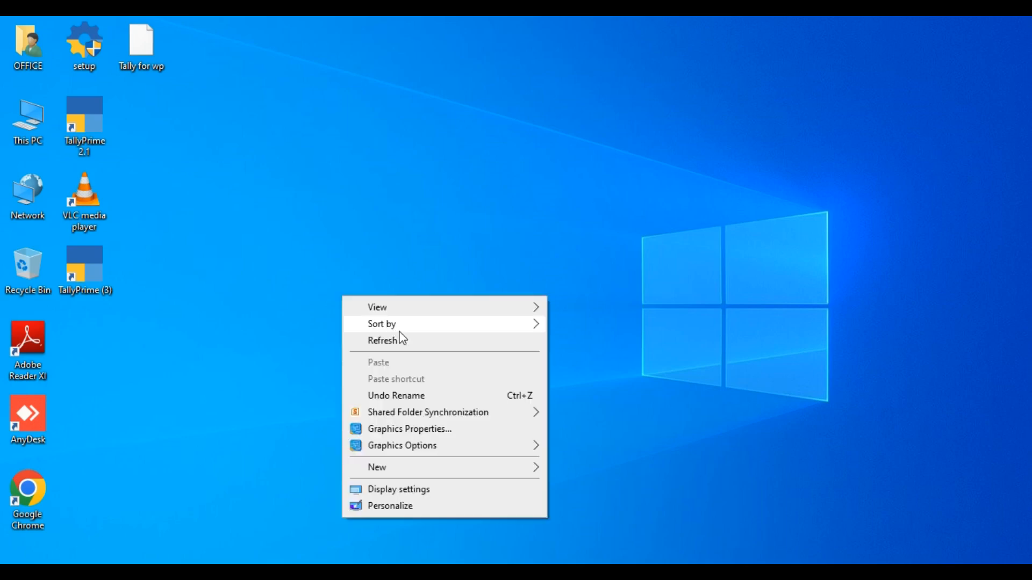
- Refresh the desktop a few times from its right-click menu
click(387, 338)
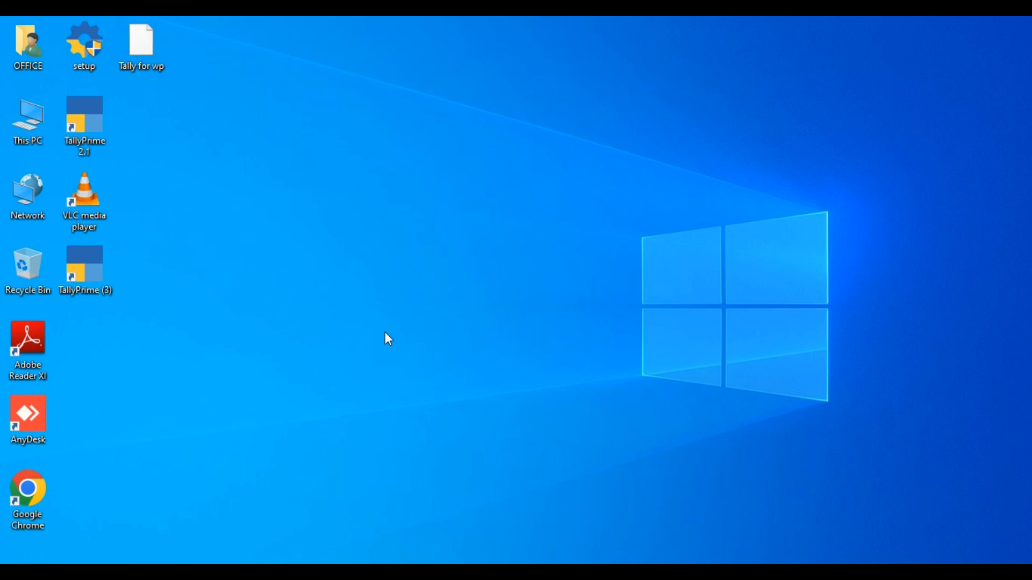
right_click(322, 221)
click(350, 244)
right_click(299, 206)
click(363, 249)
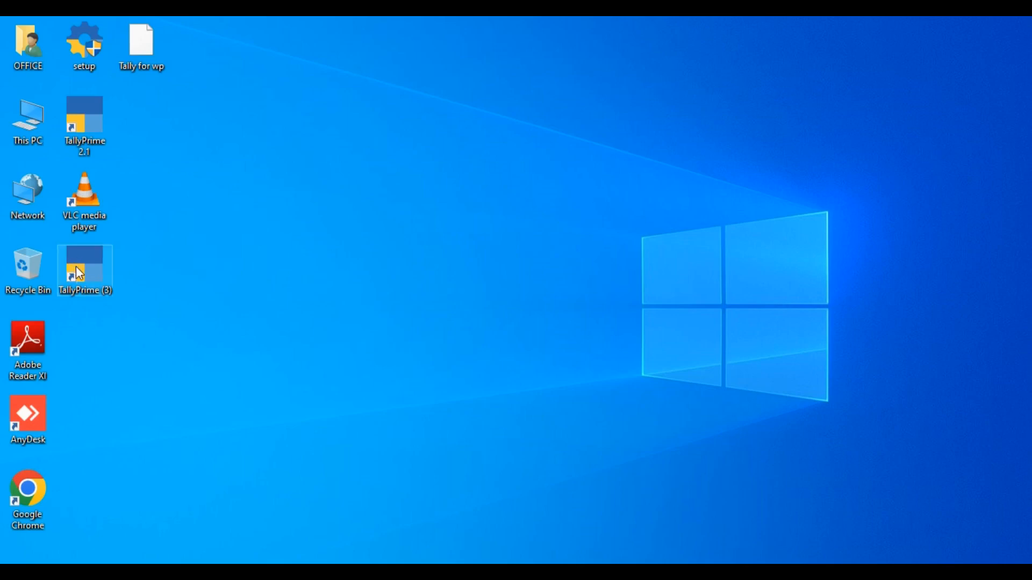
- Launch TallyPrime and confirm using the licence from the network
click(79, 273)
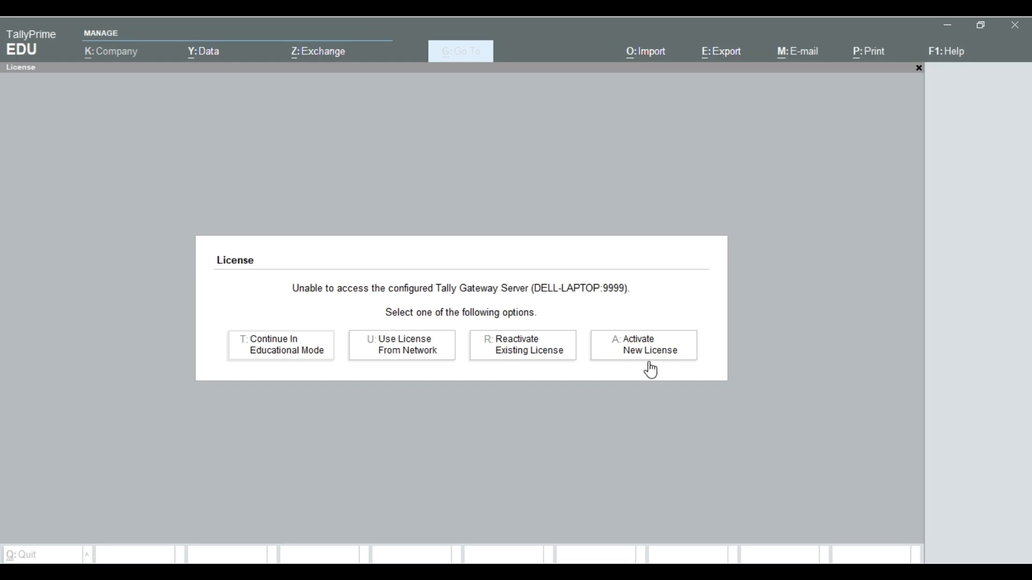
click(411, 355)
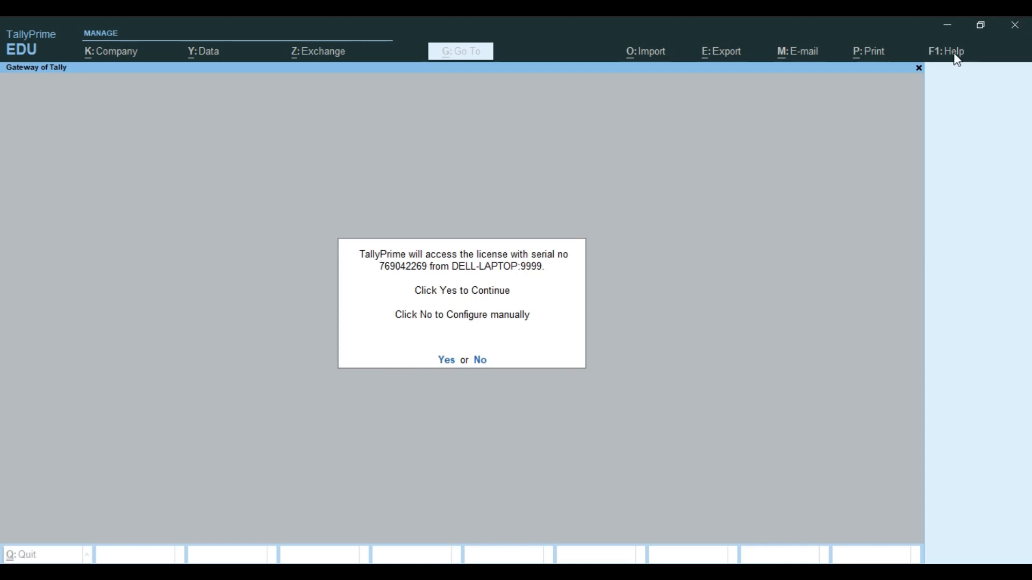
click(445, 361)
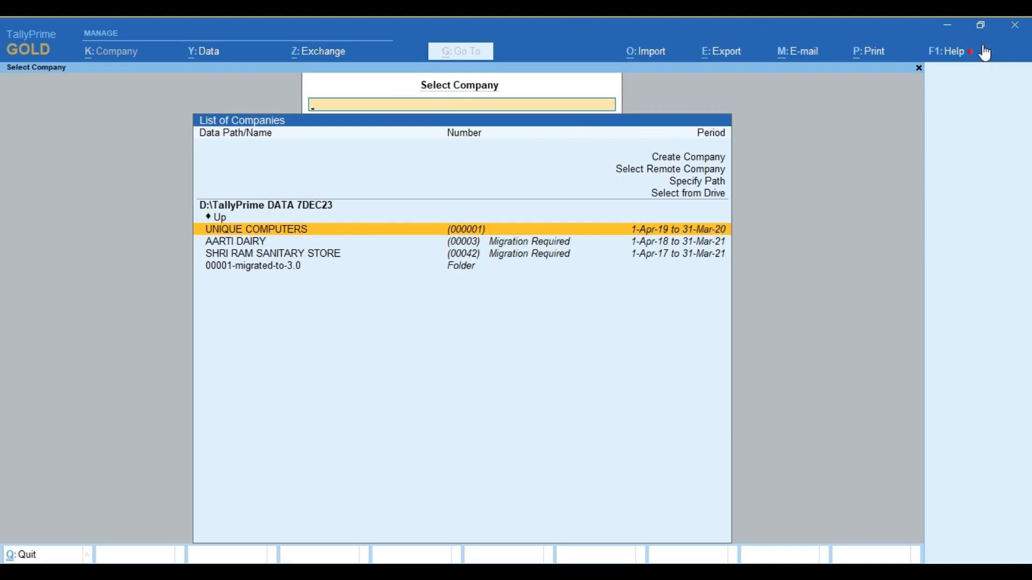
click(960, 53)
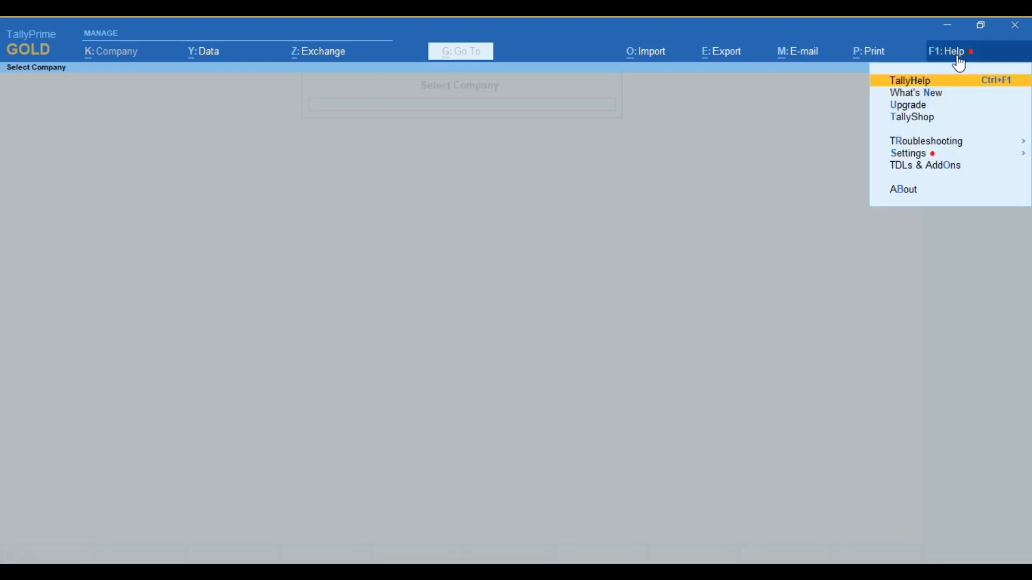
click(892, 195)
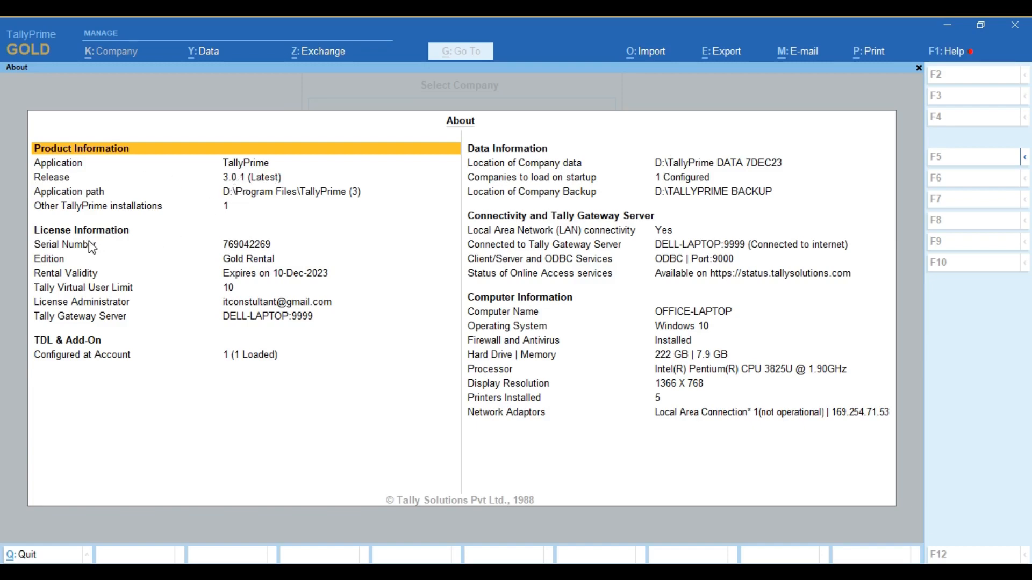
click(248, 247)
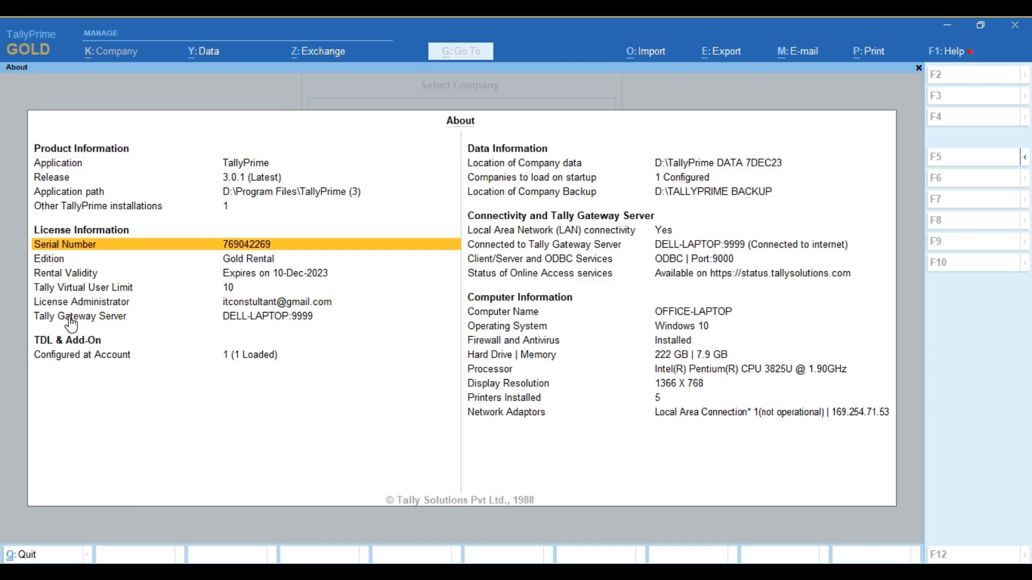
click(278, 321)
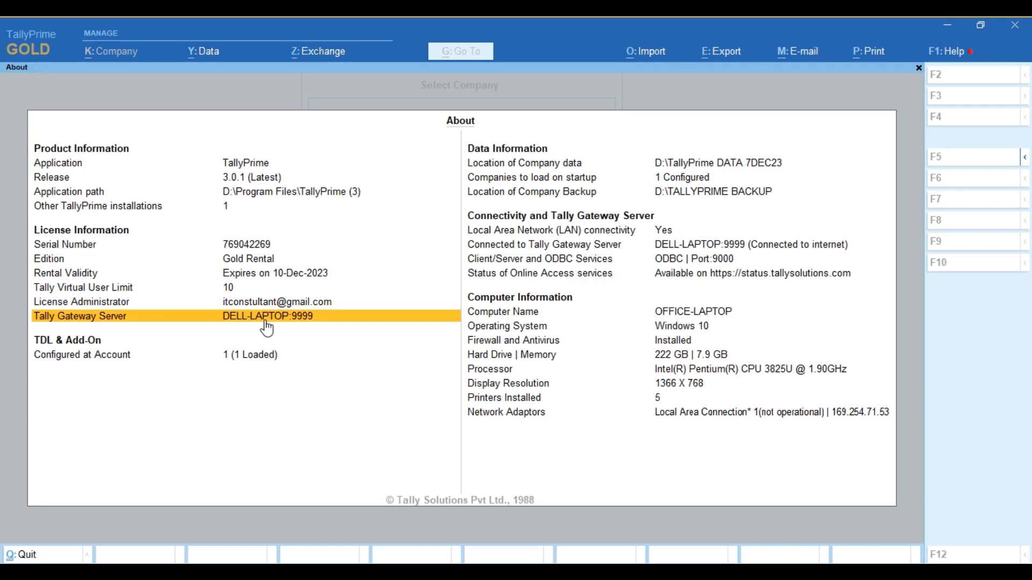
key(Escape)
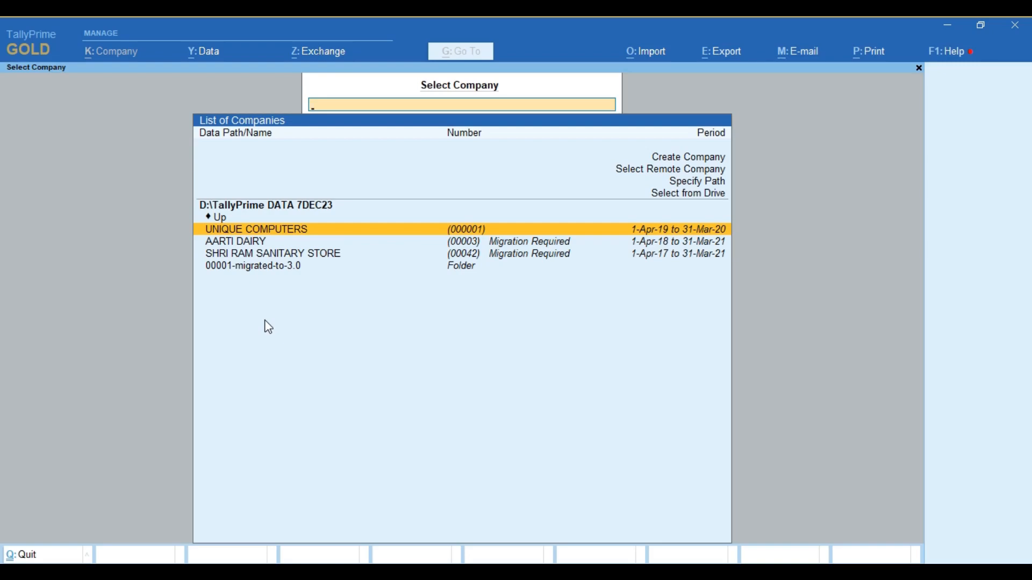
key(Up)
key(Up)
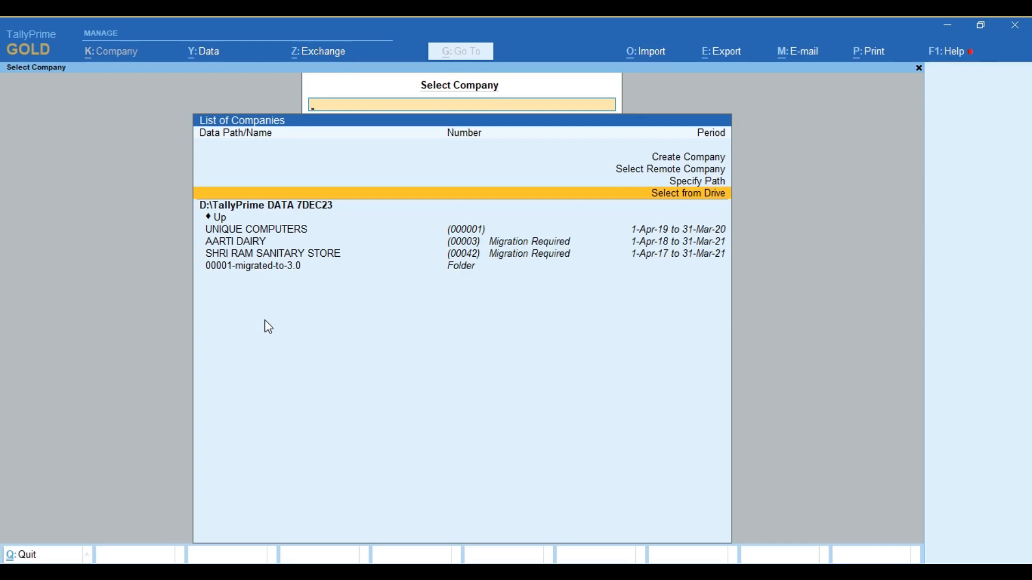
key(Up)
key(Up)
key(Up)
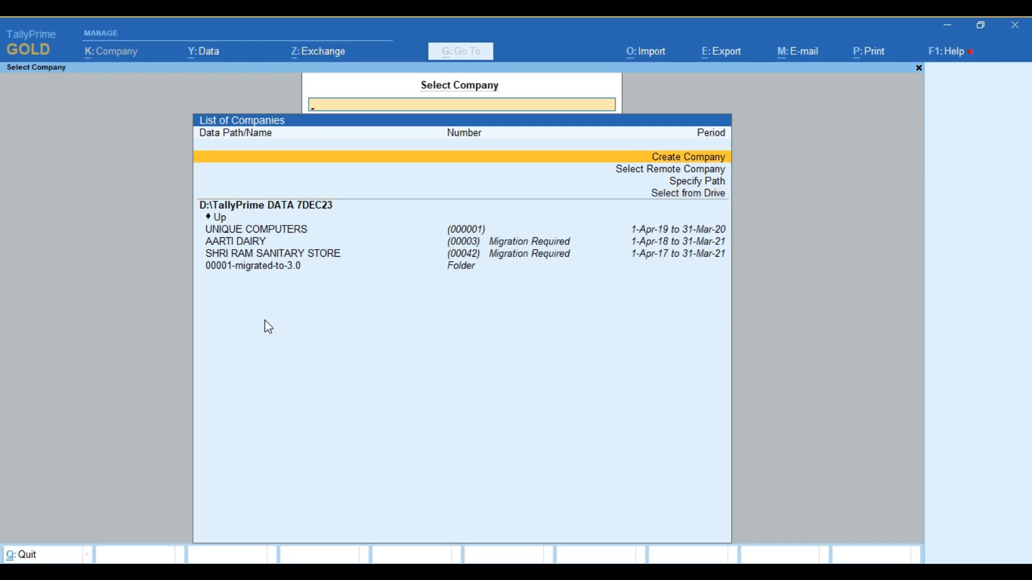
key(Down)
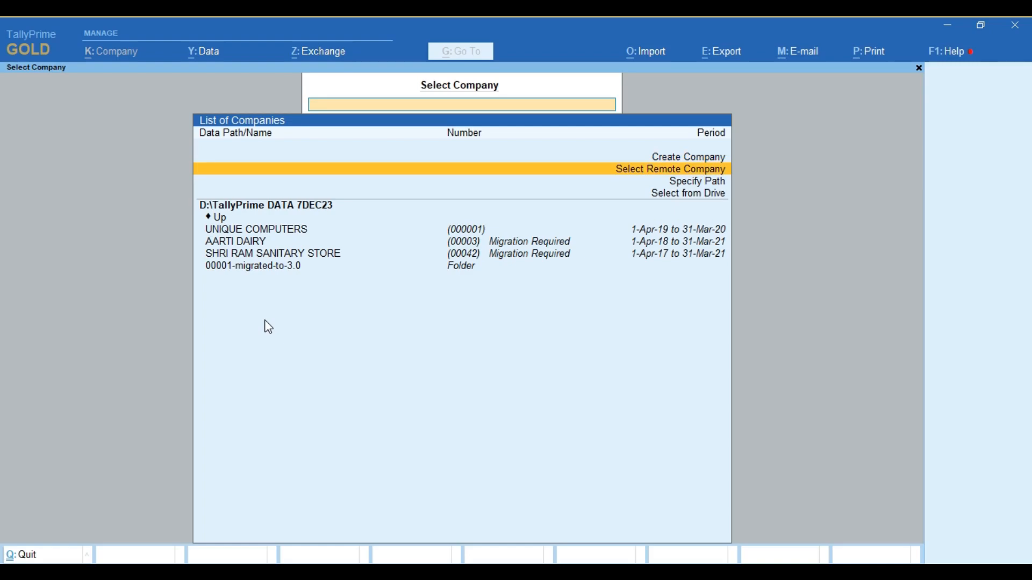
key(Down)
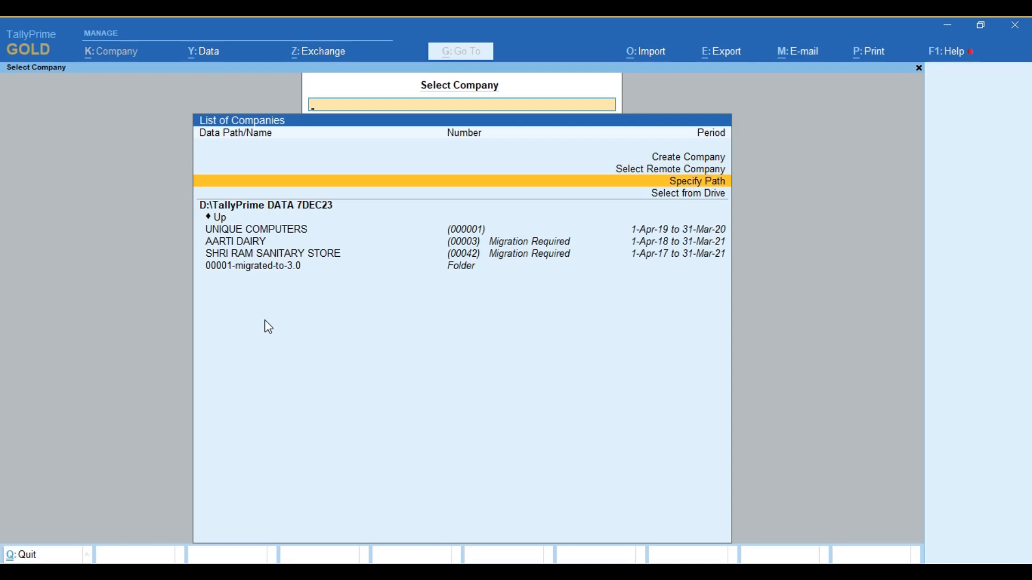
key(Return)
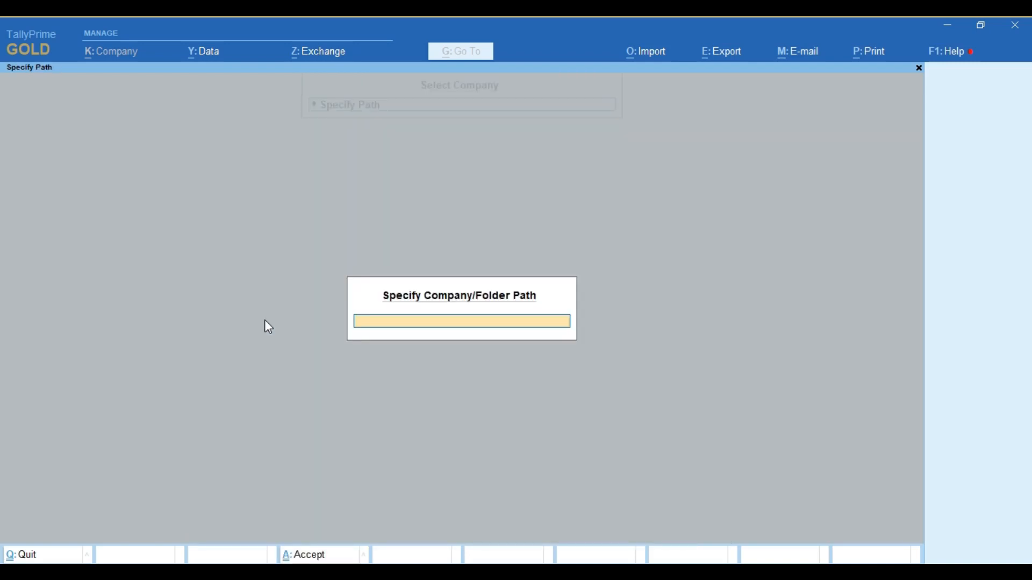
key(Escape)
key(Up)
key(Up)
key(Up)
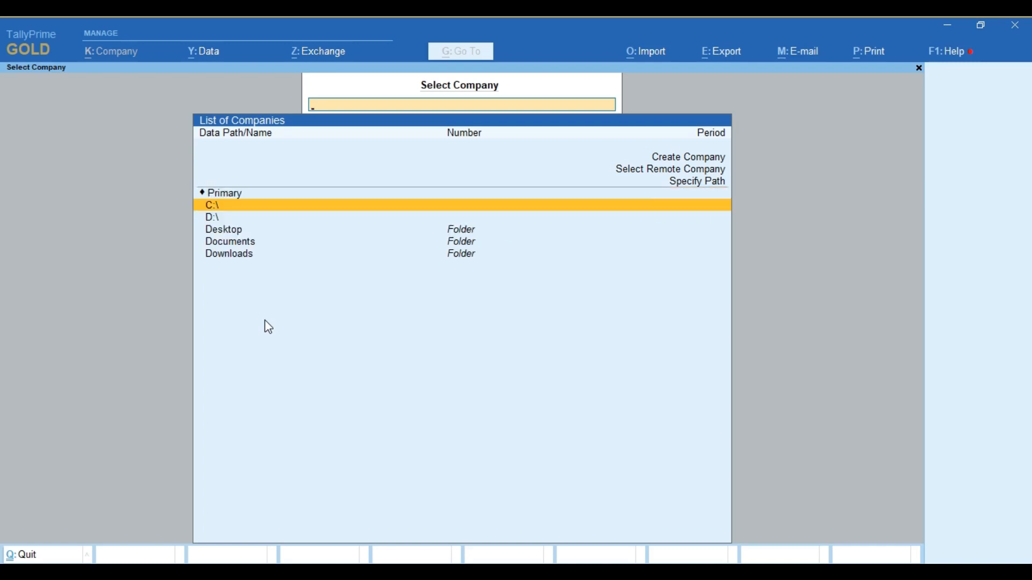
key(Down)
key(Return)
key(Down)
key(Down)
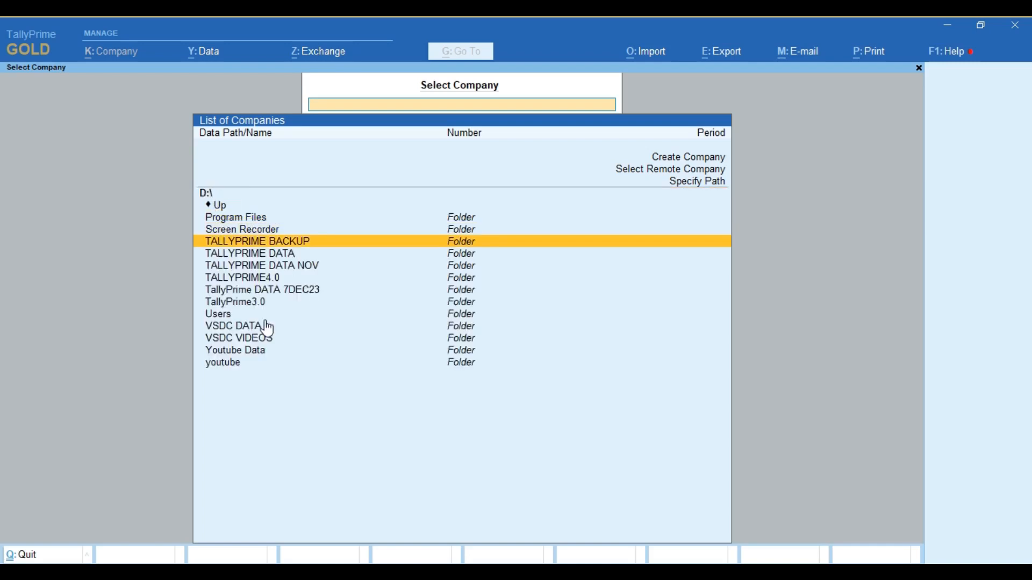
key(Down)
key(Down)
key(Down)
key(Return)
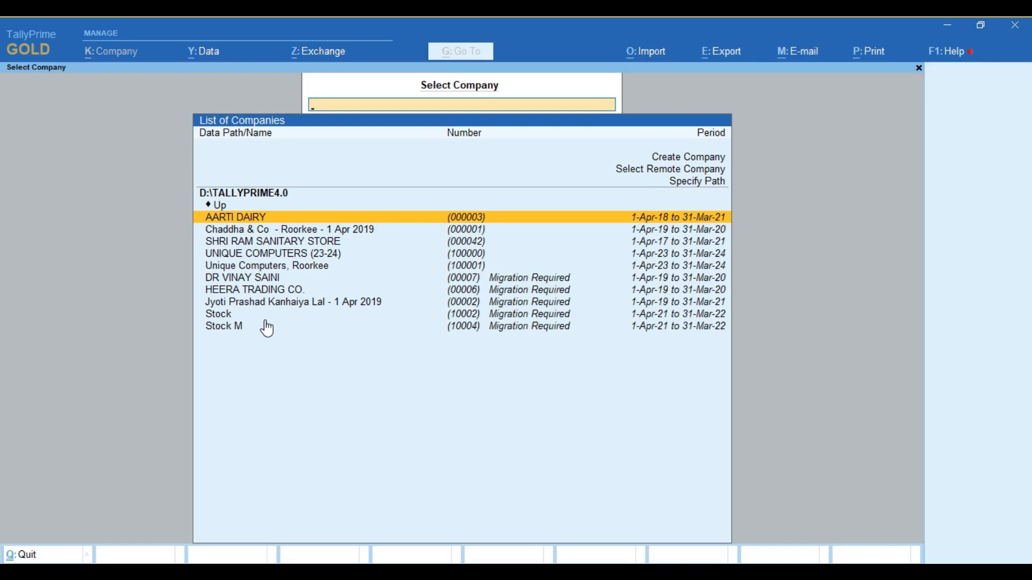
key(Escape)
key(Escape)
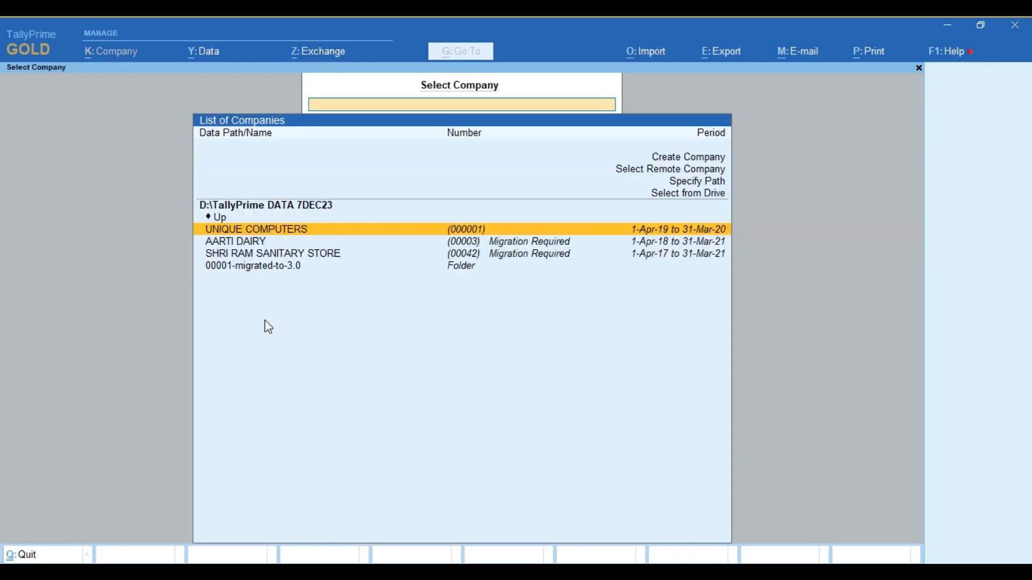
key(Up)
key(Up)
key(Up)
key(Up)
key(Up)
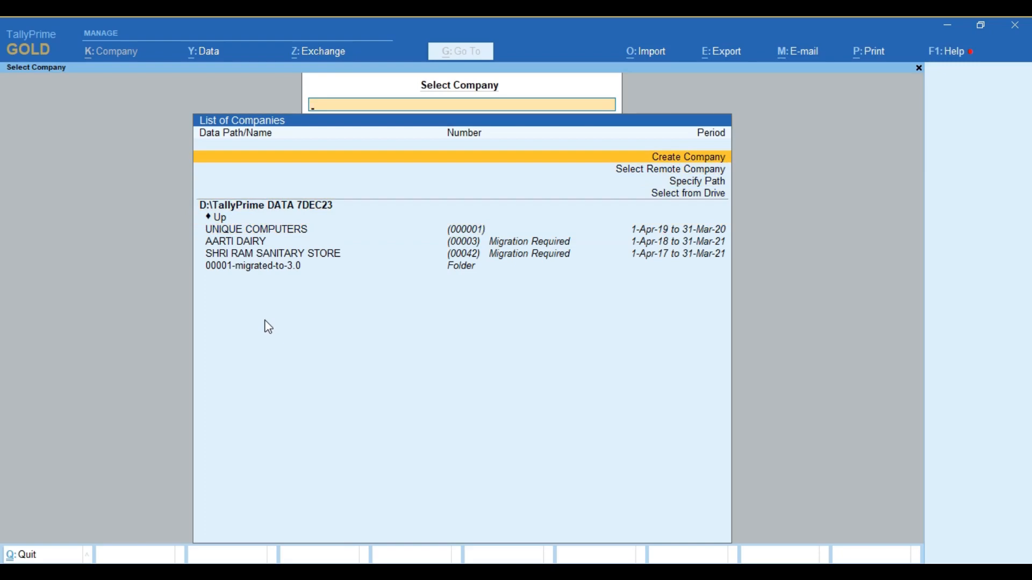
- Start a new company and name it UNIQUE COMPUTERS
key(Return)
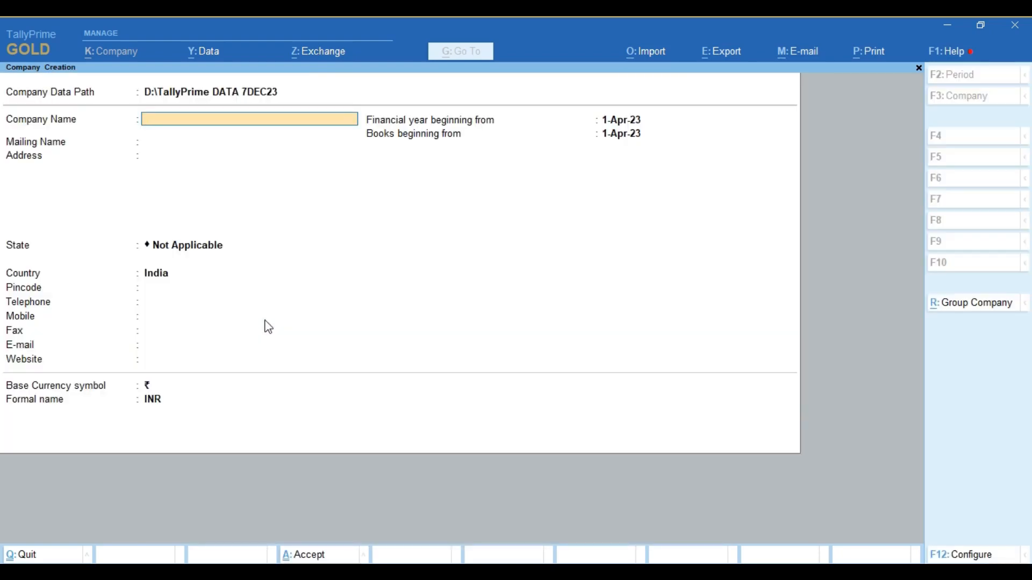
text(UNIQUE COMPUTERS)
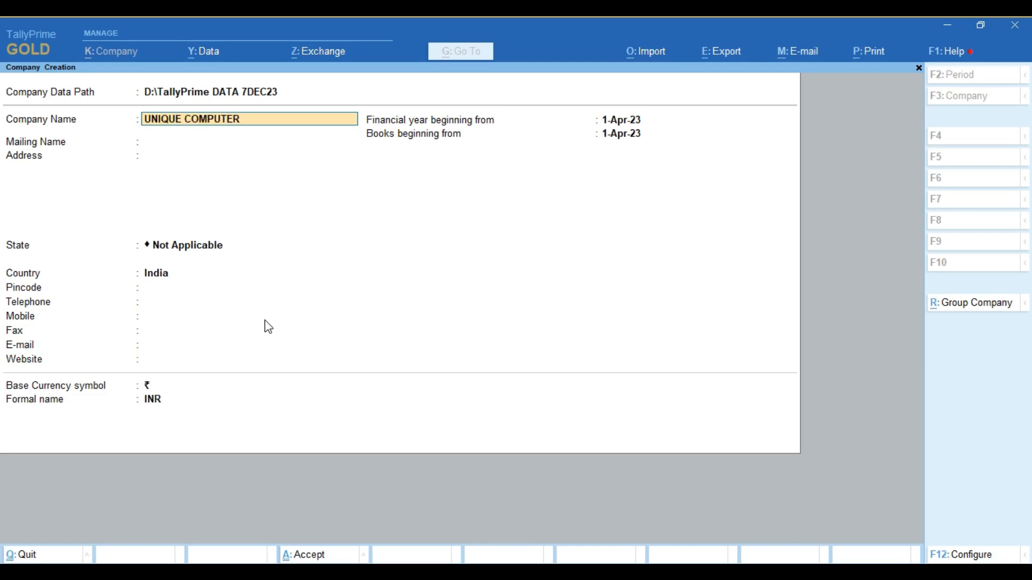
key(Return)
key(Return)
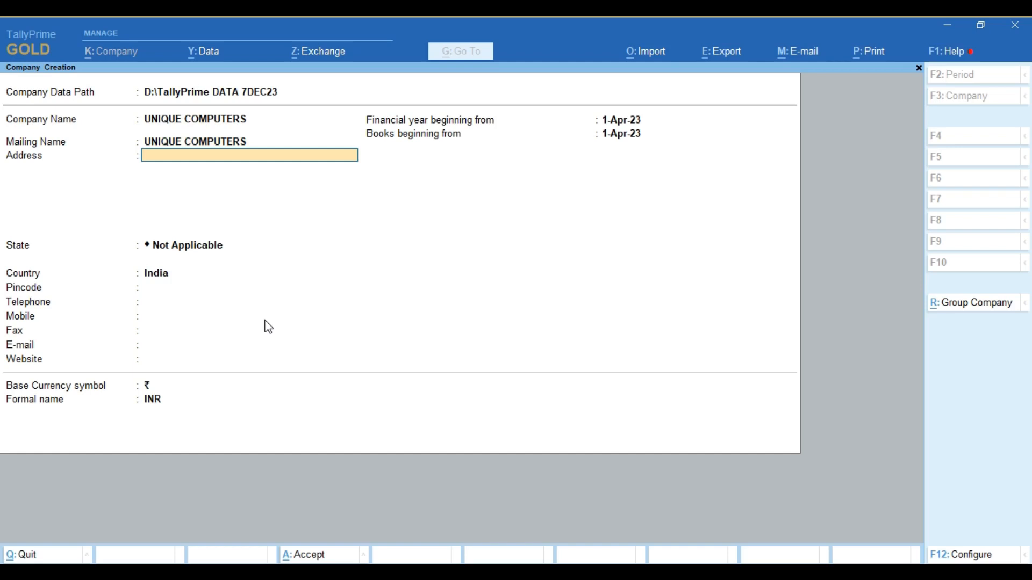
- Enter address ROORKEE, state Uttarakhand and pincode 247667
text(ROORKEE)
key(Return)
key(Return)
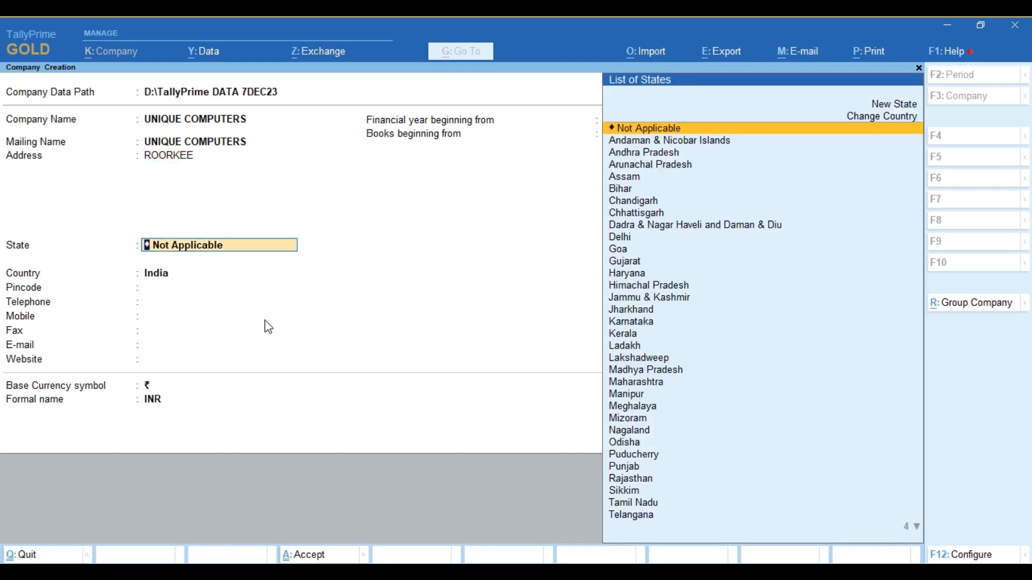
text(UTT)
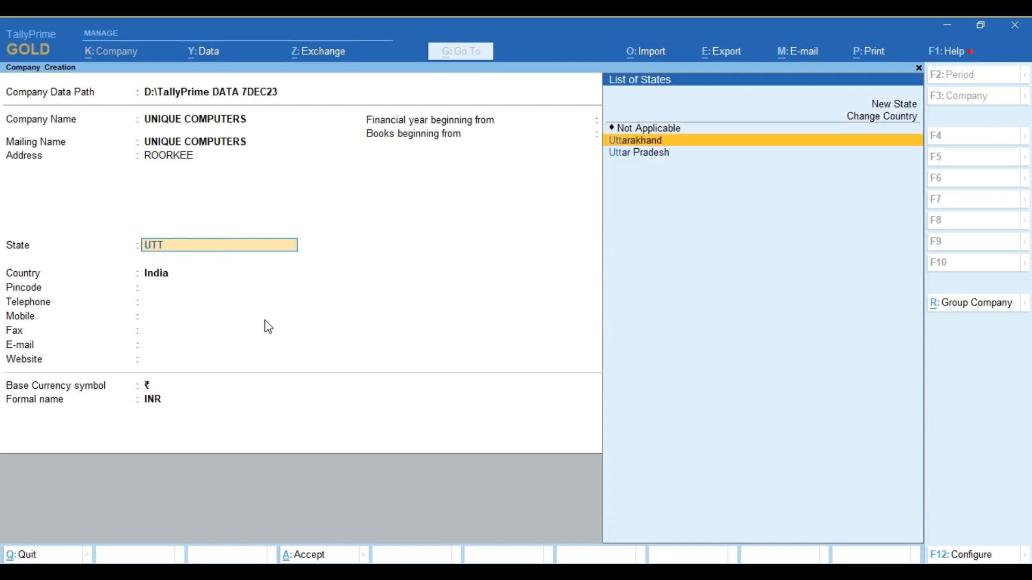
key(Return)
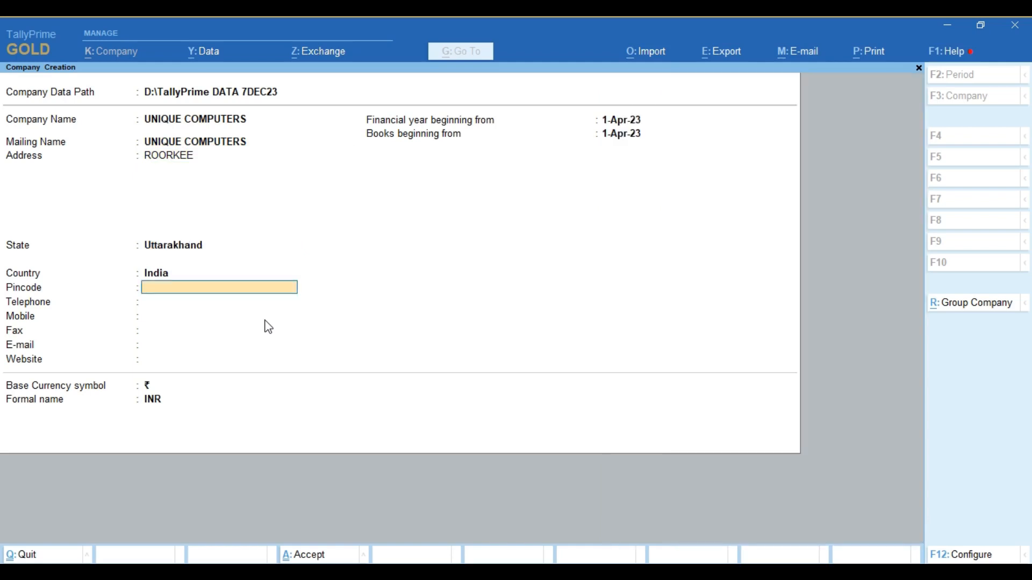
text(247667)
- Append '(23-24)' to the company name so it reads UNIQUE COMPUTERS (23-24)
click(186, 124)
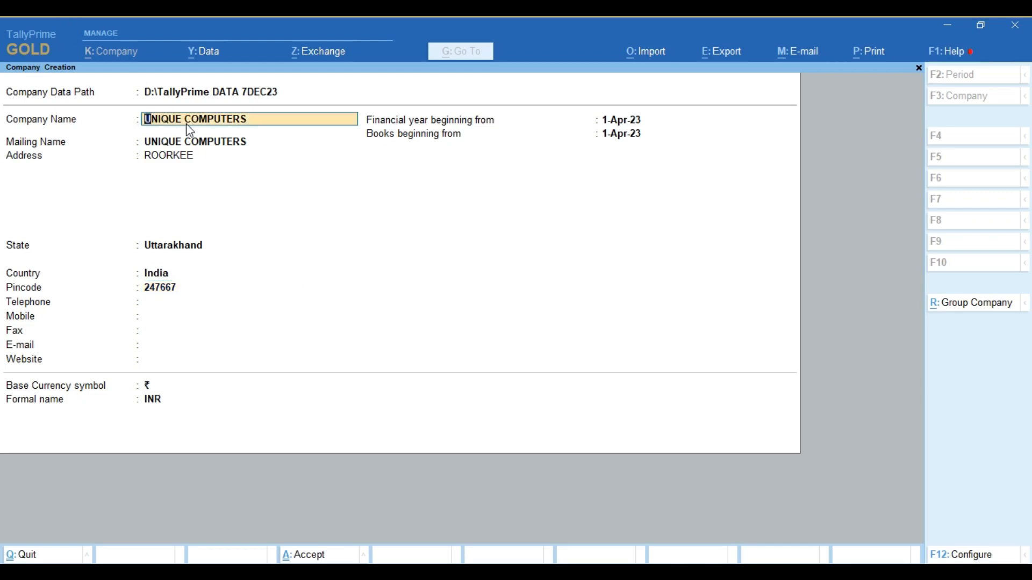
click(198, 145)
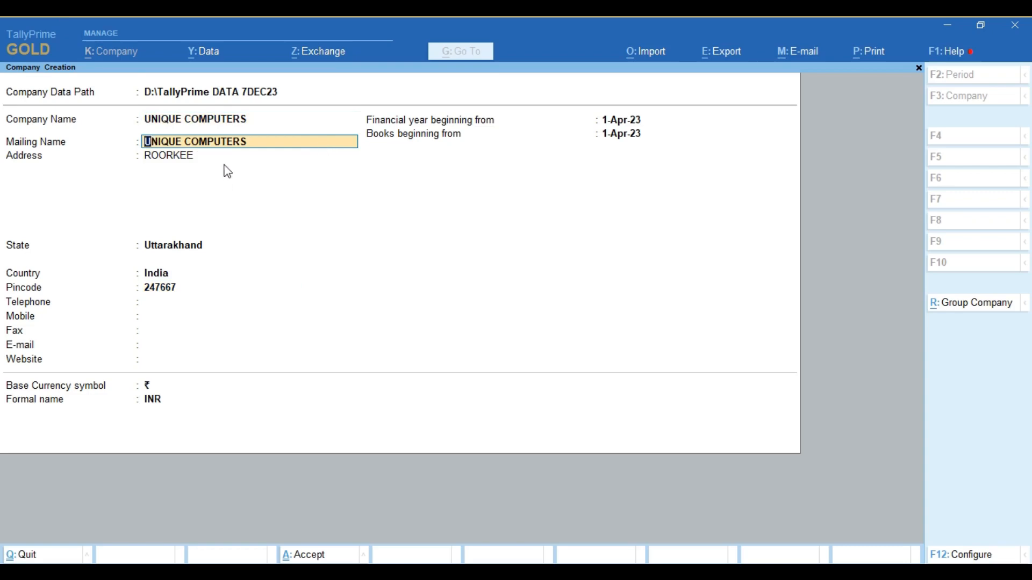
click(185, 160)
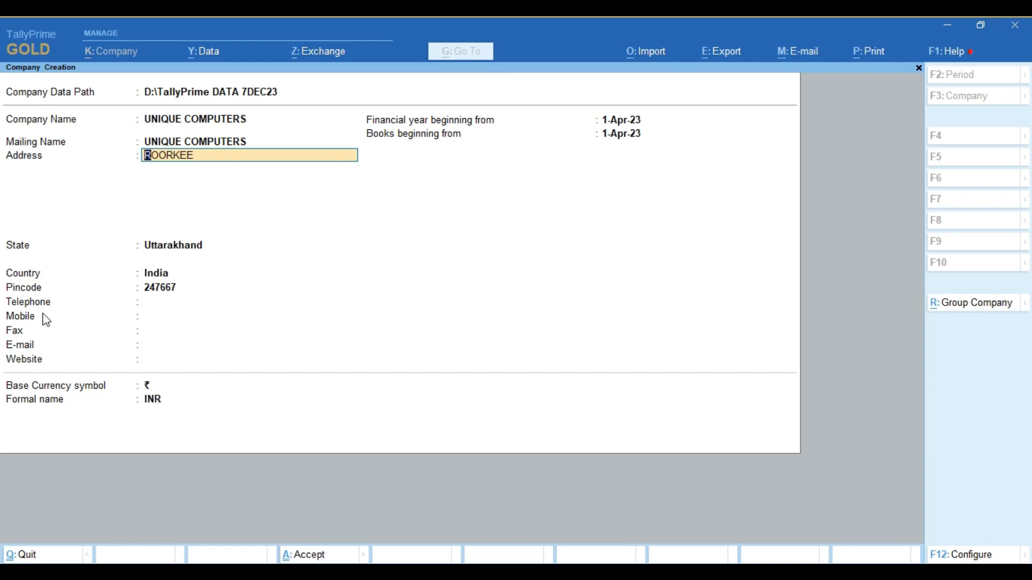
click(146, 125)
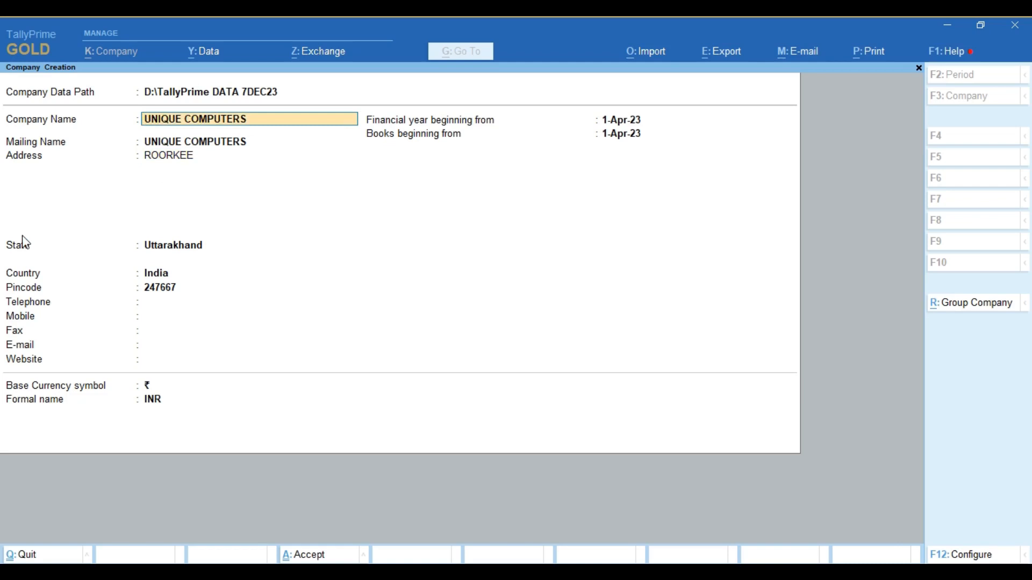
text((23-24))
key(Return)
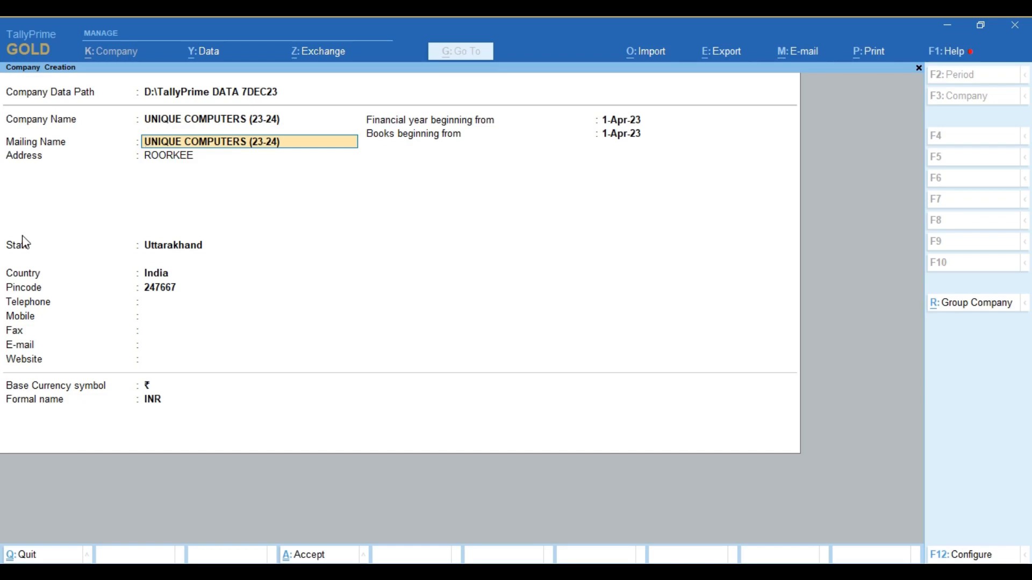
- Trim the mailing name back to UNIQUE COMPUTERS, keeping address, state and pincode unchanged
key(BackSpace)
key(BackSpace)
key(BackSpace)
key(BackSpace)
key(BackSpace)
key(BackSpace)
key(BackSpace)
key(Return)
key(Return)
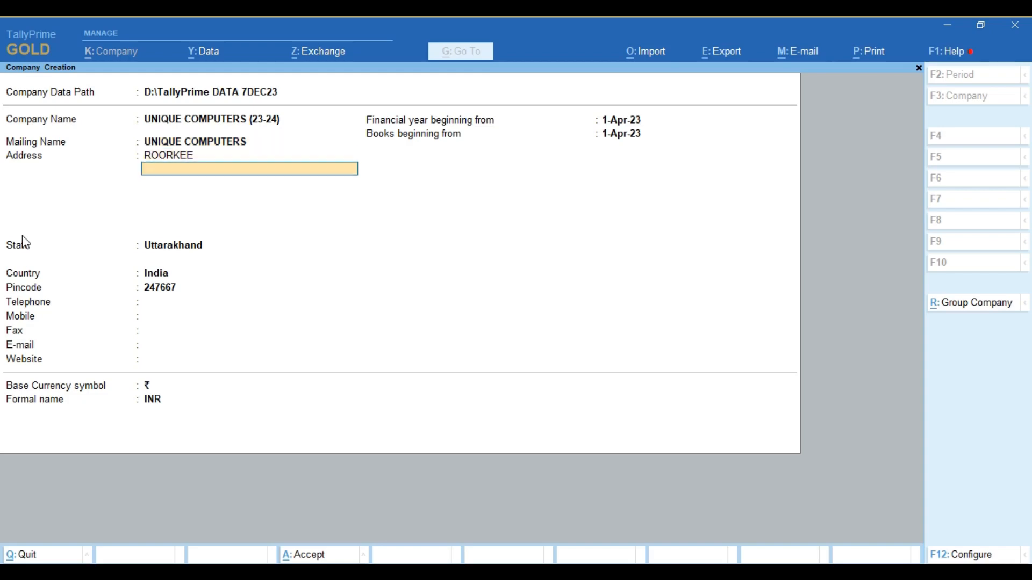
key(Return)
key(Return)
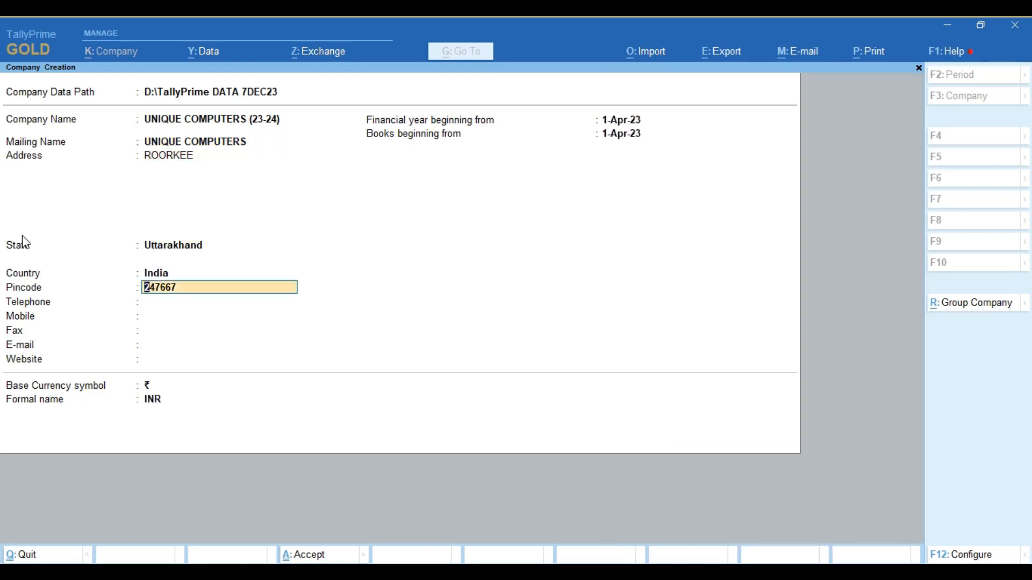
key(Return)
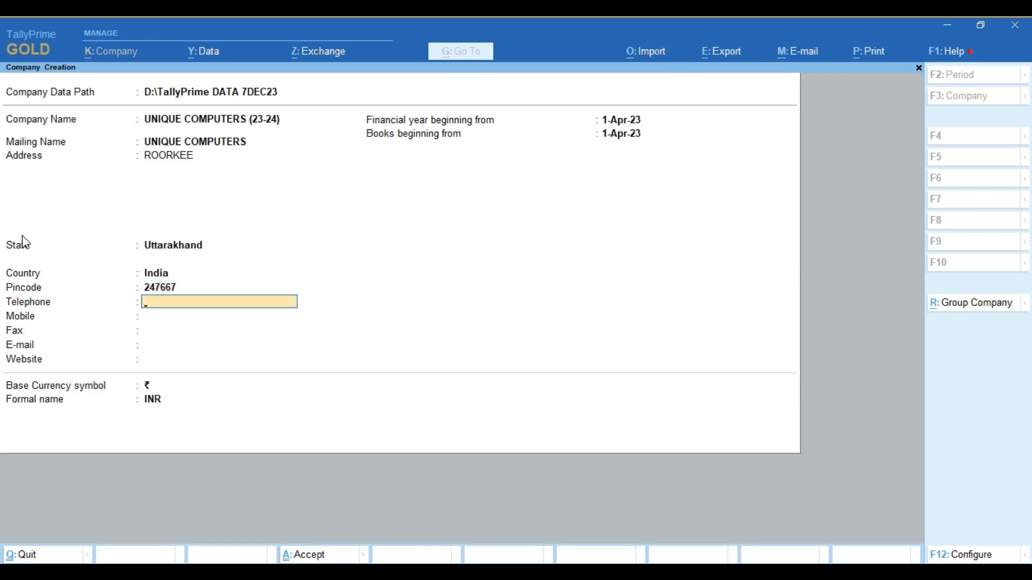
key(Return)
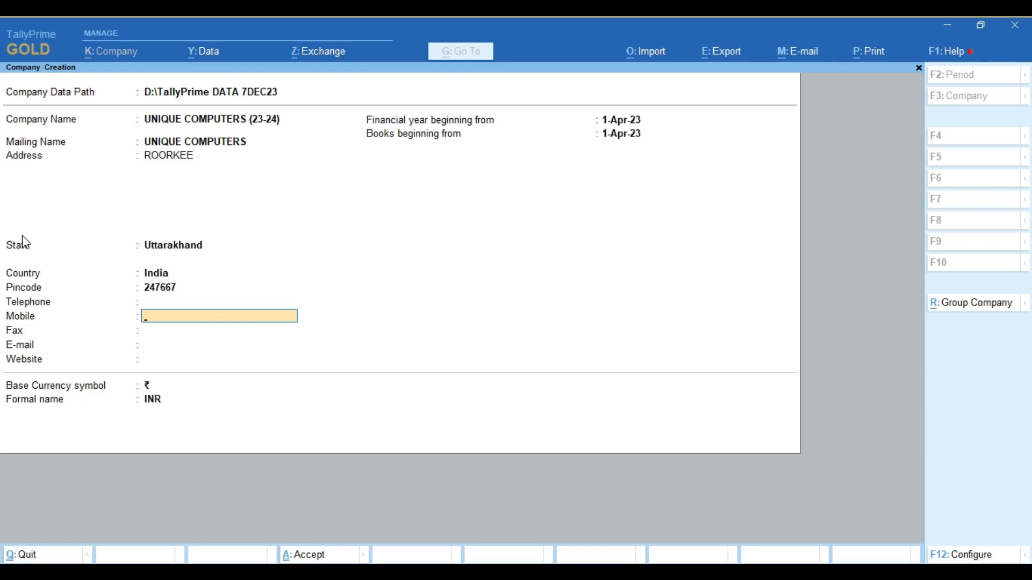
key(Return)
key(Return)
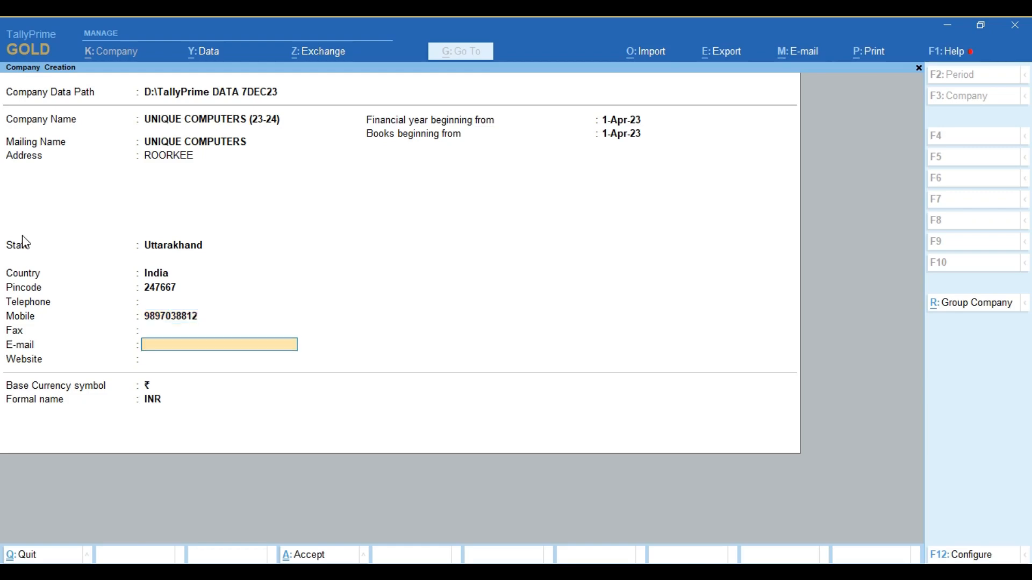
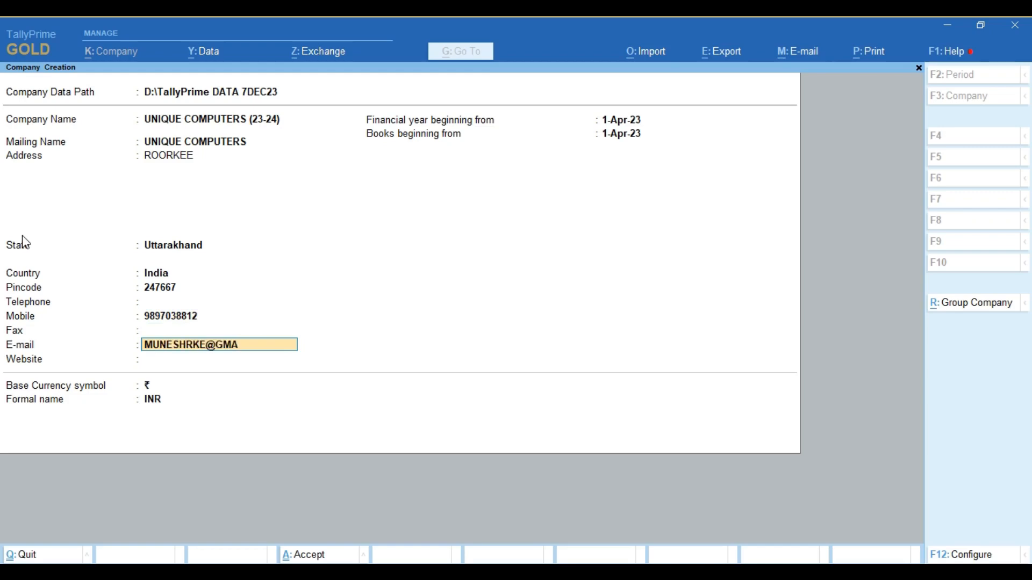
key(Return)
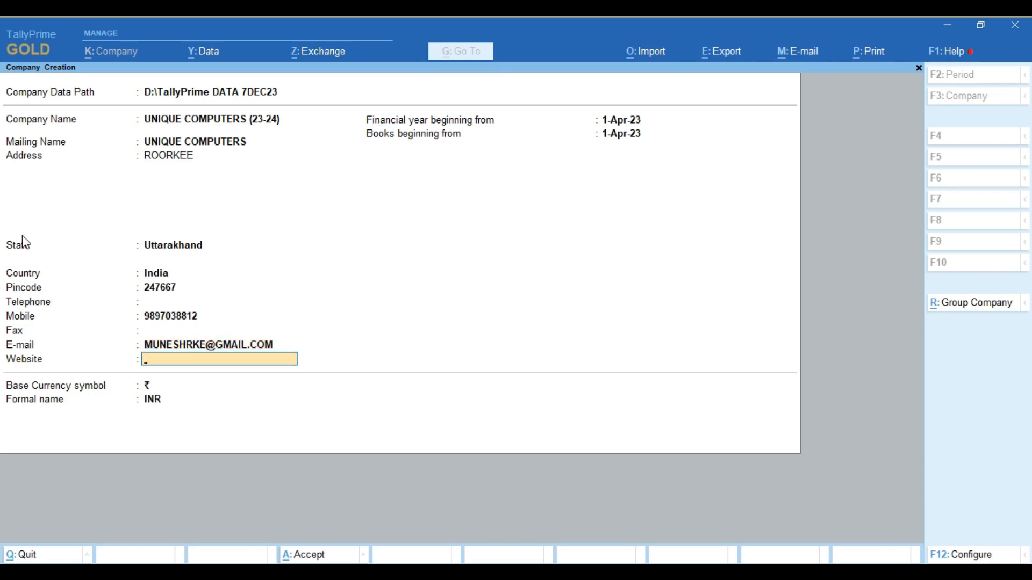
text(https://hardwaresoftware)
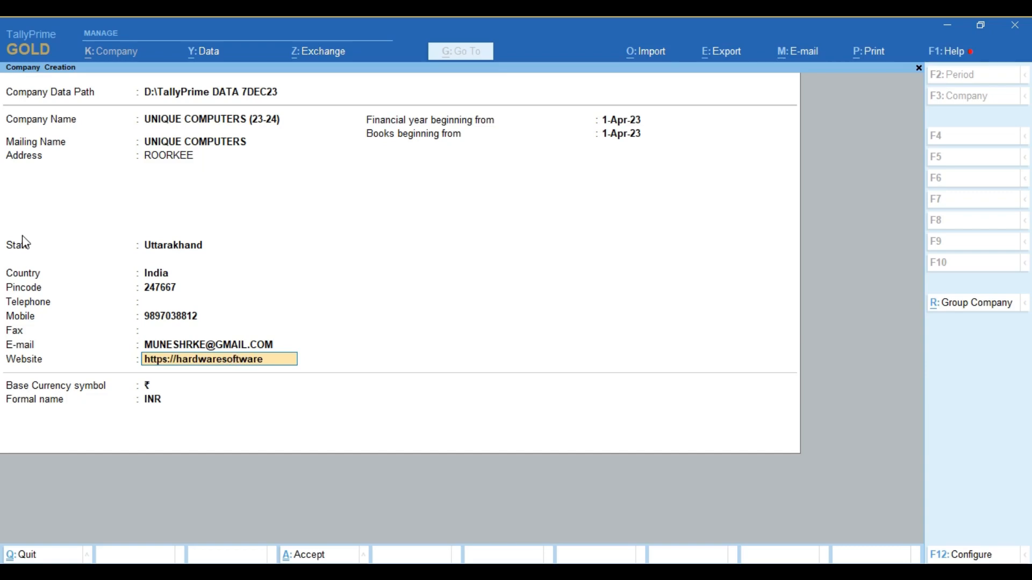
text(.in)
key(Return)
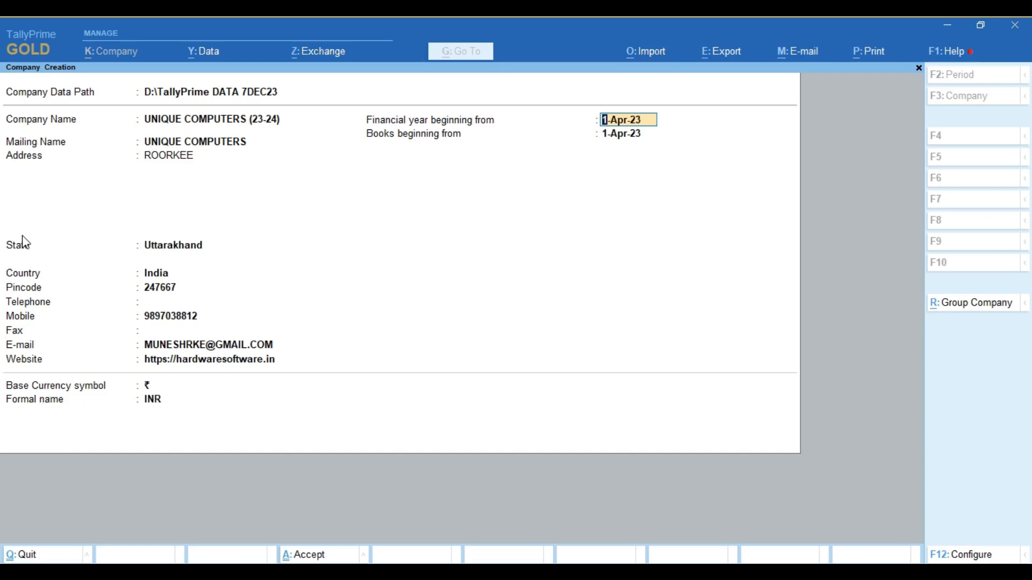
key(Return)
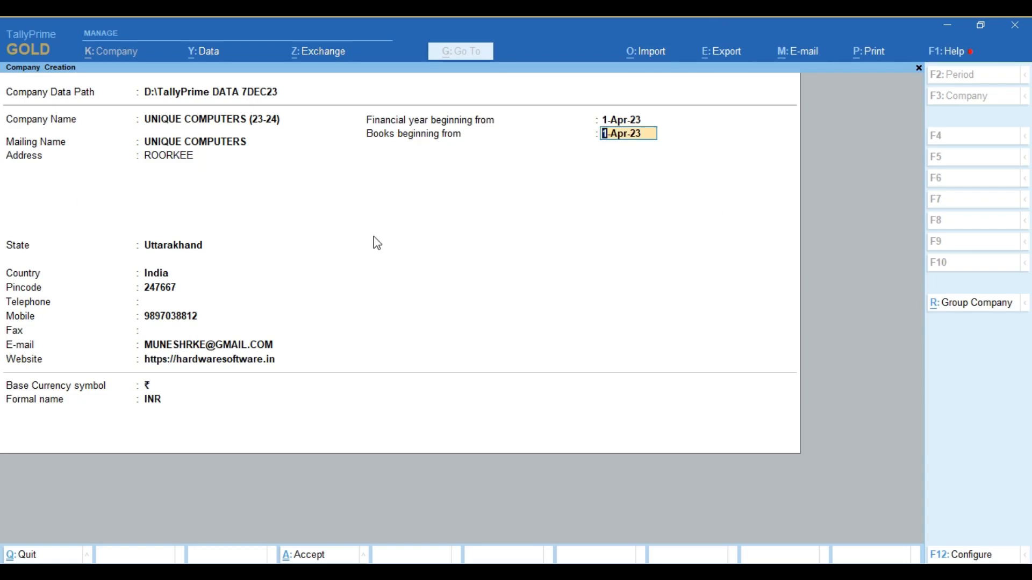
key(F12)
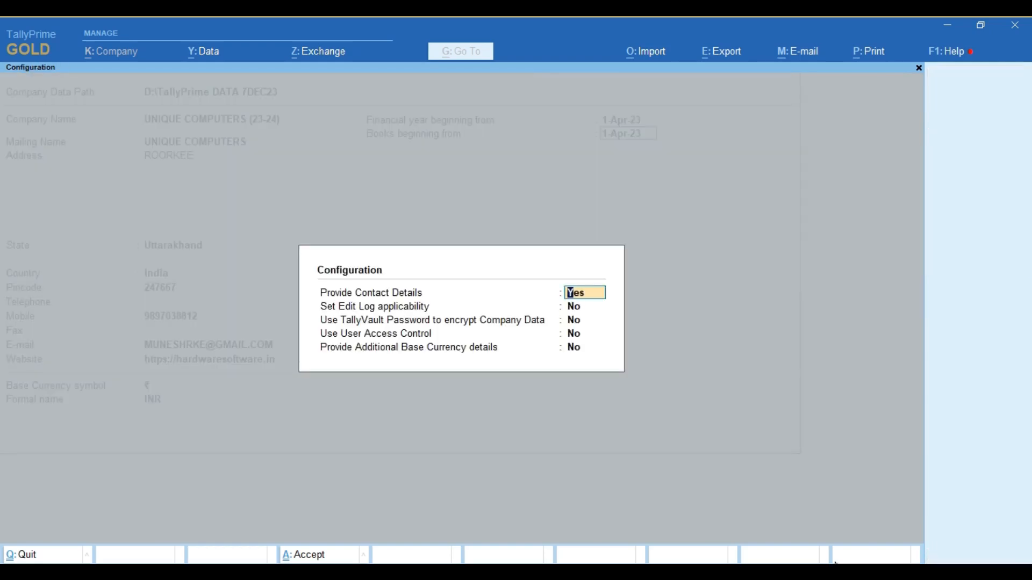
- Turn on Use User Access Control in the company configuration
key(Return)
key(Return)
key(Return)
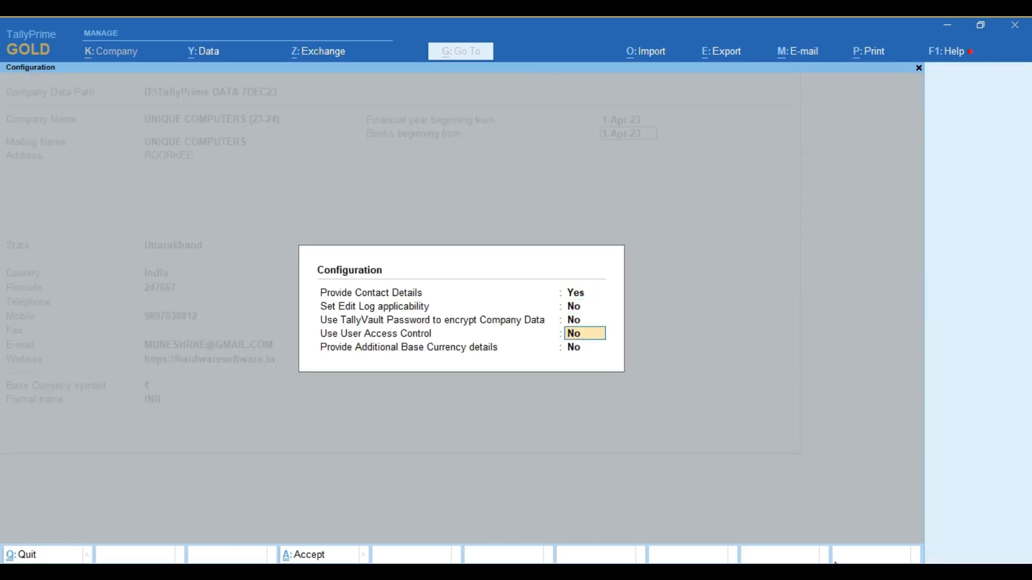
text(y)
key(Return)
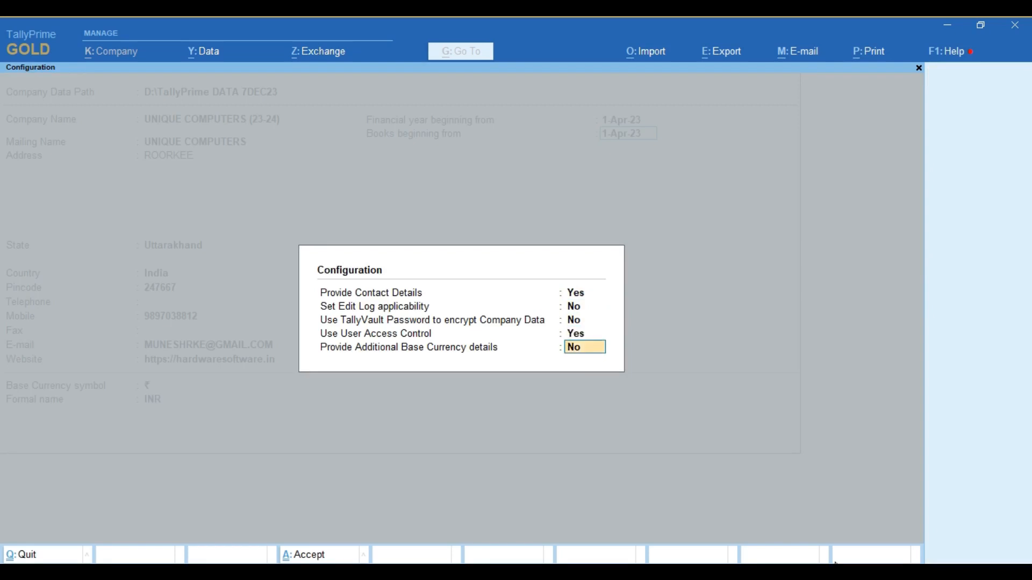
key(Return)
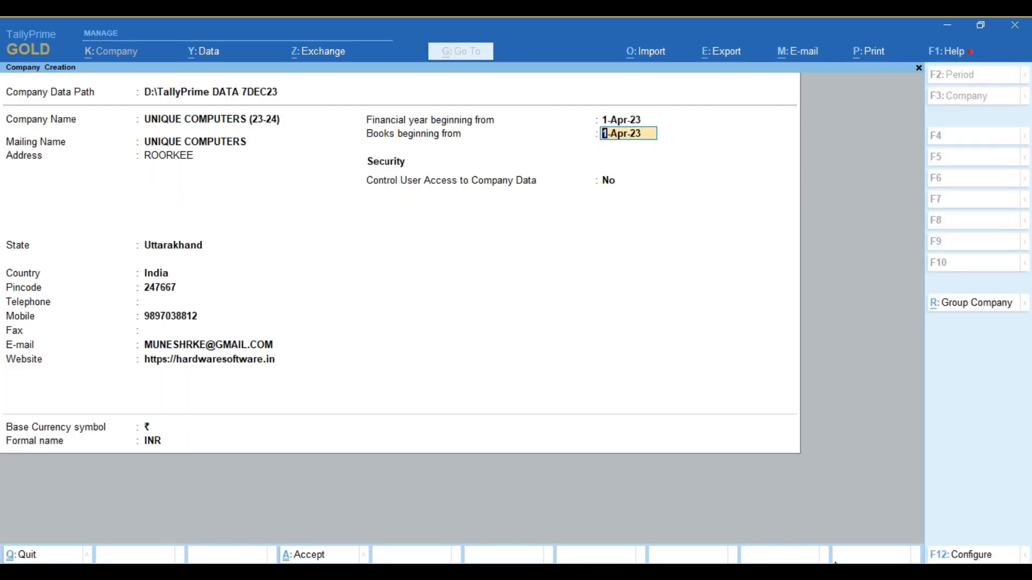
- Enable Control User Access with an administrator username and password, then save the company
key(Return)
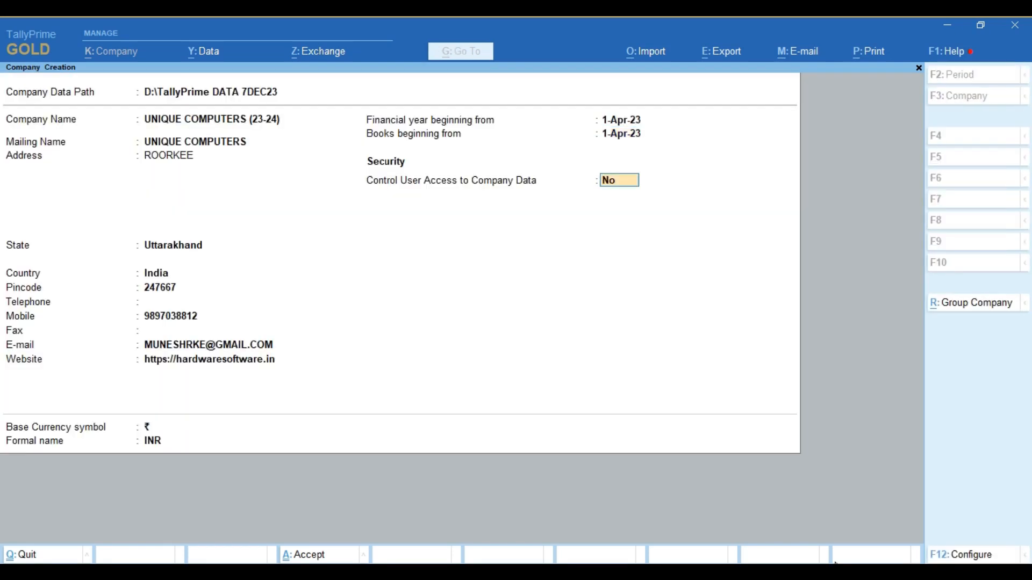
text(y)
key(Return)
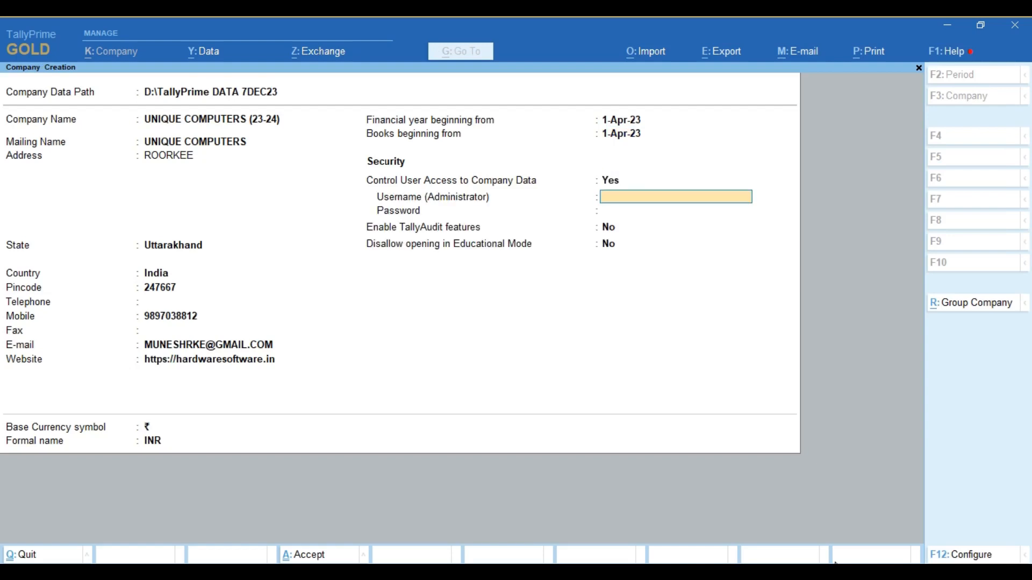
text(1)
key(Return)
text(1)
key(Return)
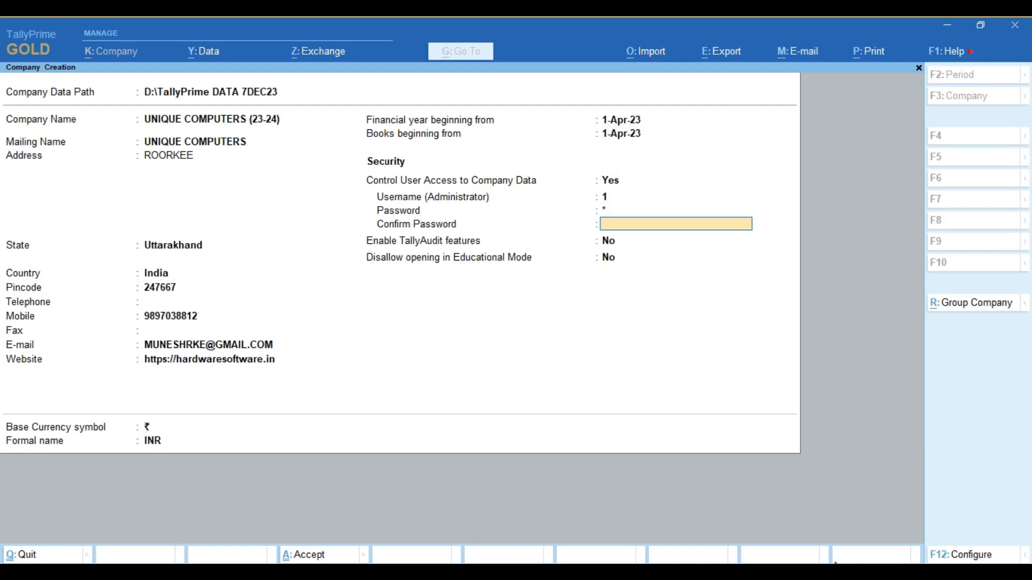
text(1)
key(Return)
key(Return)
key(Return)
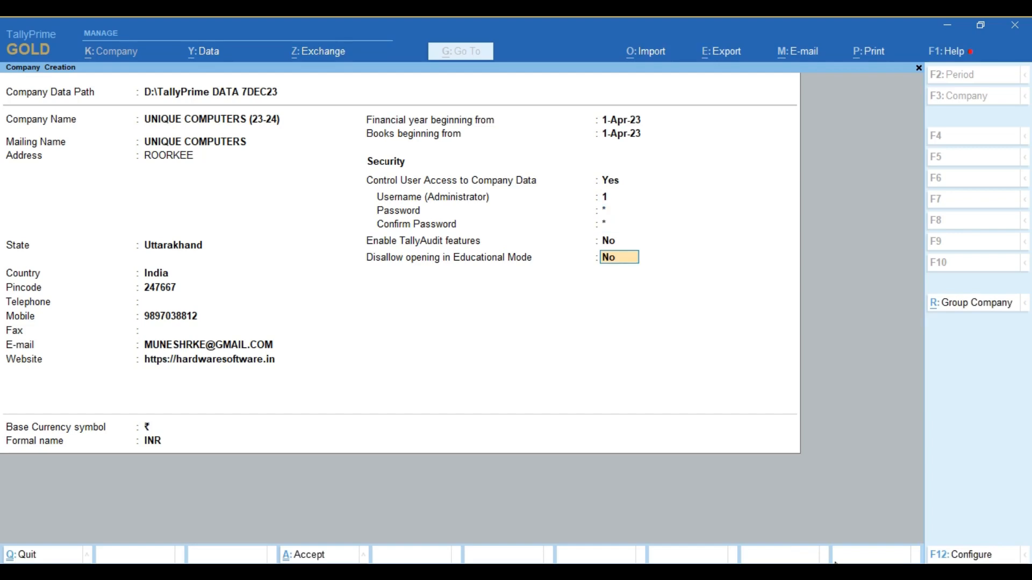
key(Return)
key(Return)
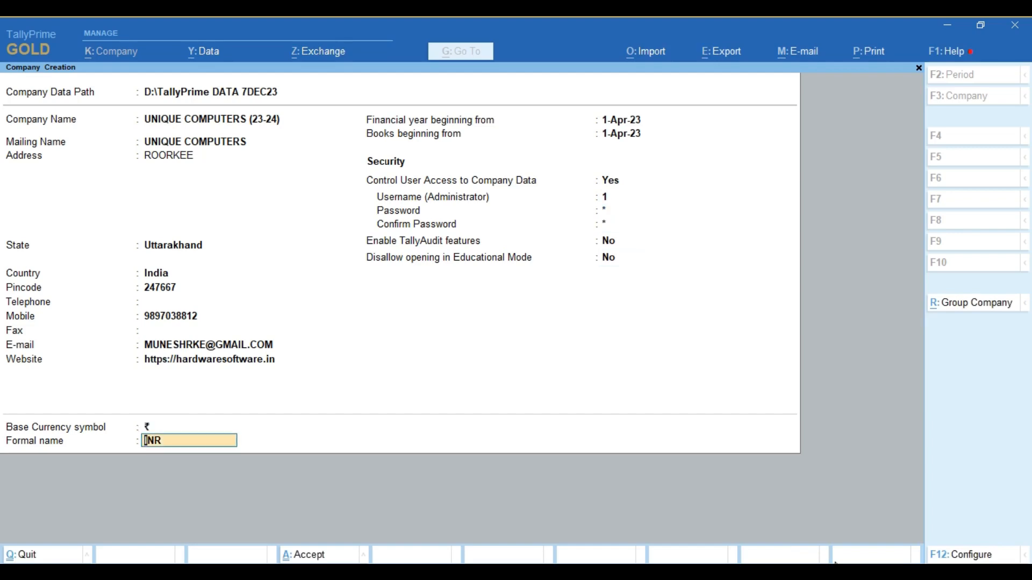
key(Return)
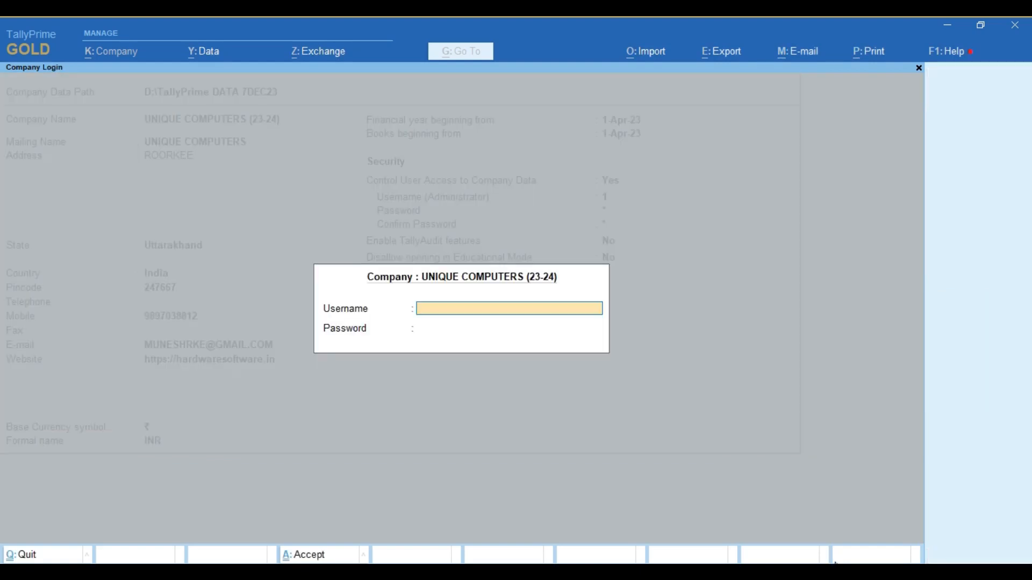
- Log in with the administrator username and password, then set Enable GST to Yes
text(1)
key(Return)
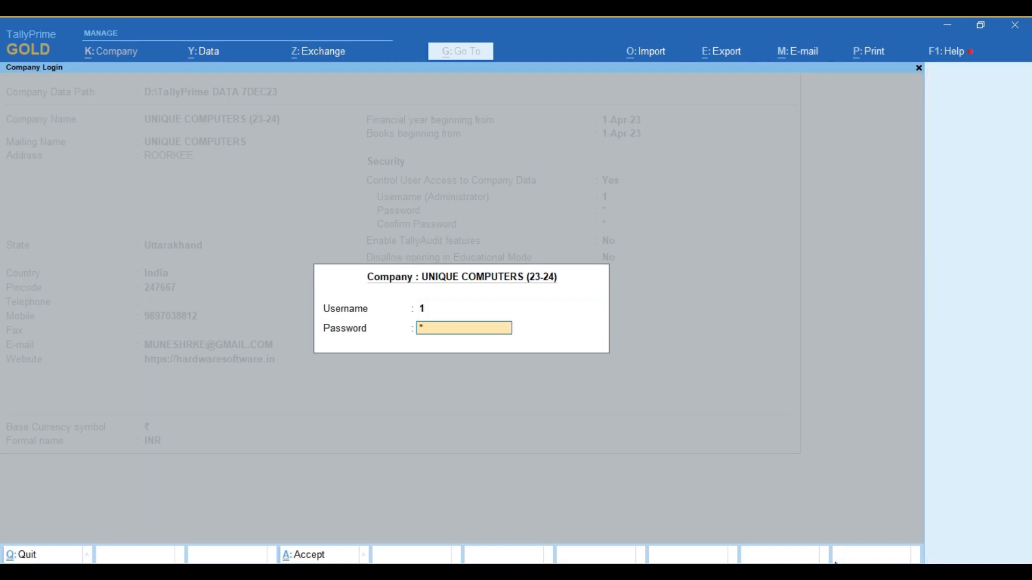
text(1)
key(Return)
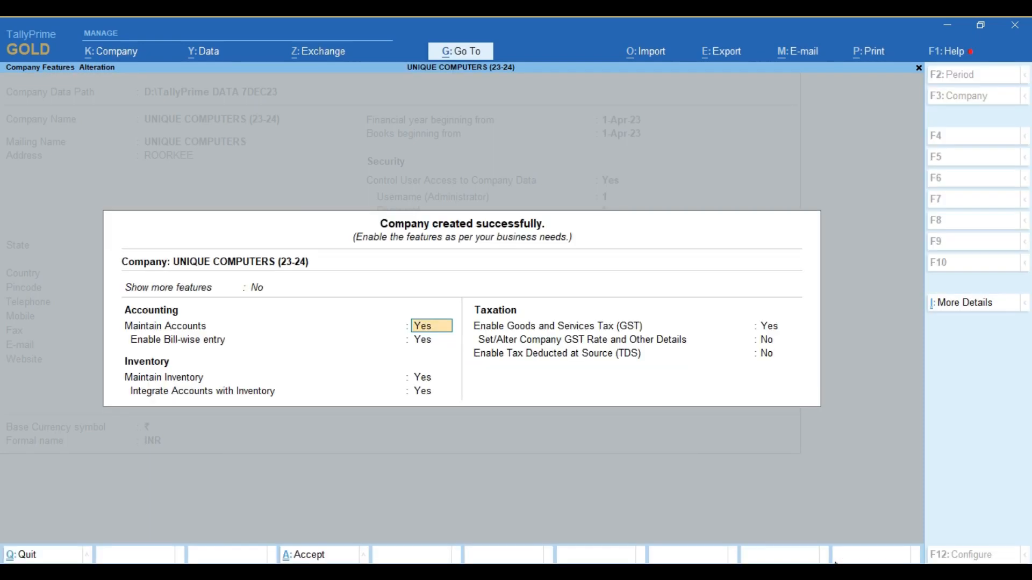
key(Return)
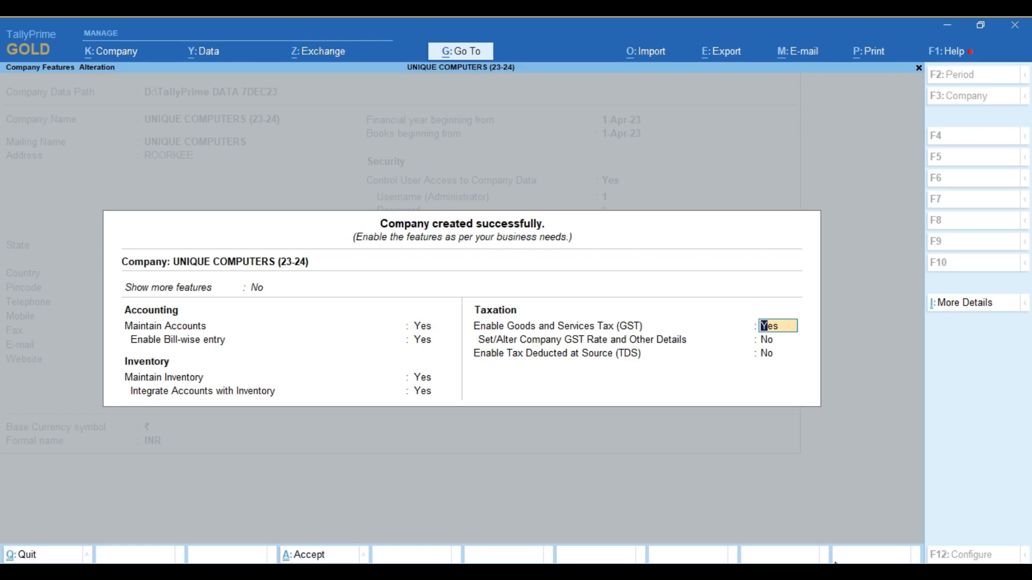
key(Return)
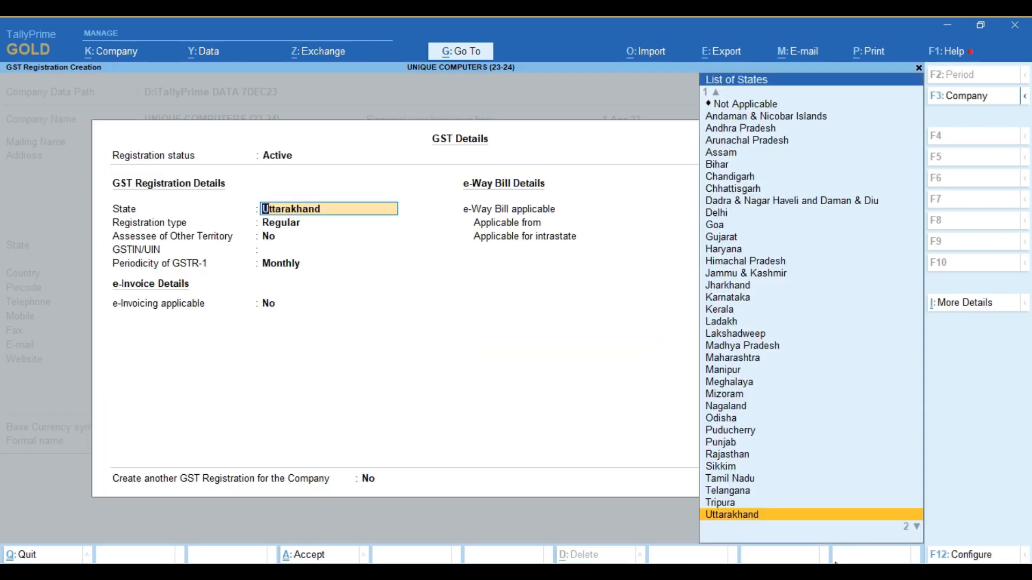
- Enable e-invoicing from 1-Apr-23 with Roorkee as bill-from place, keep e-Way Bill, and save
key(Return)
key(Return)
key(Return)
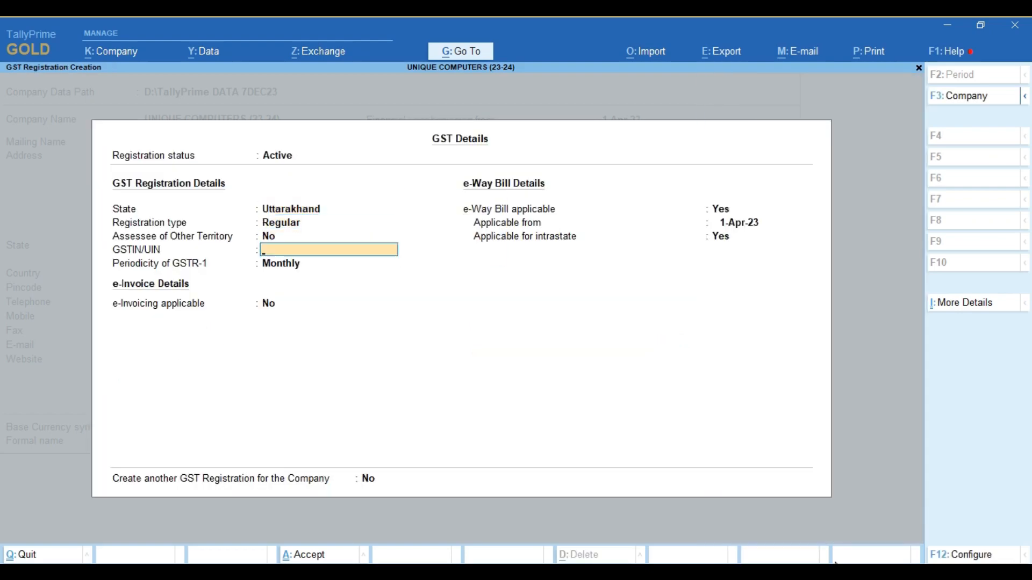
key(Return)
key(Return)
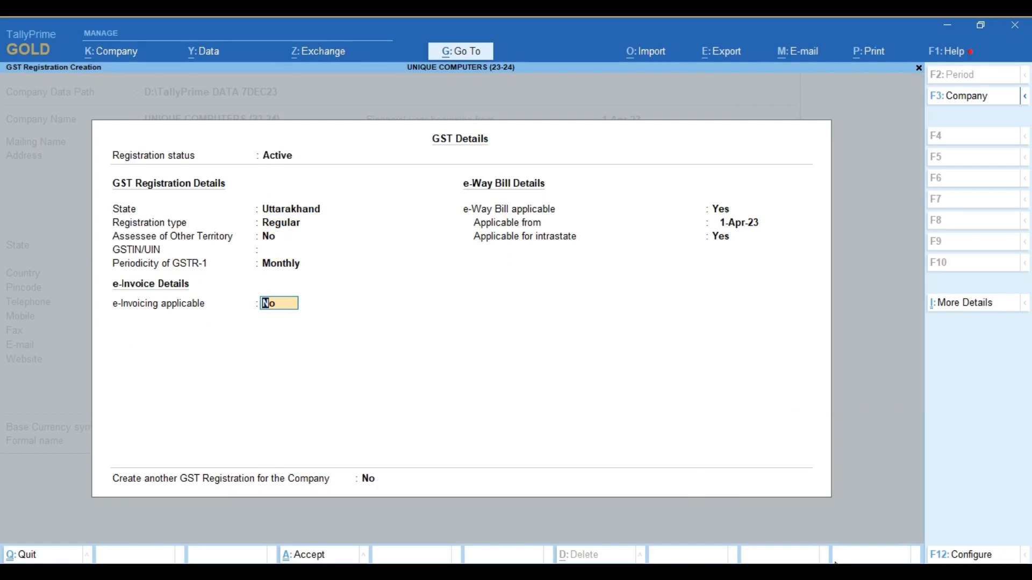
text(y)
key(Return)
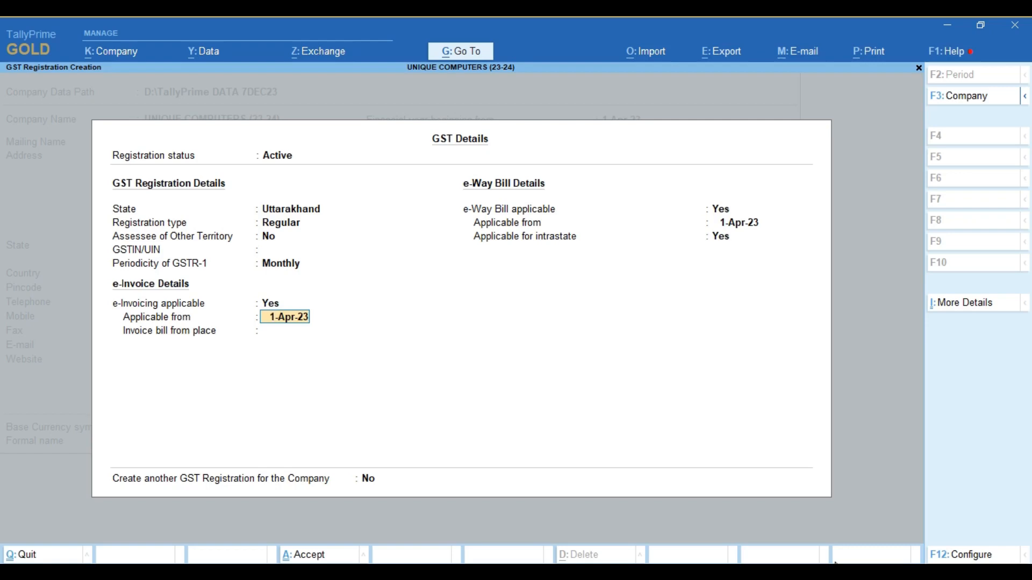
key(Return)
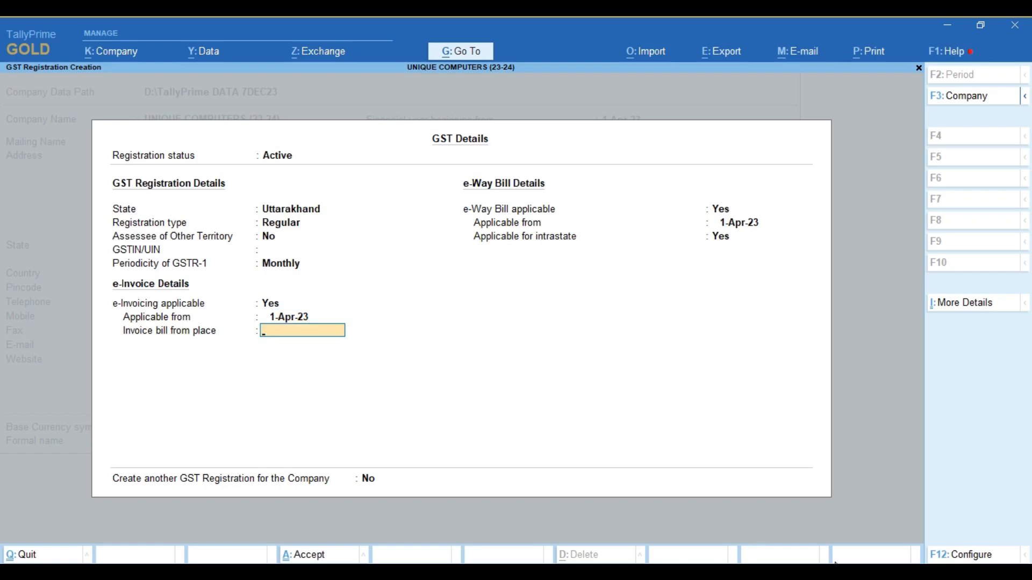
text(Roorkee)
key(Return)
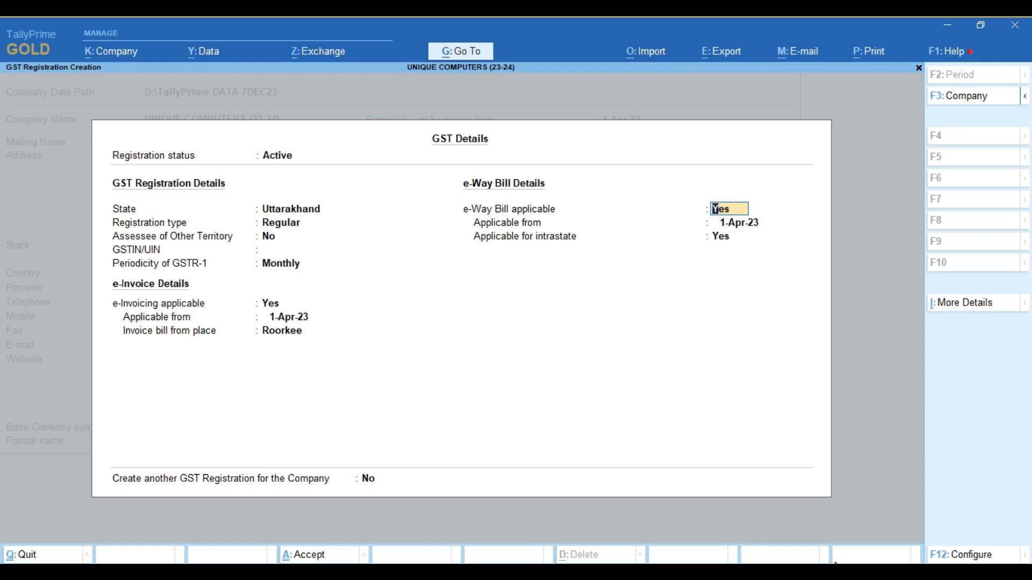
key(Return)
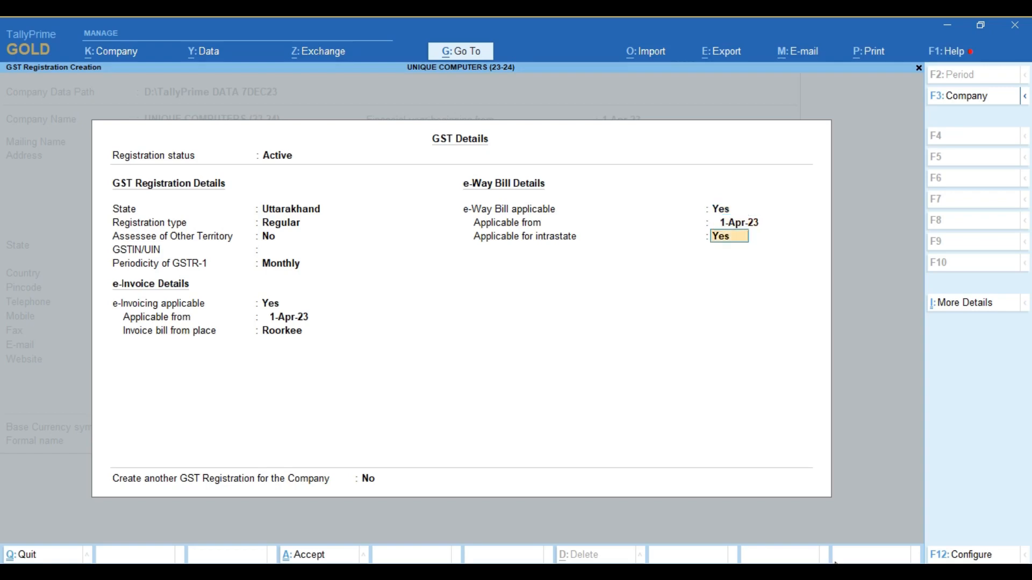
key(Return)
key(Return)
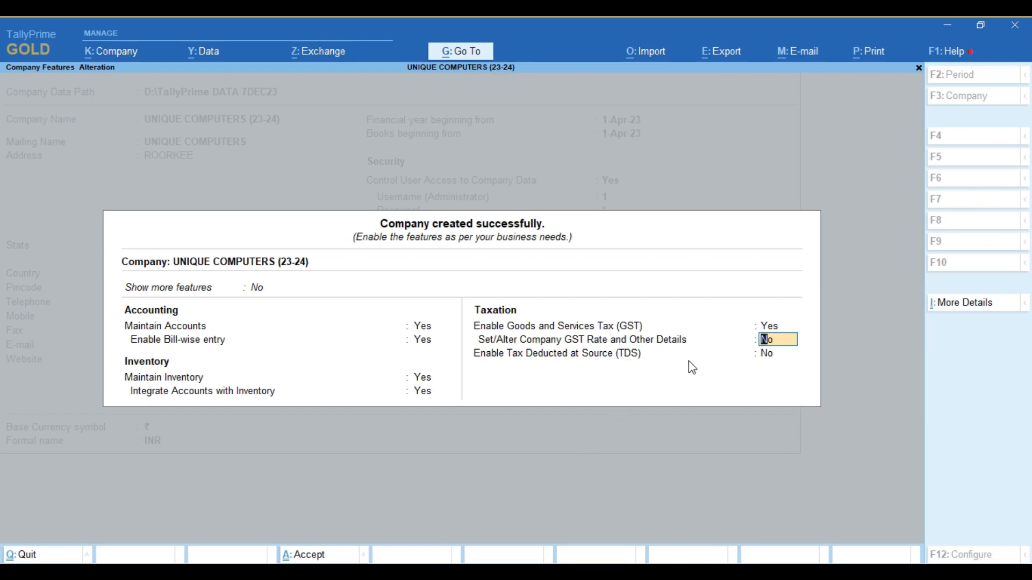
- Set company GST rate details to Yes and keep their default values
text(y)
key(Return)
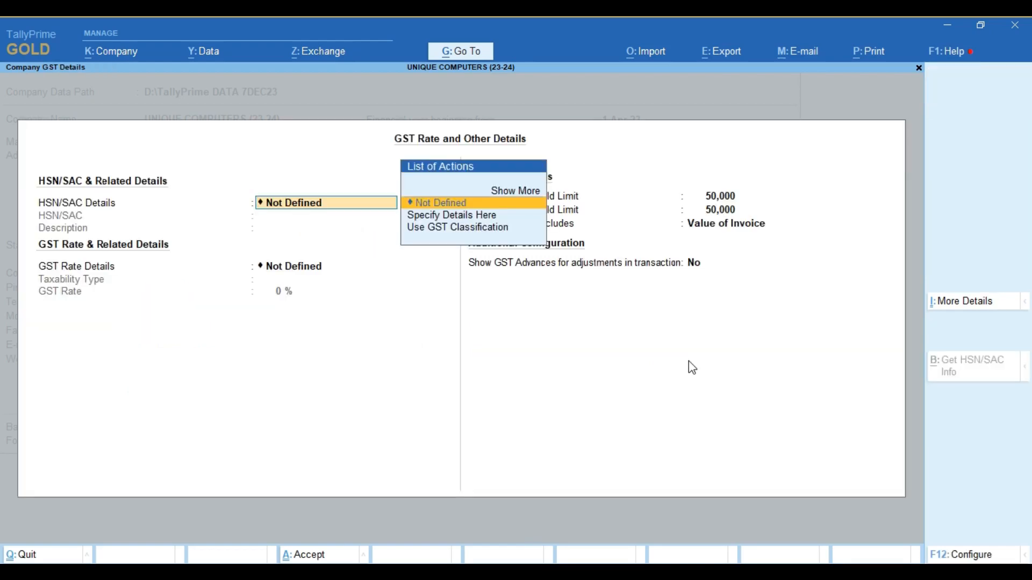
key(Return)
key(Return)
key(Return)
key(Return)
key(Return)
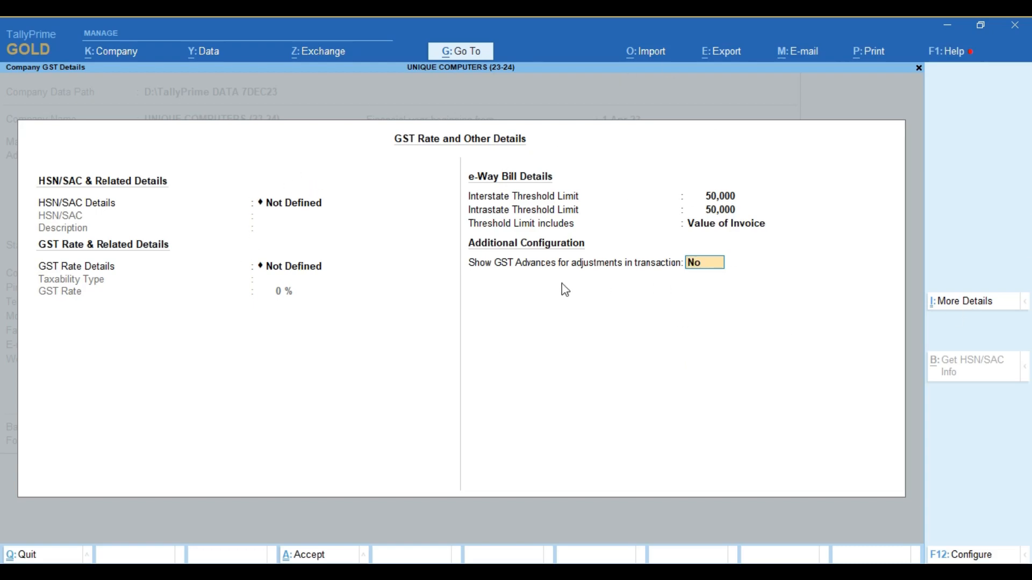
- Set Print e-Way Bill with Invoice and Send e-Way Bill details with e-Invoice to Yes
click(970, 556)
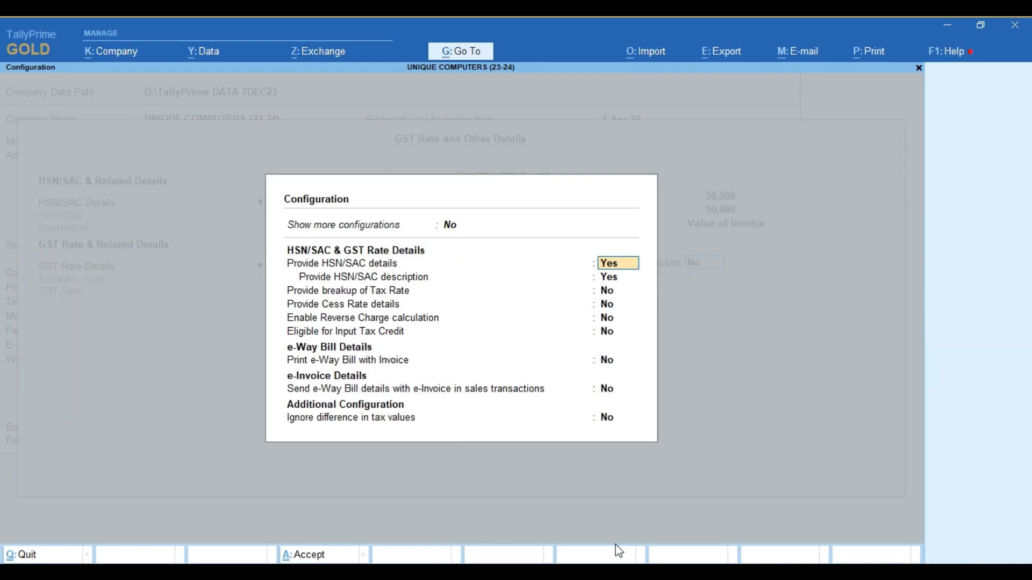
key(Return)
key(Return)
key(Return)
key(Return)
key(Return)
key(Return)
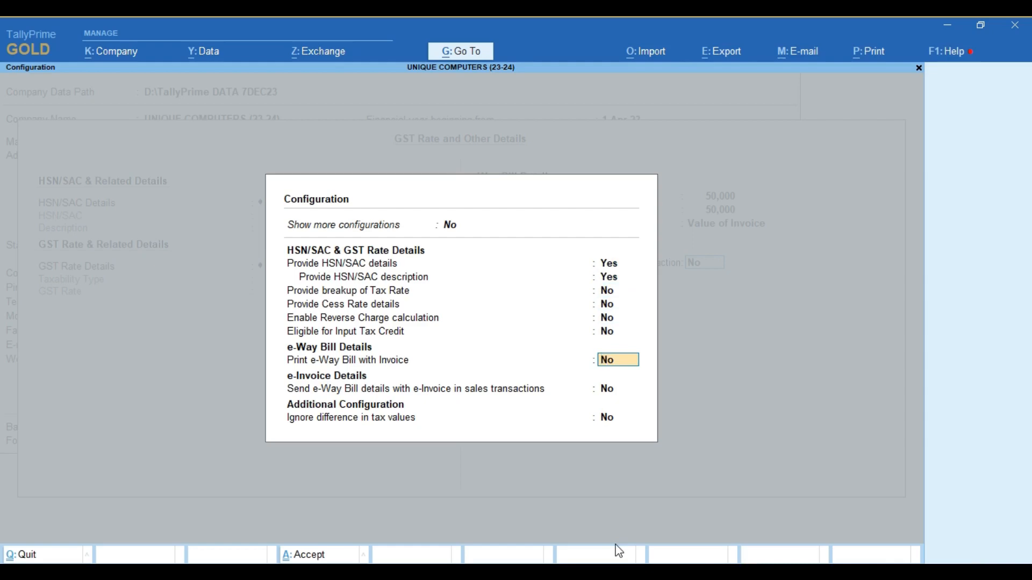
text(y)
key(Return)
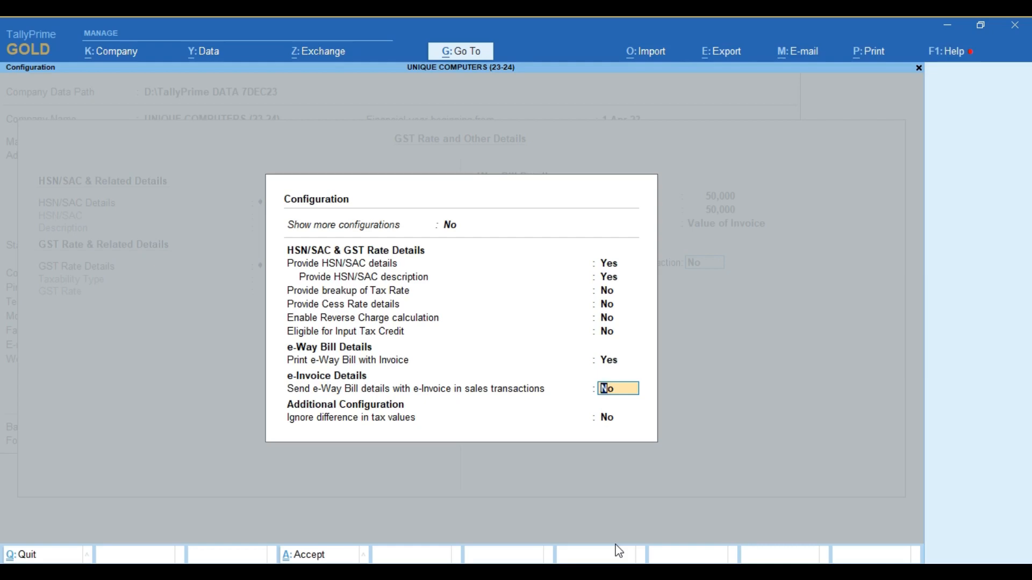
text(y)
key(Return)
key(ctrl)
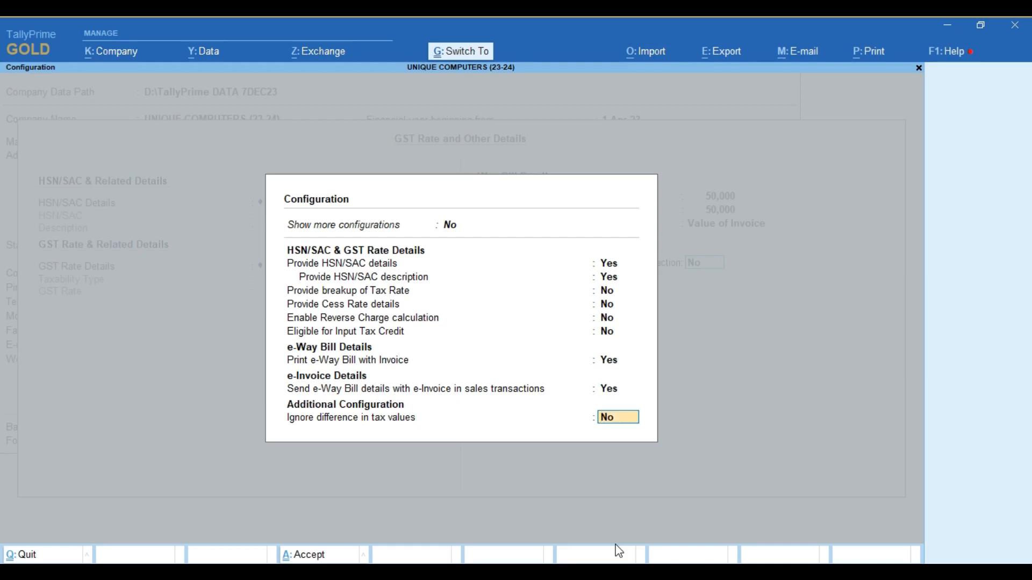
key(ctrl+a)
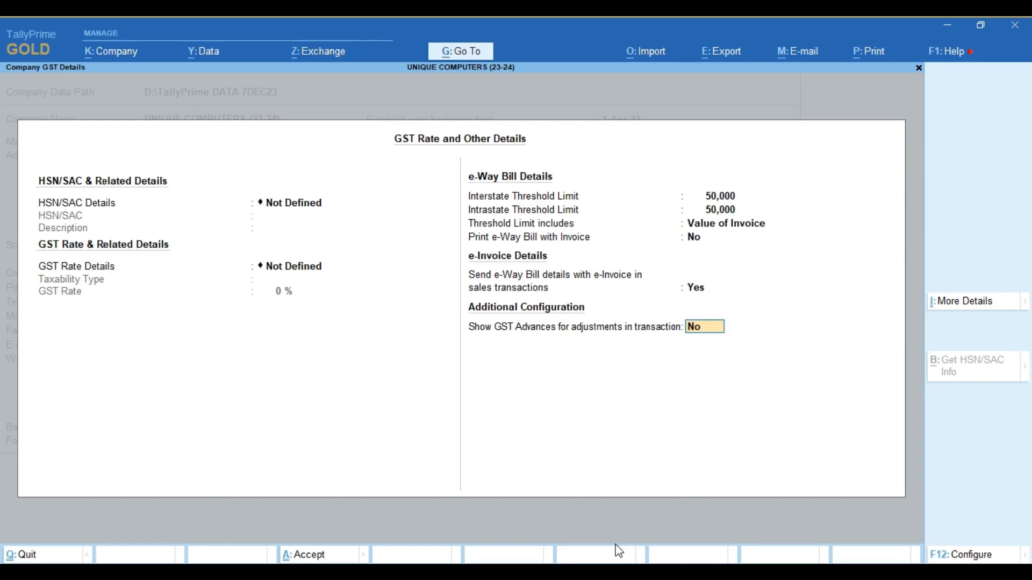
- Set interstate and intrastate e-Way Bill thresholds to 5,000, printing with invoice Yes, and save
click(713, 198)
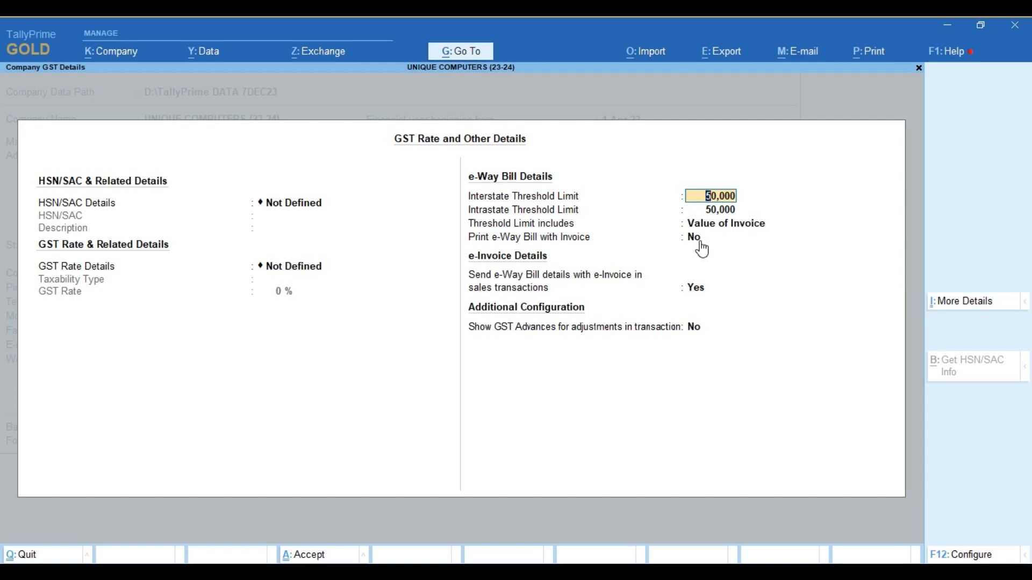
text(5000)
key(Return)
text(5000)
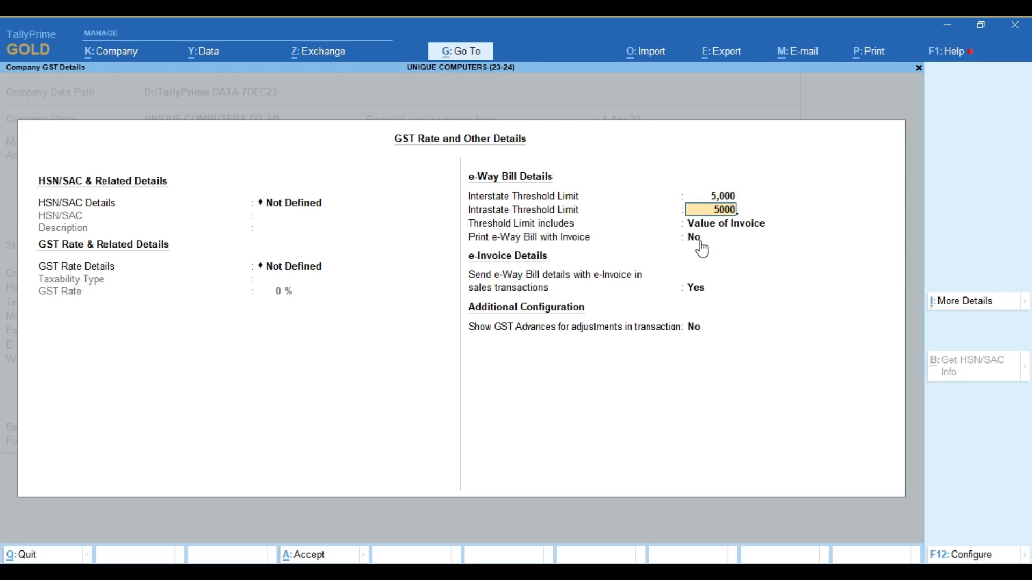
key(Return)
key(Return)
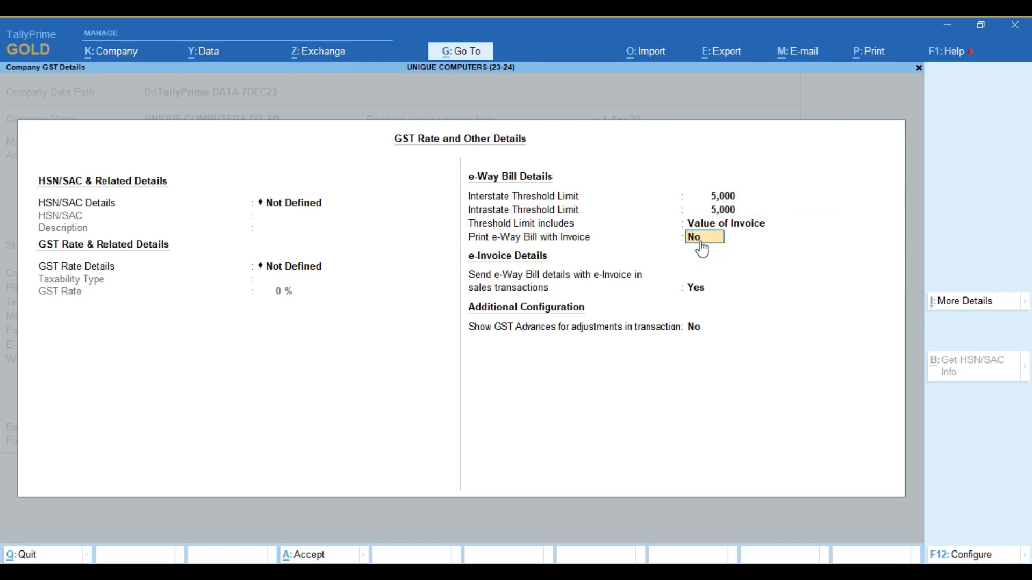
text(y)
key(Return)
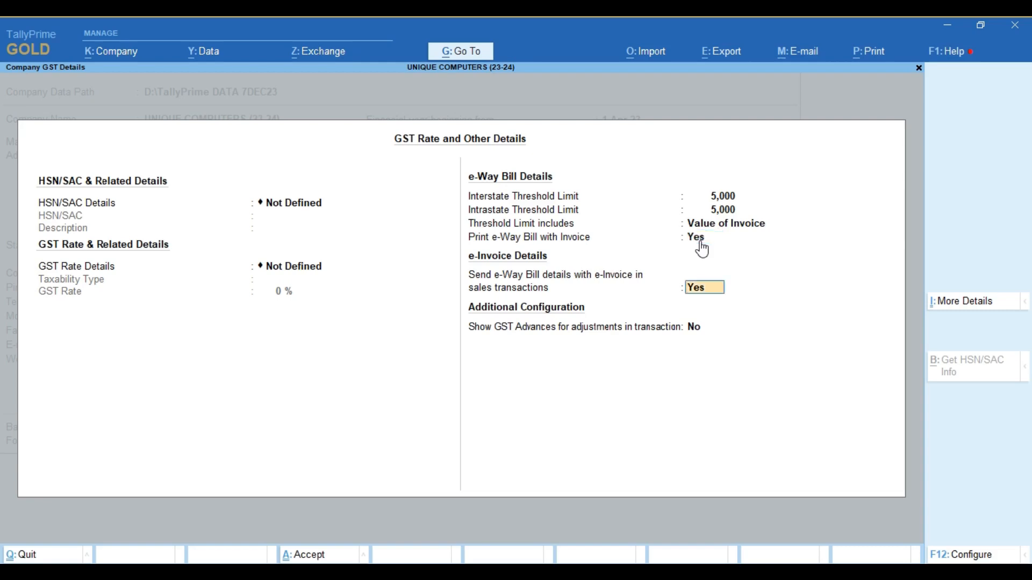
key(ctrl+a)
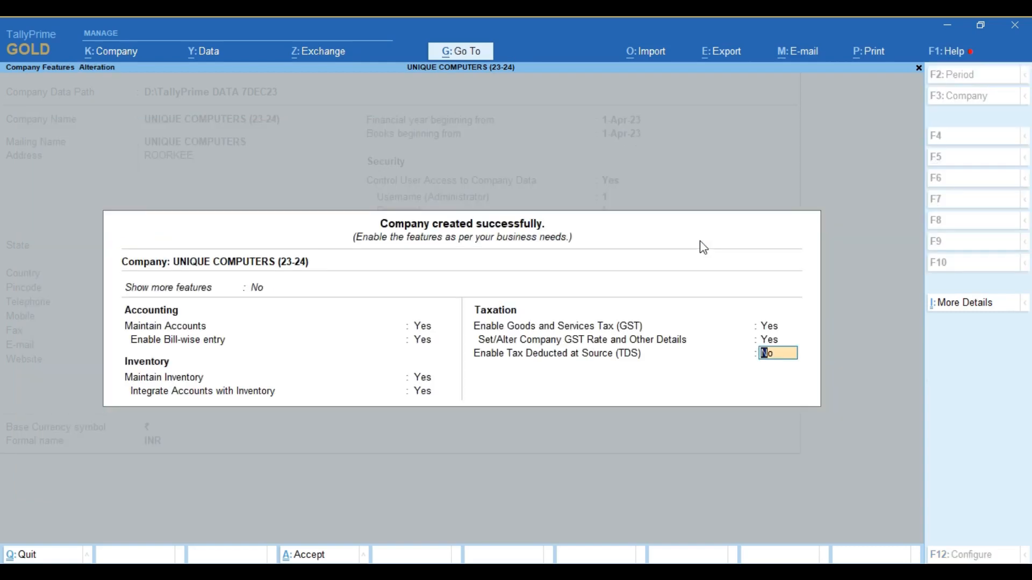
- Save the company features and create a Sales ledger under Sales Accounts
key(ctrl+a)
key(Return)
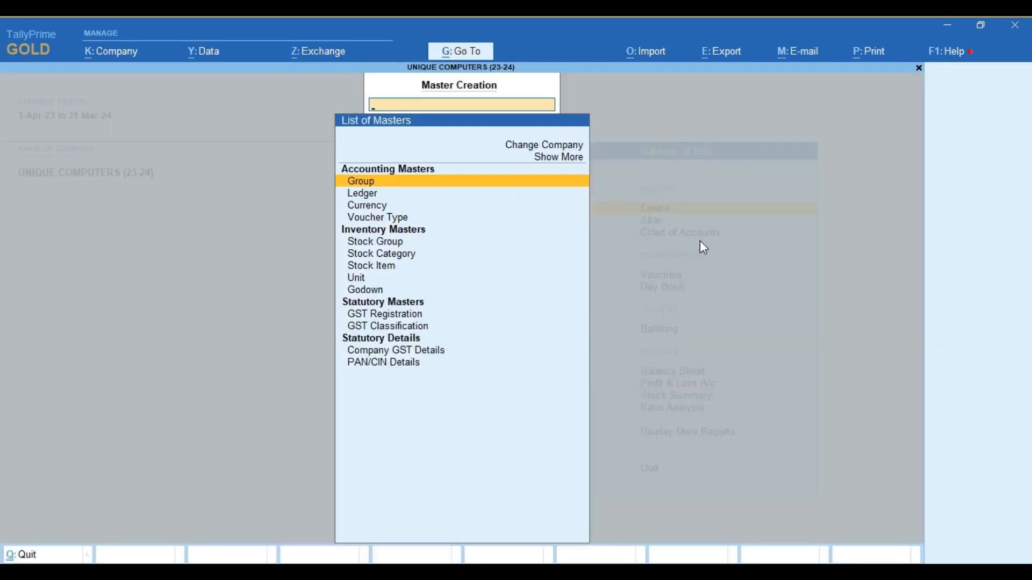
key(Down)
key(Return)
text(Sa)
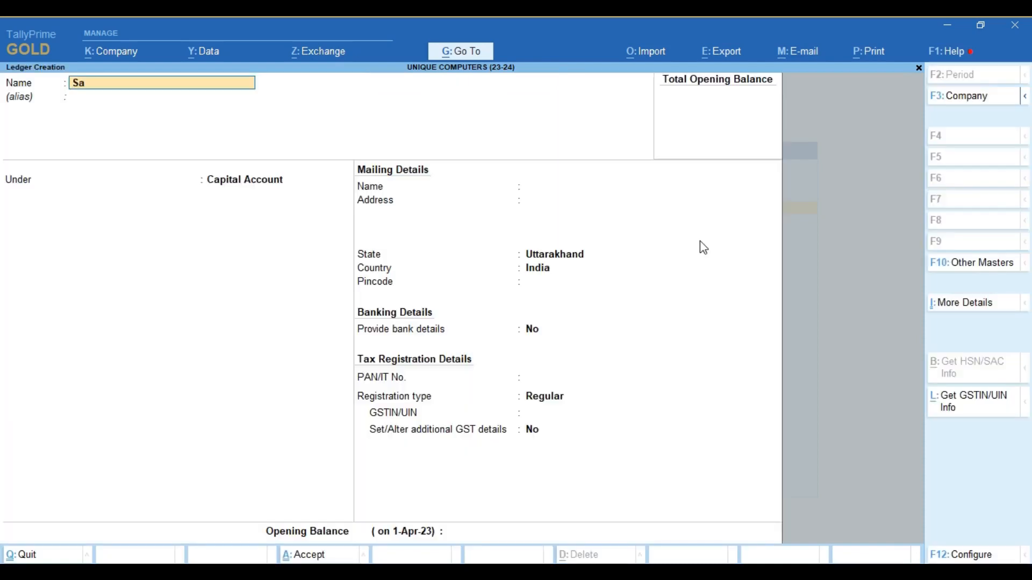
text(les)
key(Return)
text(Sa)
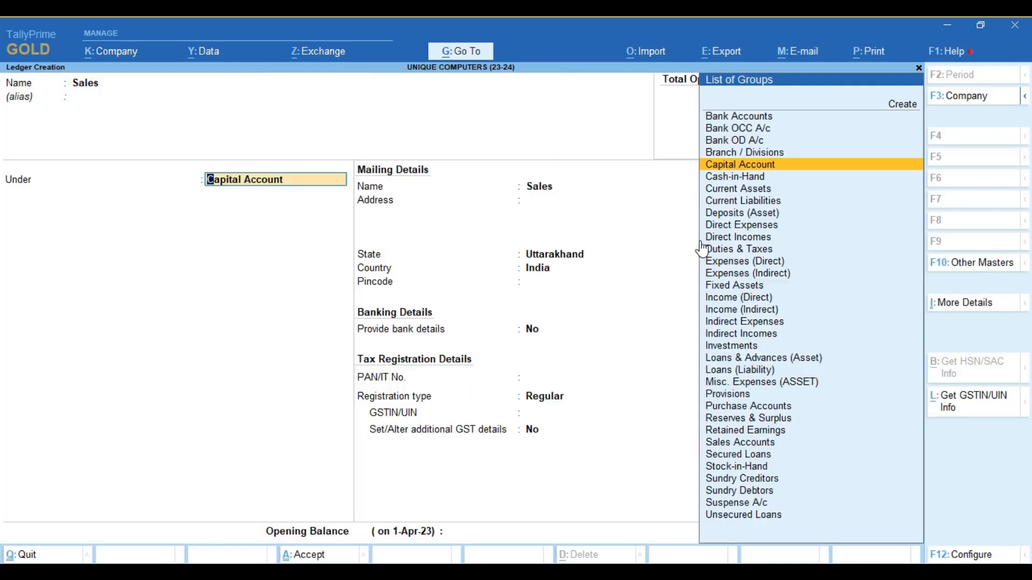
text(le)
key(Return)
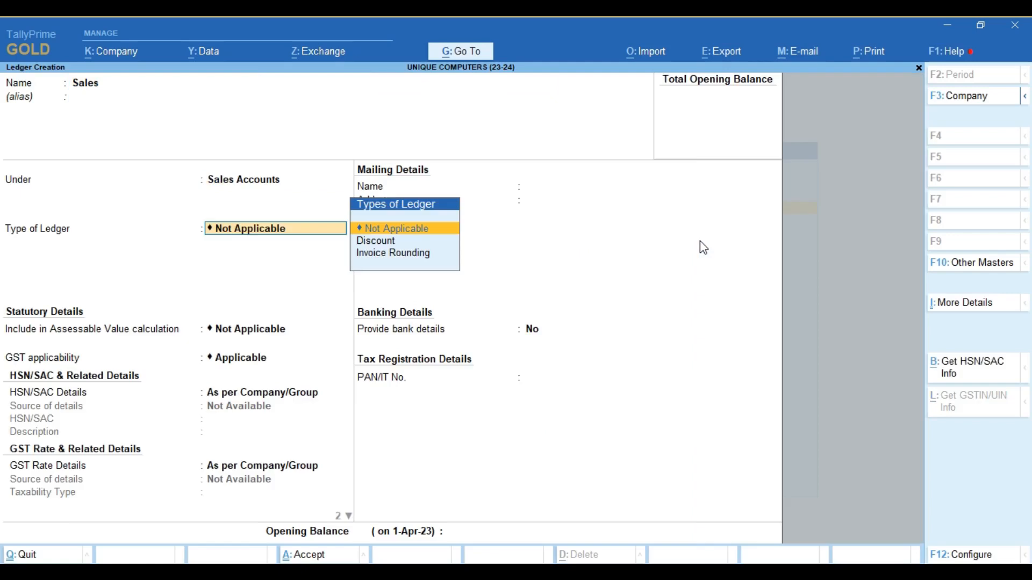
key(ctrl+a)
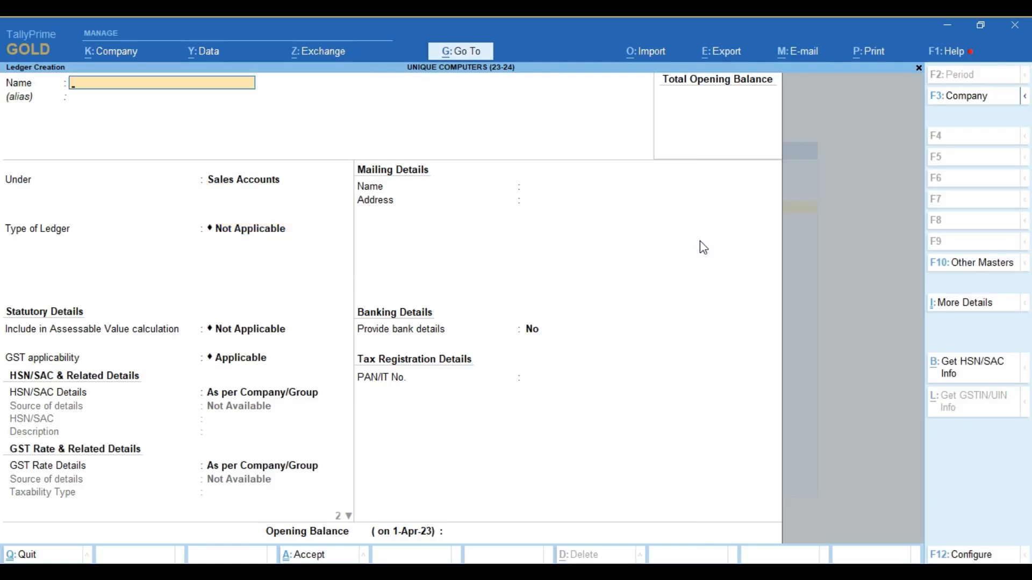
- Create a Purchase ledger under Purchase Accounts
text(Purchase)
key(Return)
text(P)
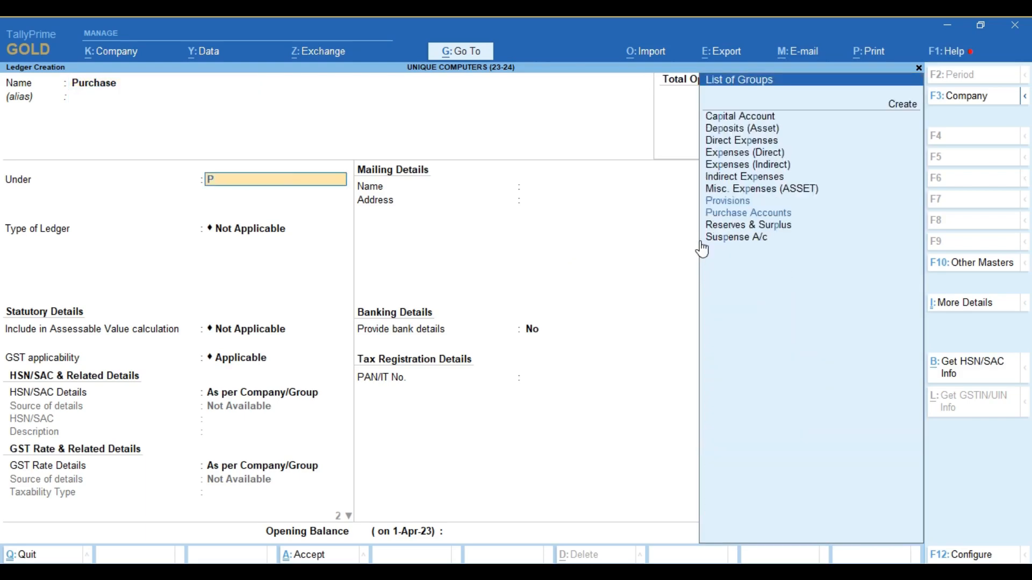
text(ur)
key(Return)
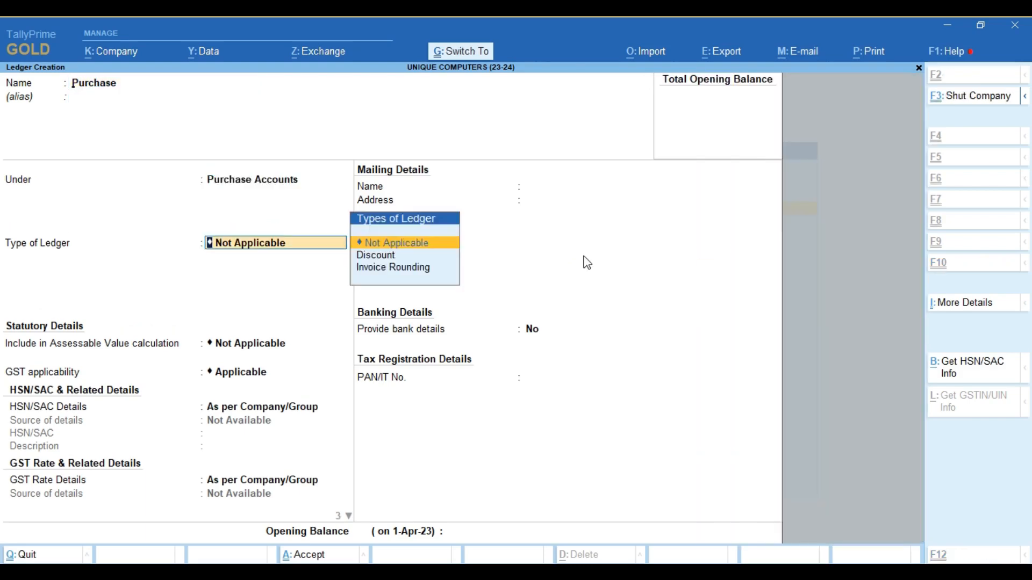
key(ctrl+a)
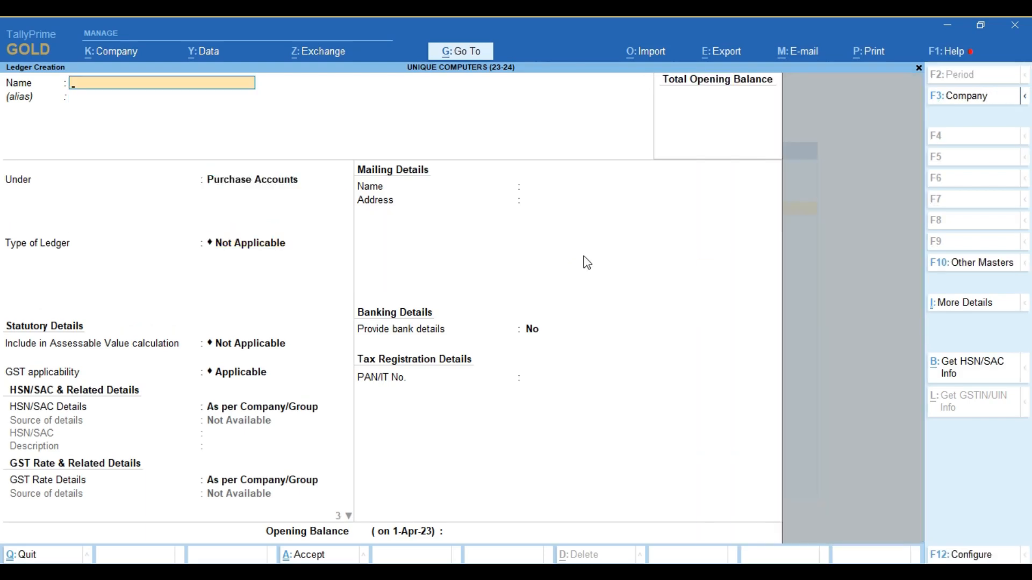
- Create a CGST ledger under Duties & Taxes with duty type GST and tax type CGST
text(CGST)
key(Return)
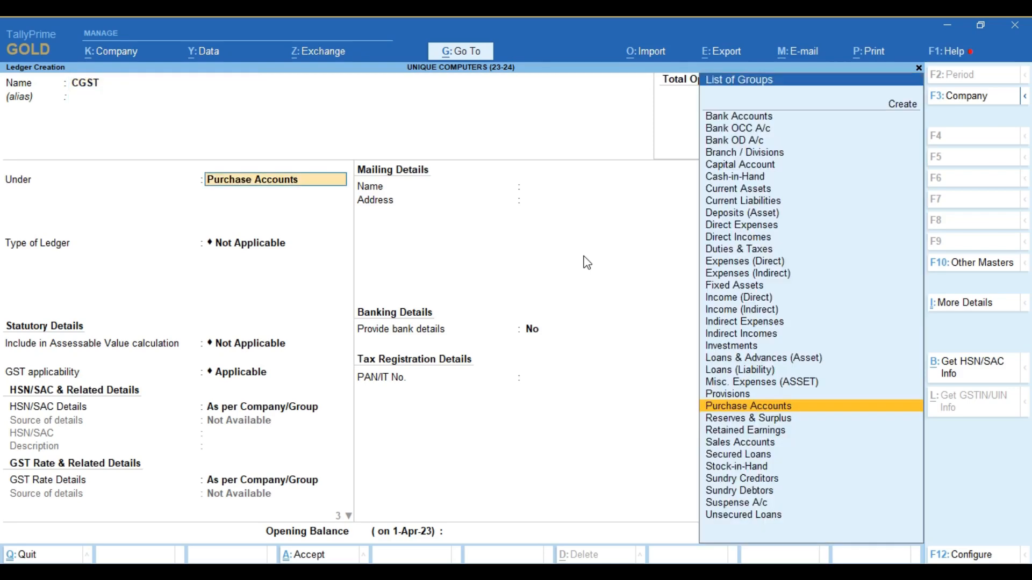
text(Dut)
key(Return)
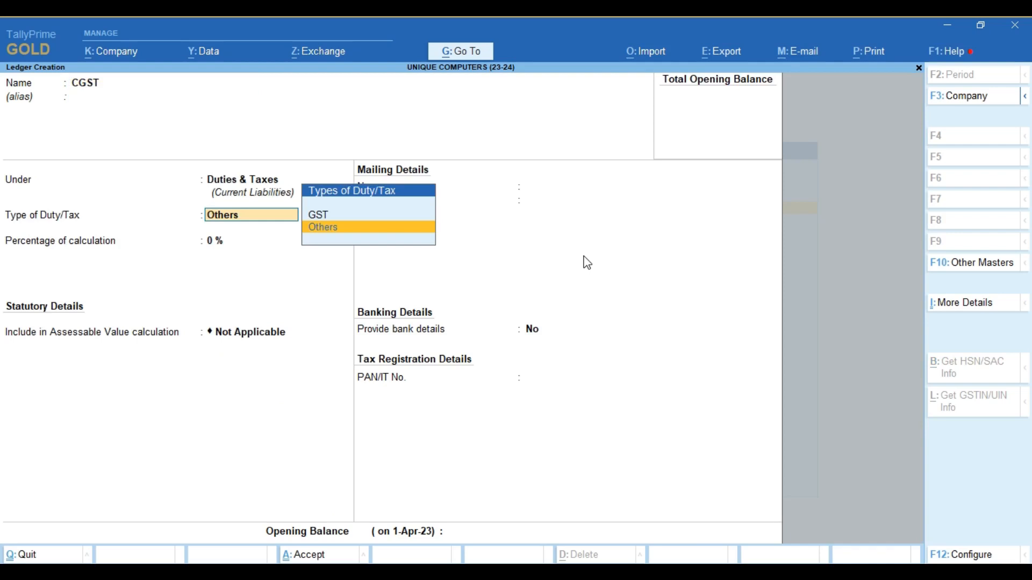
key(Up)
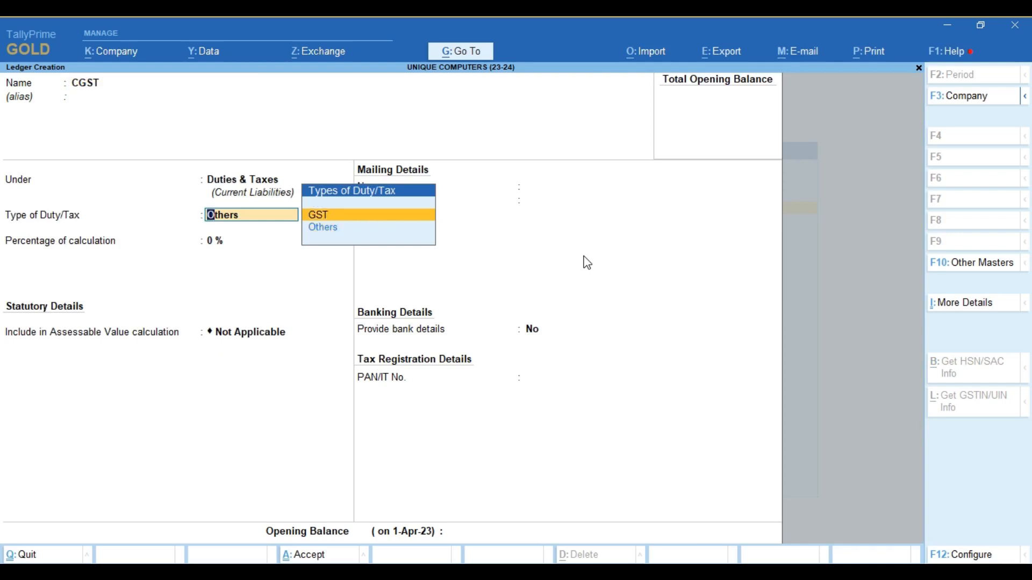
key(Return)
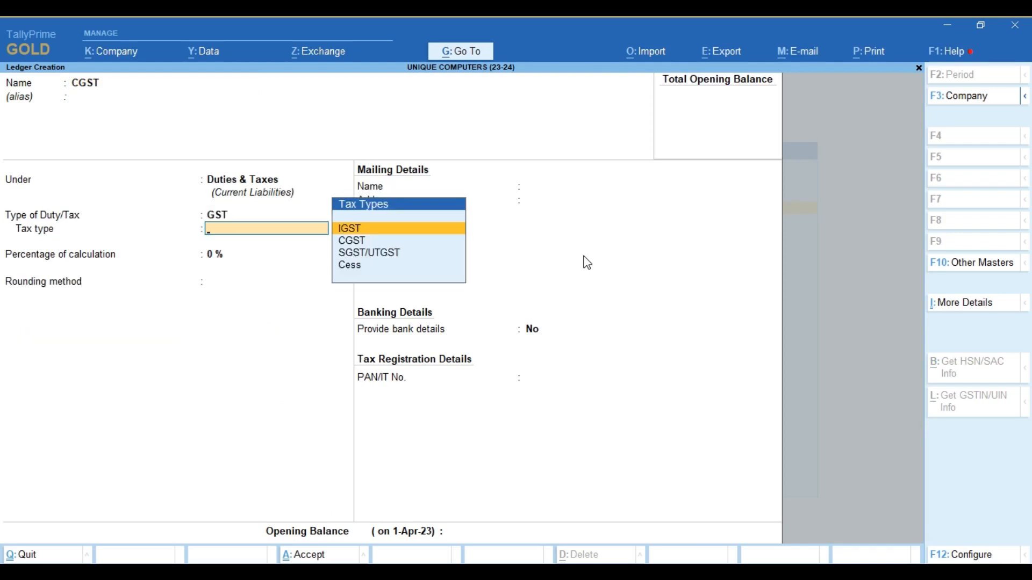
key(Down)
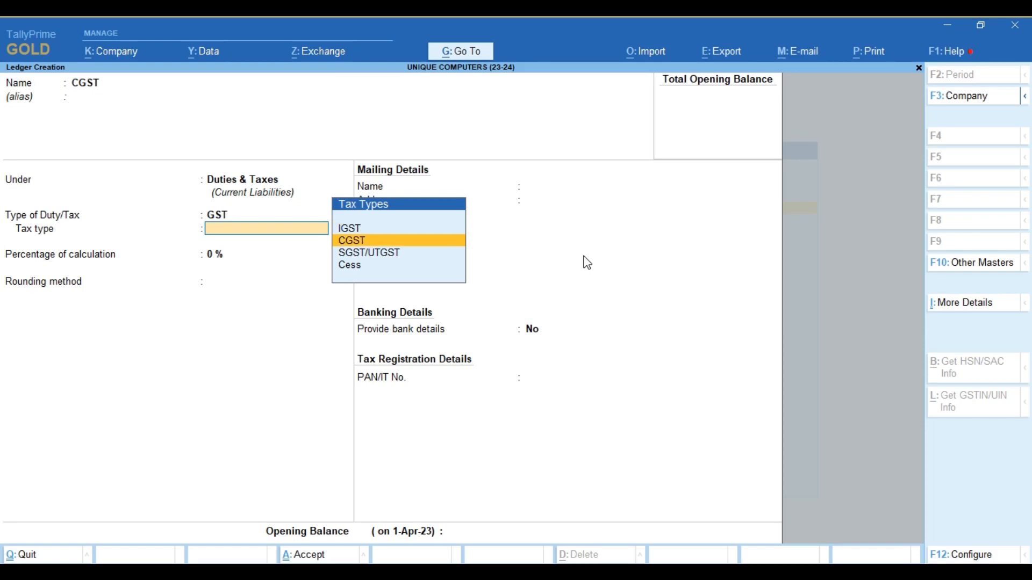
key(Return)
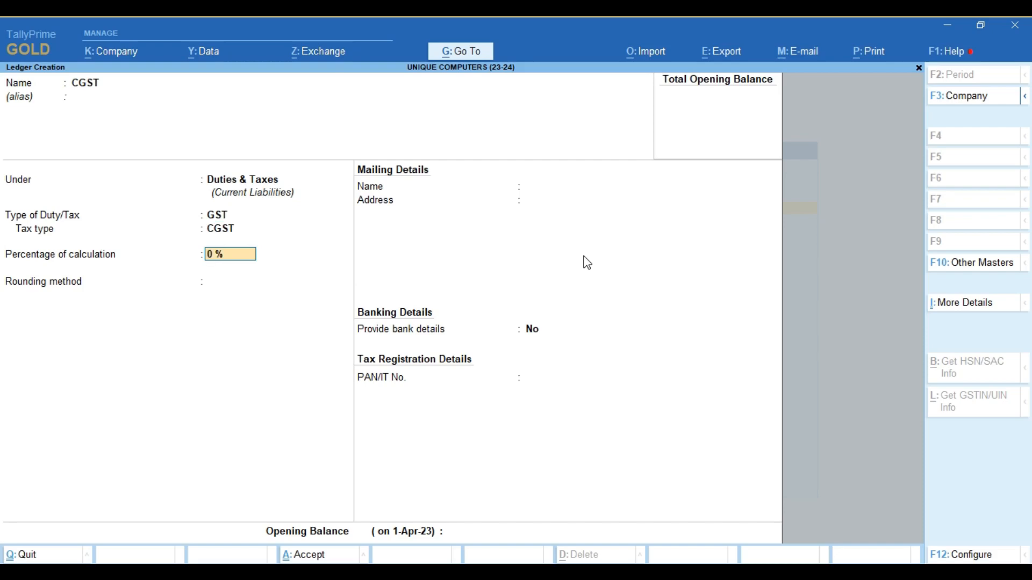
key(ctrl+a)
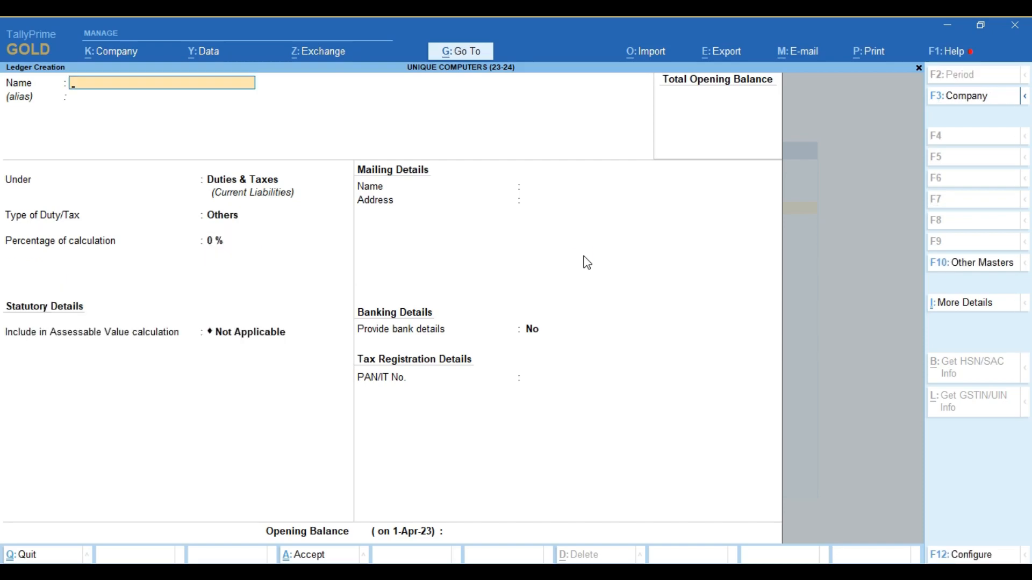
- Start an SGST ledger under Duties & Taxes, type GST, tax type SGST/UTGST
text(SGST)
key(Return)
key(Return)
key(Return)
key(Up)
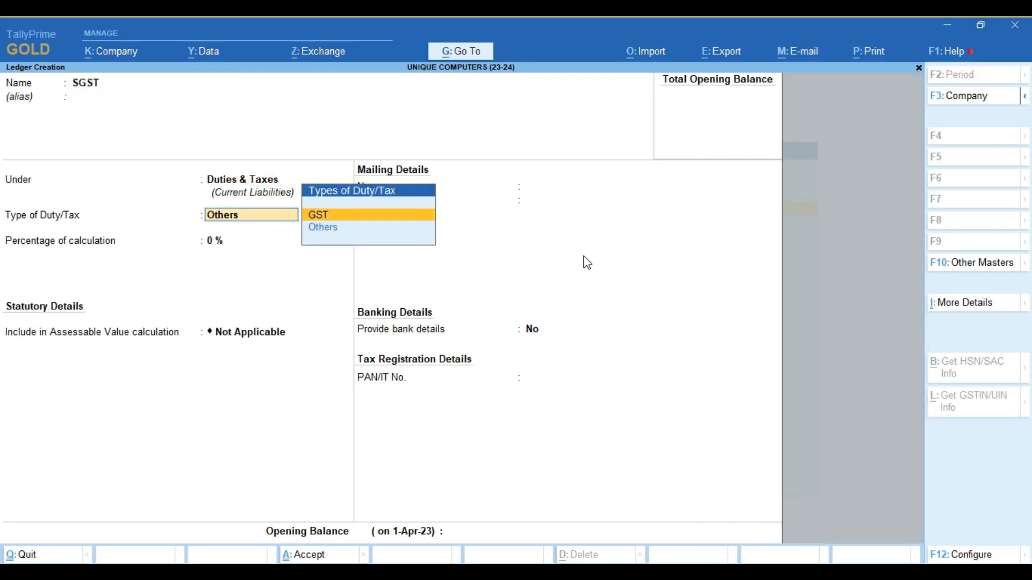
key(Return)
key(Down)
key(Down)
key(Return)
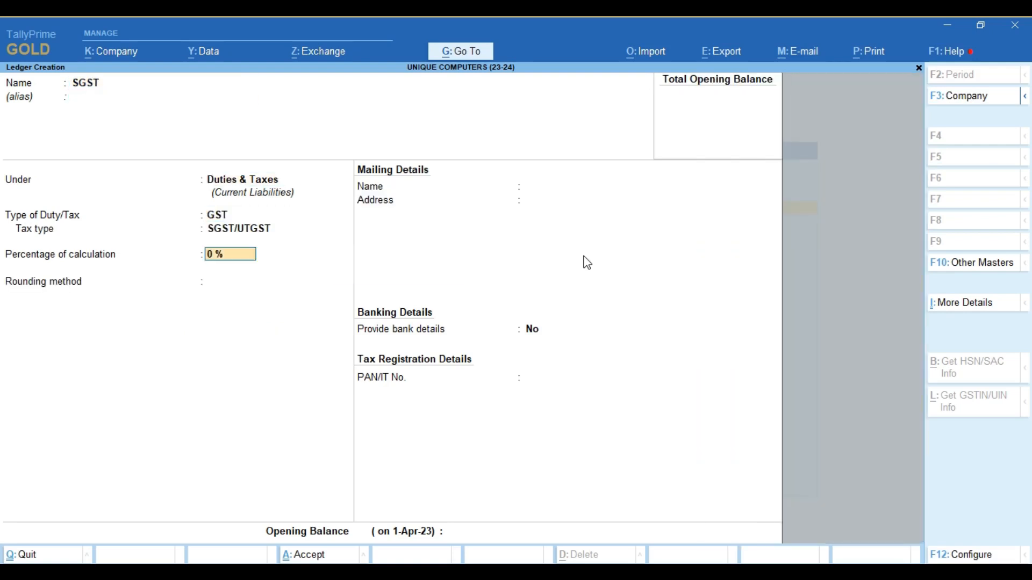
- Save the SGST ledger and create an IGST ledger under Duties & Taxes with tax type IGST
key(ctrl+a)
text(IGST)
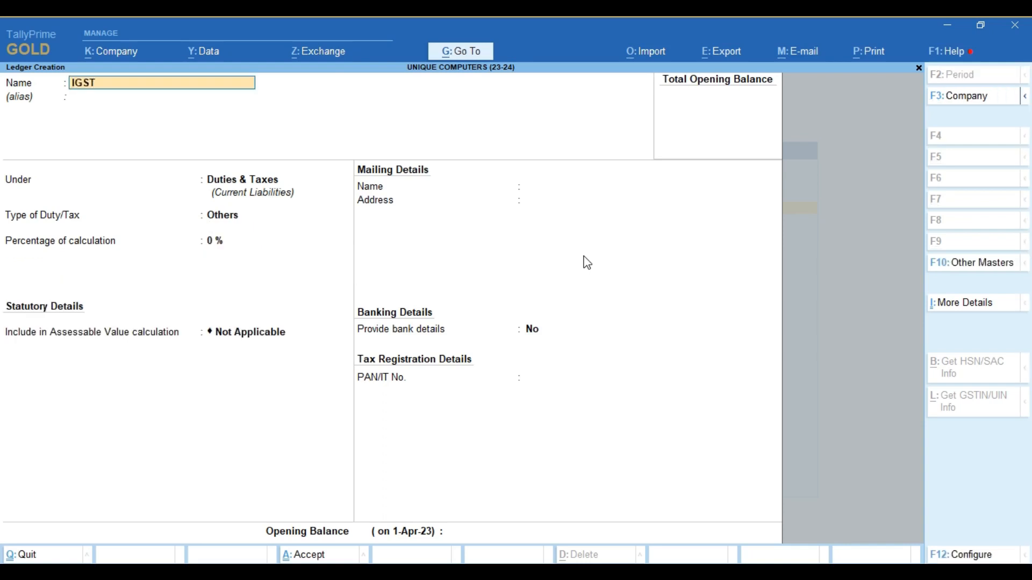
key(Return)
key(Return)
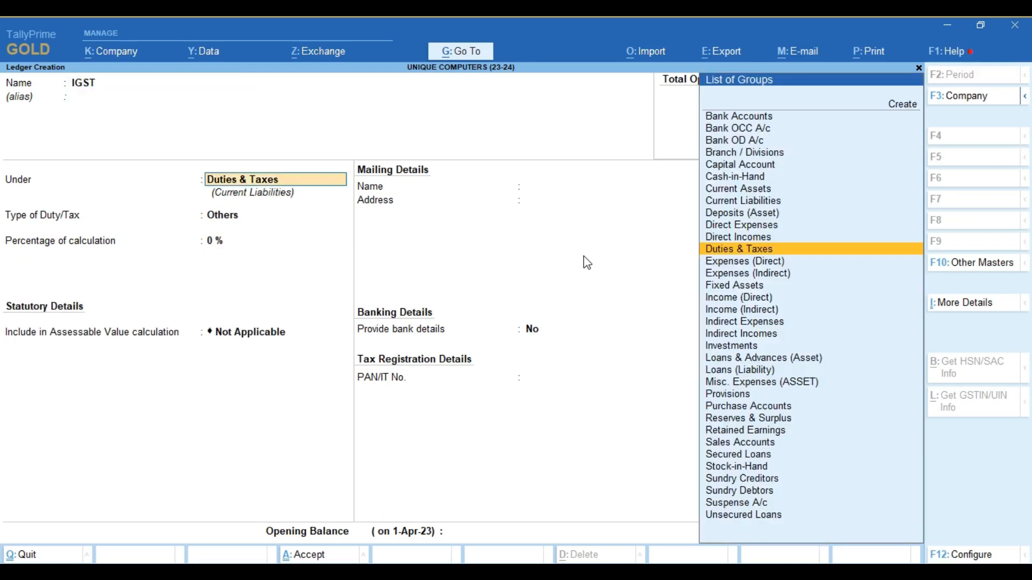
key(Return)
key(Up)
key(Return)
key(Down)
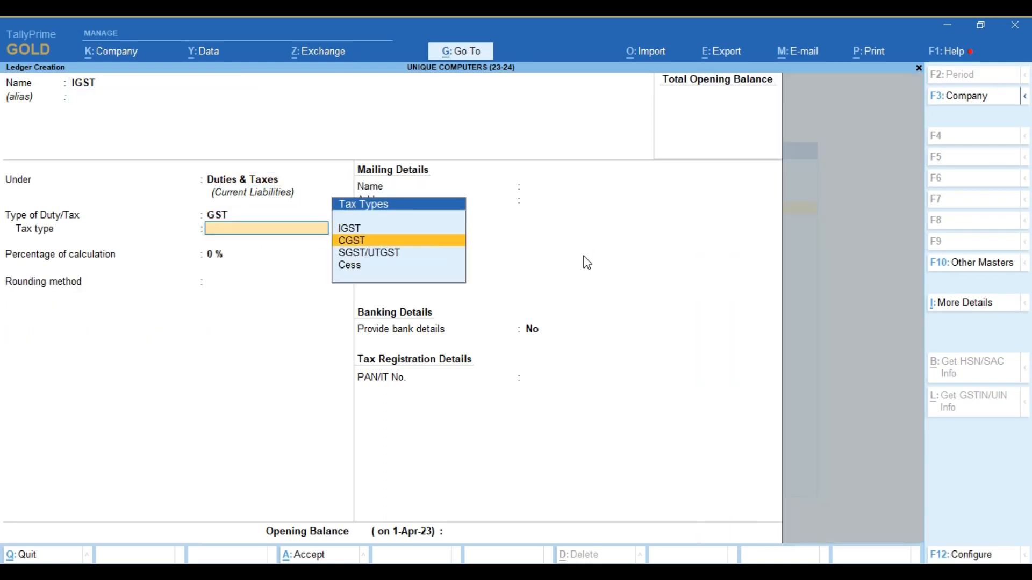
key(Up)
key(Return)
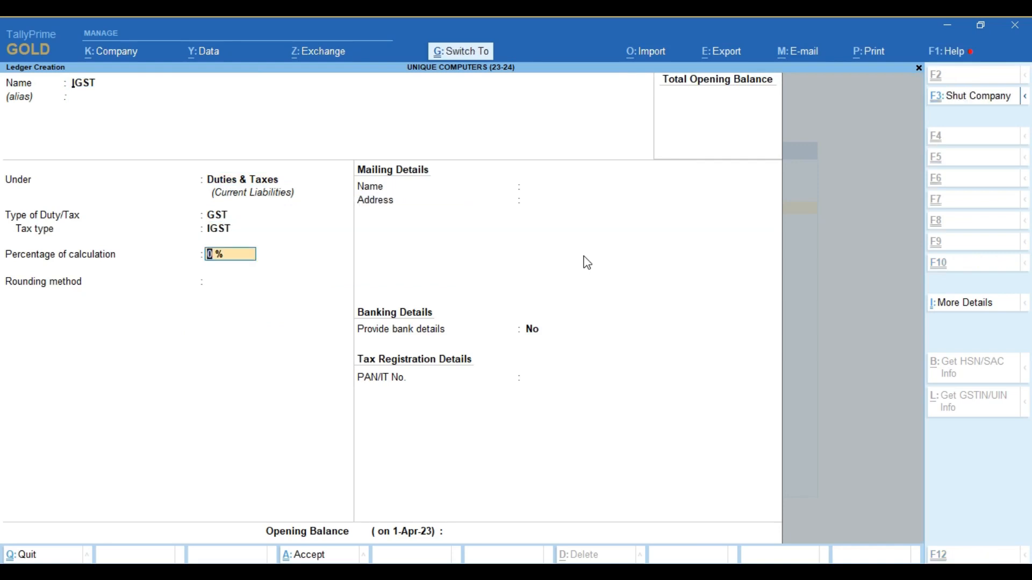
key(ctrl+a)
- Create a ROUND OFF ledger under Indirect Expenses as an Invoice Rounding ledger
text(ROU)
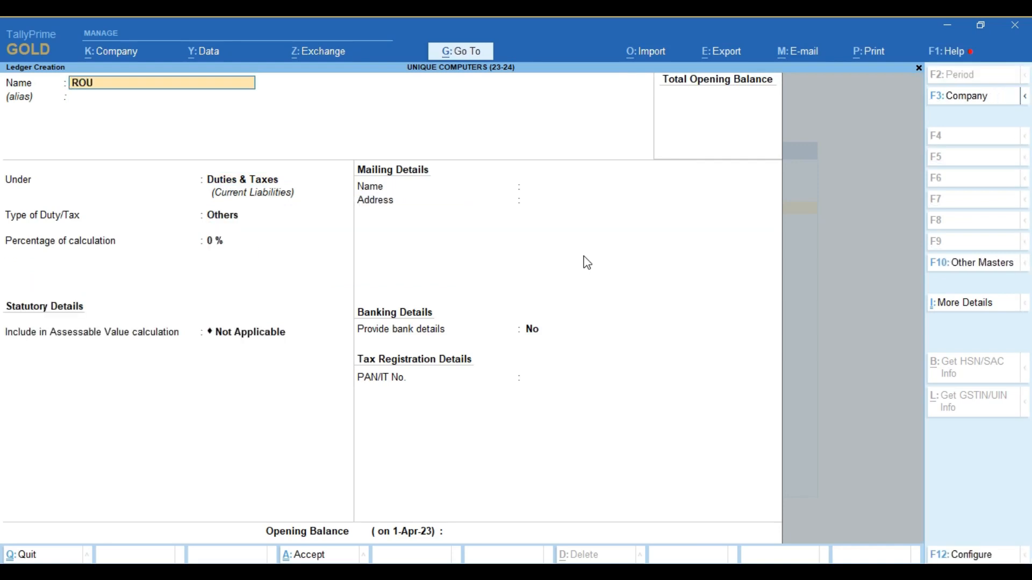
text(ND OFF)
key(Return)
key(Return)
key(Return)
key(BackSpace)
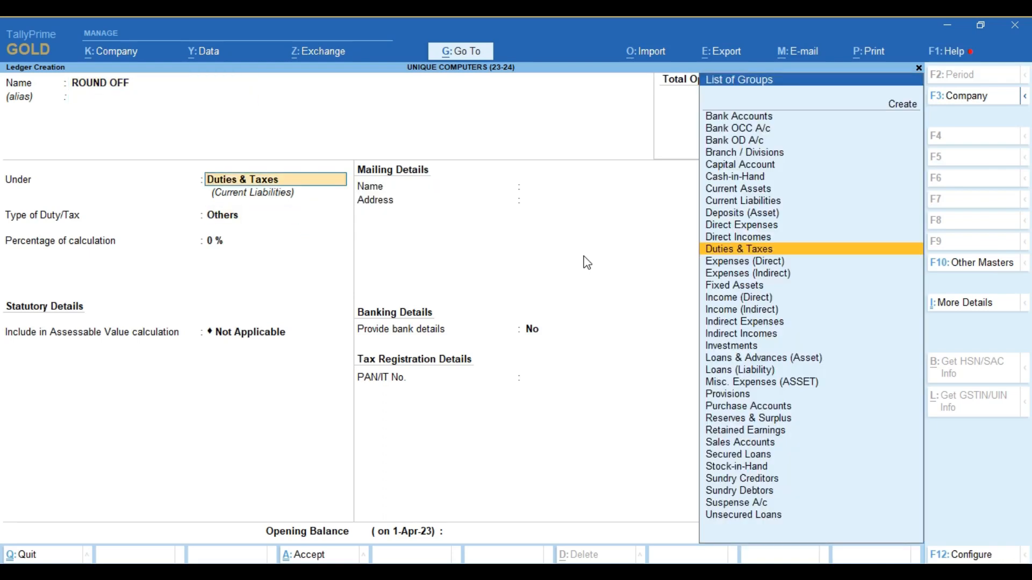
text(EXPE)
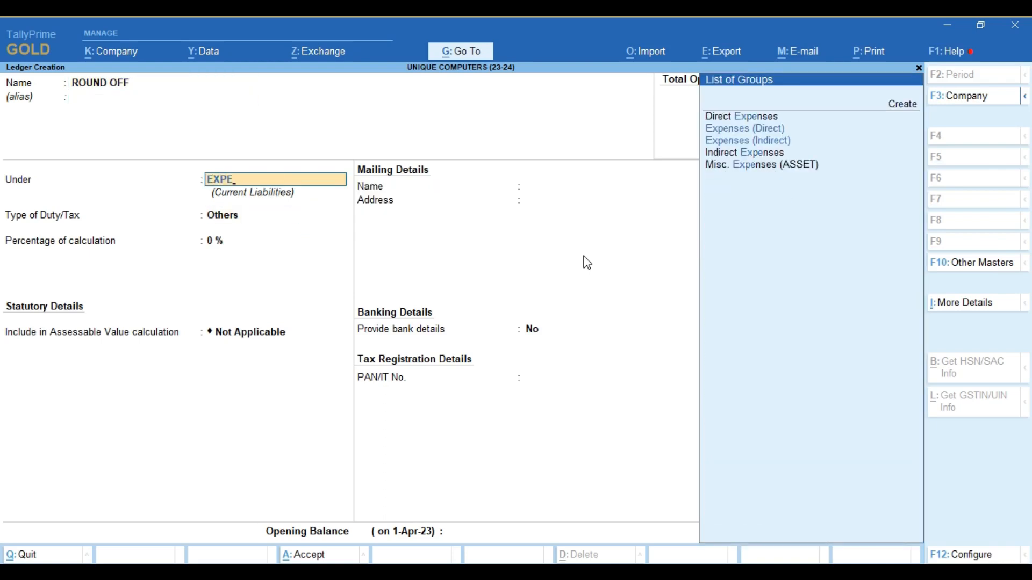
key(Down)
key(Down)
key(Down)
key(Return)
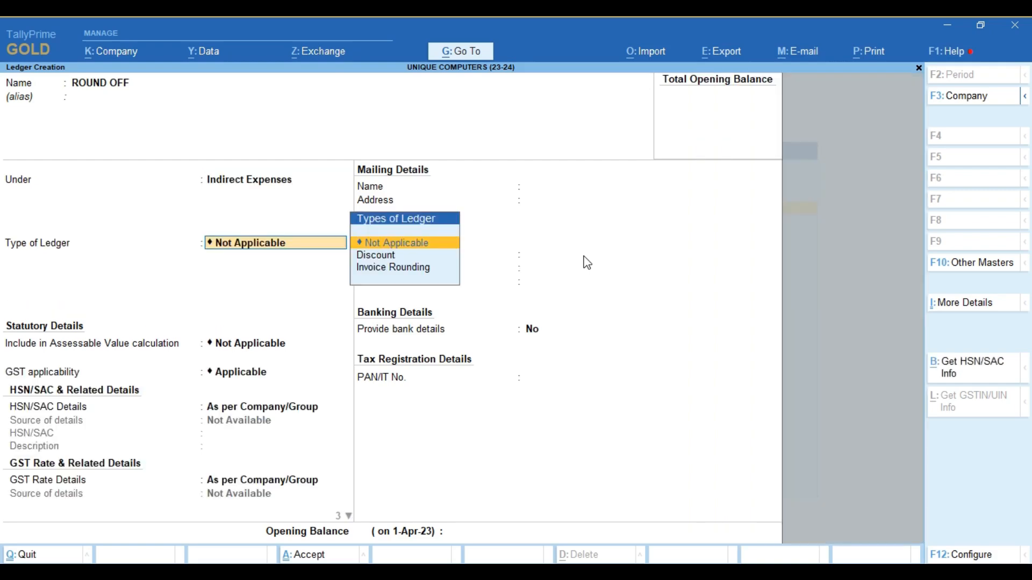
key(Down)
key(Down)
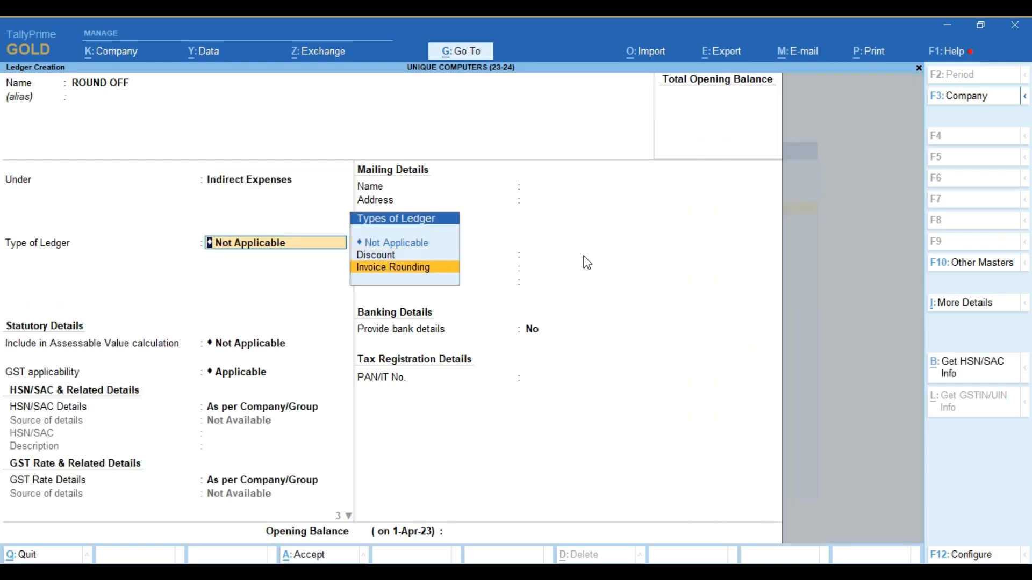
key(Return)
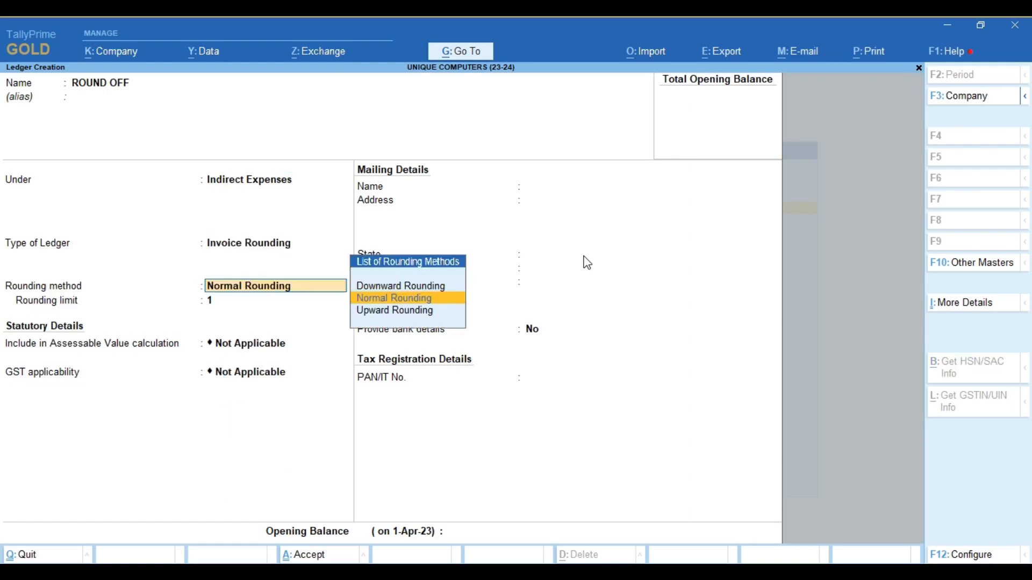
key(ctrl+a)
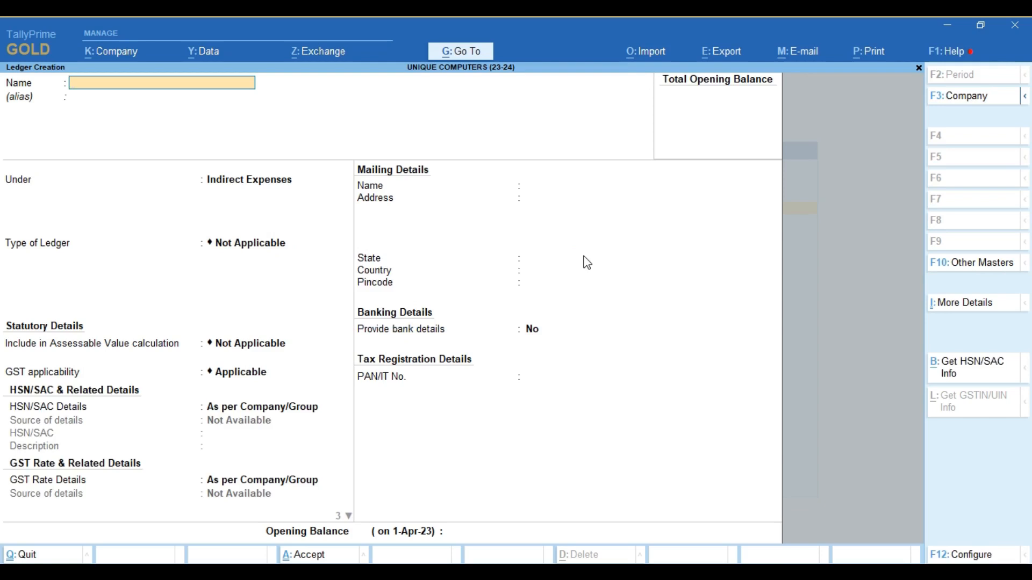
- Name a new ledger HDFC BANK and place it under Bank Accounts
text(HDFC BANK4)
key(BackSpace)
key(Return)
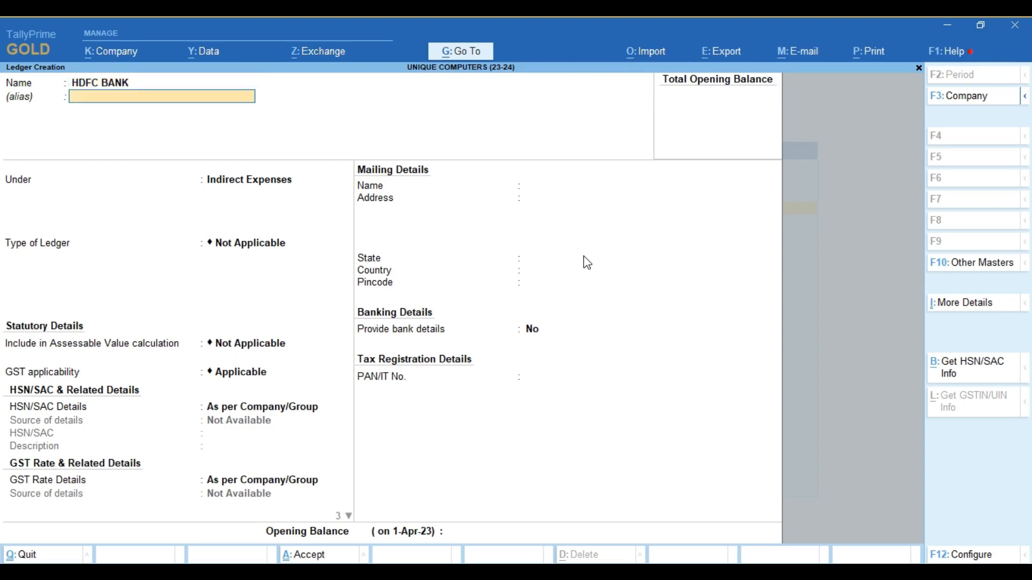
key(Return)
text(K)
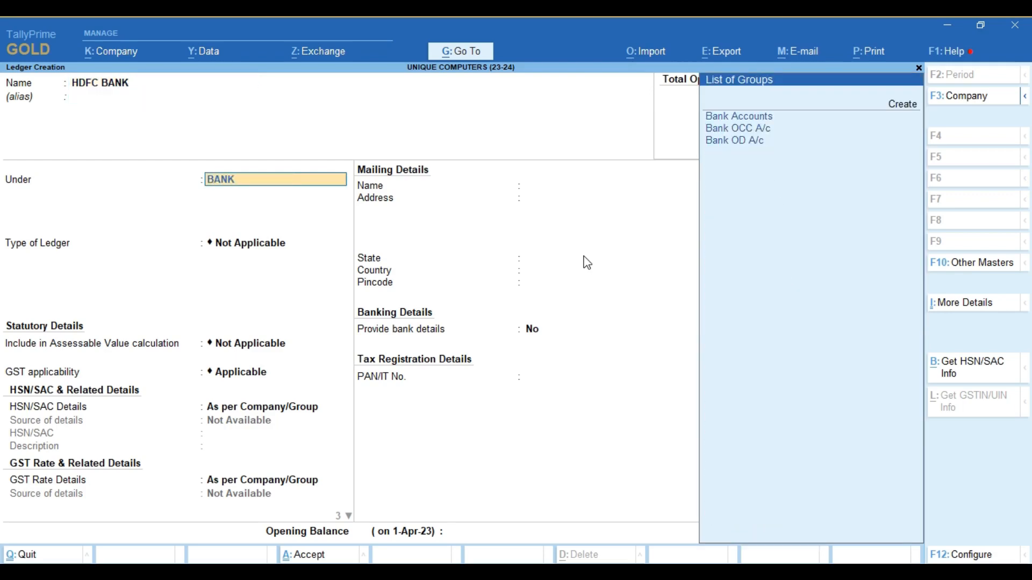
key(Return)
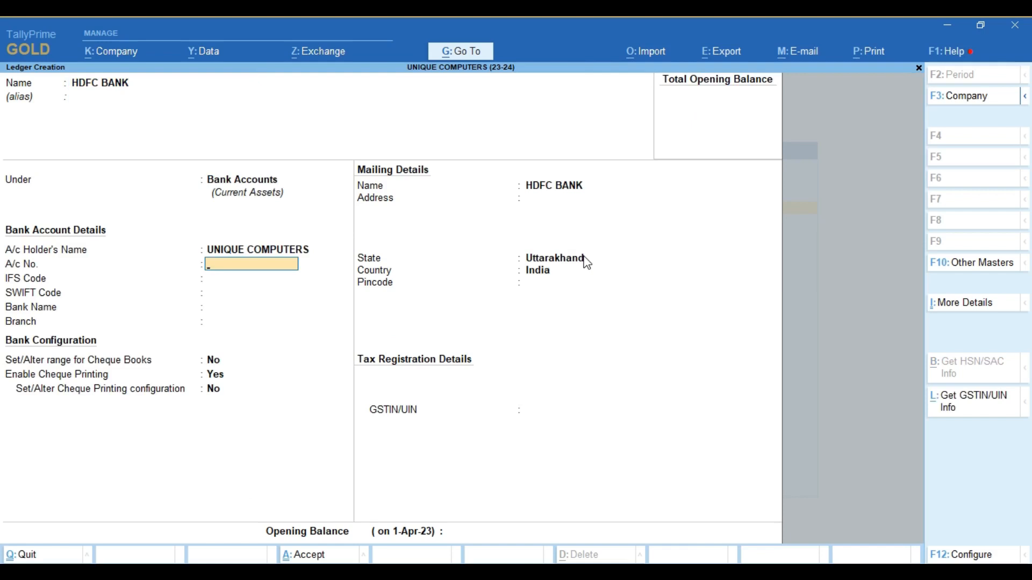
- Enter the account number, IFS code UTIB000249, bank HDFC Bank (India), branch ROORKEE, and save
key(Return)
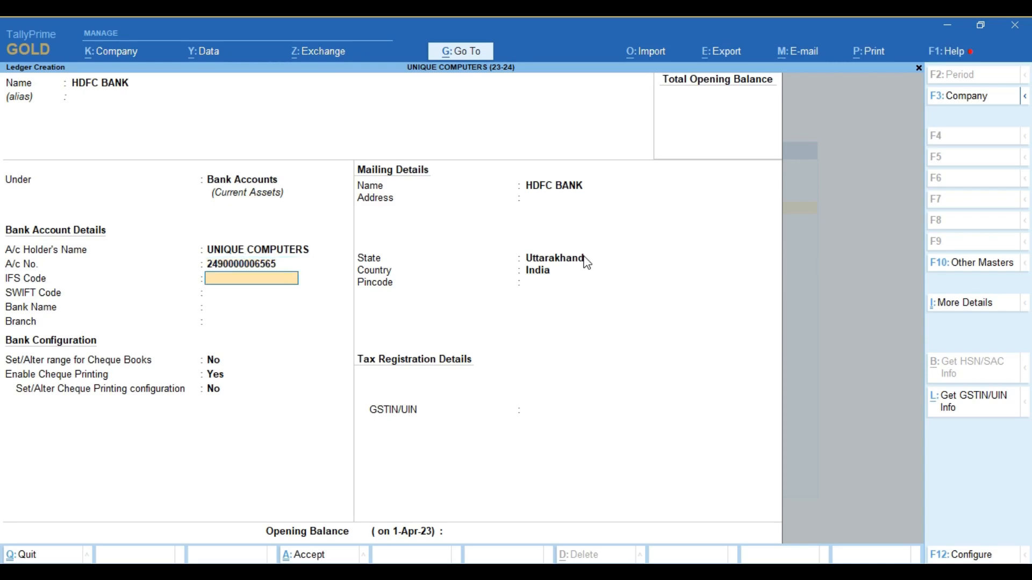
text(UTIB000249)
key(Return)
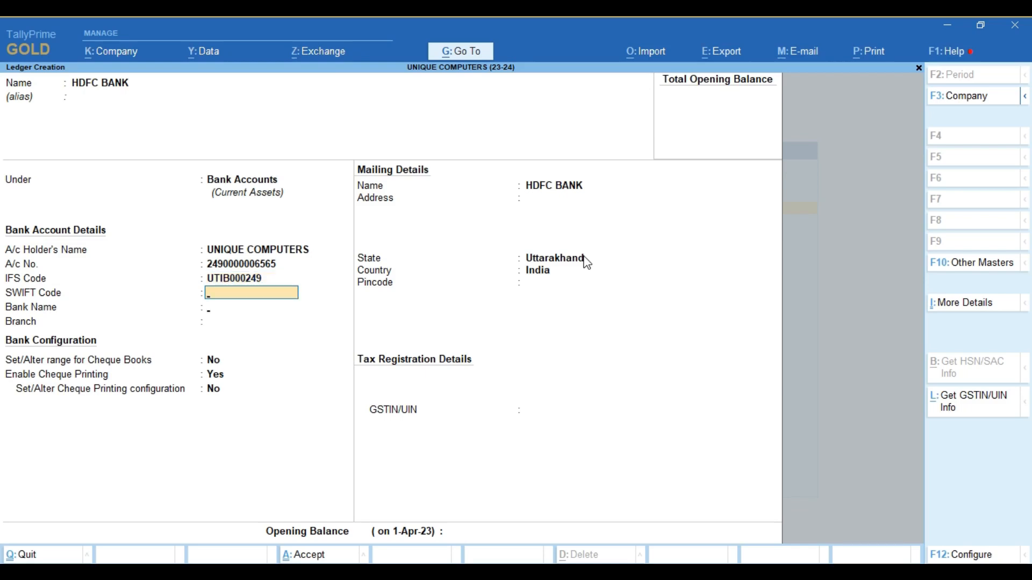
key(Return)
text(HDF)
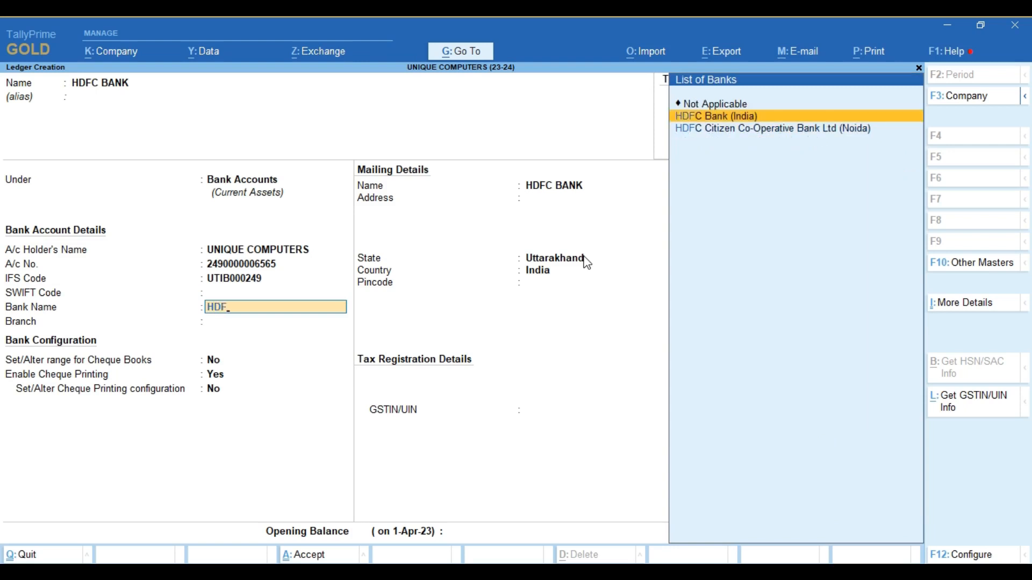
key(Return)
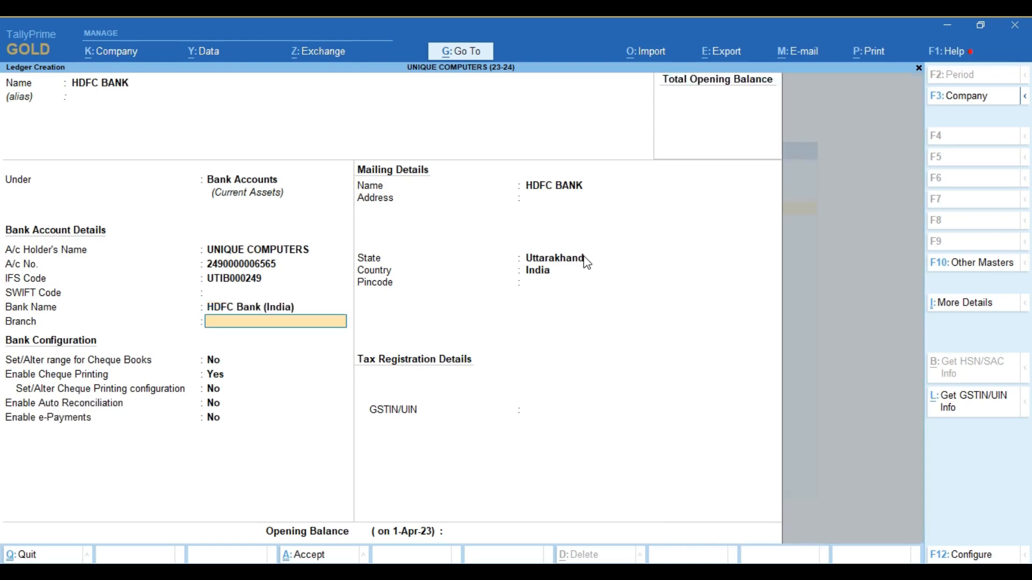
text(ROORKEE)
key(Return)
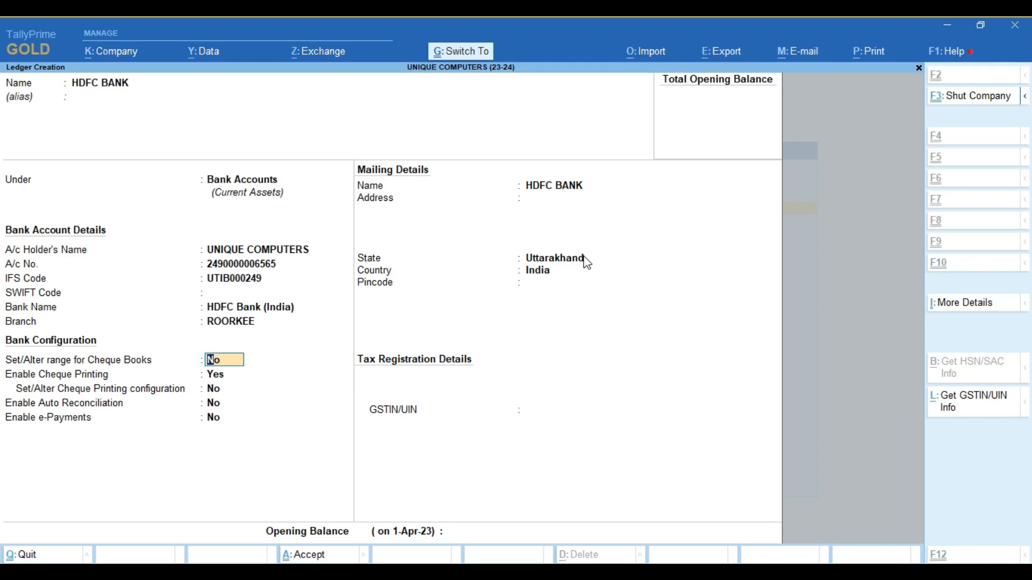
key(ctrl+a)
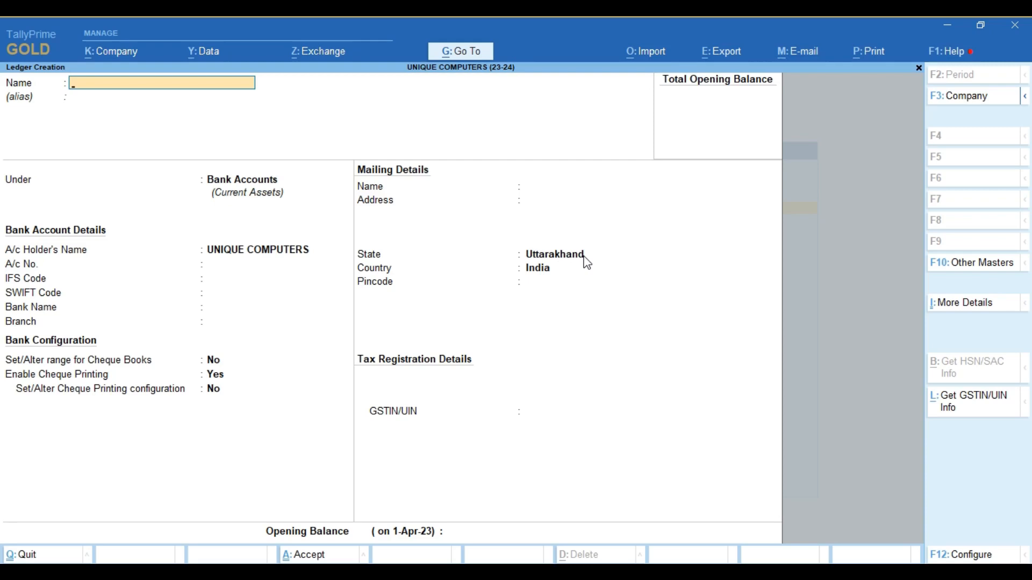
- Create a TRANSPOTATION CHARGE ledger under Indirect Expenses, ledger type Not Applicable
text(TRANSPOTATION)
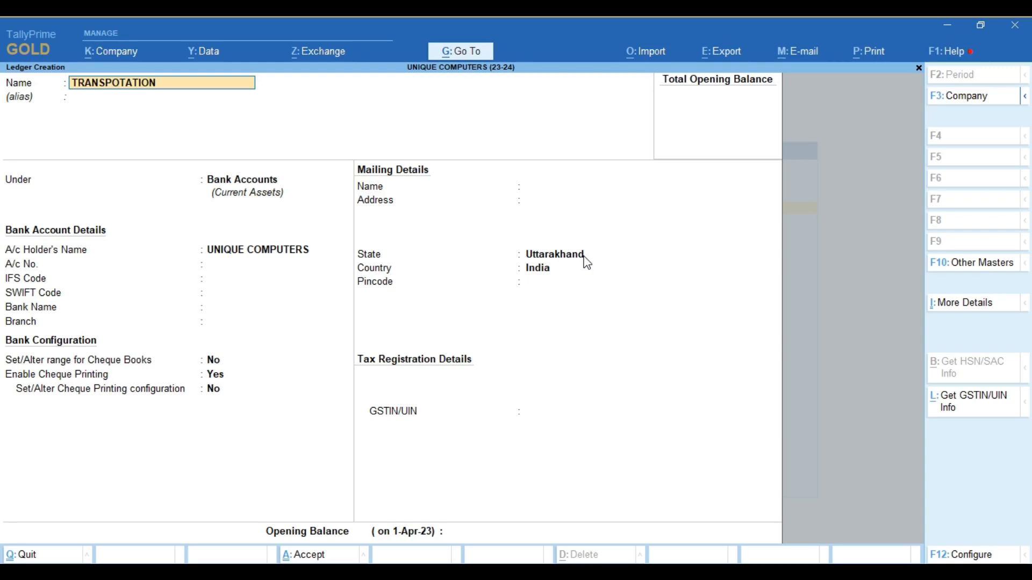
text( CHARGE)
key(Return)
key(Return)
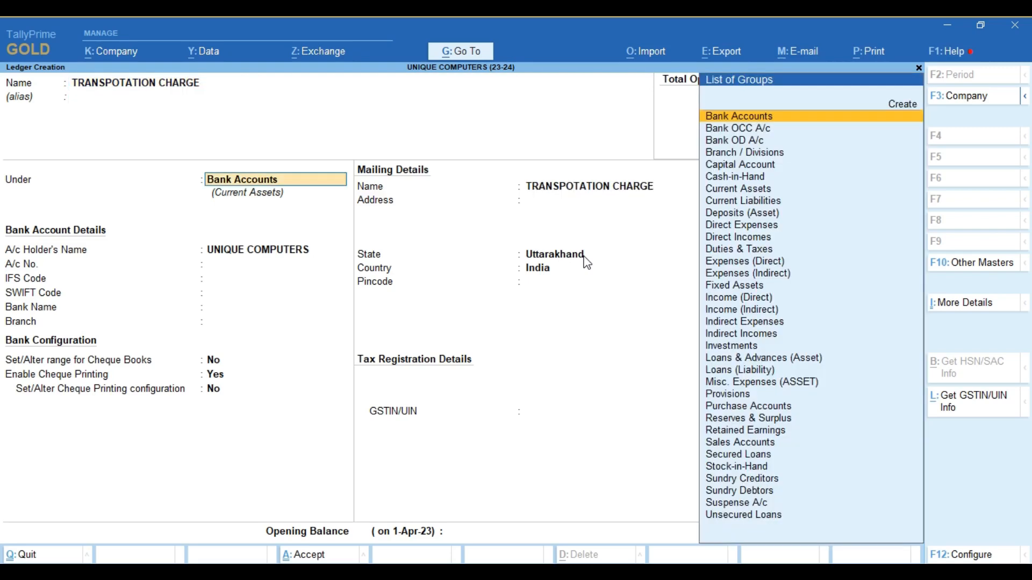
text(EXP)
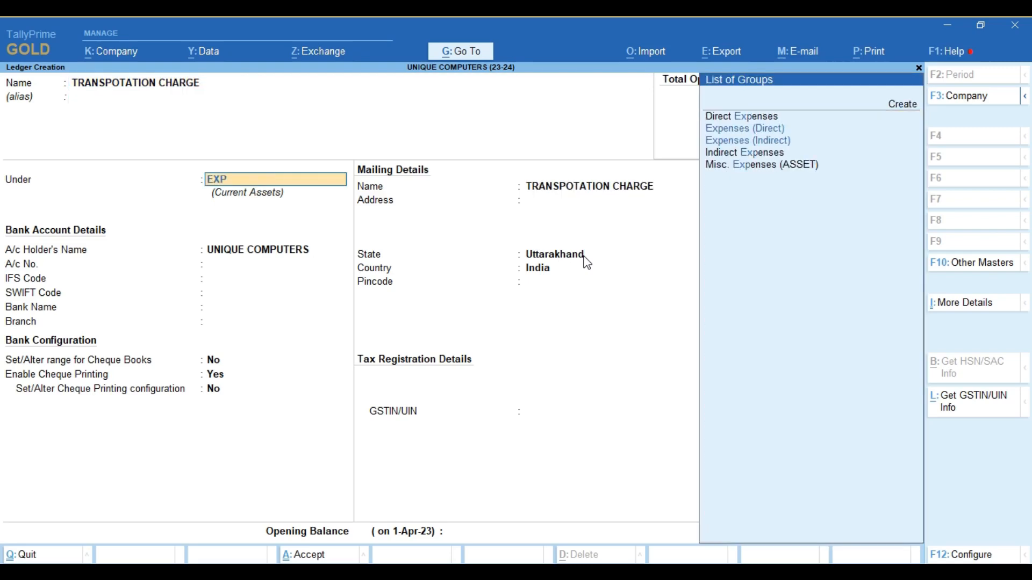
text(E)
key(Down)
key(Down)
key(Down)
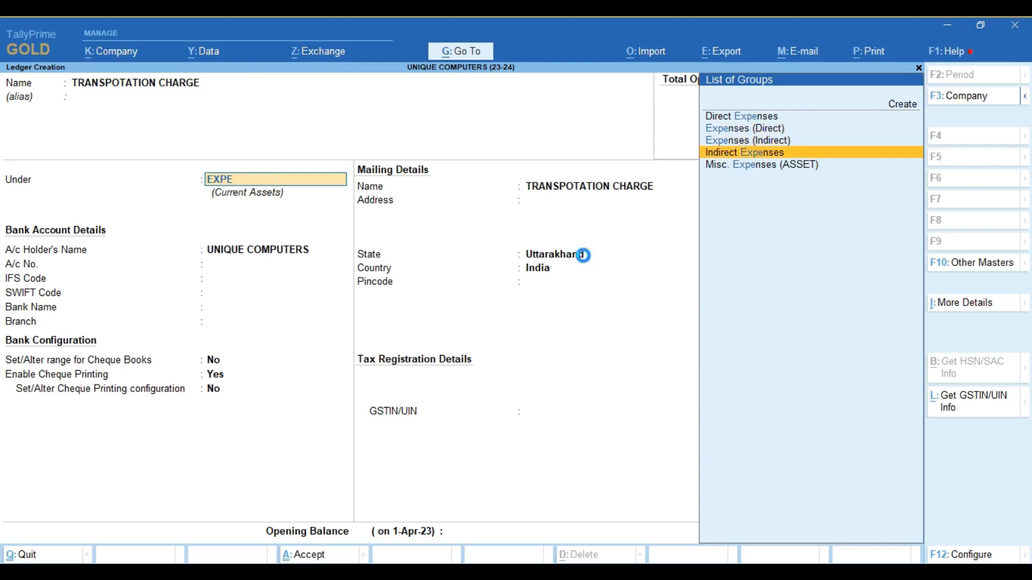
key(Return)
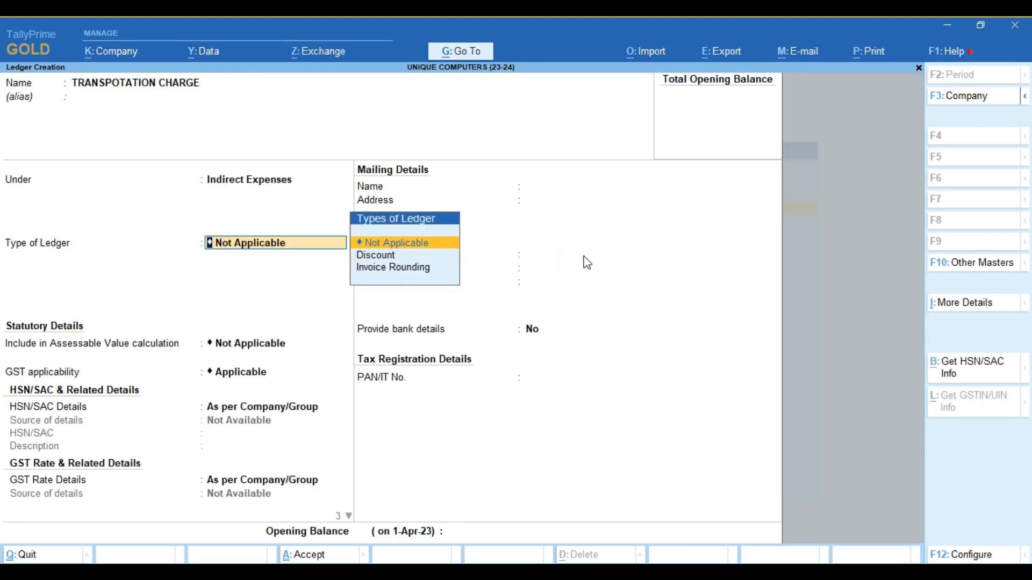
key(Return)
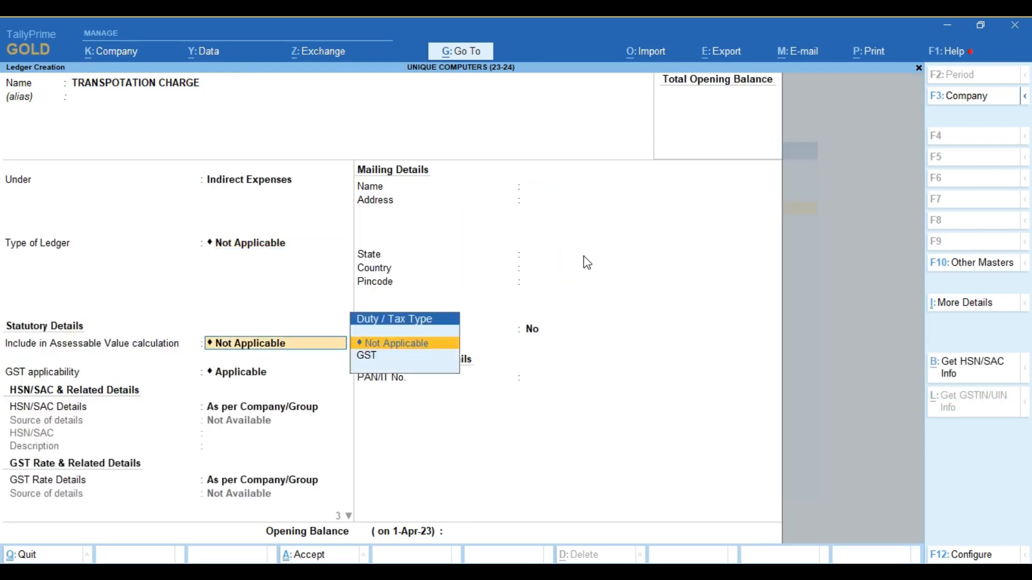
- Include it in GST assessable value, appropriated to Goods and Services, and save
key(Down)
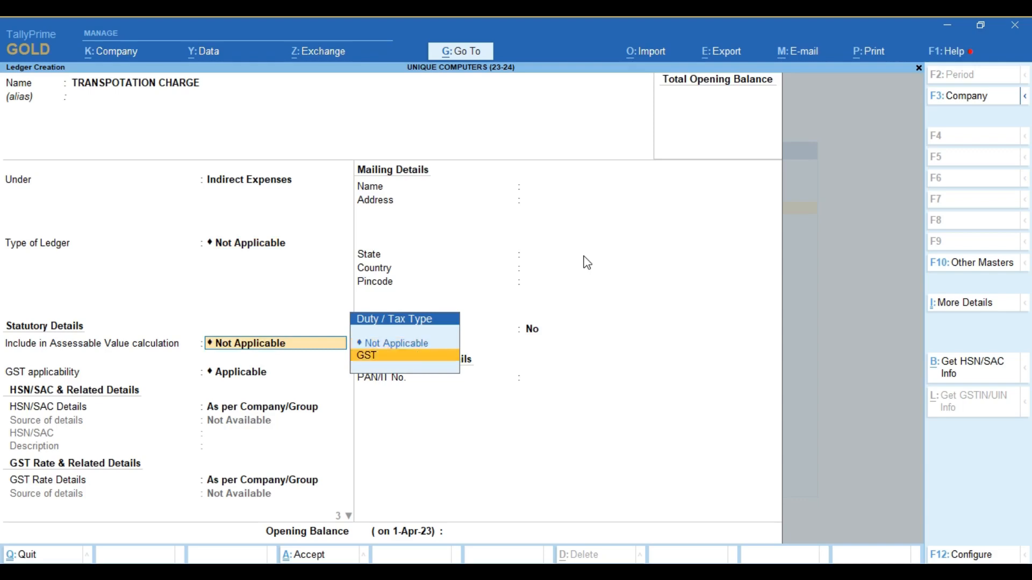
key(Return)
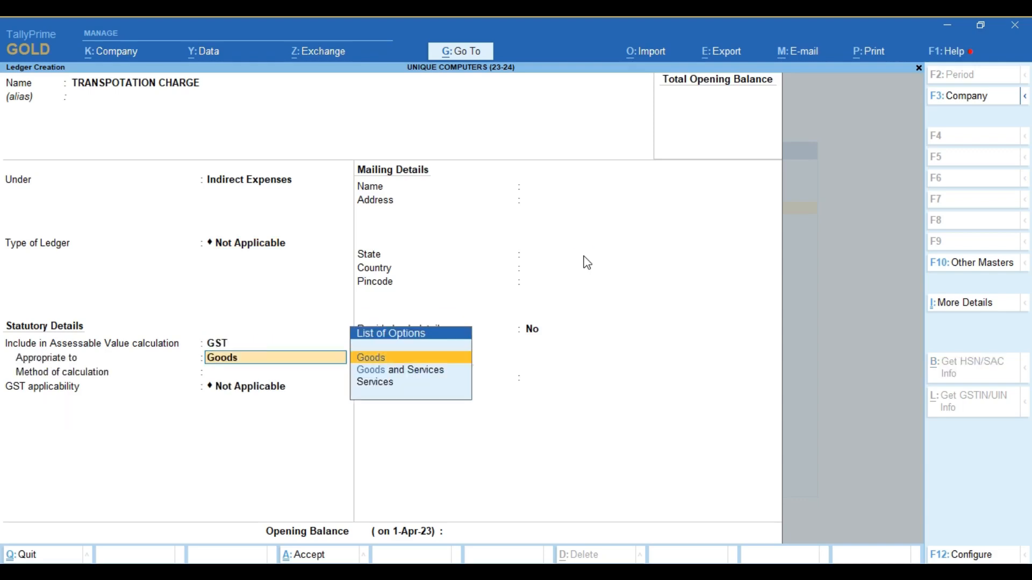
key(Down)
key(Return)
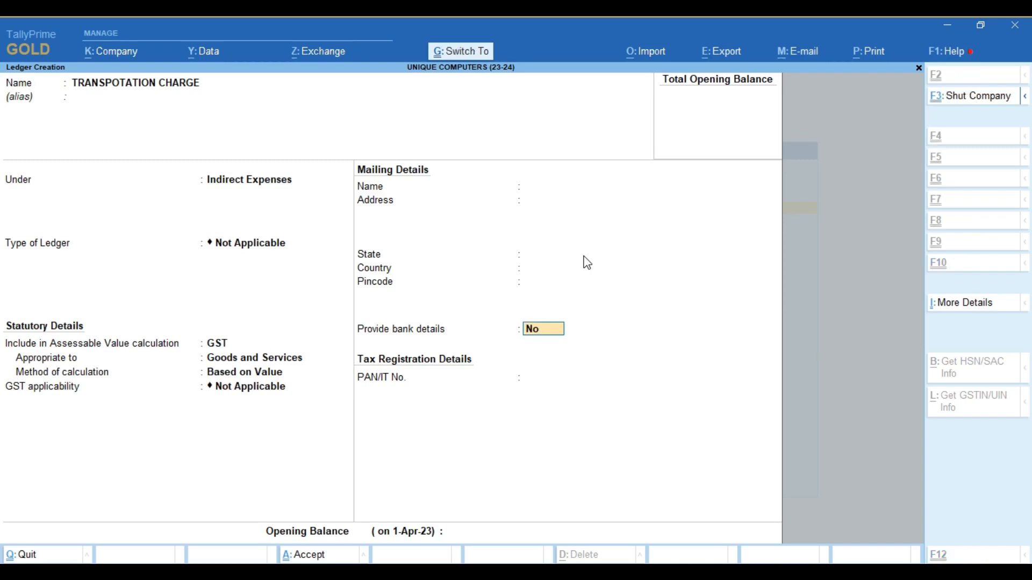
key(ctrl+a)
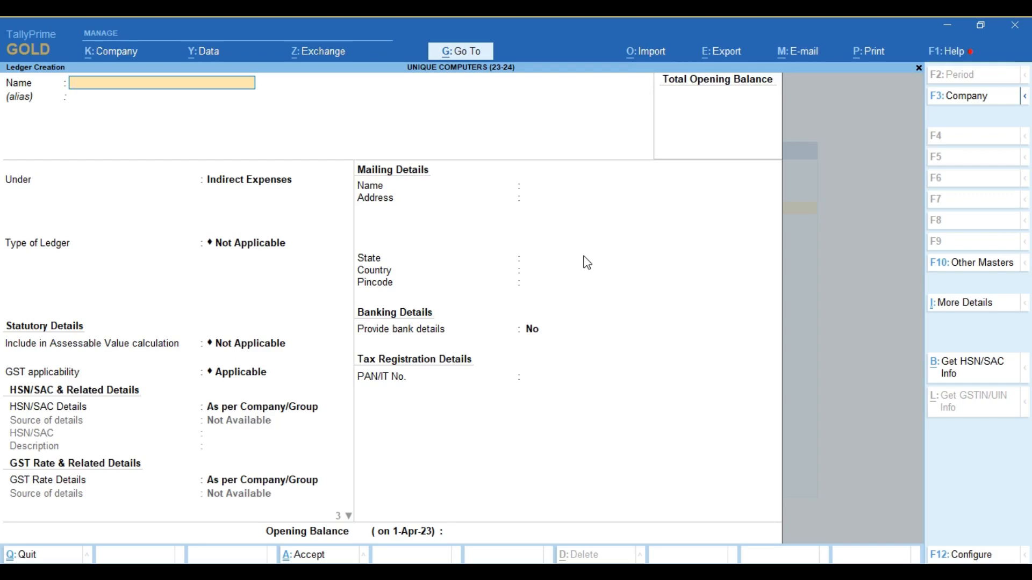
- Set up a DISCOUNT ledger under Indirect Expenses with ledger type Discount
text(DISCOUNT)
key(Return)
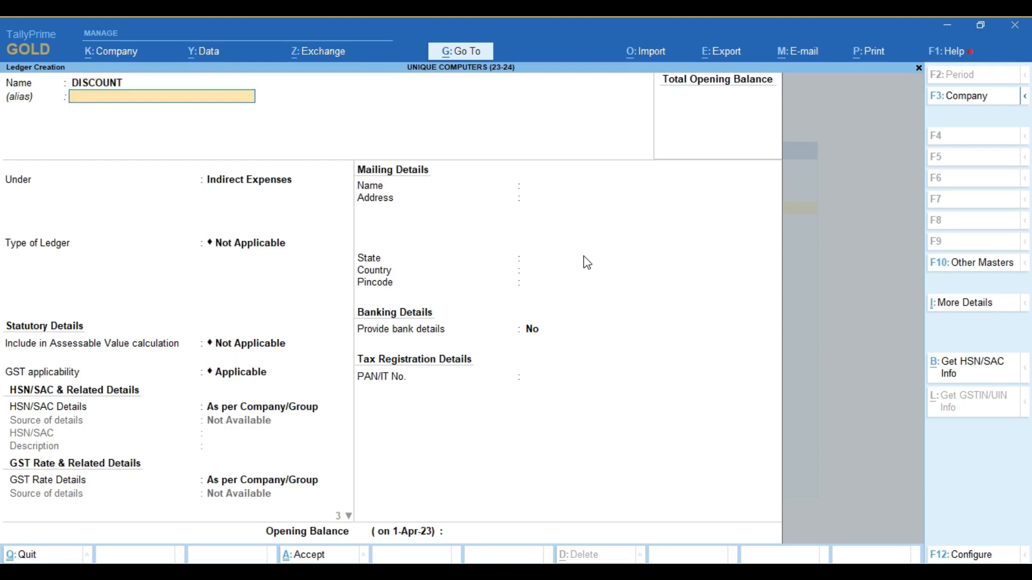
key(Return)
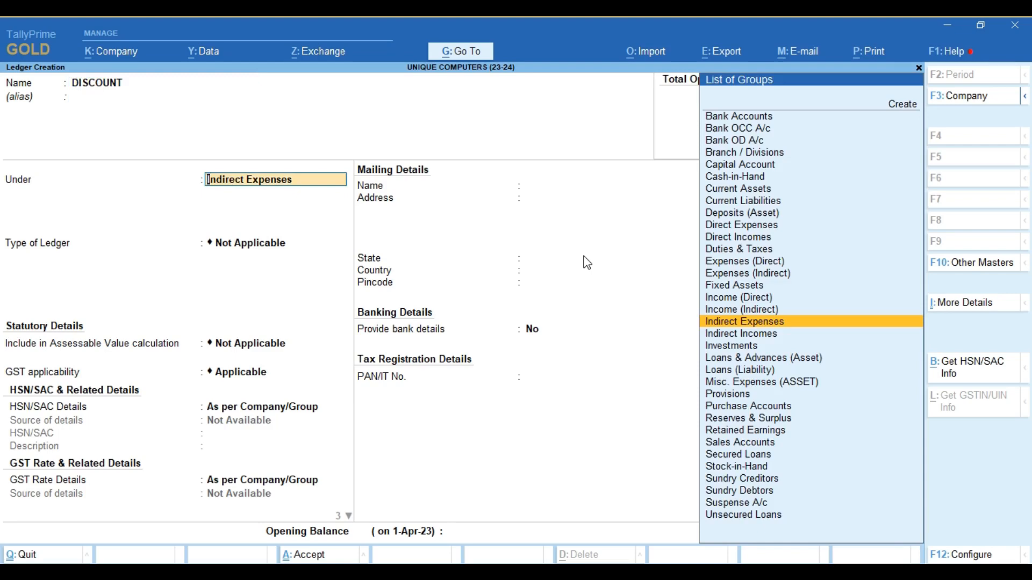
key(Return)
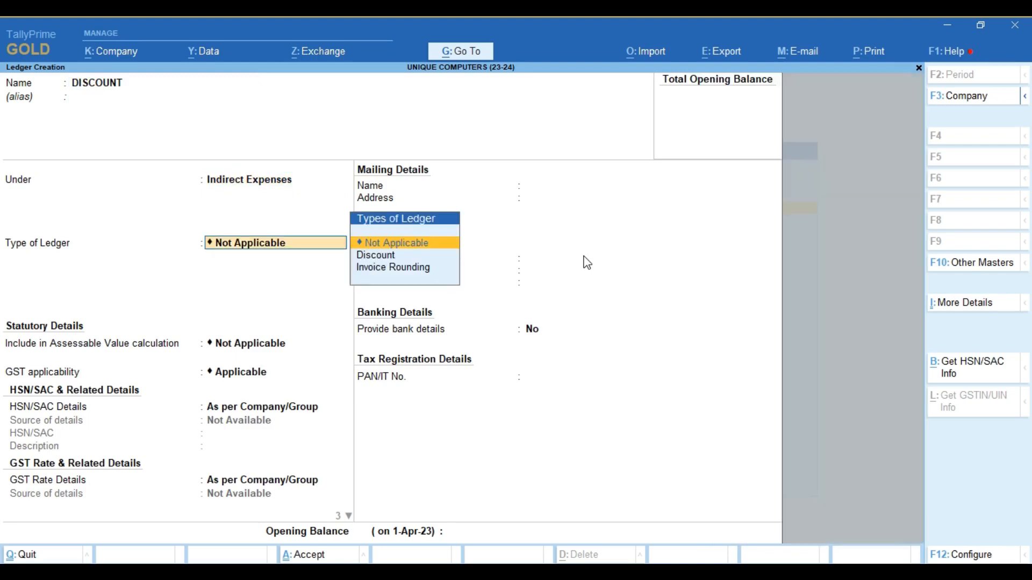
key(Down)
key(Return)
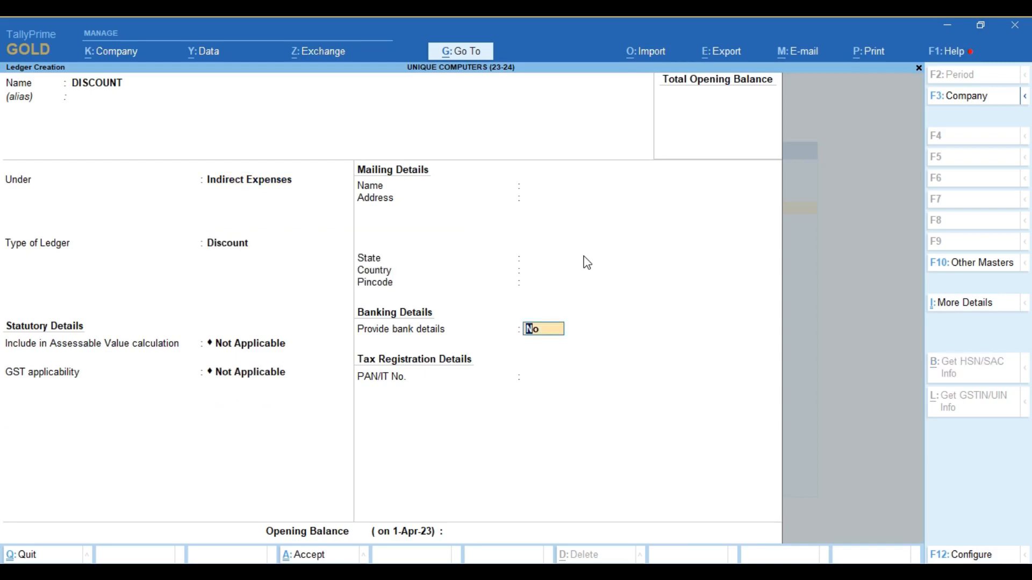
- Rename it TRADE DISCOUNT, save it, and exit ledger creation
key(Return)
text(TRAD)
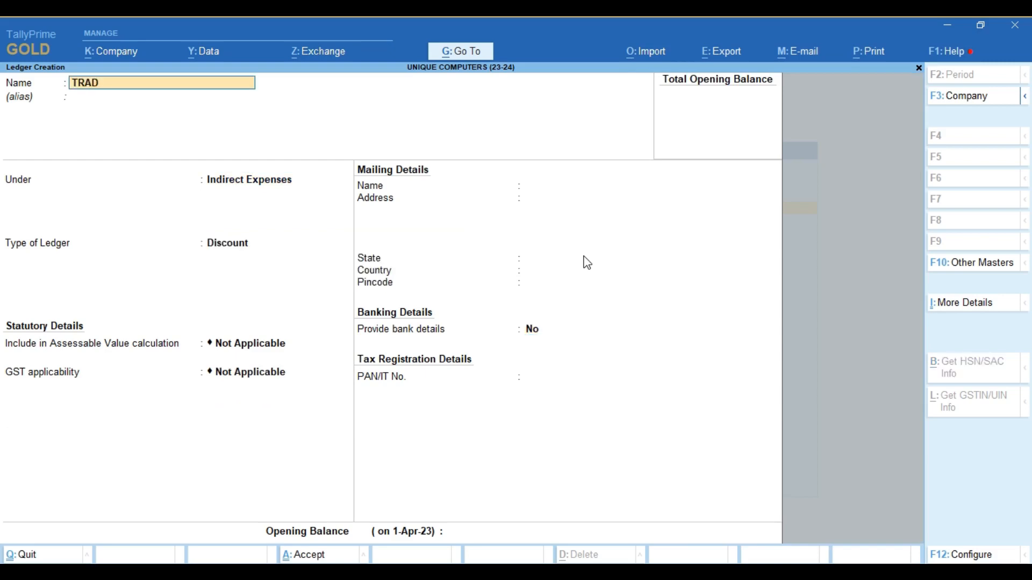
text(E DISCOUNT)
key(Return)
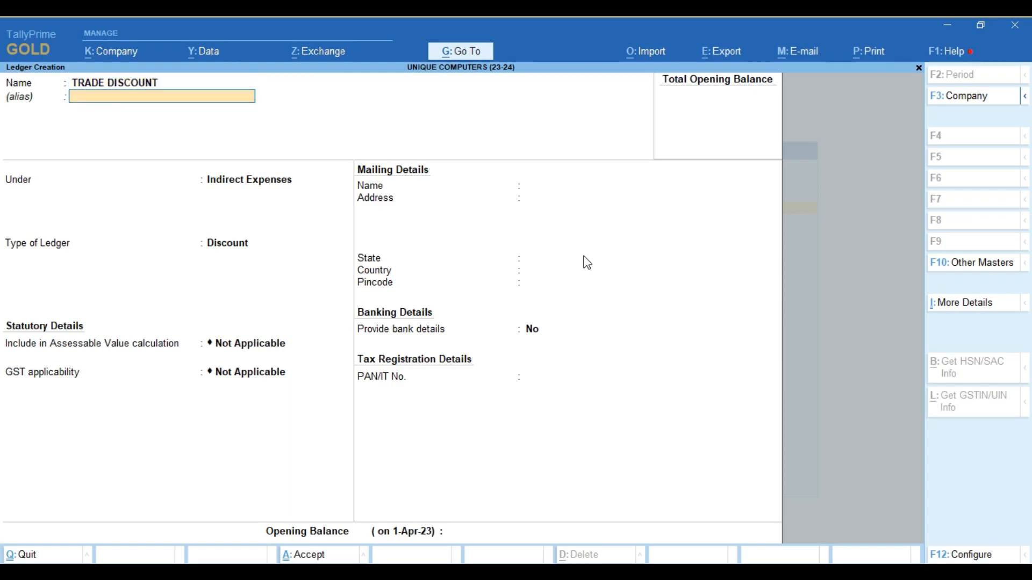
key(Return)
key(Return)
key(Return)
key(Return)
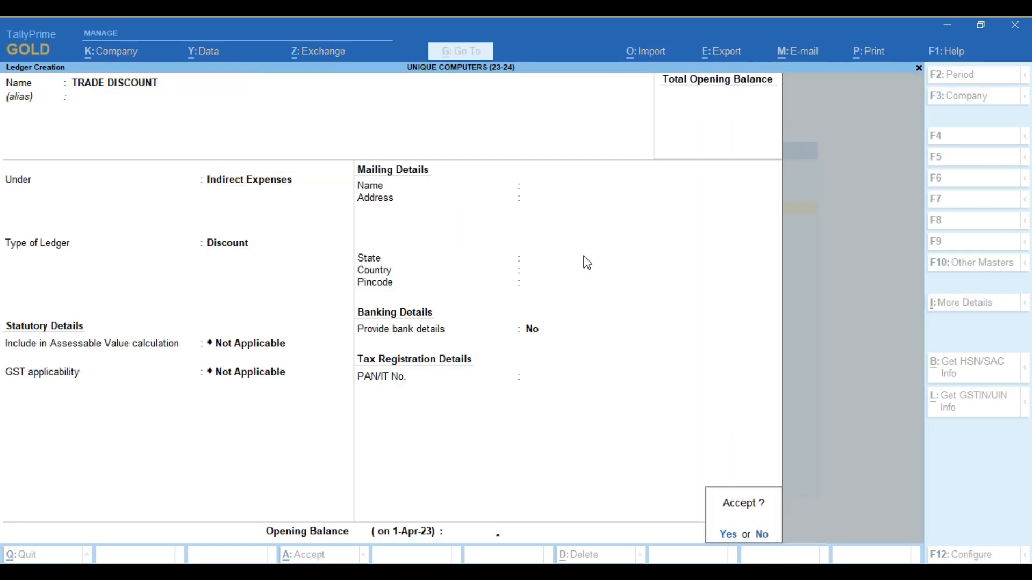
key(Return)
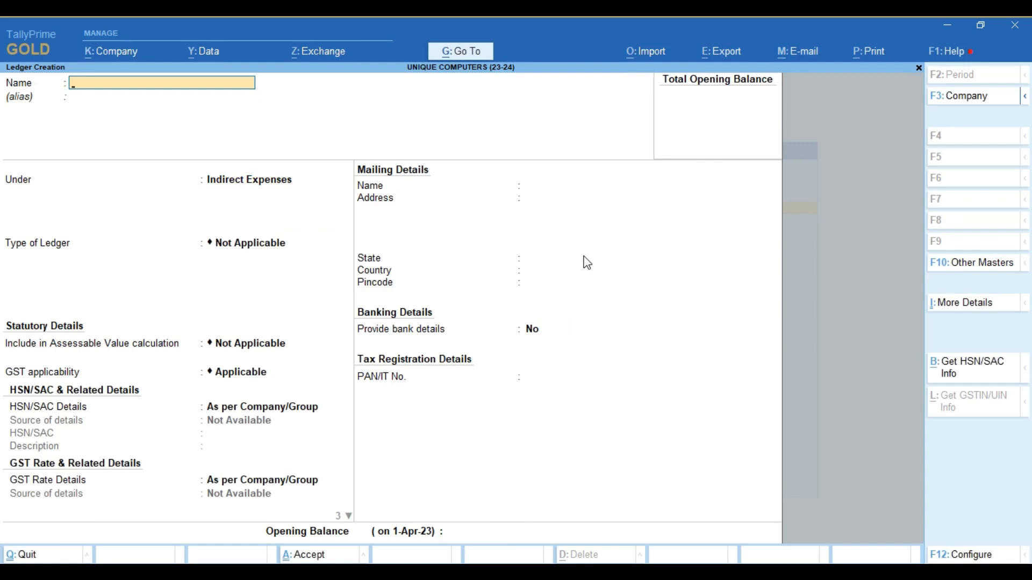
key(Escape)
key(Escape)
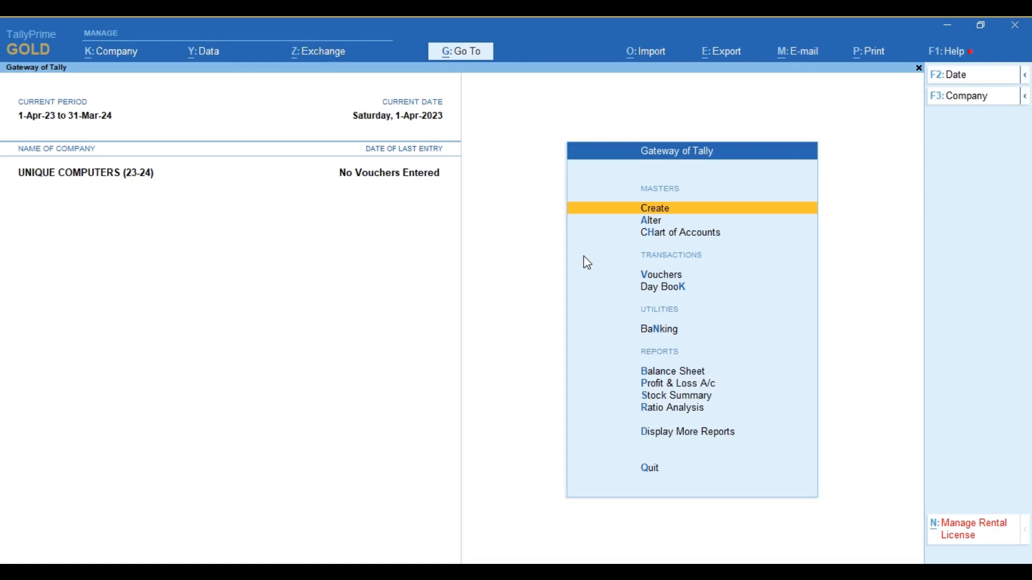
- Open voucher entry and view the company list without changing company
key(Down)
key(Down)
key(Down)
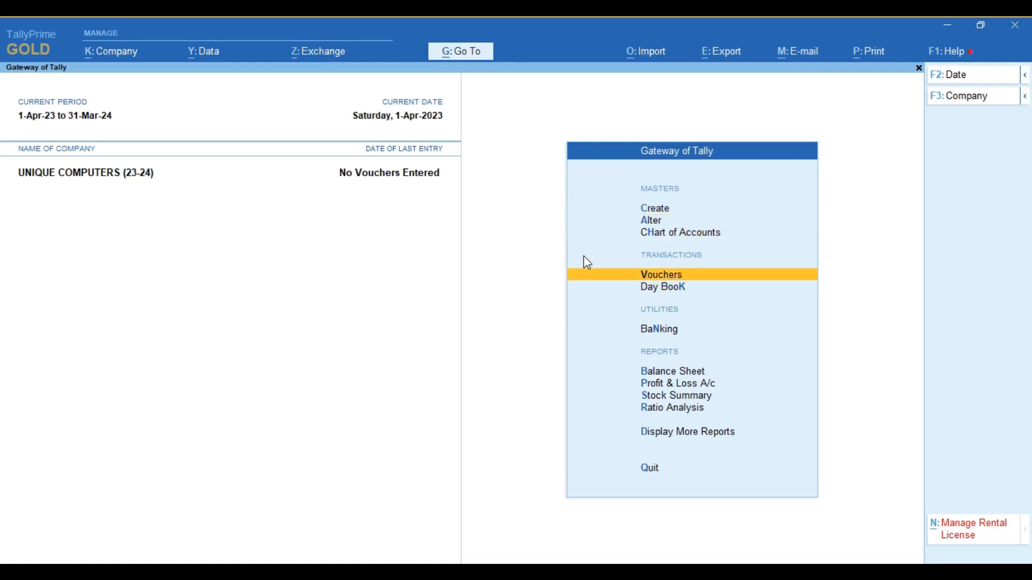
key(Return)
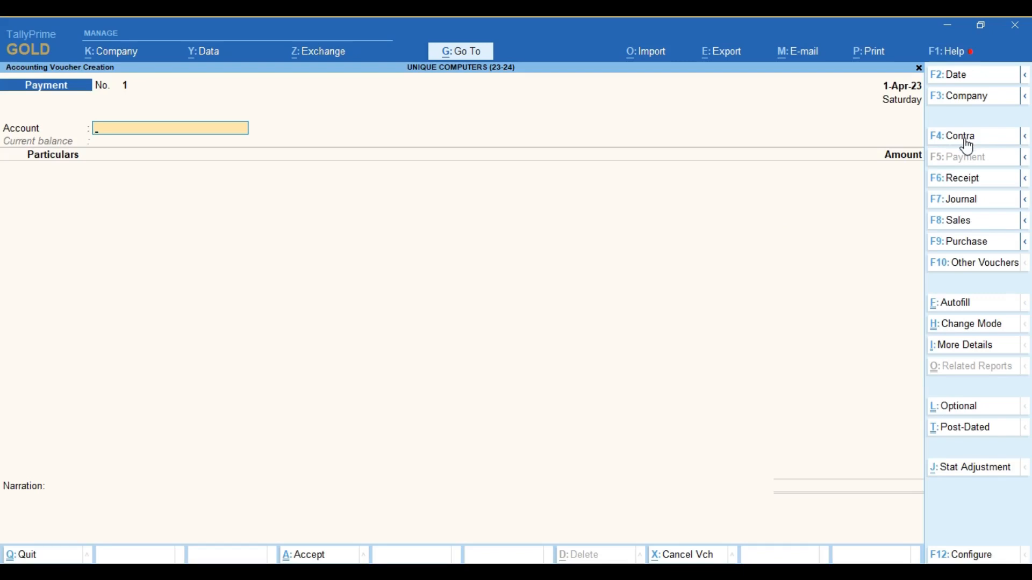
click(962, 97)
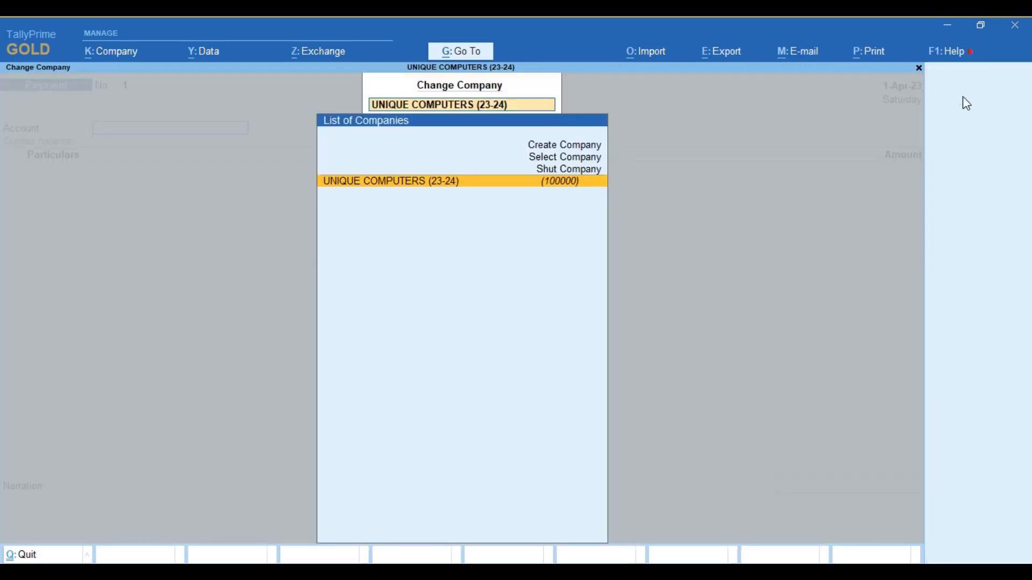
key(Escape)
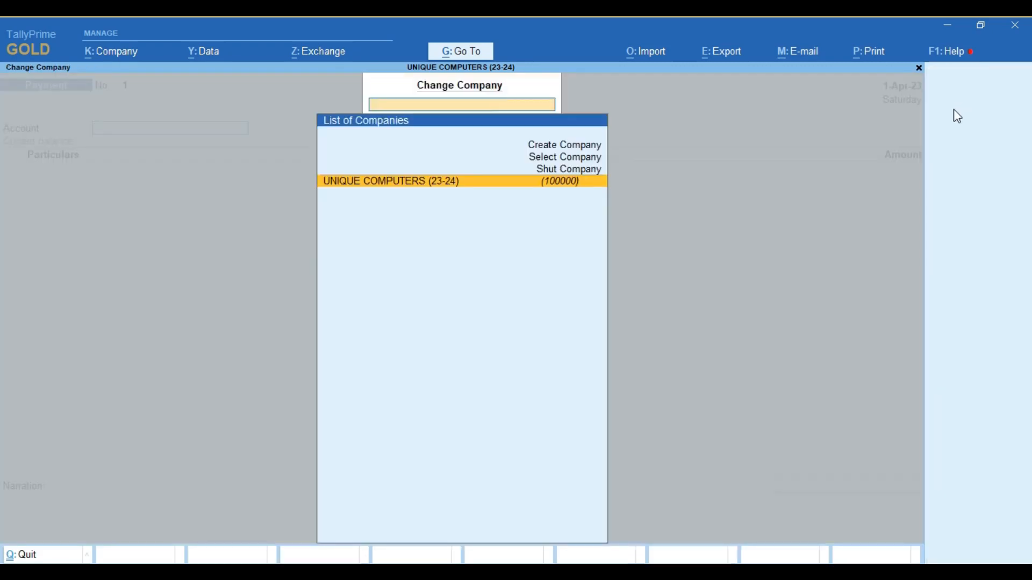
key(Escape)
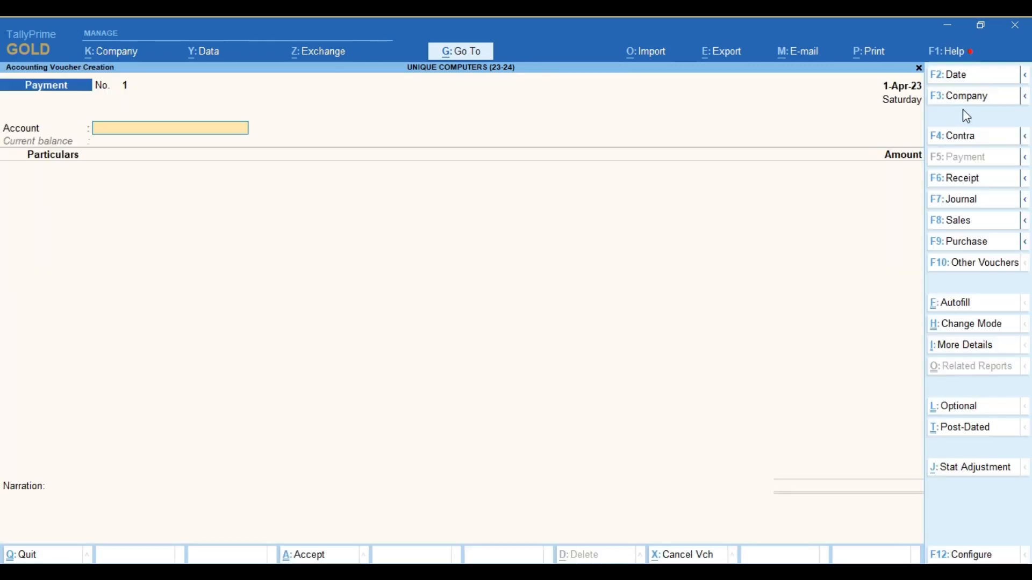
- Inspect the voucher date and period settings, leaving them unchanged
click(952, 76)
key(BackSpace)
key(Escape)
click(1026, 78)
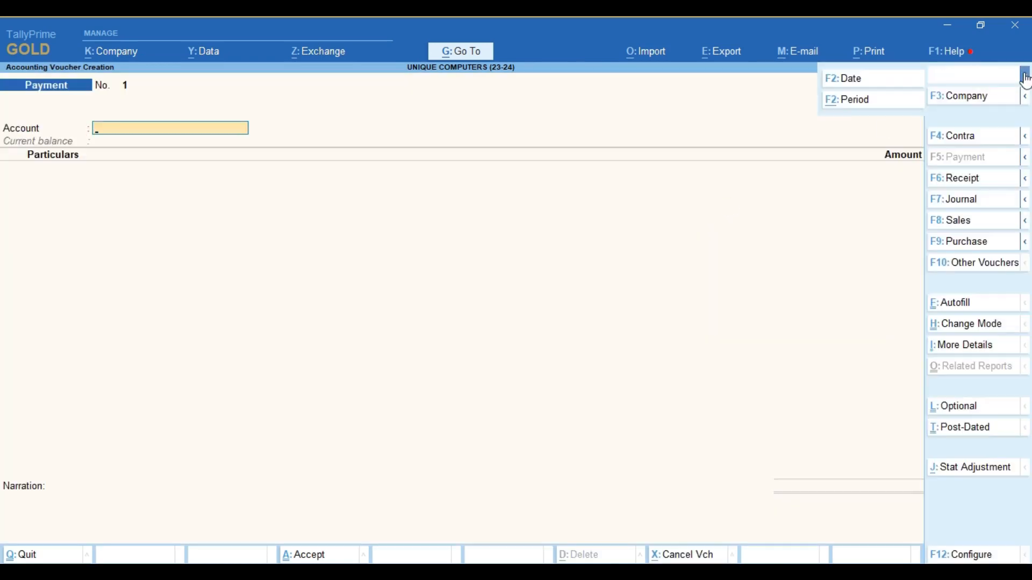
click(858, 100)
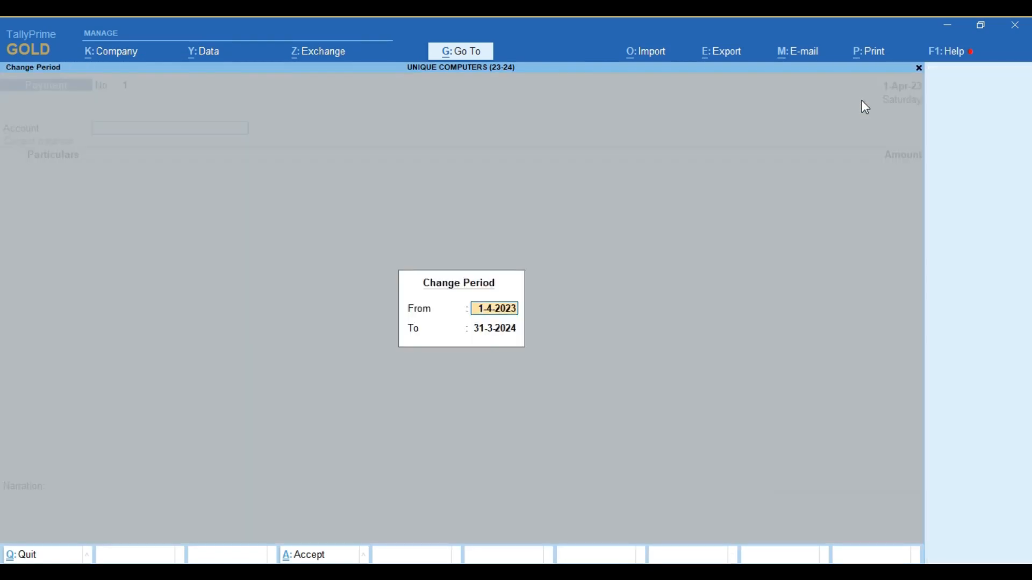
key(Return)
key(Return)
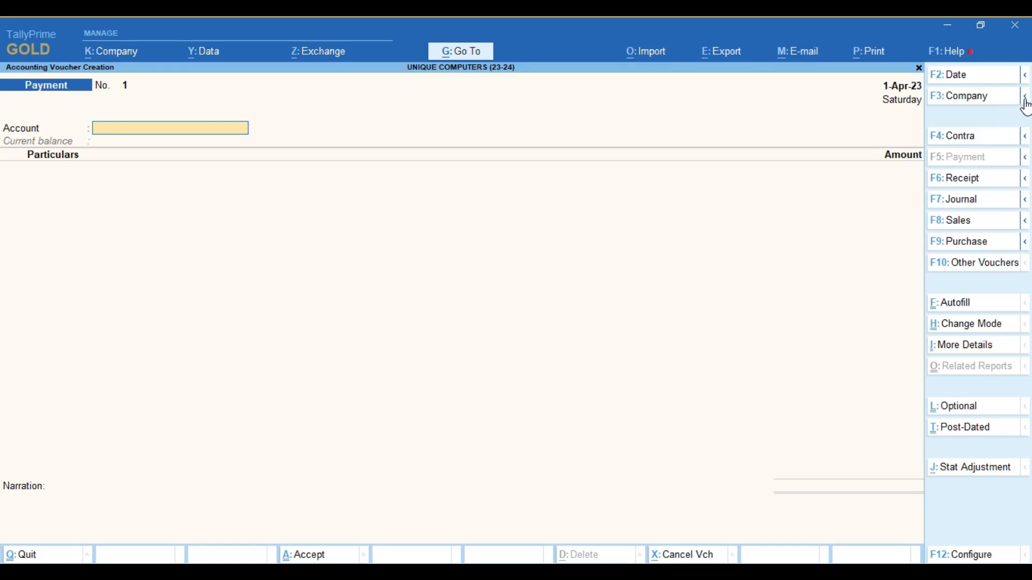
- Check the company options, then bring up the Other Vouchers type list
click(1024, 98)
click(862, 204)
click(973, 267)
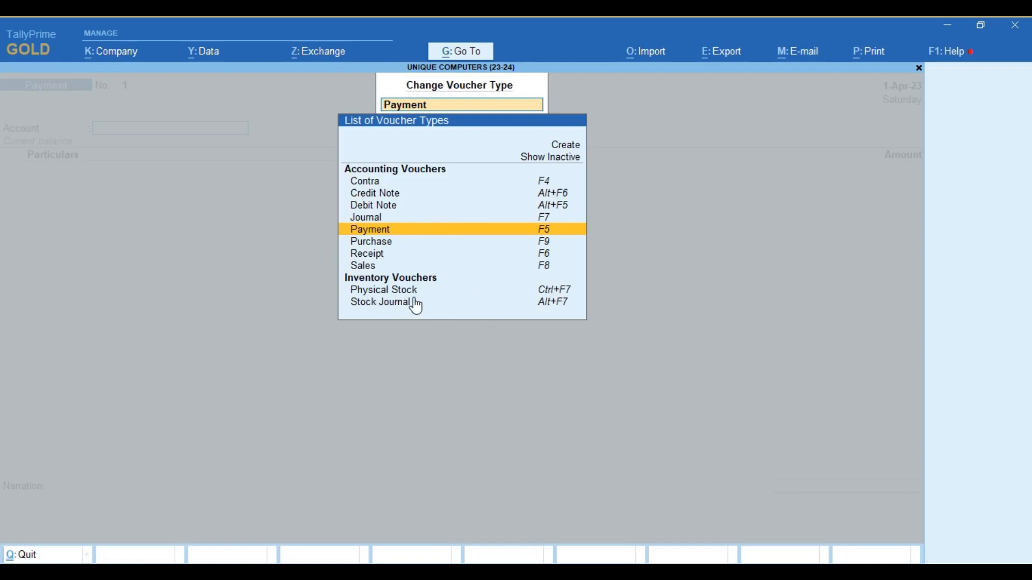
- Show inactive voucher types, choose Payroll, and enable payroll for the company
click(534, 158)
key(Return)
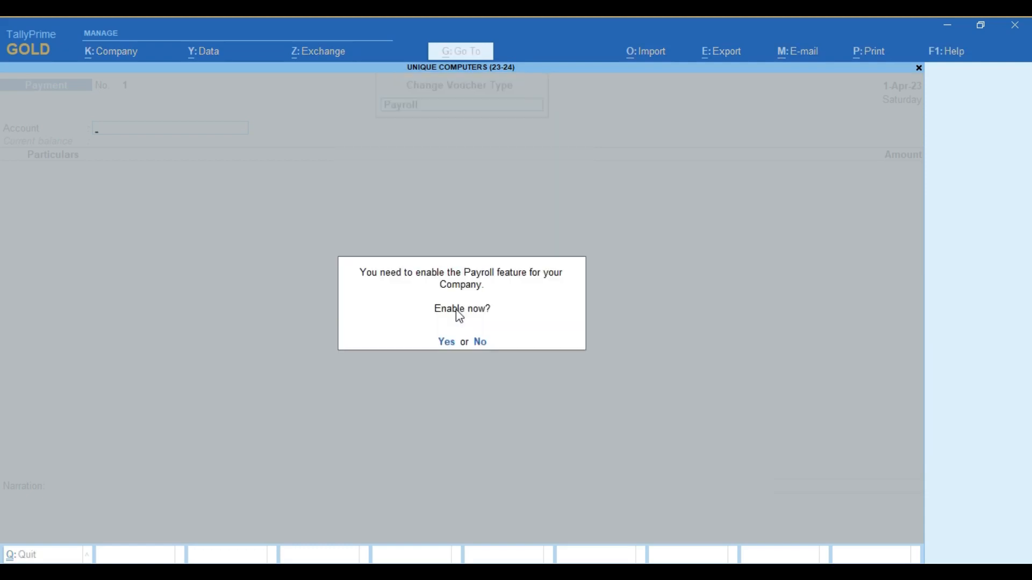
key(y)
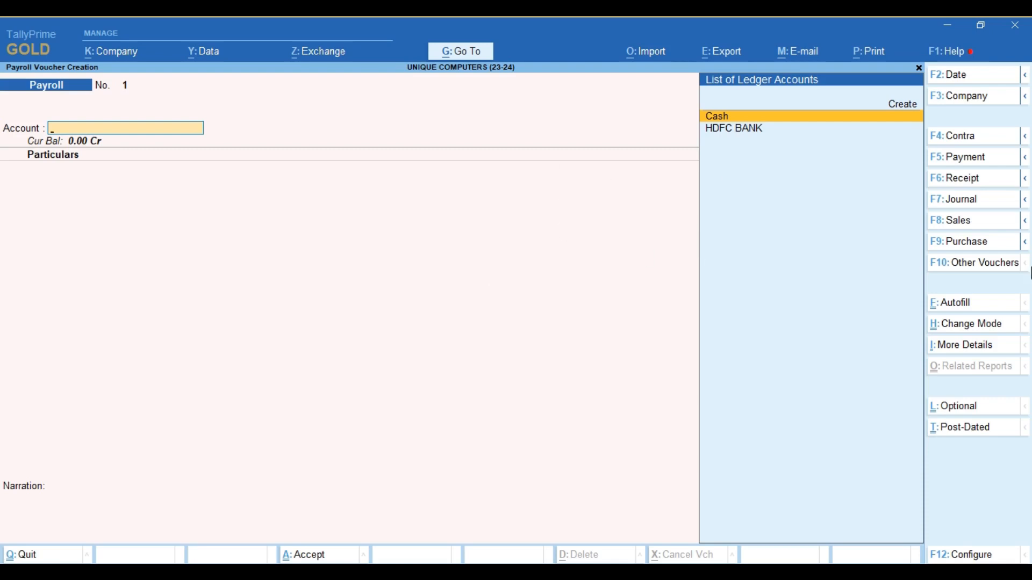
- Browse the voucher type list again, then bring up the Go To reports list
click(967, 263)
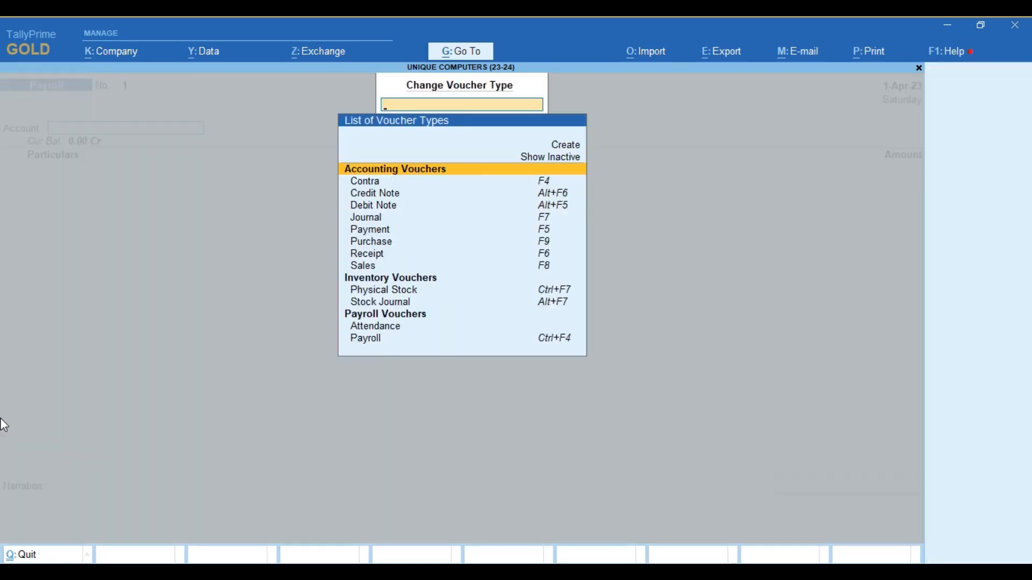
key(Down)
key(Down)
key(Down)
key(Down)
key(Down)
key(Down)
key(Down)
key(Down)
key(Down)
key(Down)
key(Down)
key(Down)
key(Down)
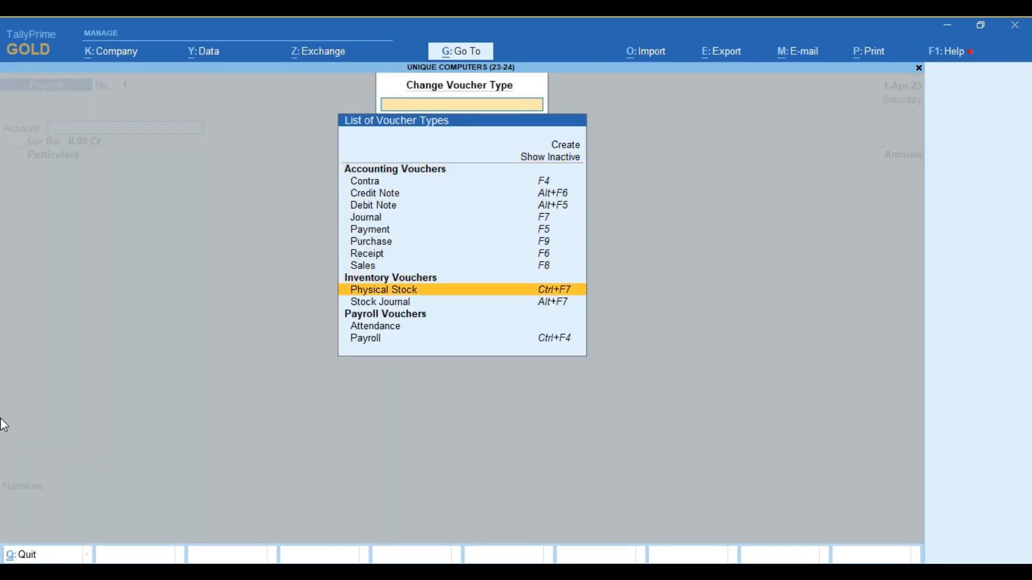
key(Down)
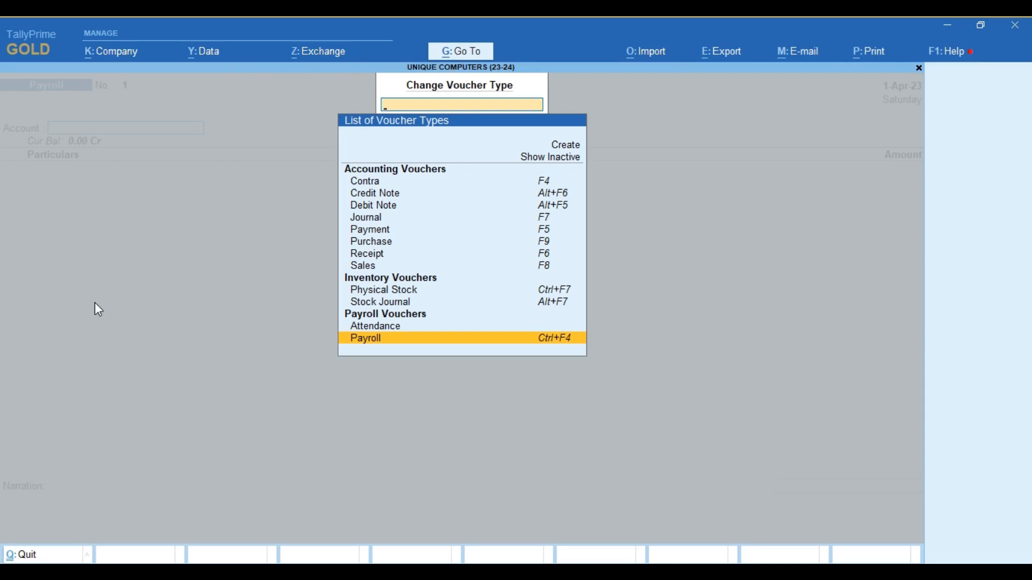
key(alt+g)
key(Up)
key(Up)
key(Up)
key(Up)
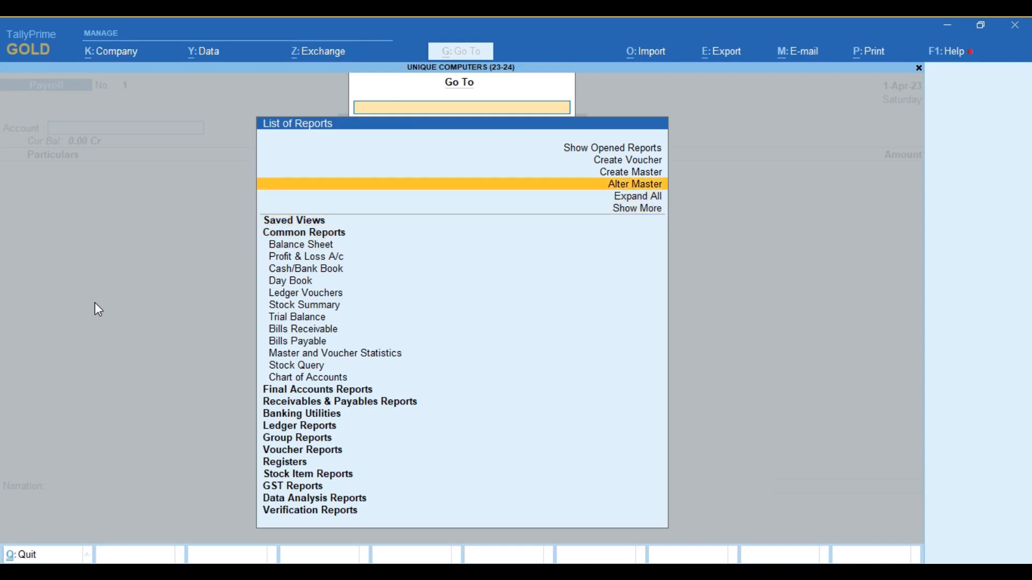
- Set the Payroll voucher type's Activate option to No through Alter Master and save
key(Down)
key(Down)
key(Up)
key(Return)
key(Down)
key(Down)
key(Down)
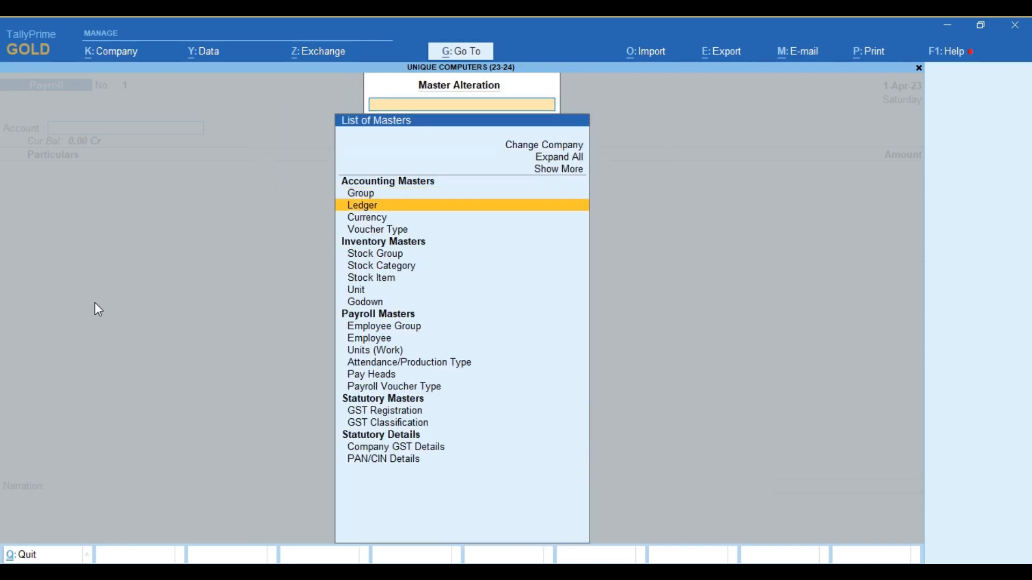
key(Return)
key(Down)
key(Down)
key(Down)
key(Down)
key(Down)
key(Down)
key(Down)
key(Down)
key(Down)
key(Down)
key(Down)
key(Down)
key(Down)
key(Down)
key(Down)
key(Down)
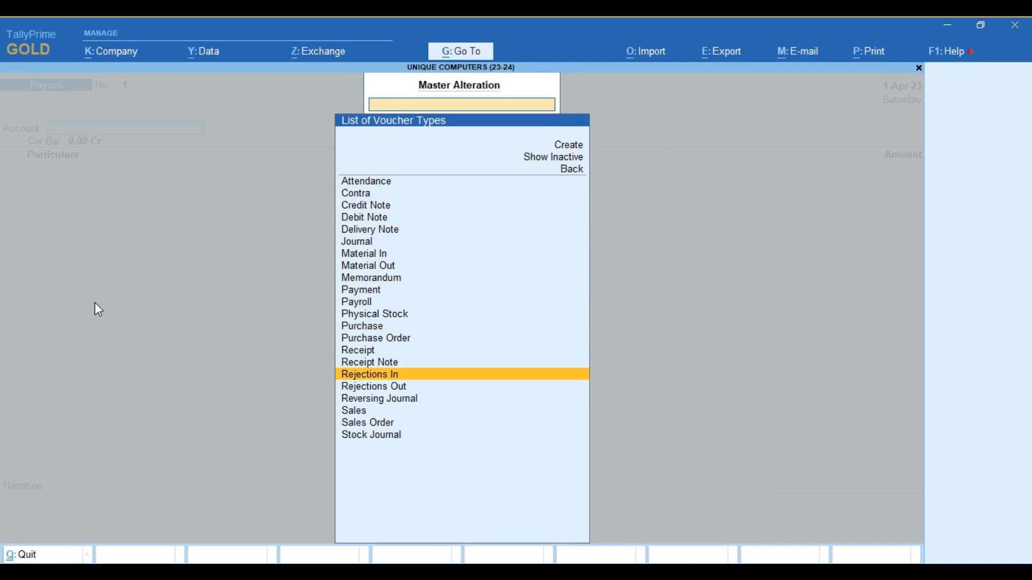
key(Up)
key(Up)
key(Up)
key(Up)
key(Up)
key(Up)
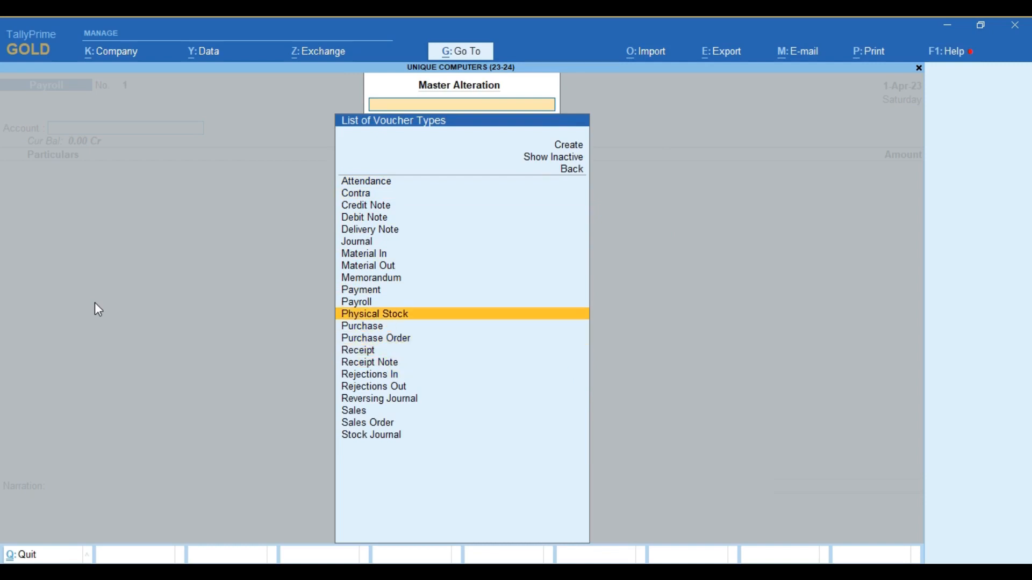
key(Return)
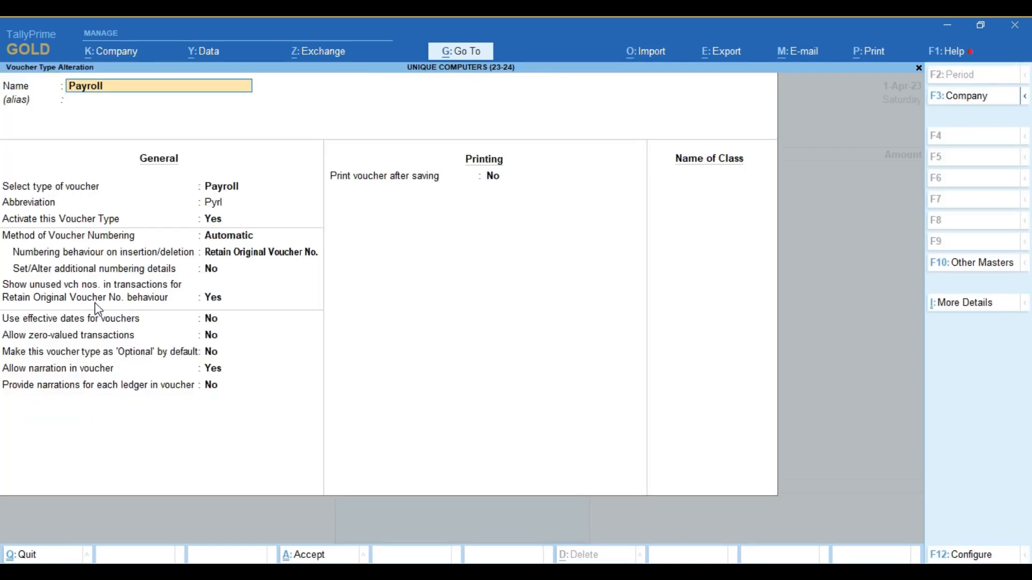
click(212, 220)
text(n)
key(Return)
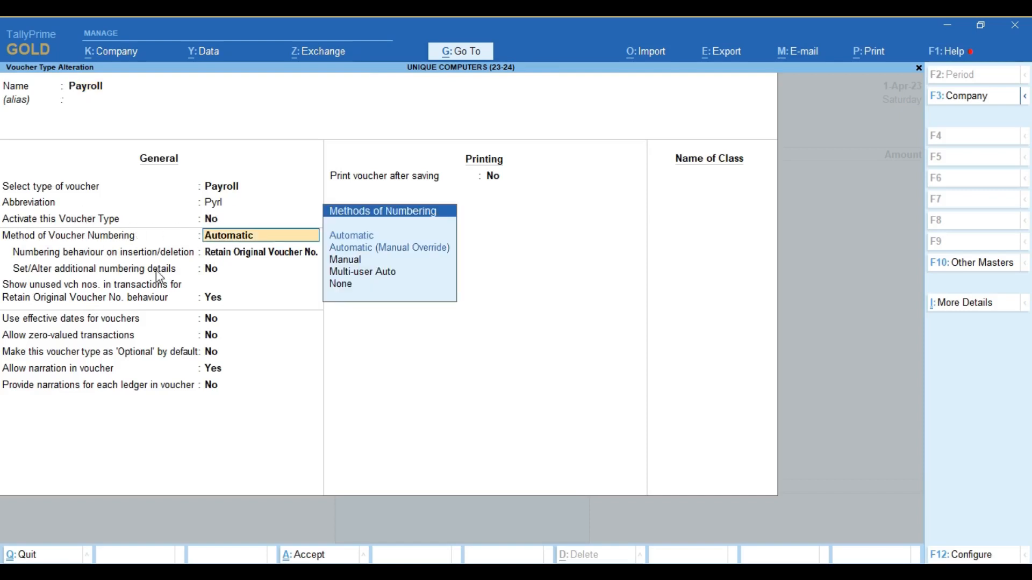
key(ctrl+a)
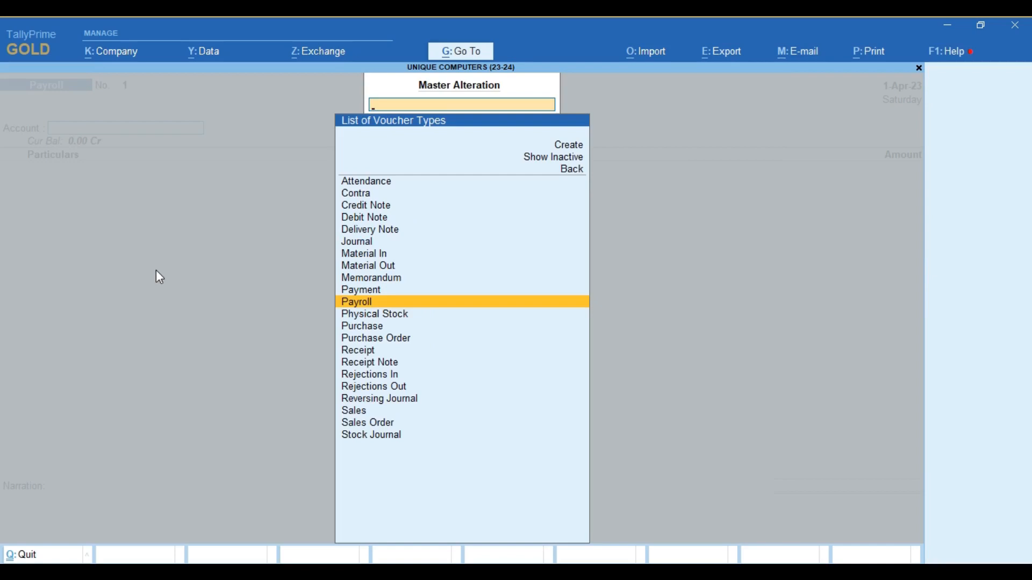
- Open and abandon the Delivery Note voucher type, then exit toward the Gateway of Tally
key(Up)
key(Up)
key(Up)
key(Up)
key(Up)
key(Up)
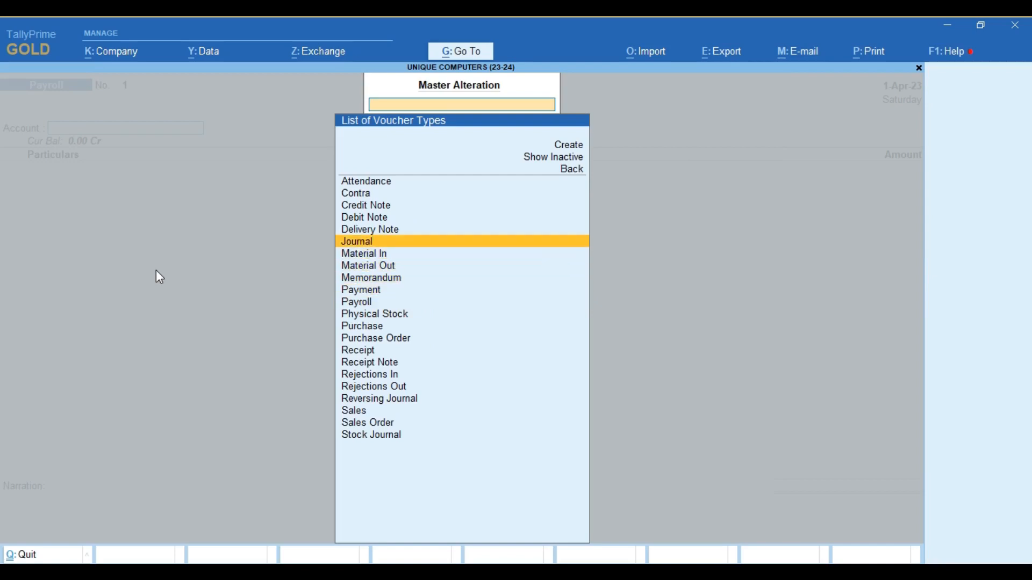
key(Return)
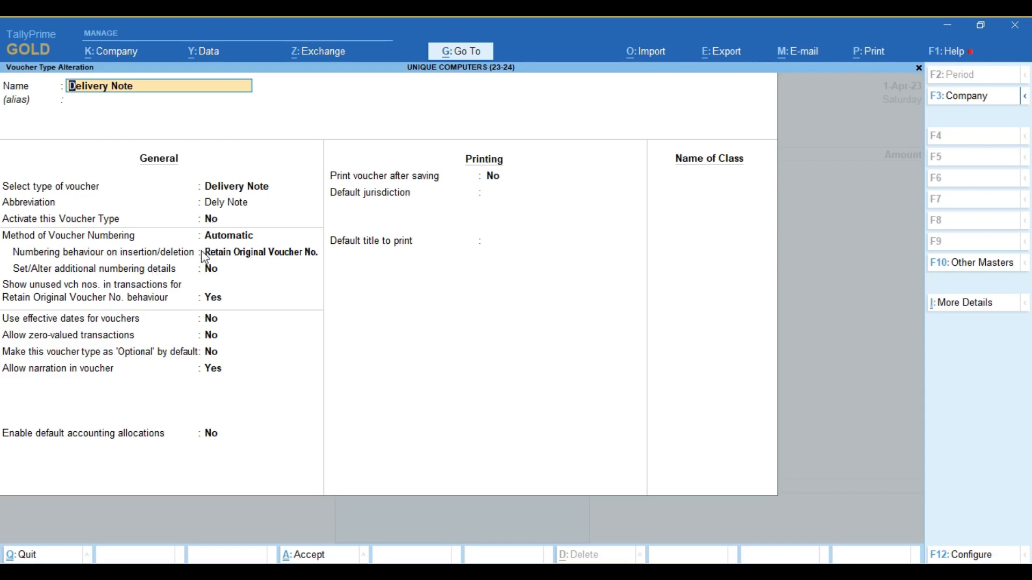
key(Escape)
key(Escape)
key(y)
key(Escape)
key(Escape)
key(Escape)
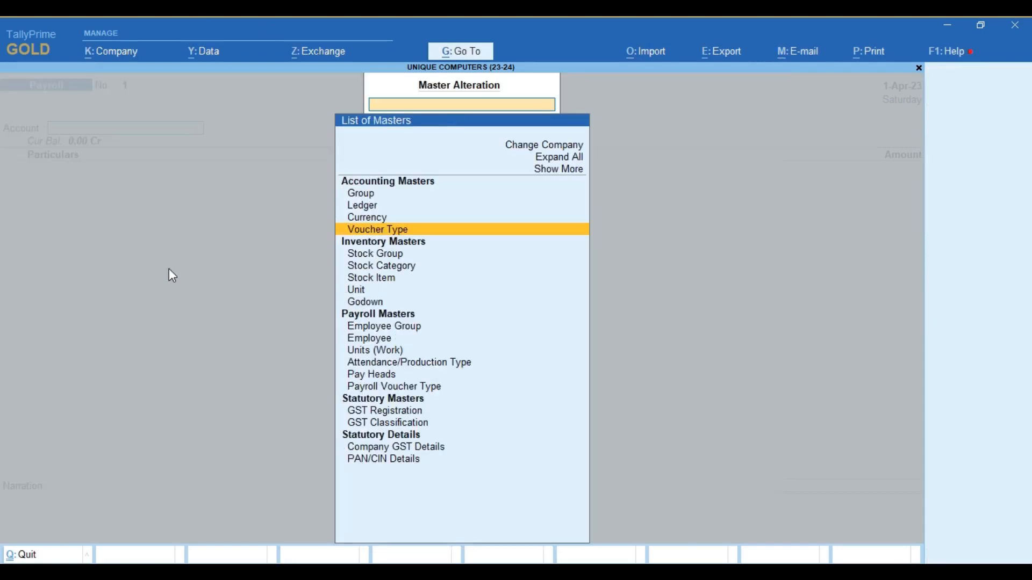
key(Escape)
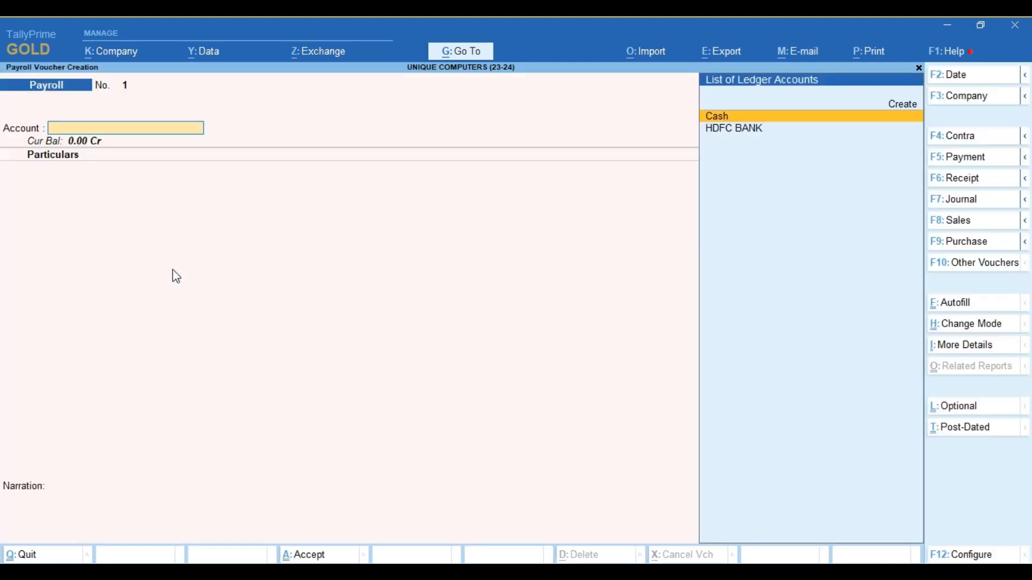
key(Escape)
- Confirm the quit, start voucher entry, and settle on Sales after briefly trying Purchase
key(y)
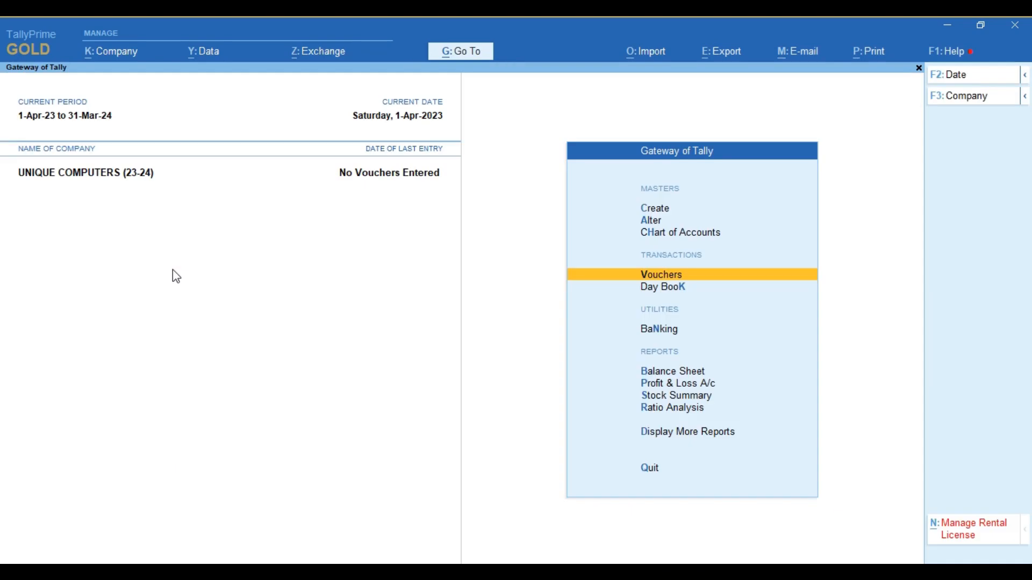
key(Return)
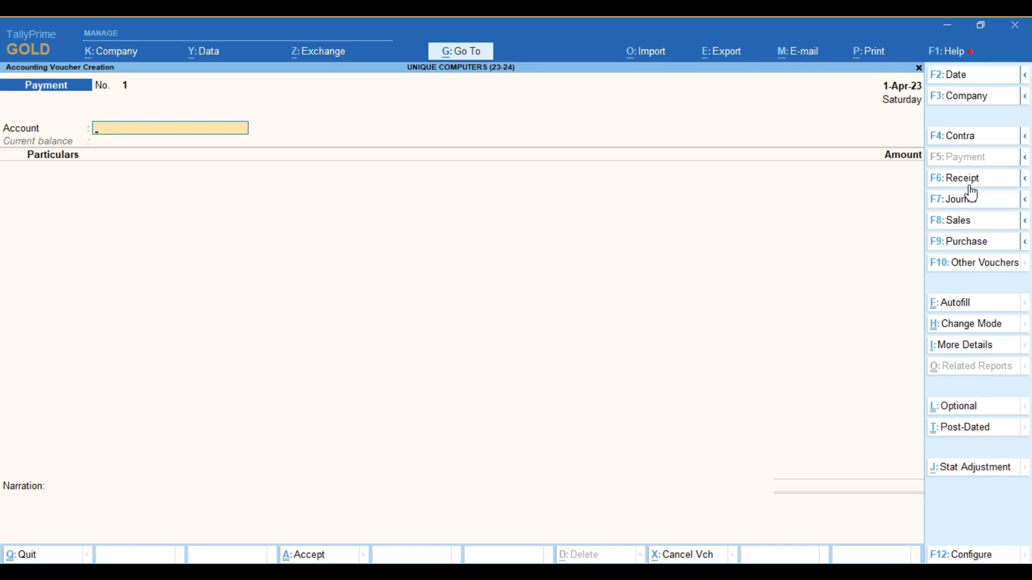
click(970, 229)
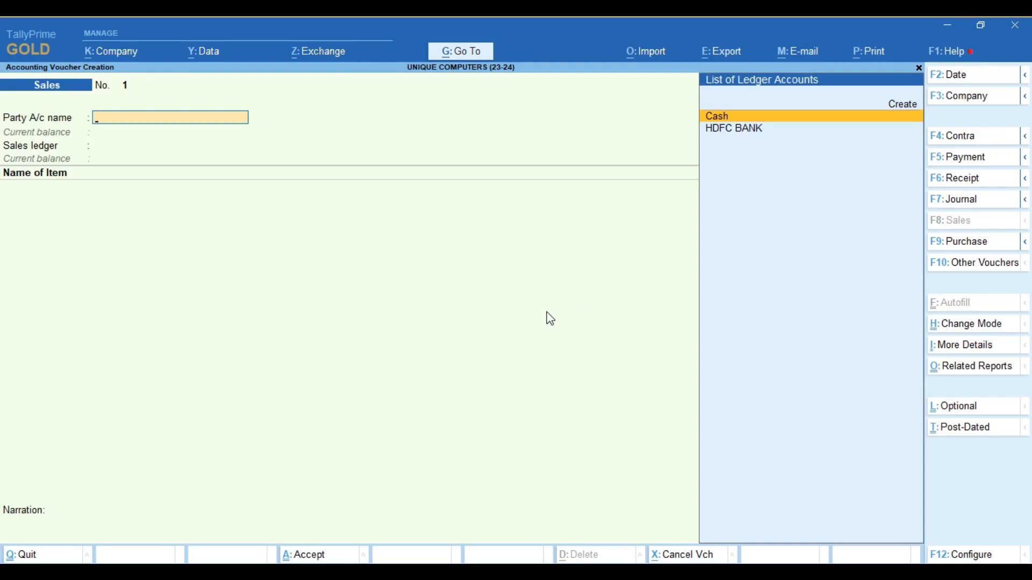
click(971, 247)
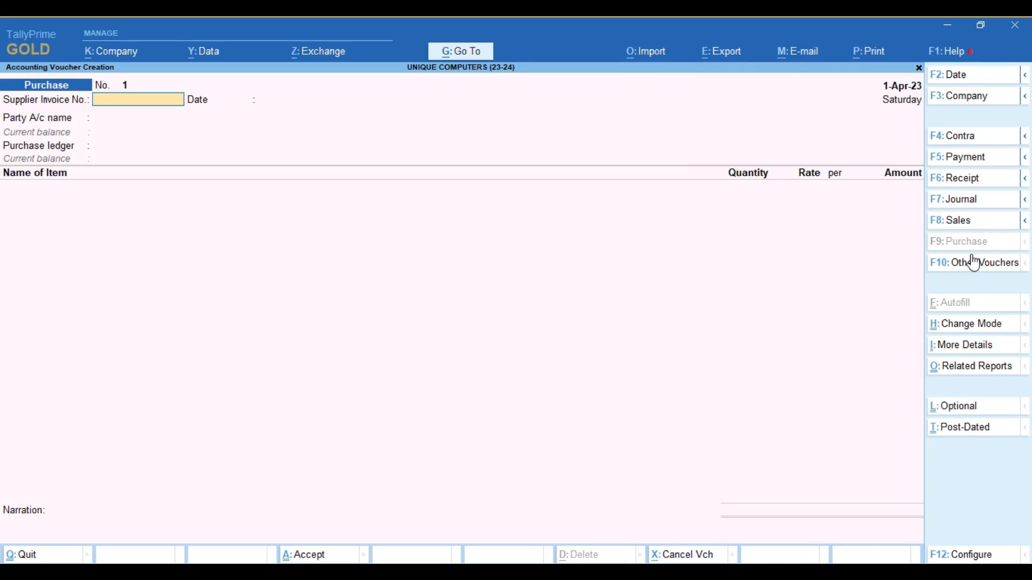
click(967, 221)
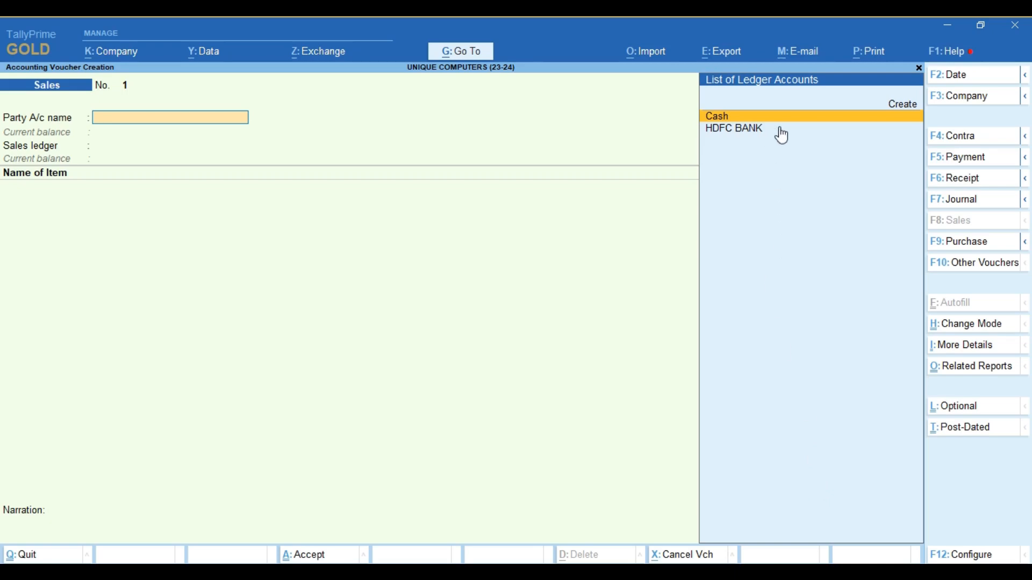
click(902, 108)
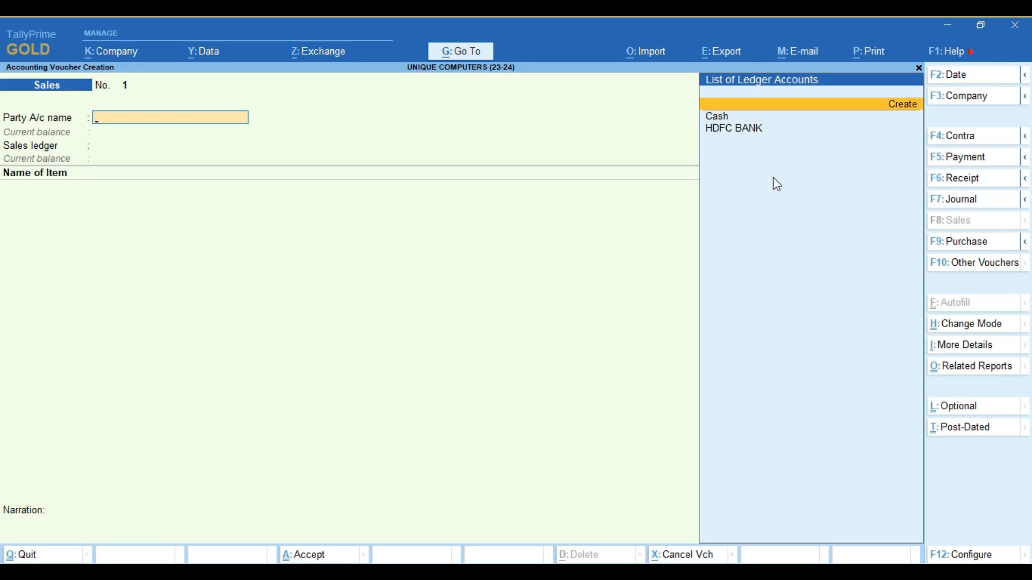
key(Return)
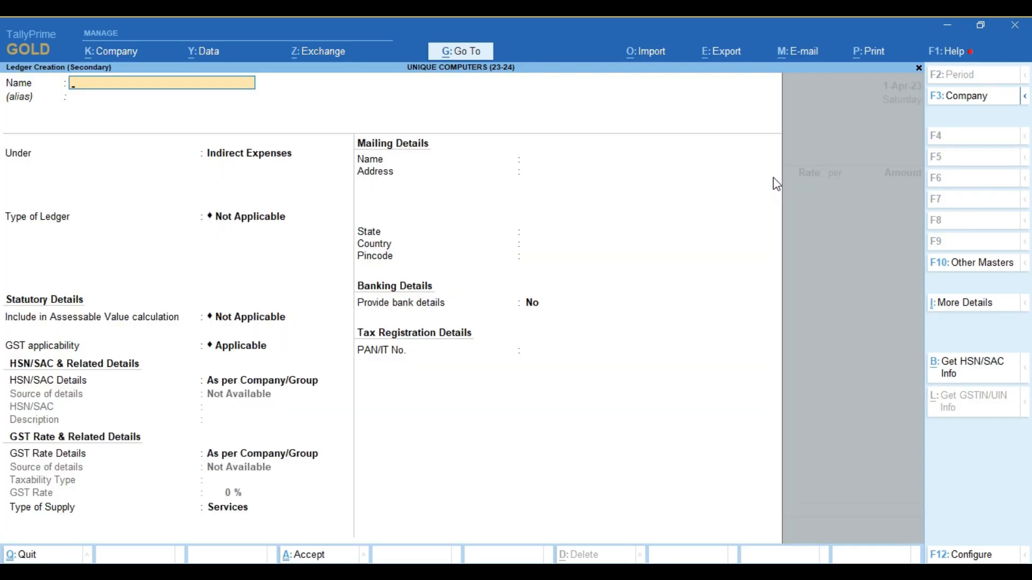
key(Escape)
key(y)
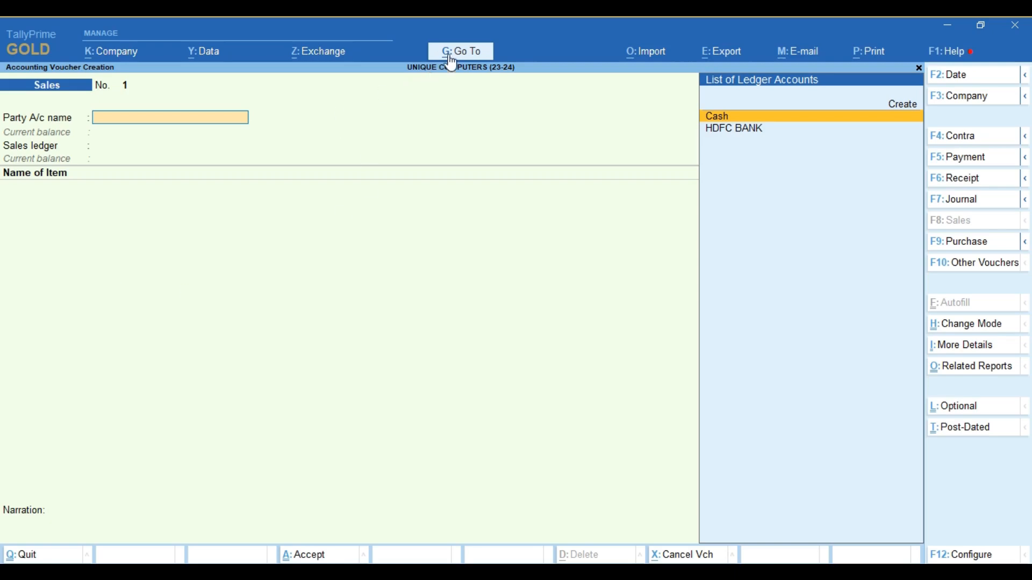
- Open the Sales voucher type for alteration through Alter Master
key(alt+g)
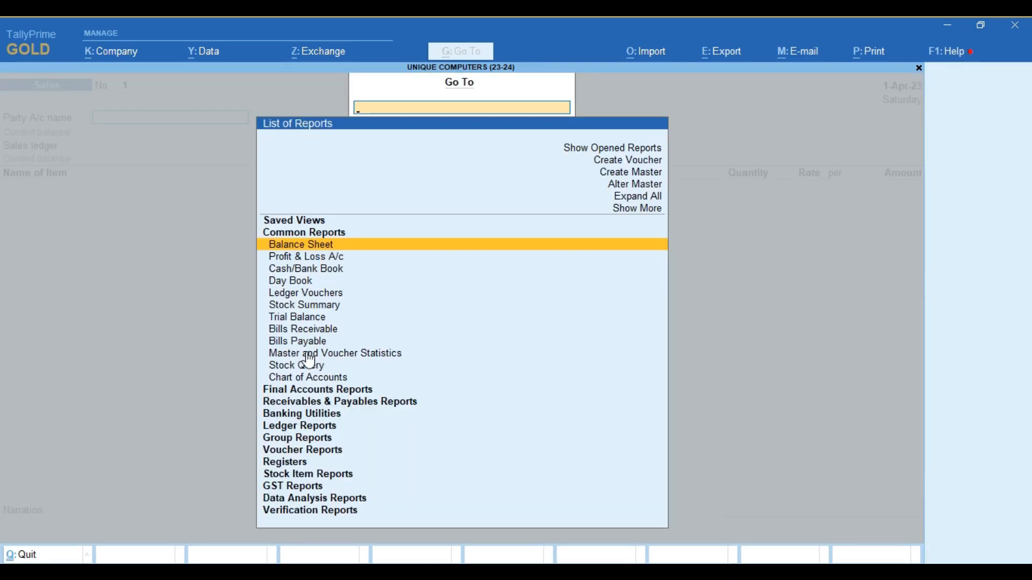
key(Up)
key(Up)
key(Up)
key(Up)
key(Return)
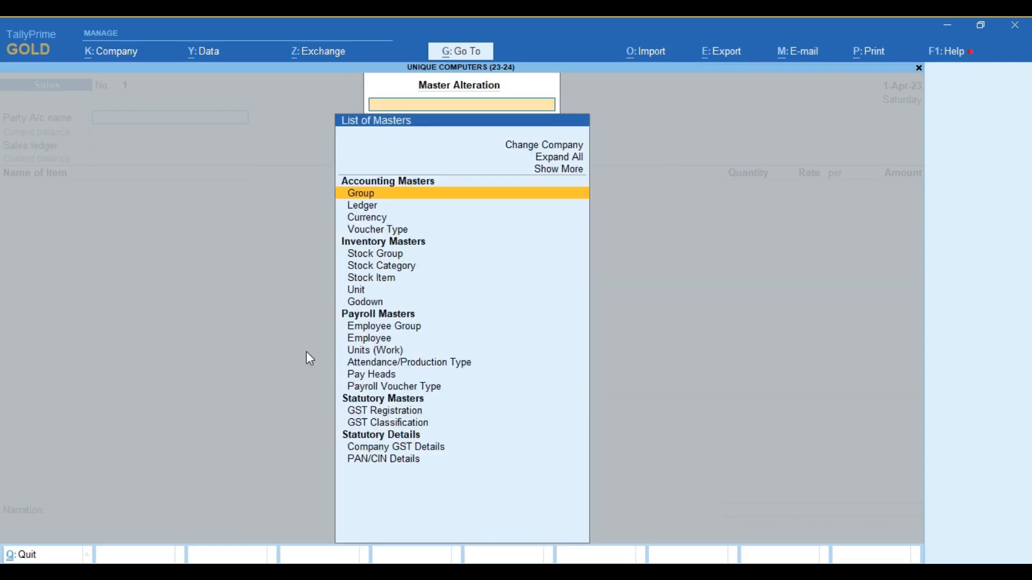
key(Down)
key(Down)
key(Down)
key(Return)
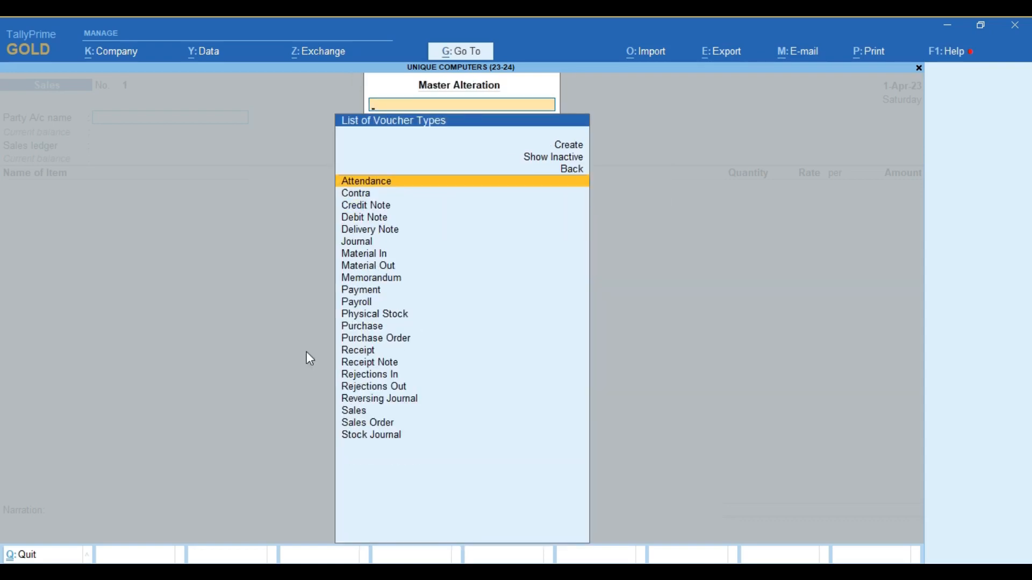
text(SA)
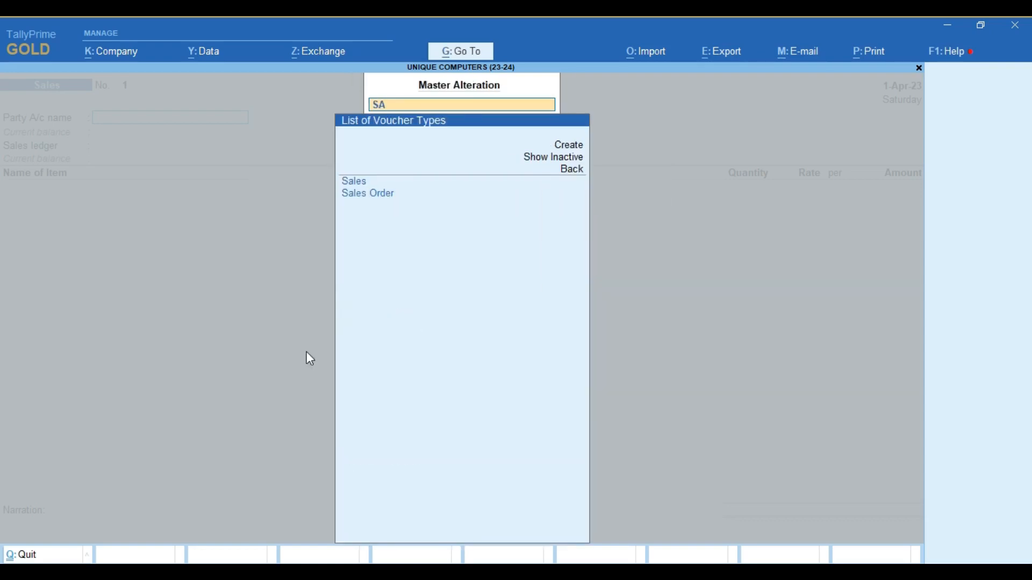
key(Return)
key(Return)
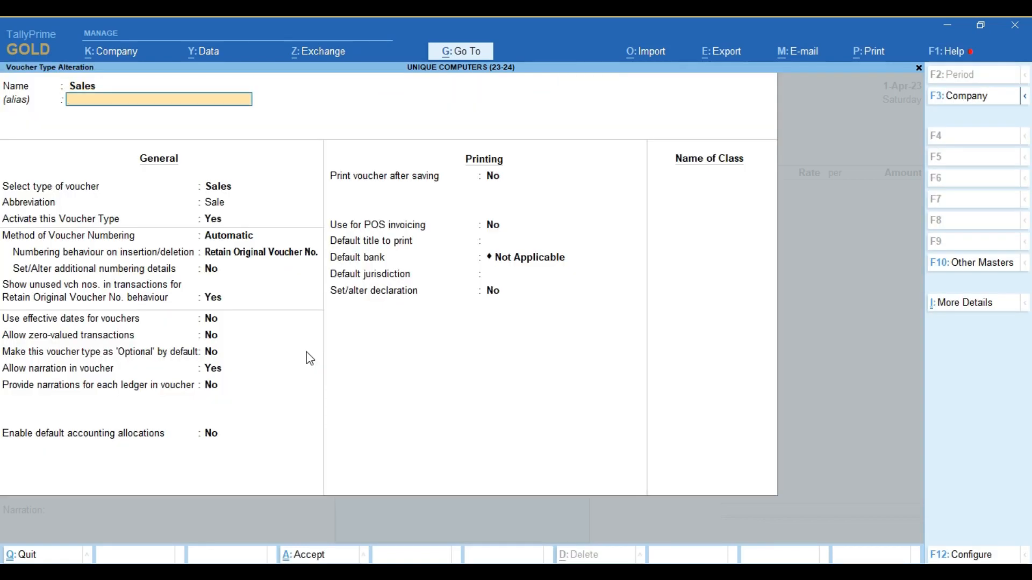
key(Return)
key(Return)
key(Return)
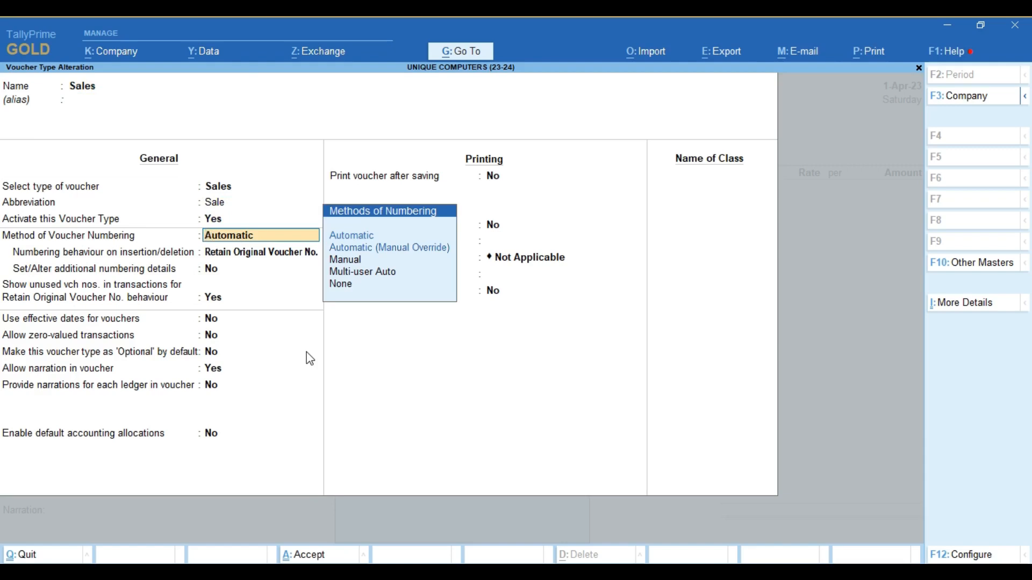
- Keep Automatic numbering and Retain Original Voucher No., and turn on additional numbering details
key(Return)
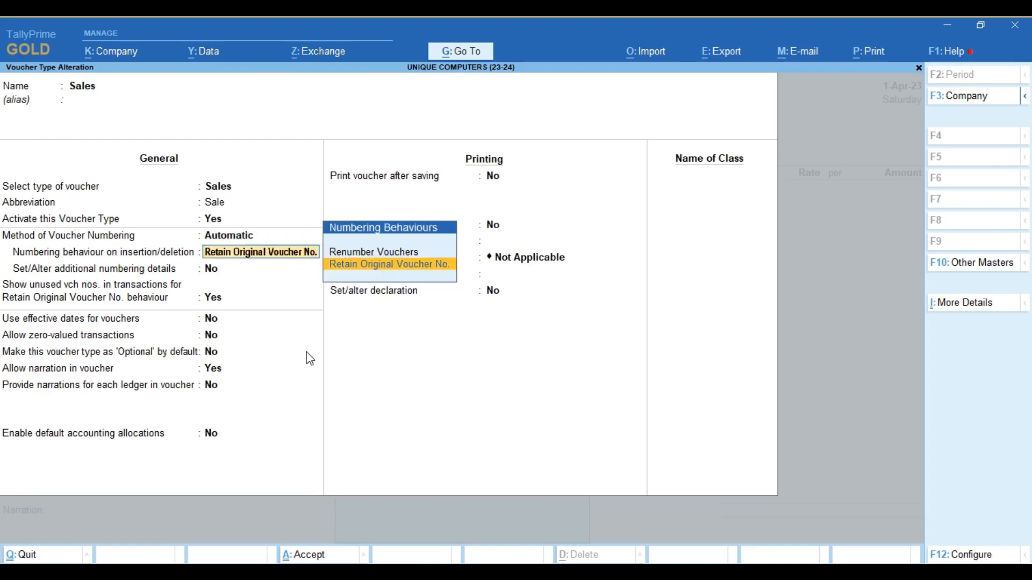
key(Return)
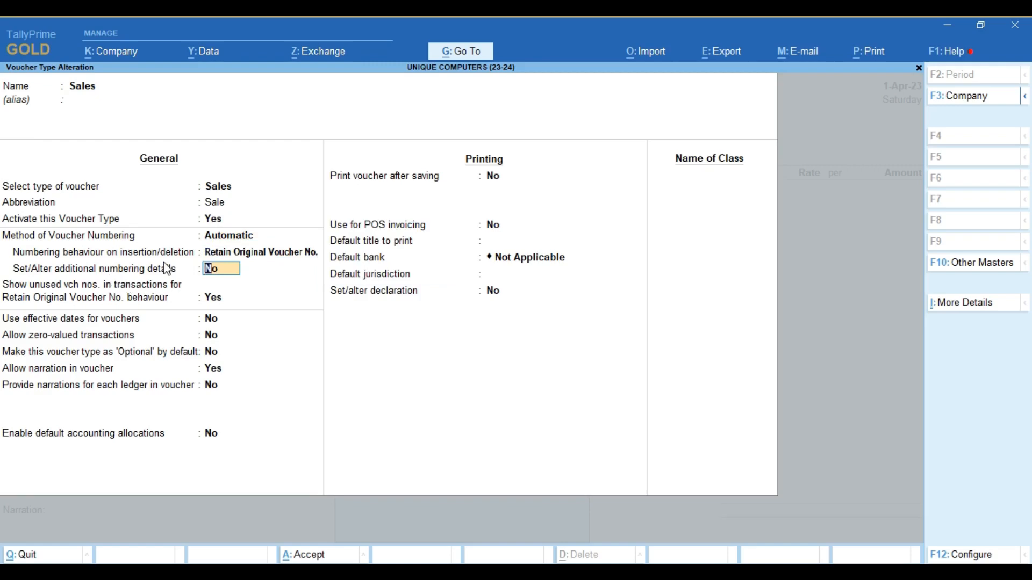
text(y)
key(Return)
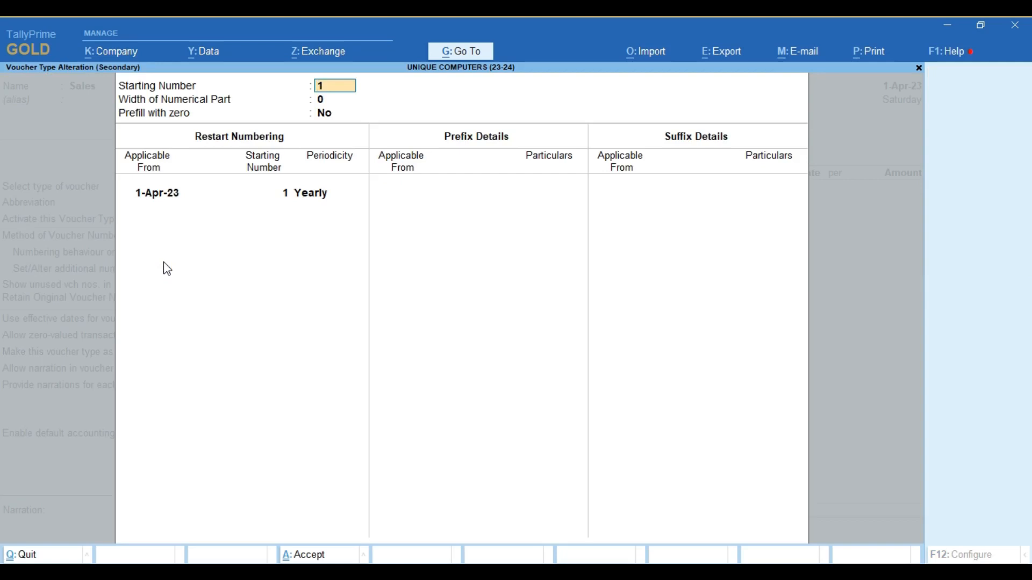
- Keep starting number 1, set numerical width 3 and turn on prefill with zero
key(Return)
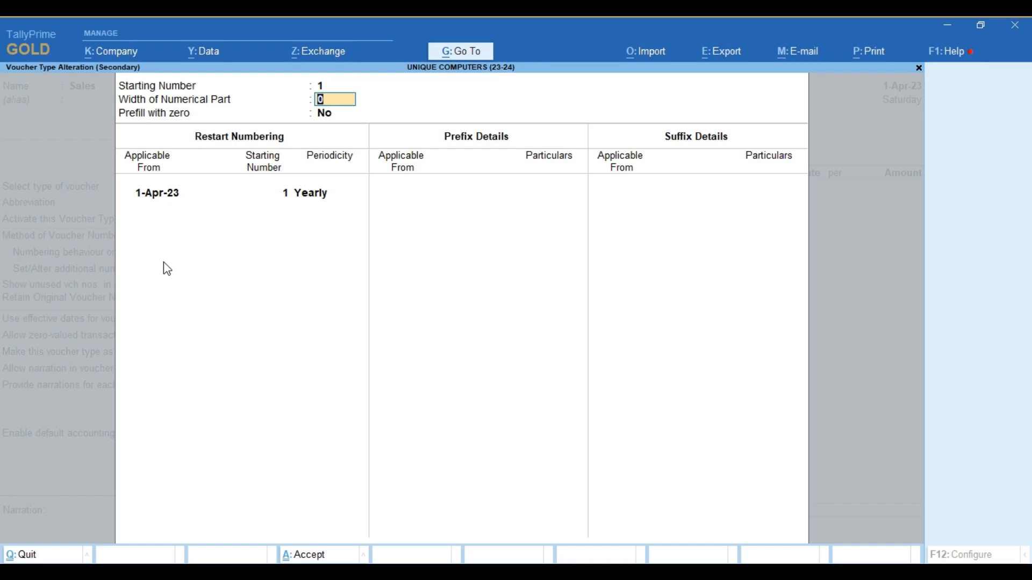
text(3)
key(Return)
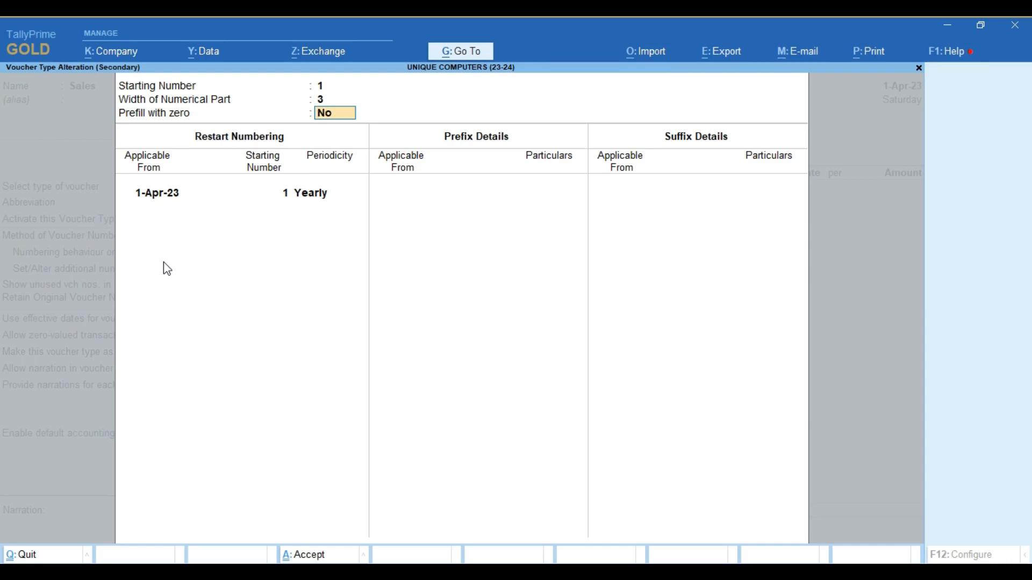
text(y)
key(Return)
- Add prefix UC/23-24/ applicable from 1-Apr-23, with no suffix
key(Return)
key(Return)
key(Return)
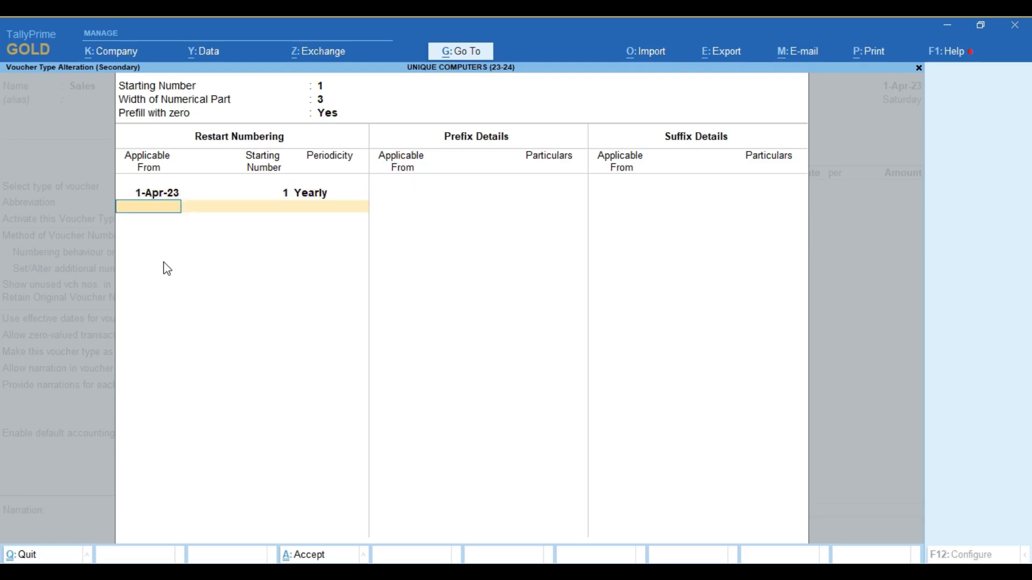
key(Return)
text(1.)
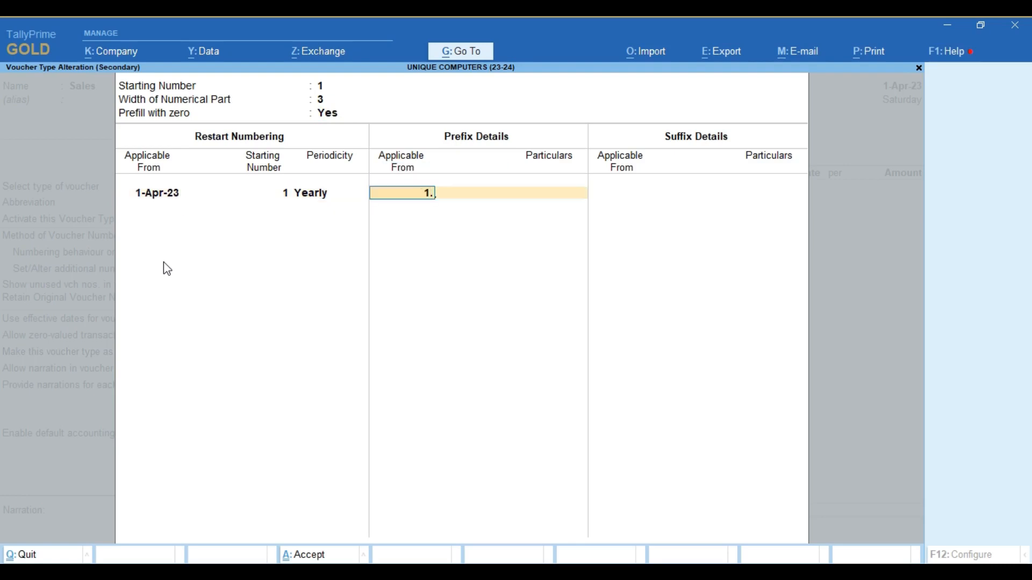
text(4.23)
key(Return)
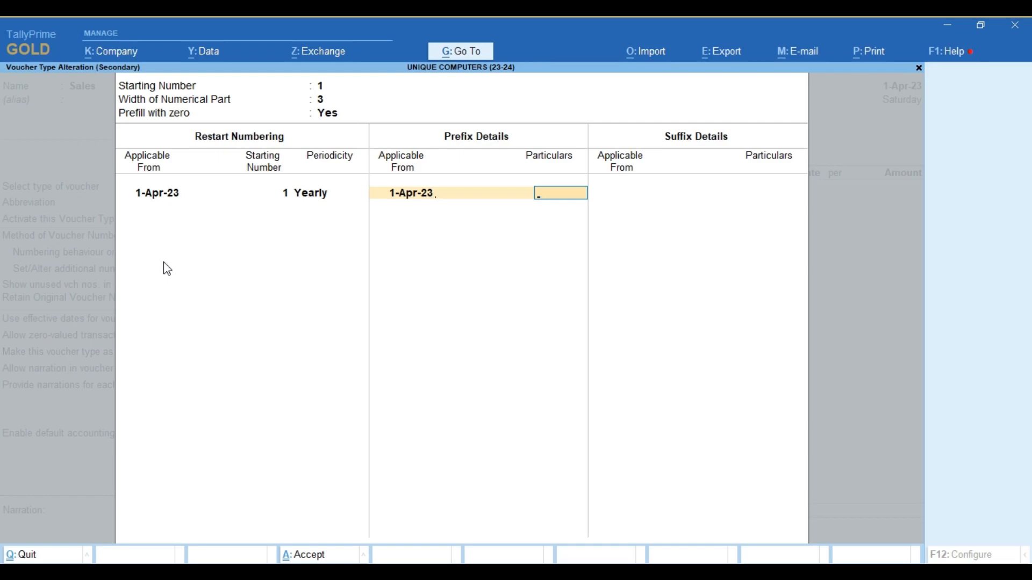
text(UC/23-24/)
key(Return)
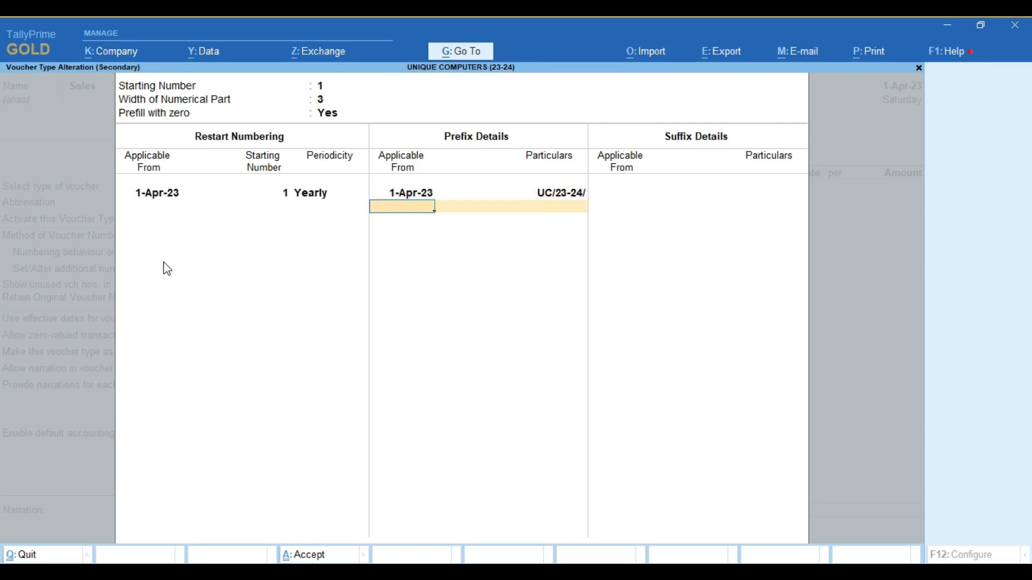
key(Return)
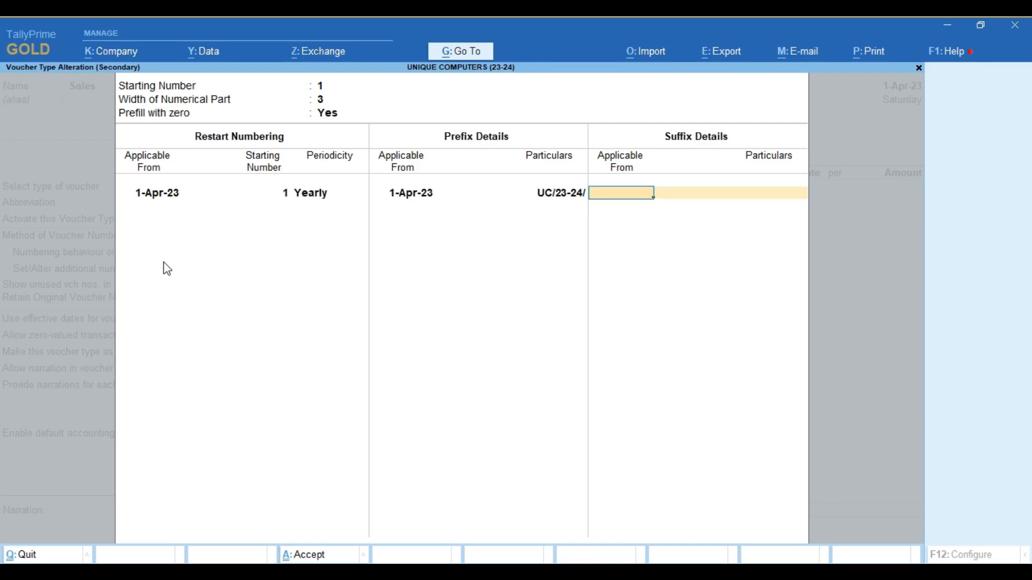
key(ctrl+a)
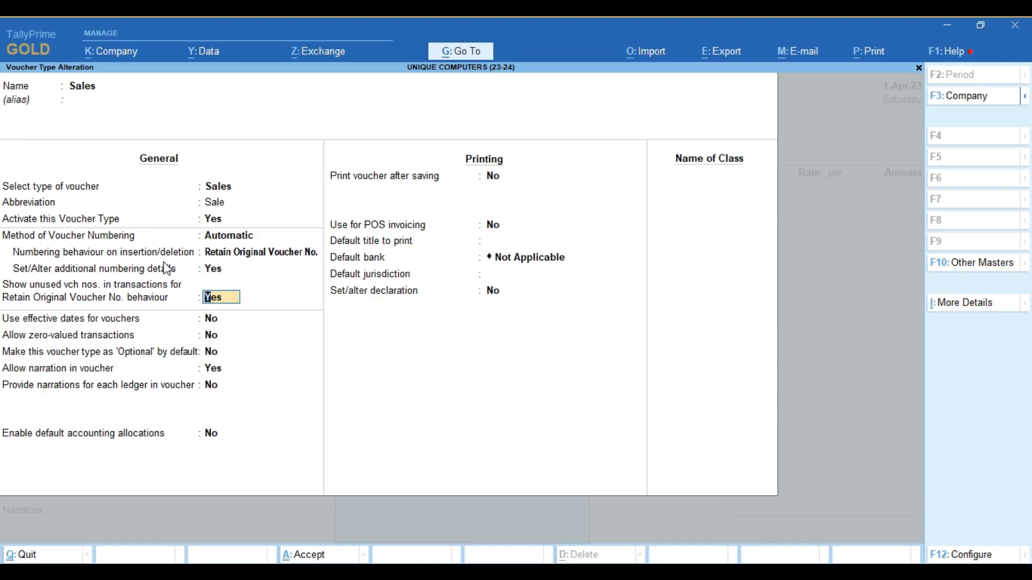
- Allow zero-valued transactions, save the Sales voucher type and return to the voucher
key(Return)
key(Return)
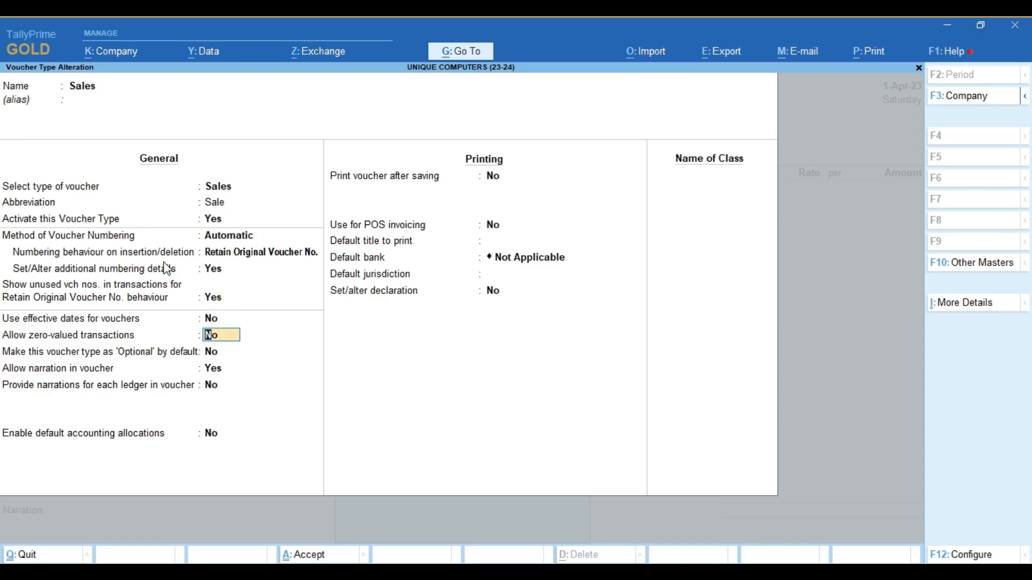
text(Y)
key(ctrl)
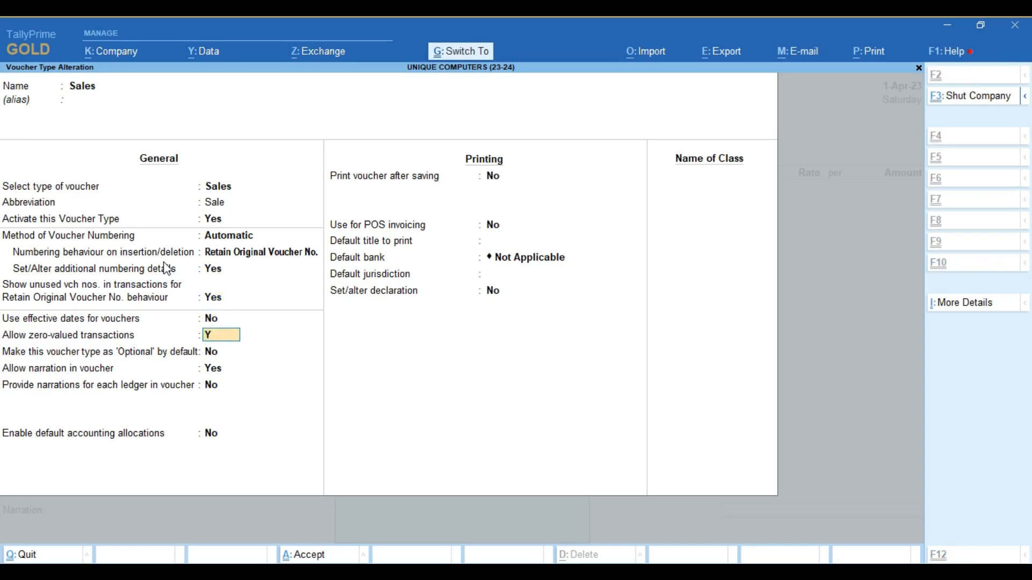
key(ctrl+a)
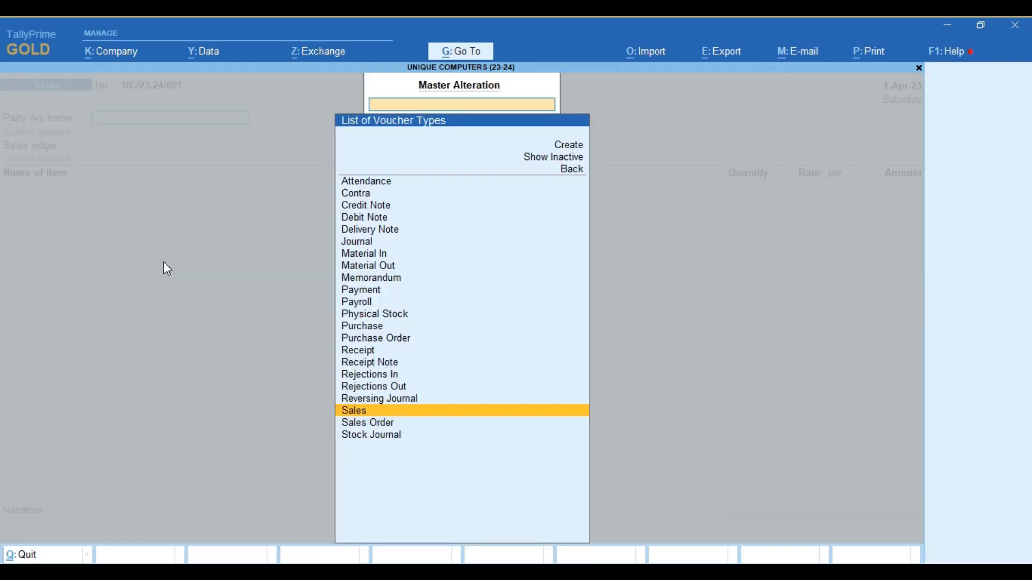
key(Escape)
key(Escape)
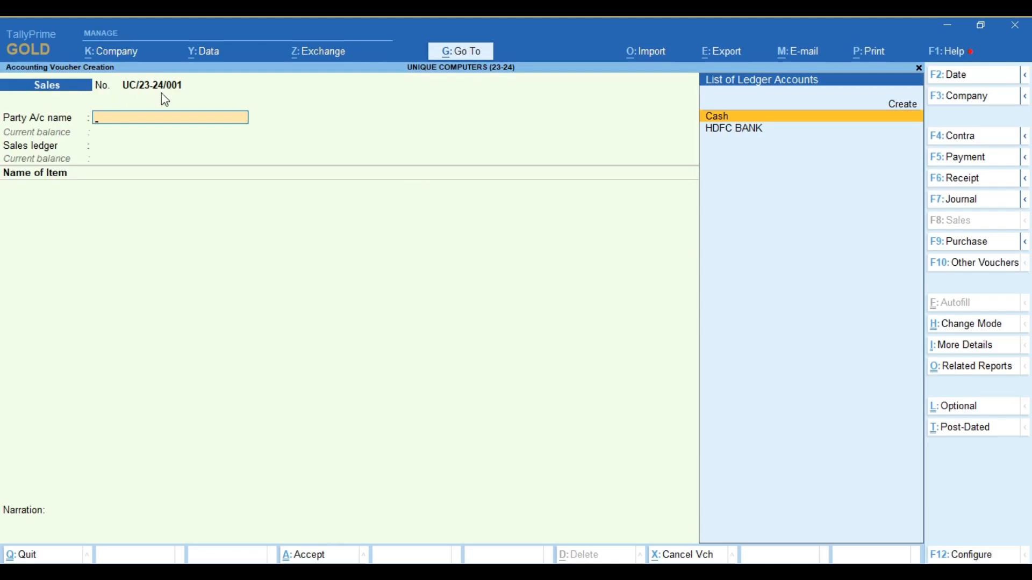
- Create party ledger RAJEEV ENTERPRISES under Sundry Debtors with bill-by-bill balances kept on
key(alt+c)
text(RAJEE)
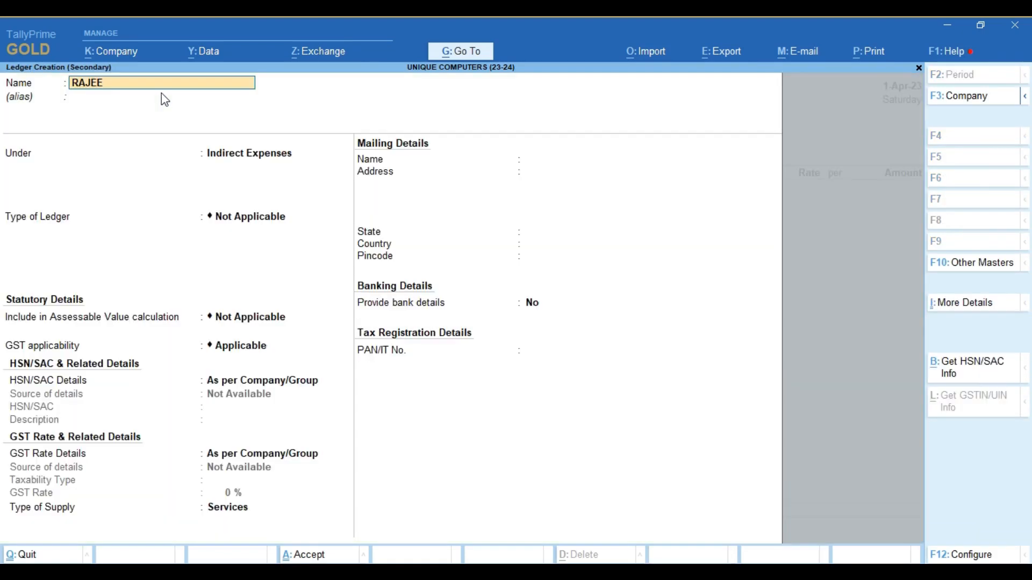
text(V ENTERPRISES)
key(Return)
key(Return)
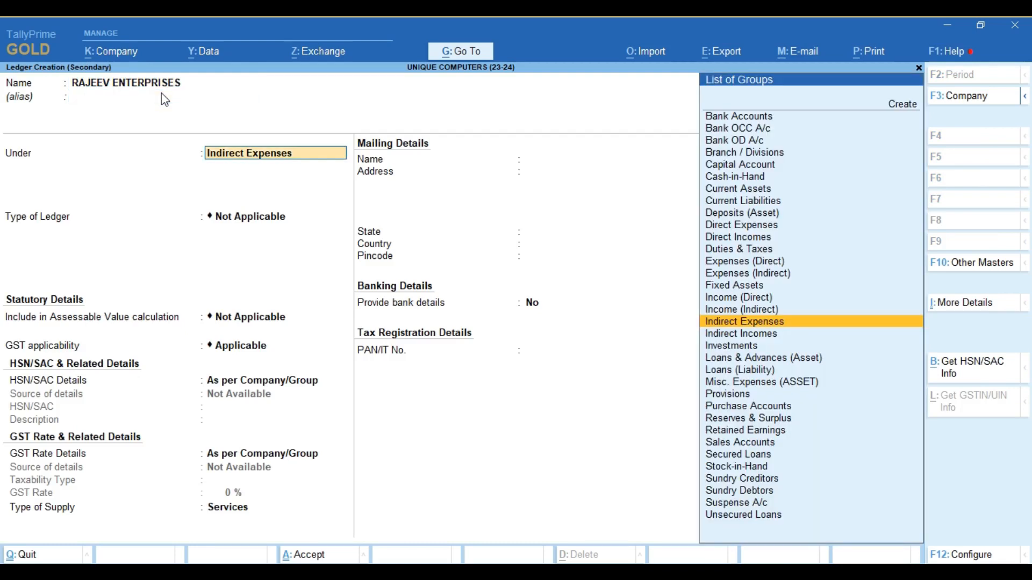
text(DE)
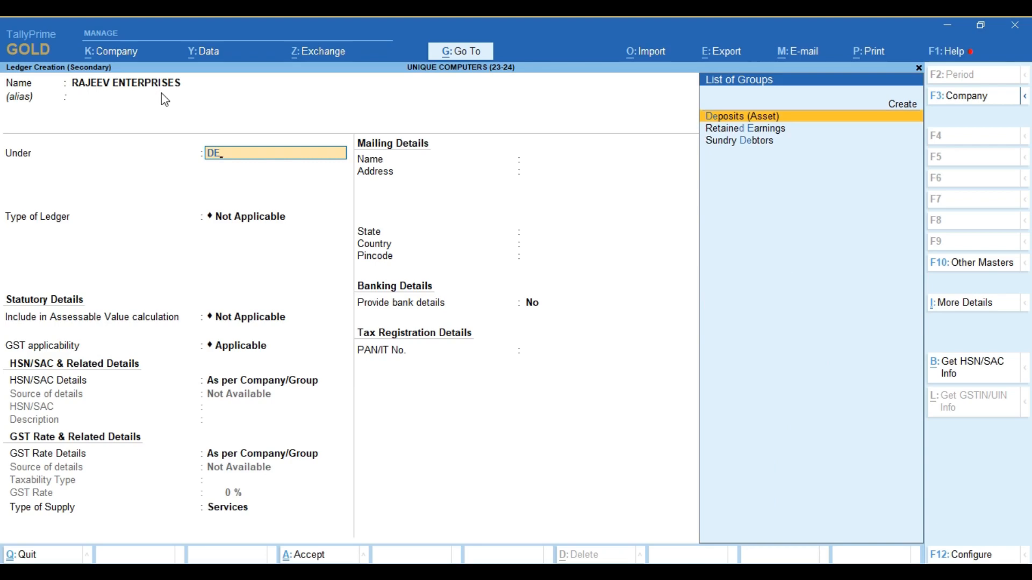
key(Down)
key(Down)
key(Return)
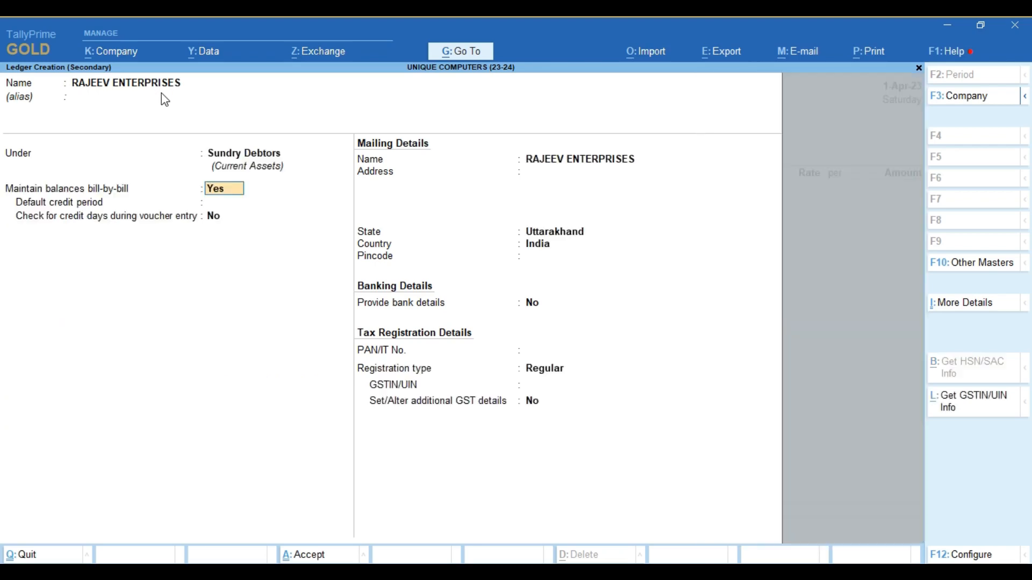
key(Return)
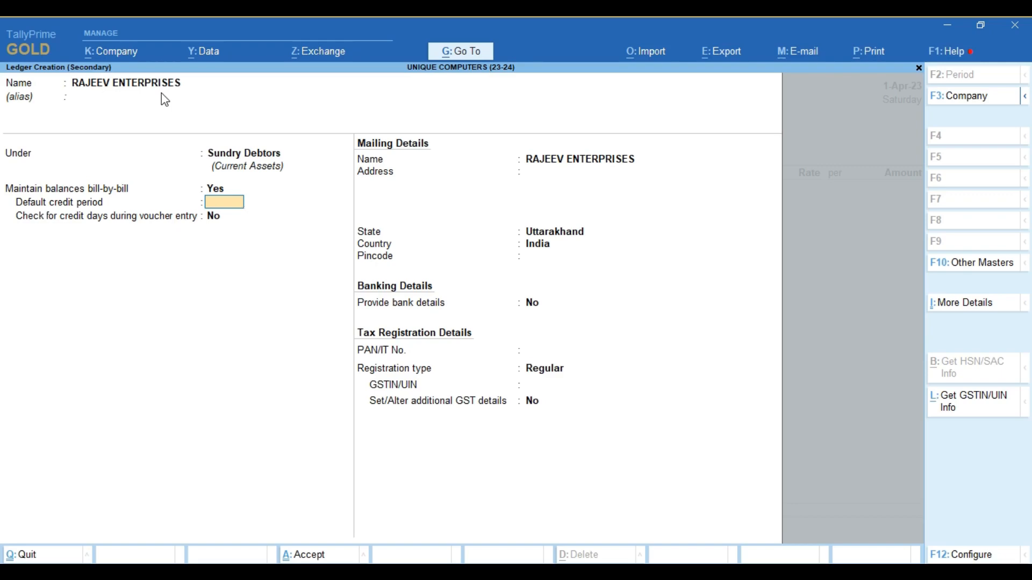
- Set a 5-day default credit period and enter the party's mailing address
text(5)
key(Return)
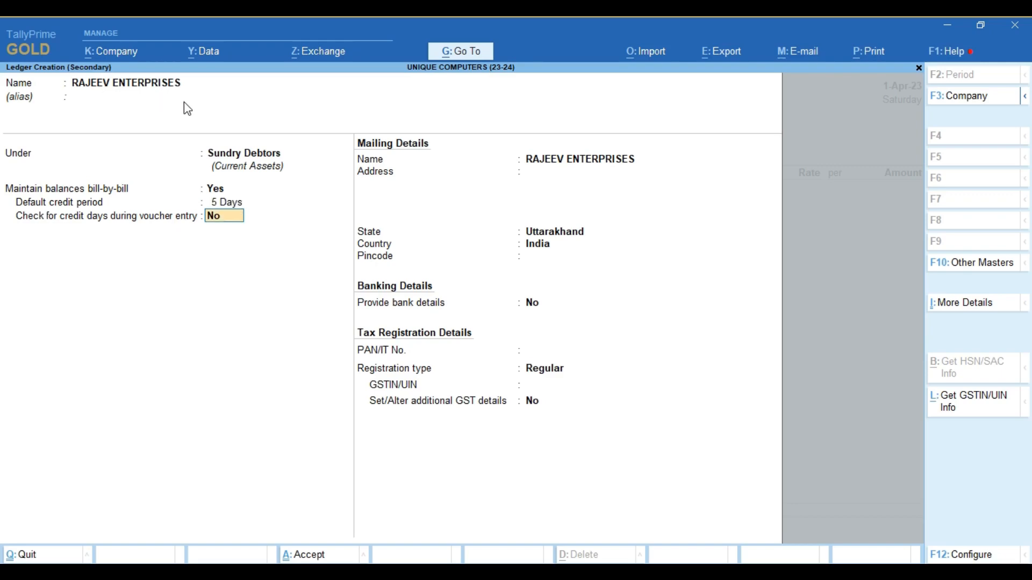
key(Return)
key(Return)
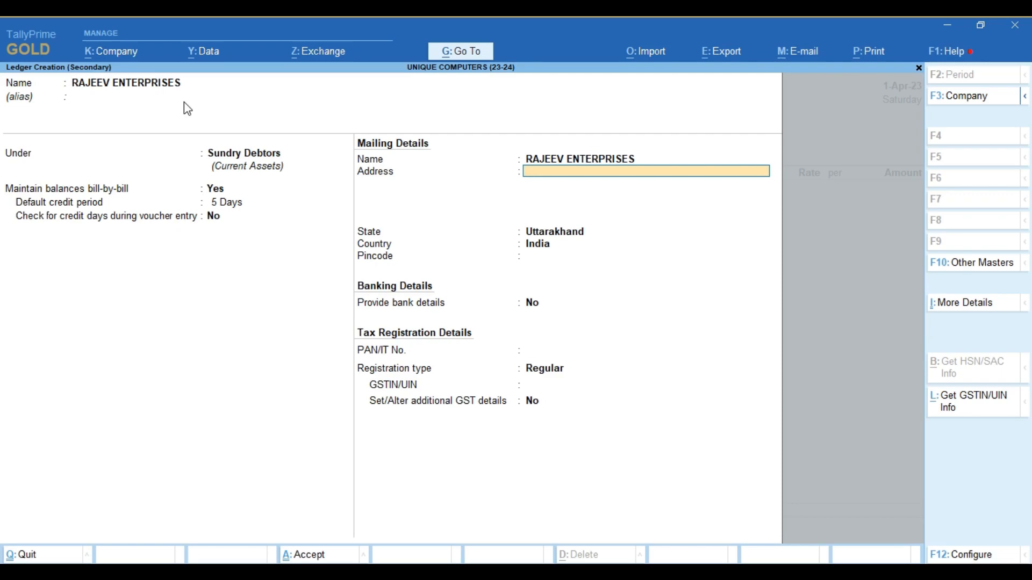
text(SAHARNUR)
key(Return)
key(Return)
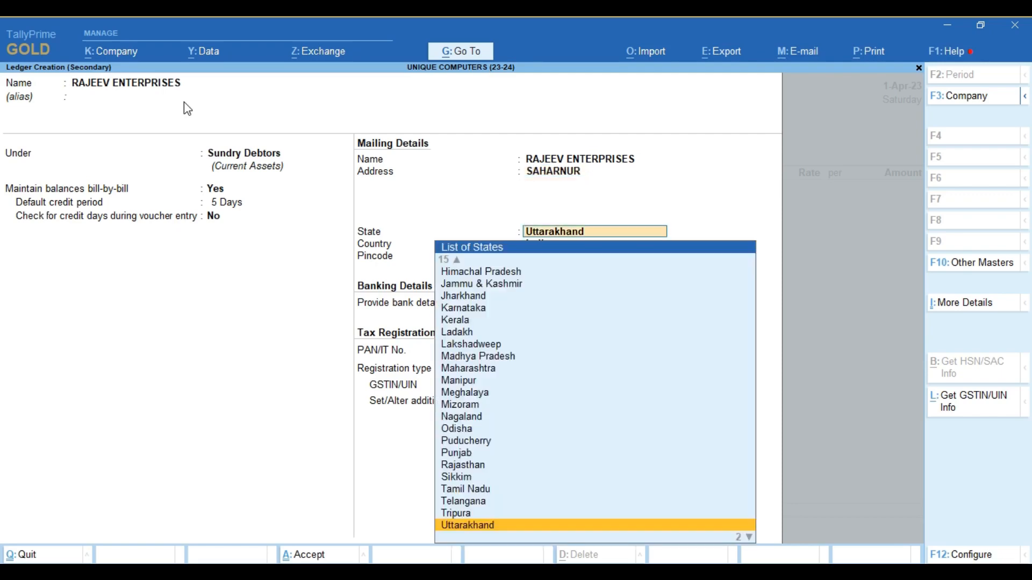
- Choose Uttar Pradesh as the state and enter the party's pincode
text(UTT)
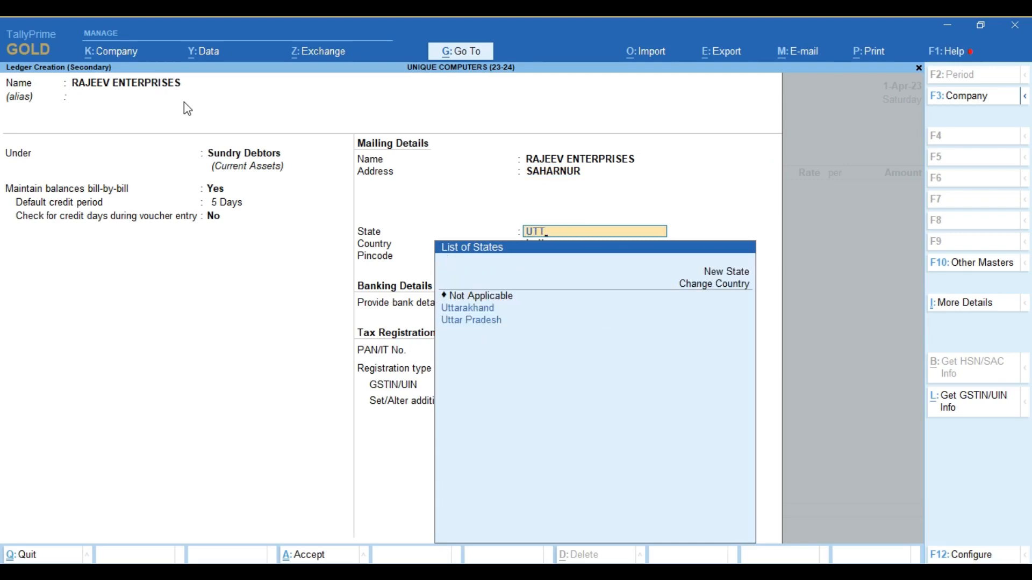
key(Down)
key(Return)
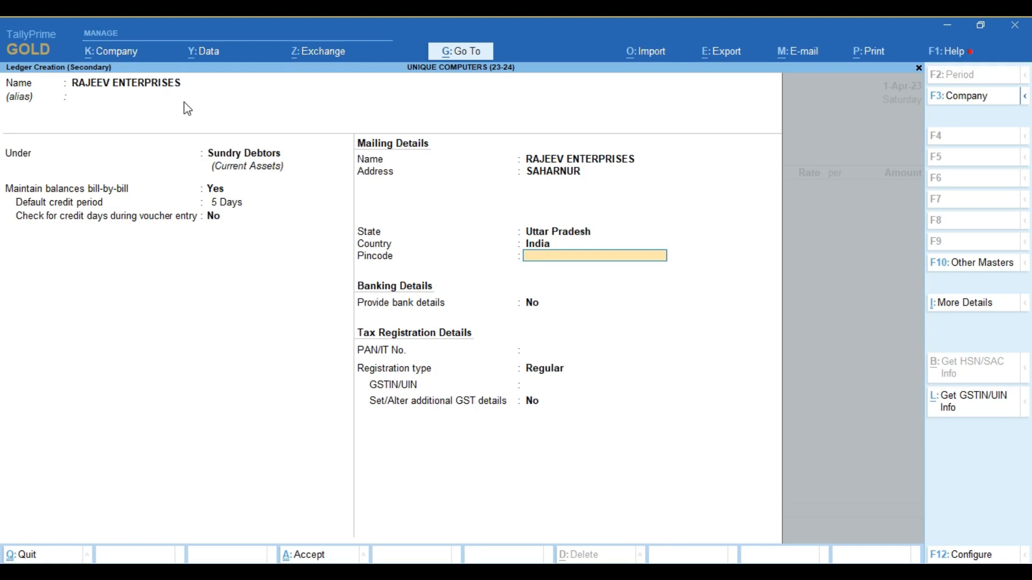
text(201301)
key(Return)
key(Return)
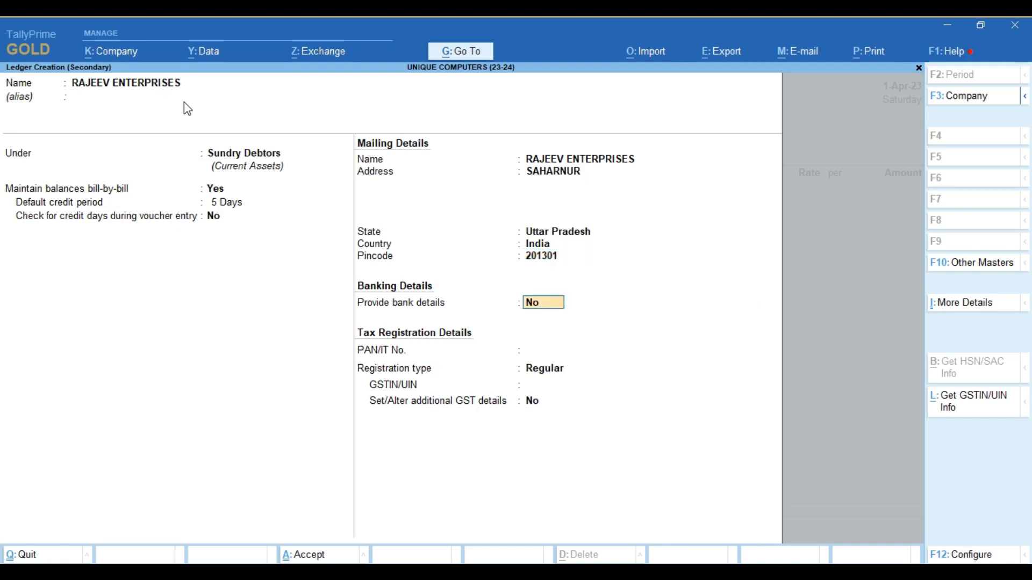
key(Return)
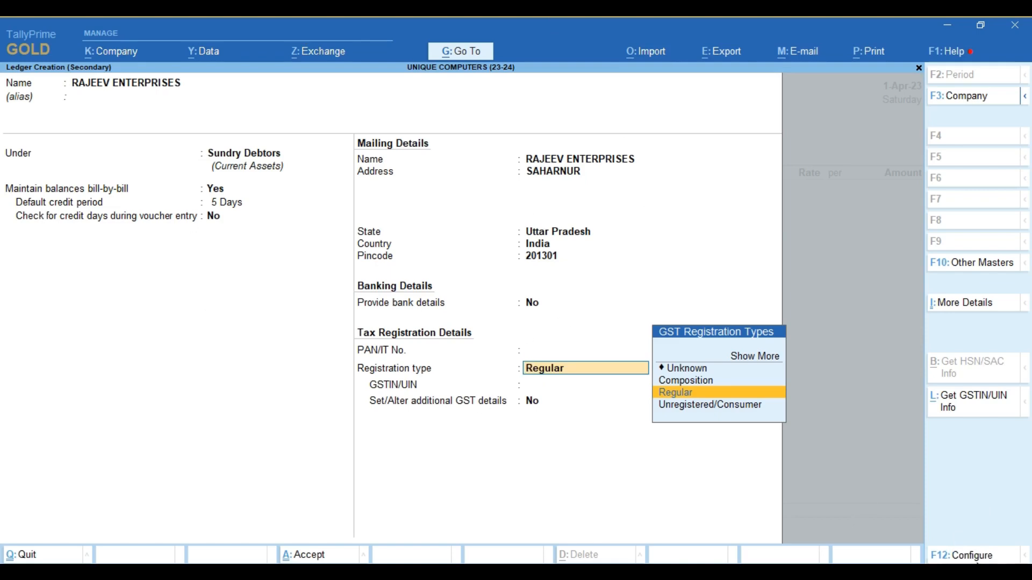
- Turn on Provide Contact Details in the ledger creation configuration
click(962, 555)
key(Down)
key(Down)
key(Down)
key(Down)
key(Down)
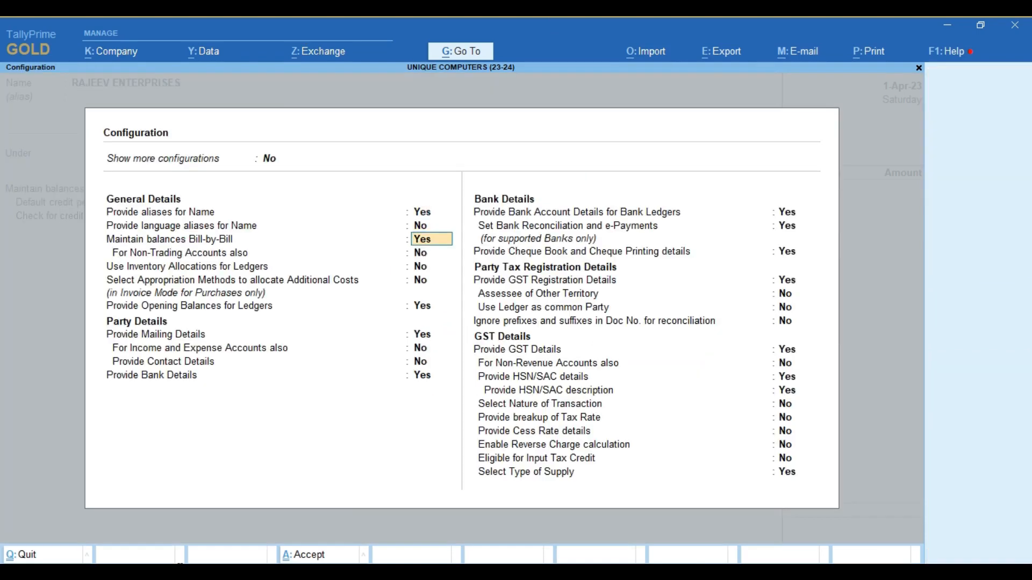
key(Down)
key(Down)
key(Down)
key(Down)
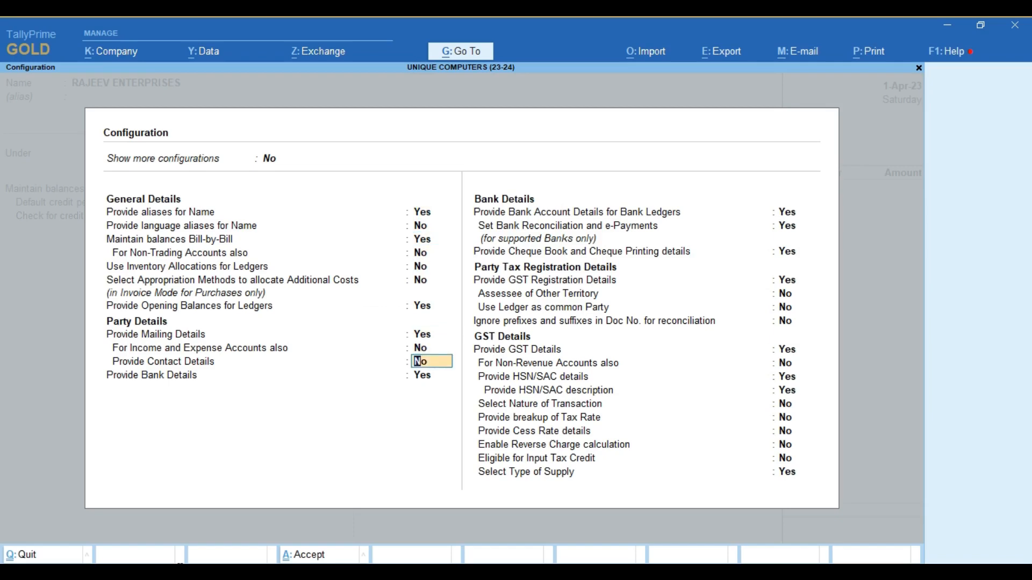
click(180, 571)
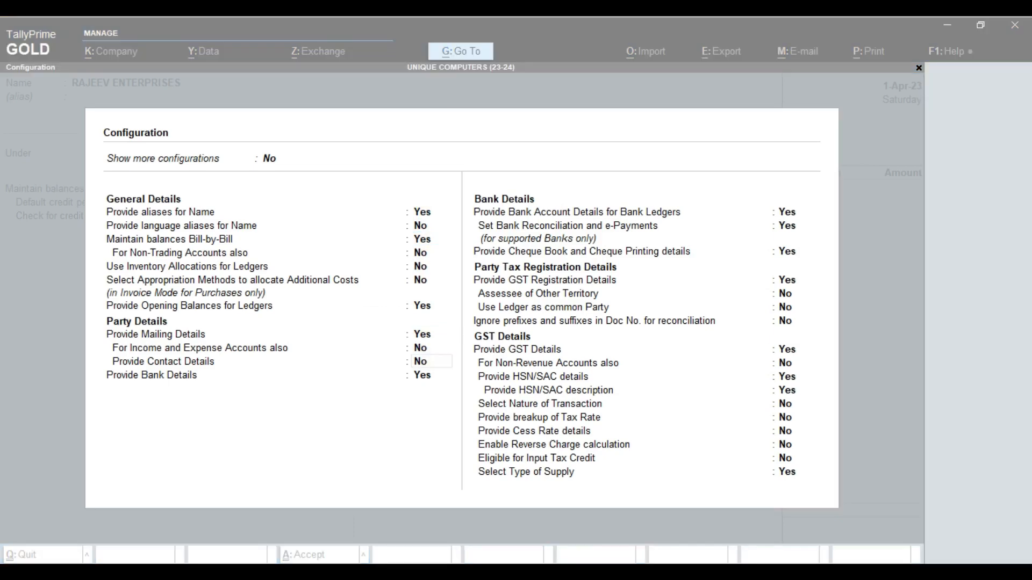
click(419, 363)
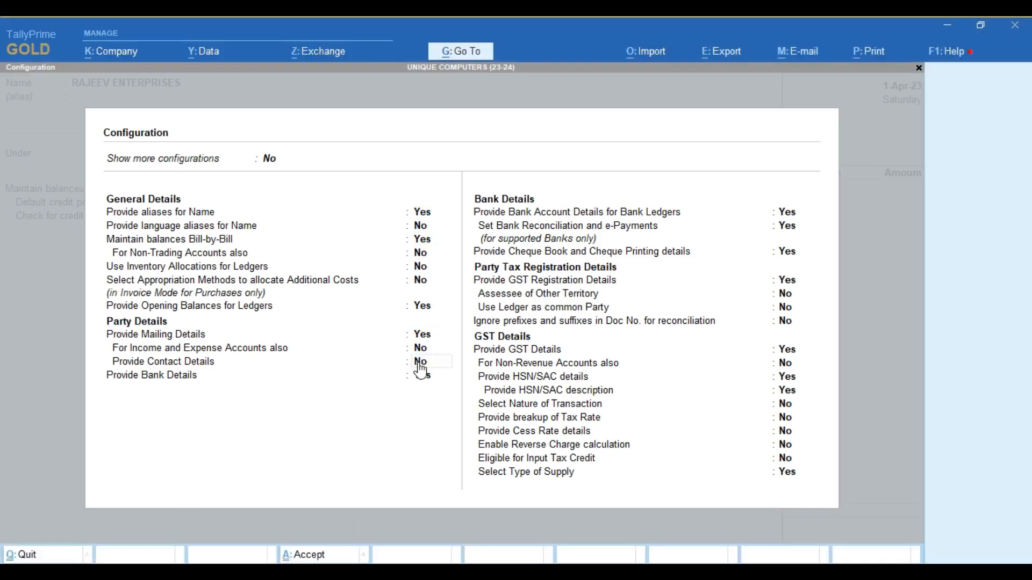
text(Y)
key(Return)
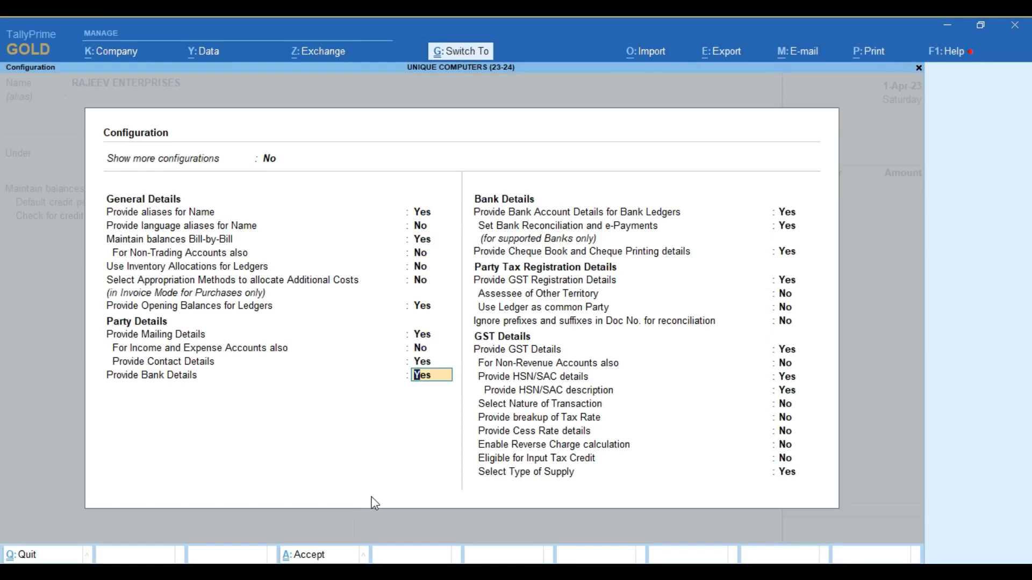
key(ctrl+a)
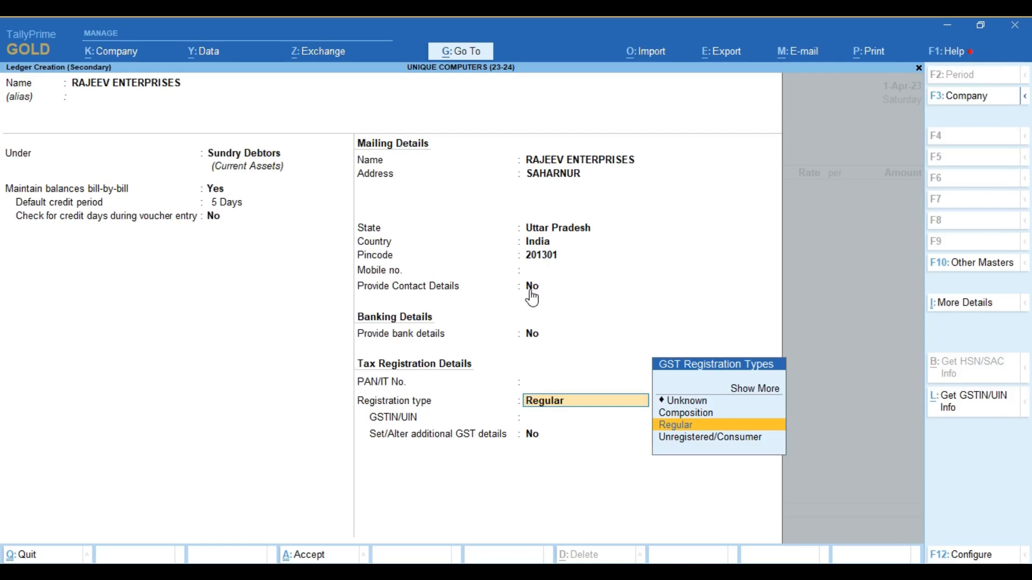
- Keep Regular registration, enter the party's mobile number and enable contact details
click(533, 271)
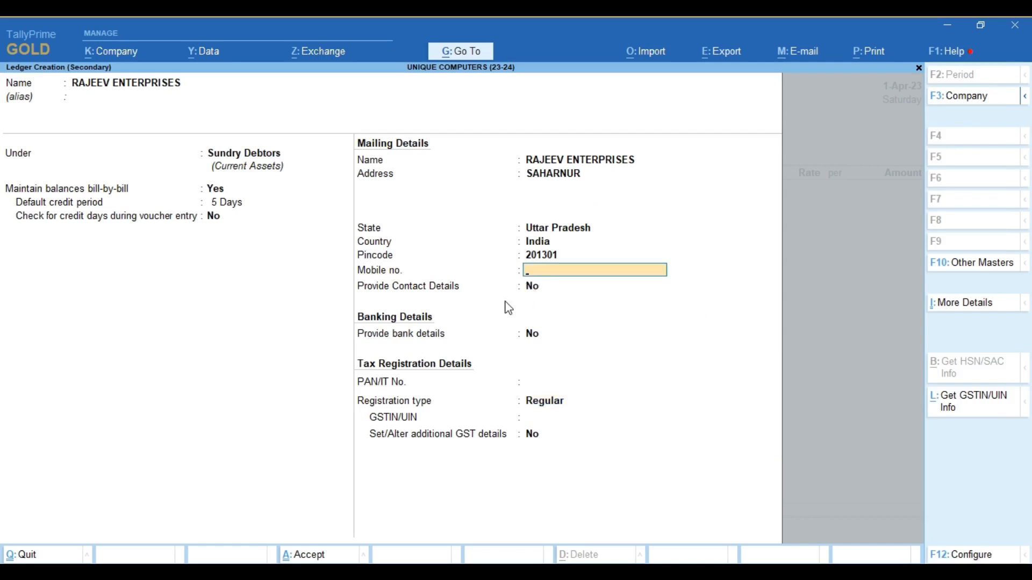
key(Return)
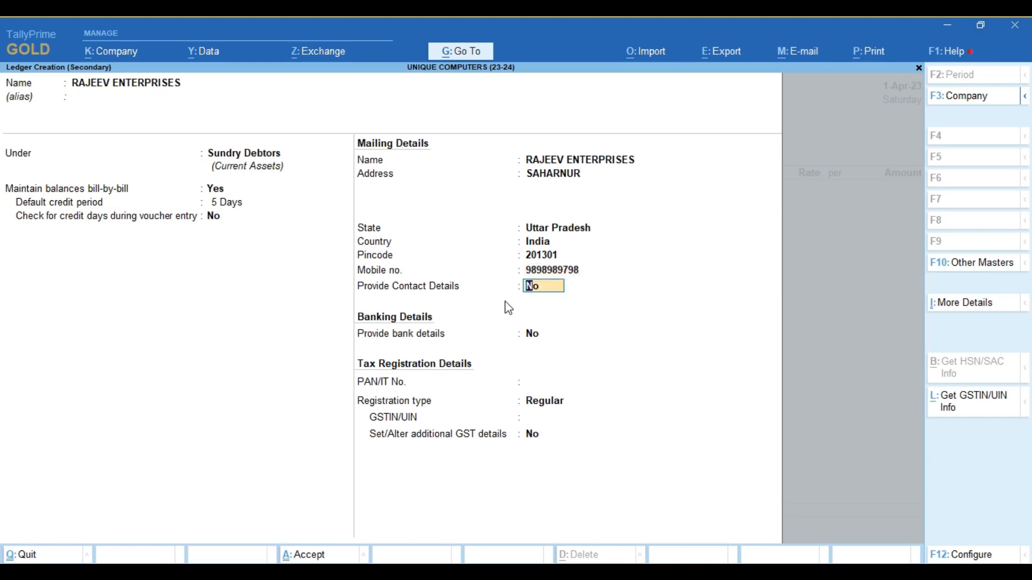
text(Y)
key(Return)
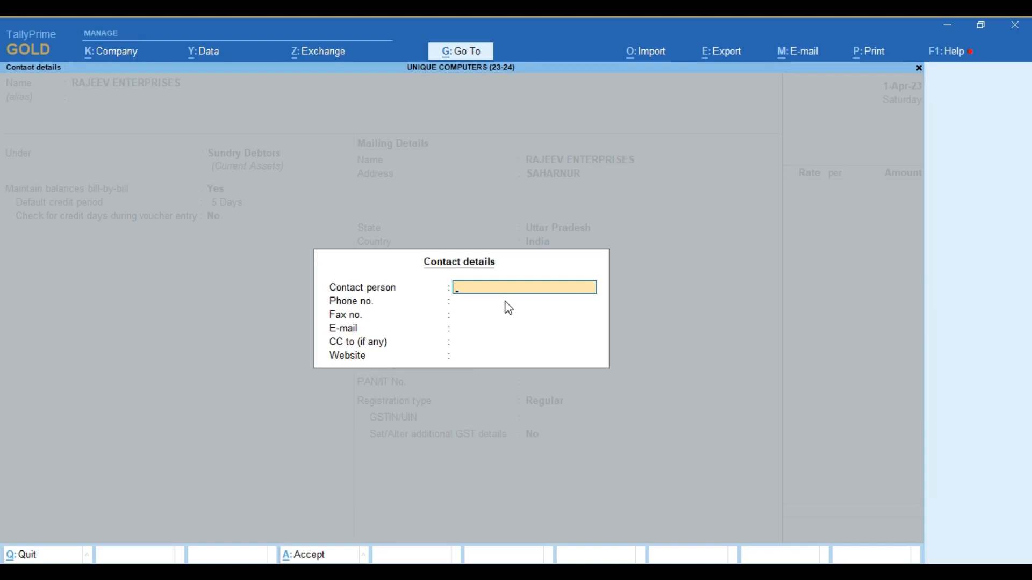
- Fill in the contact person's name and e-mail address, leaving phone, fax and CC blank
text(RAJEEV)
key(Return)
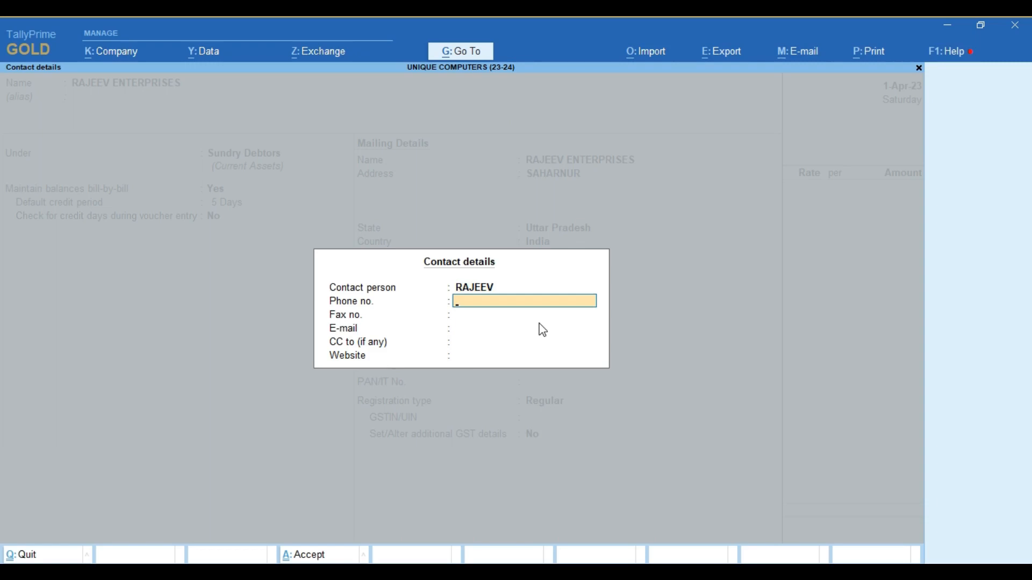
key(Return)
key(Return)
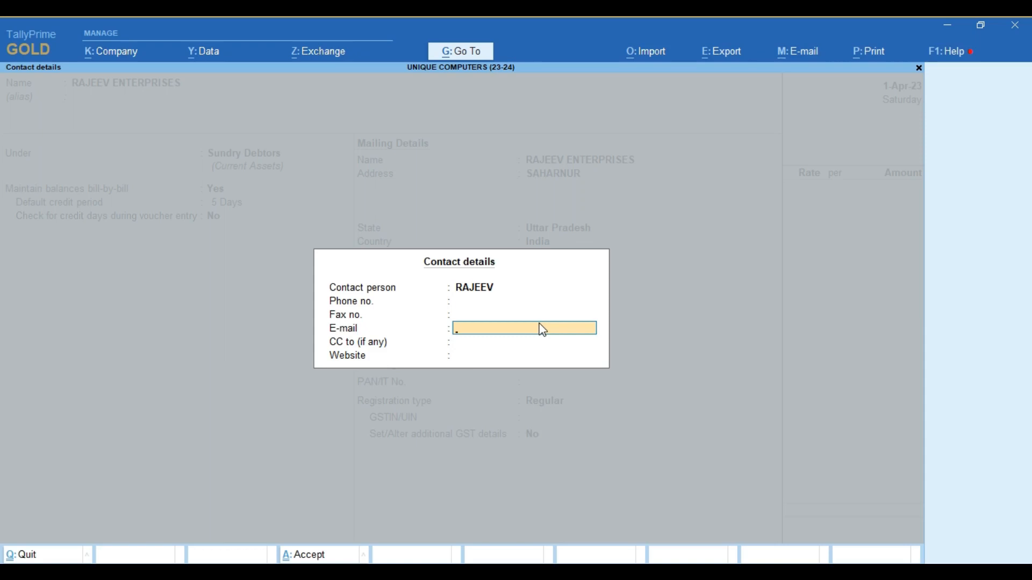
key(Return)
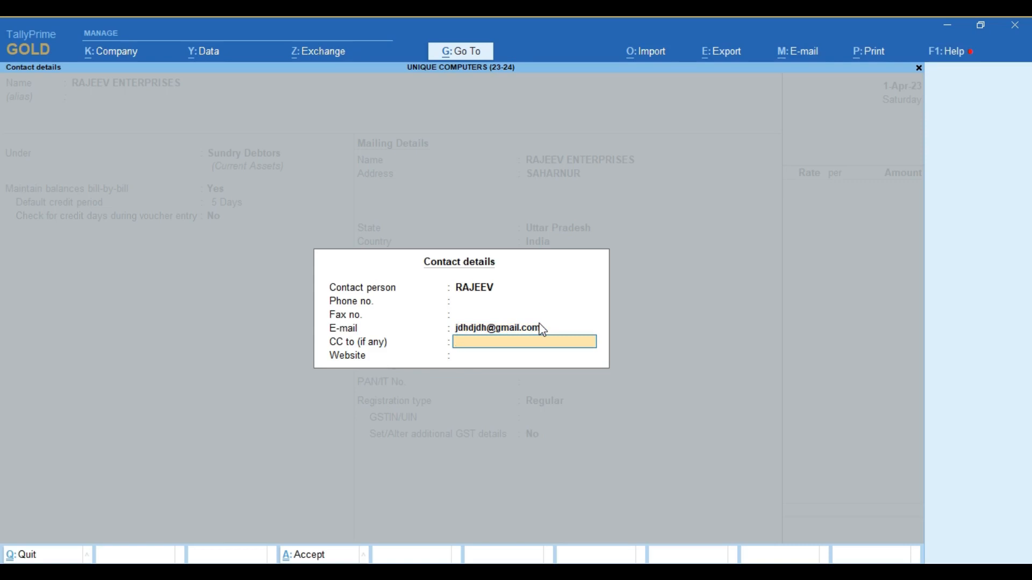
key(Return)
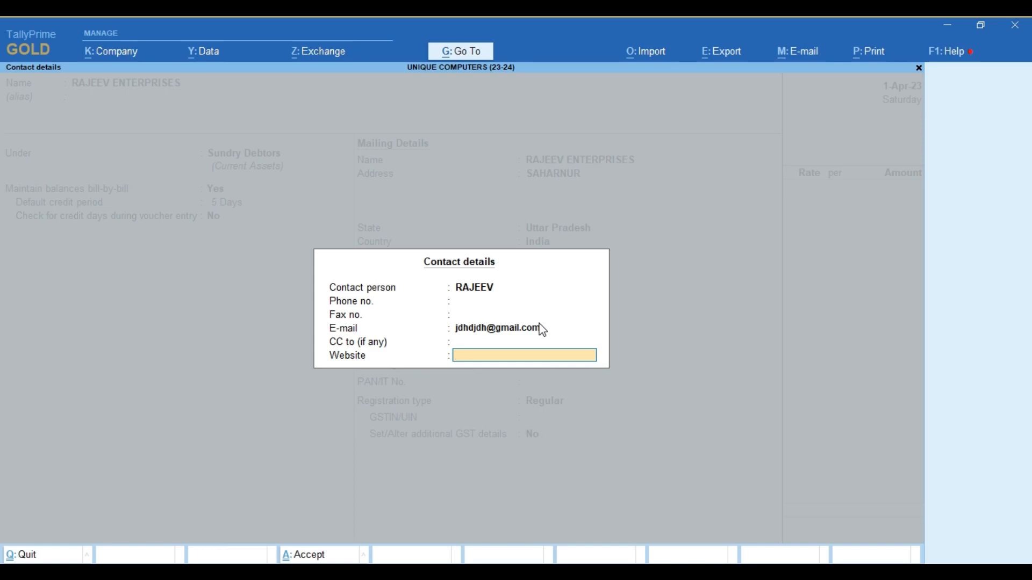
key(Return)
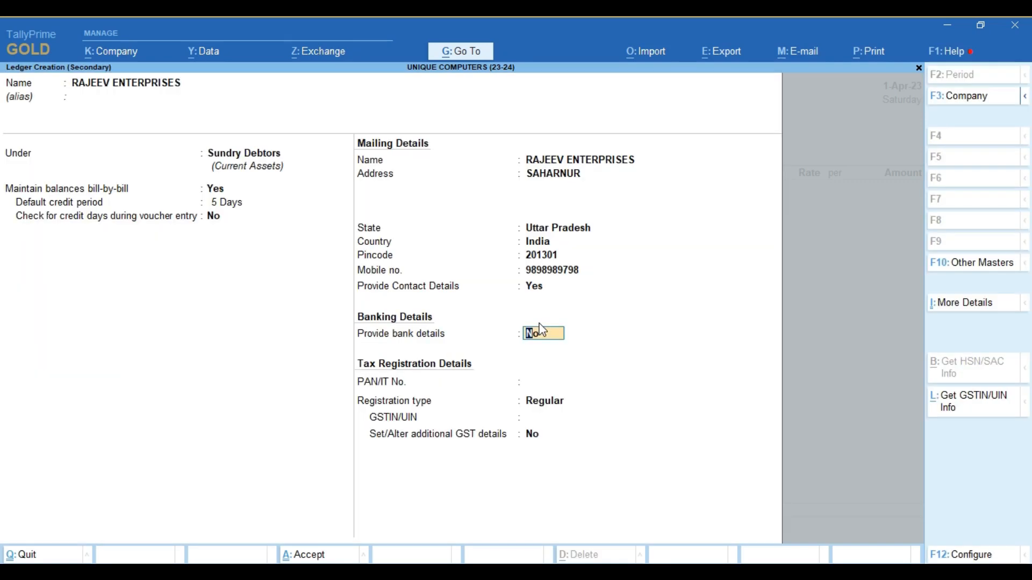
- Skip bank details and PAN, enter the party's GSTIN and save the RAJEEV ENTERPRISES ledger
key(Return)
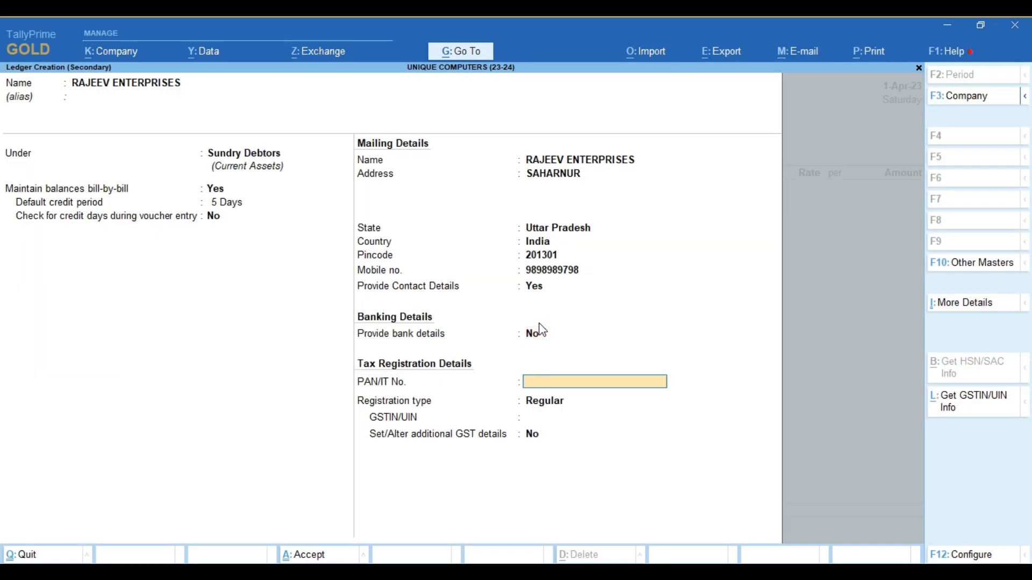
key(Return)
key(Return)
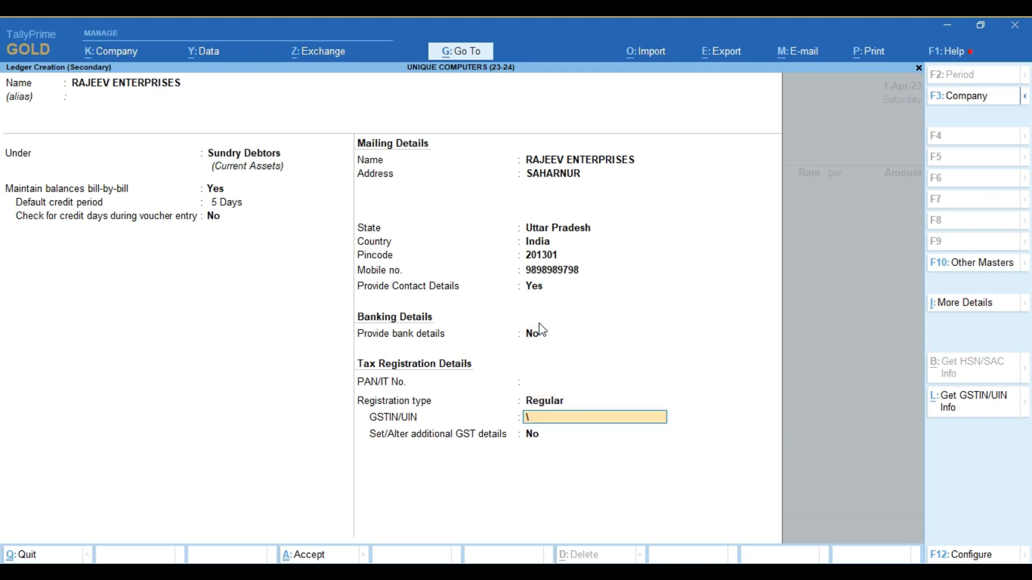
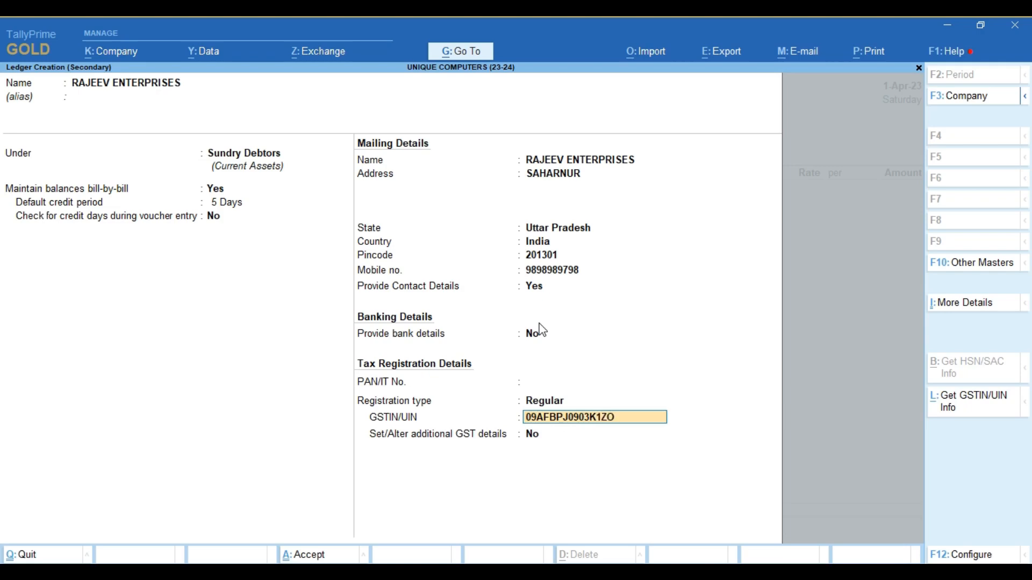
key(Return)
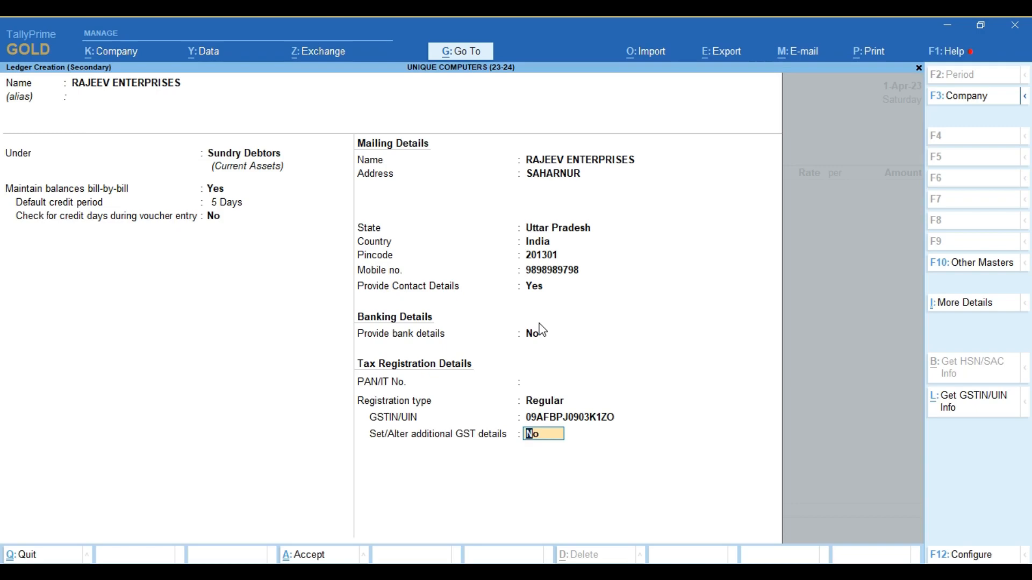
key(ctrl+a)
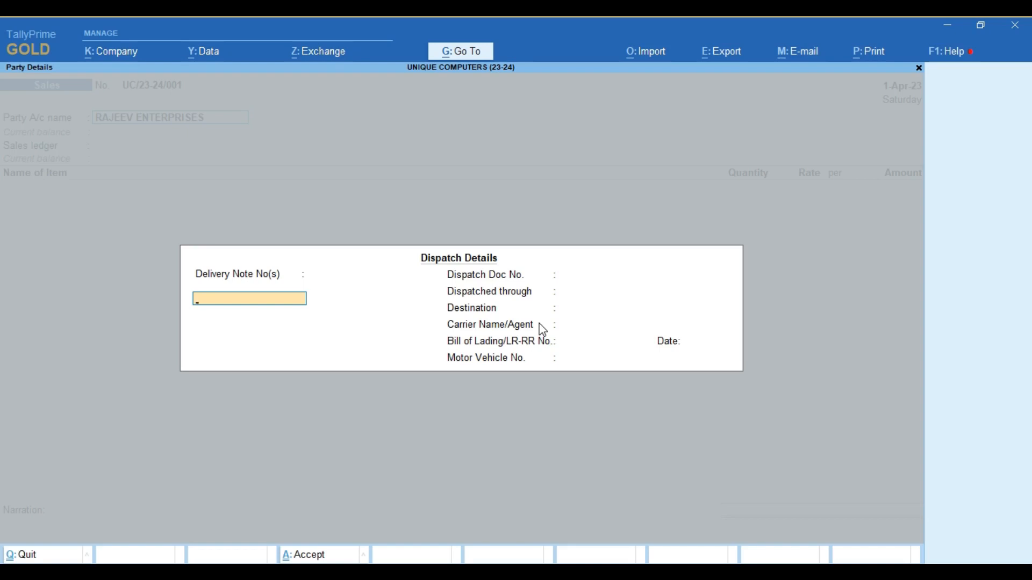
- Leave Dispatch Details empty and accept Party Details with Uttar Pradesh as place of supply
key(Return)
key(Return)
key(Return)
key(Return)
key(Return)
key(Return)
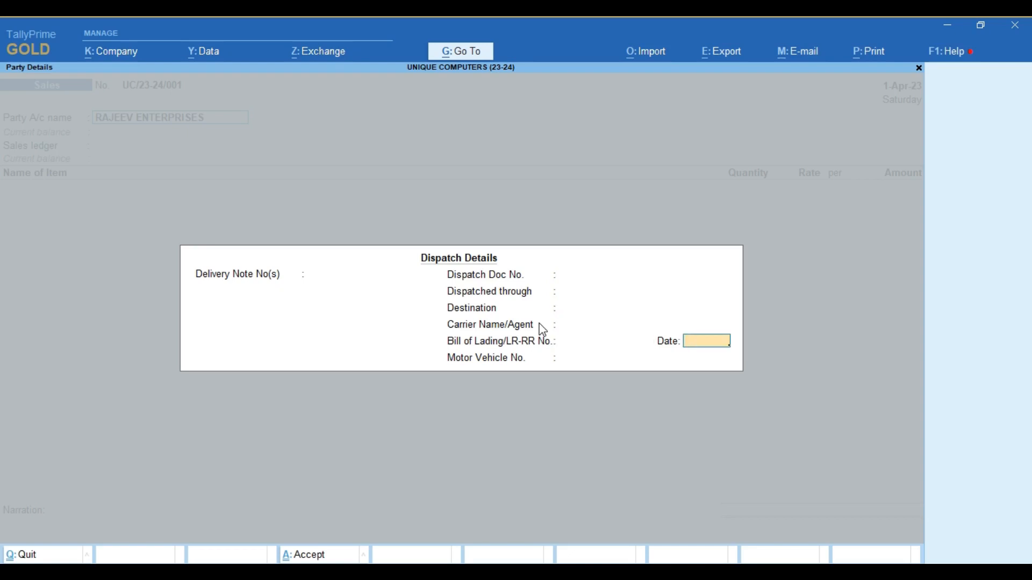
key(Return)
key(Return)
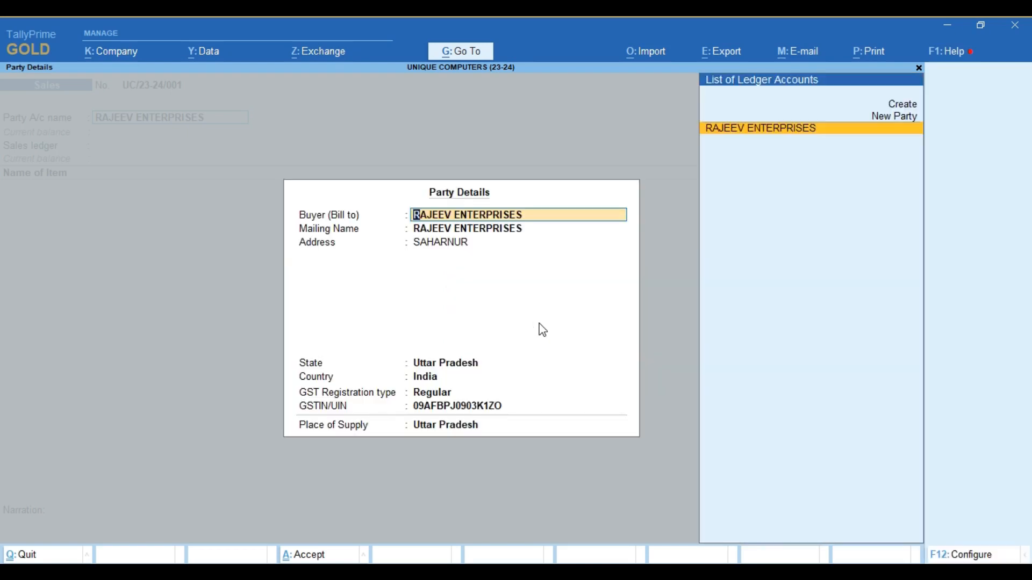
key(Return)
key(Return)
key(Return)
key(Return)
key(Return)
key(Return)
key(Return)
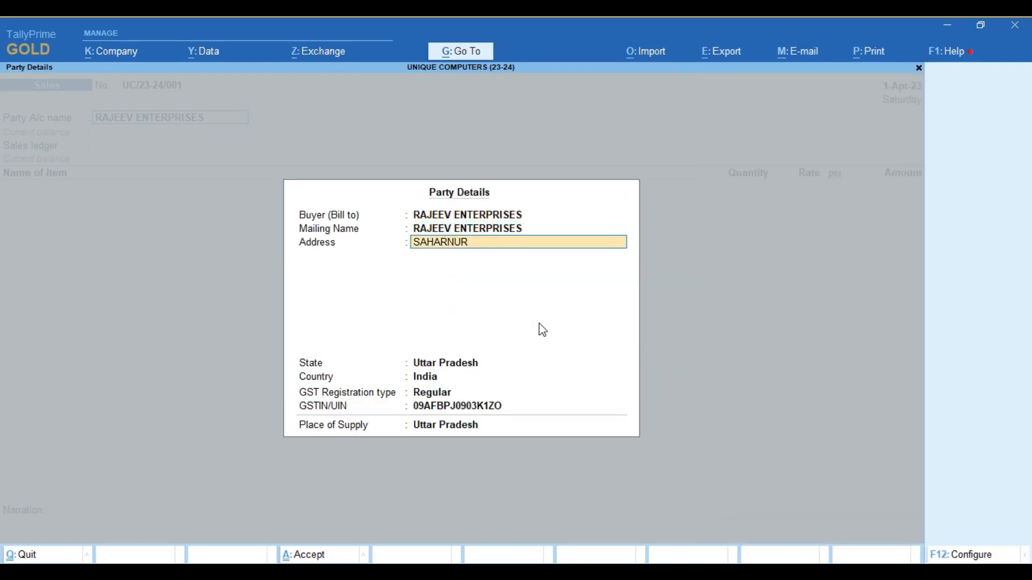
key(Return)
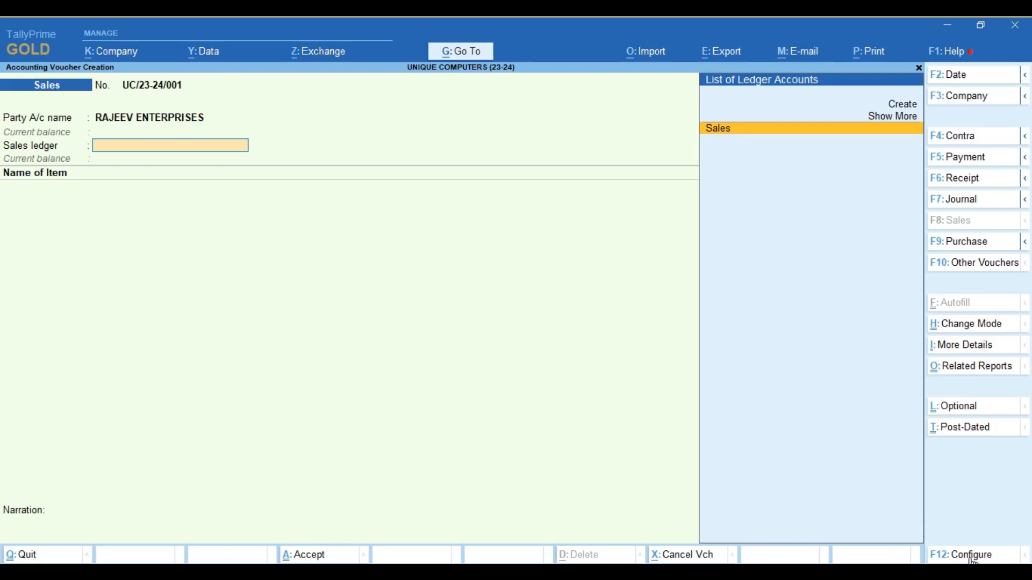
- Set buyer details and dispatch/order/export details to No, then reconfirm RAJEEV ENTERPRISES as party
click(955, 560)
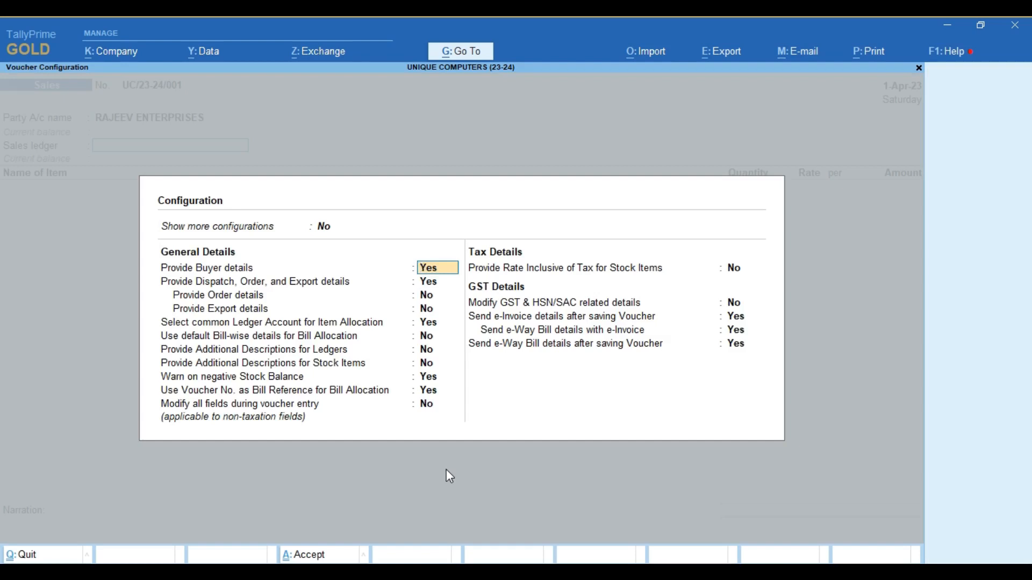
text(N)
key(Return)
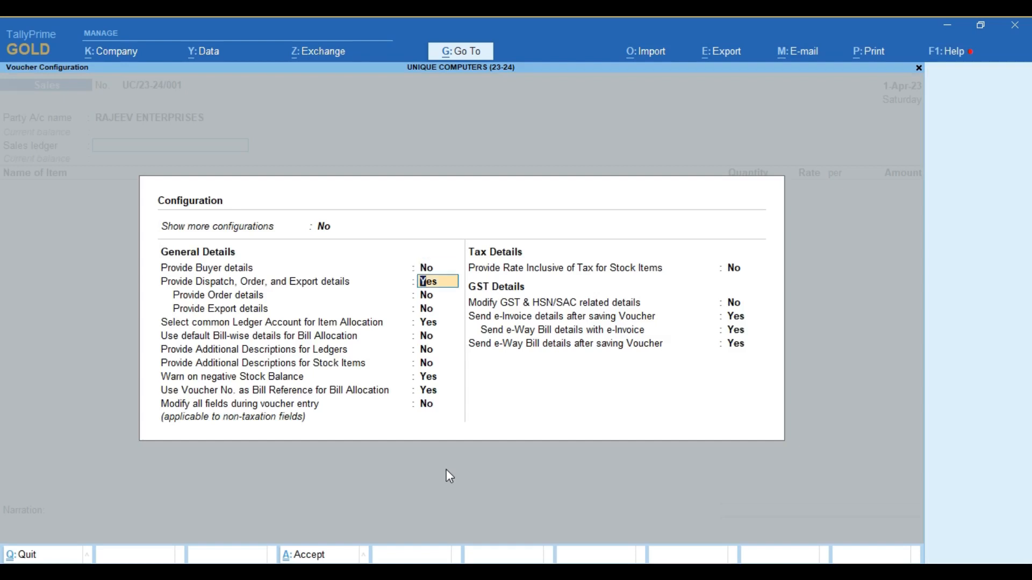
text(N)
key(Return)
key(ctrl+a)
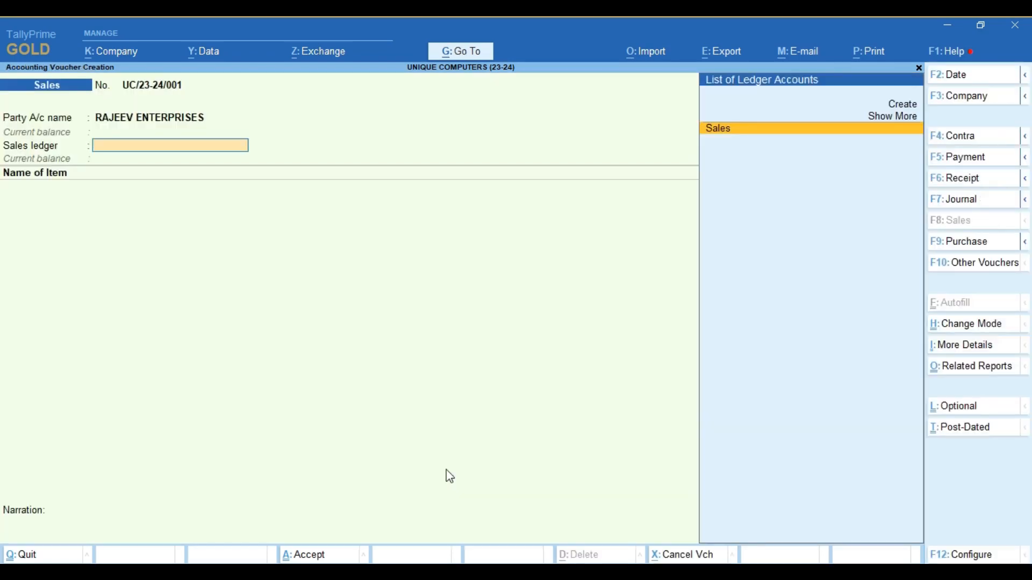
key(BackSpace)
key(Return)
key(Return)
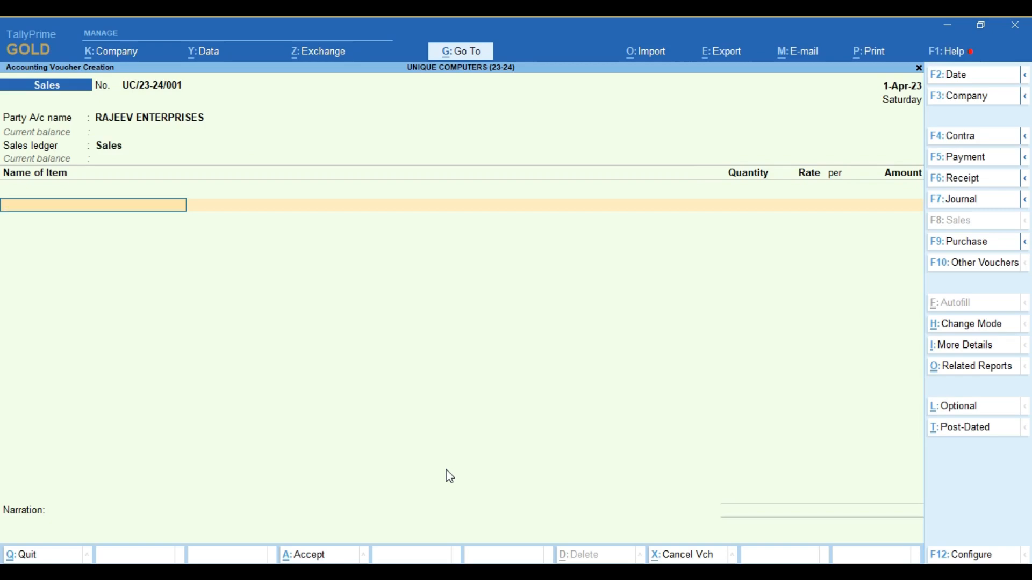
- Create a new stock item named DESKTOP from the item line with Alt+C
key(alt+c)
text(DESKTOP)
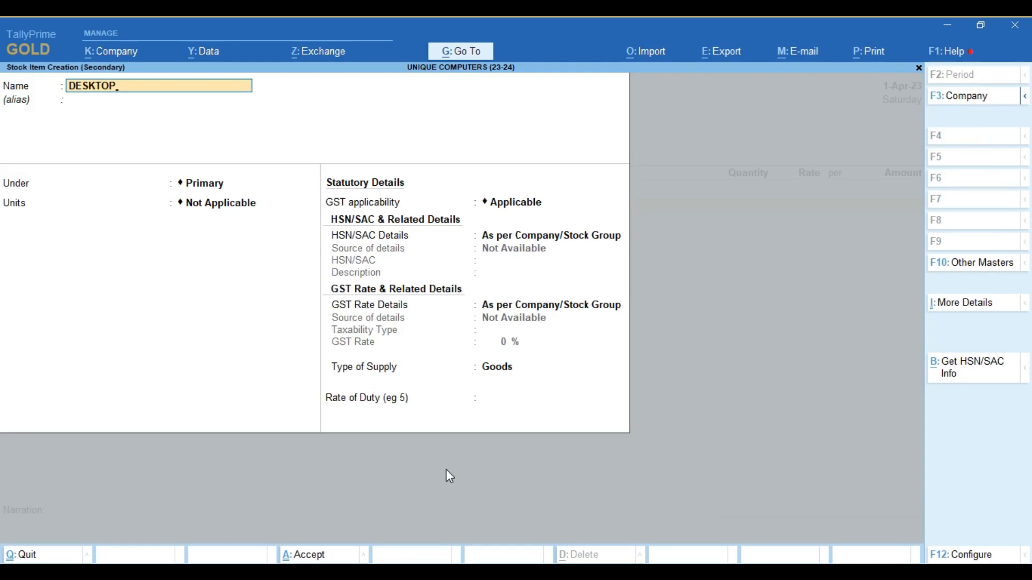
key(Return)
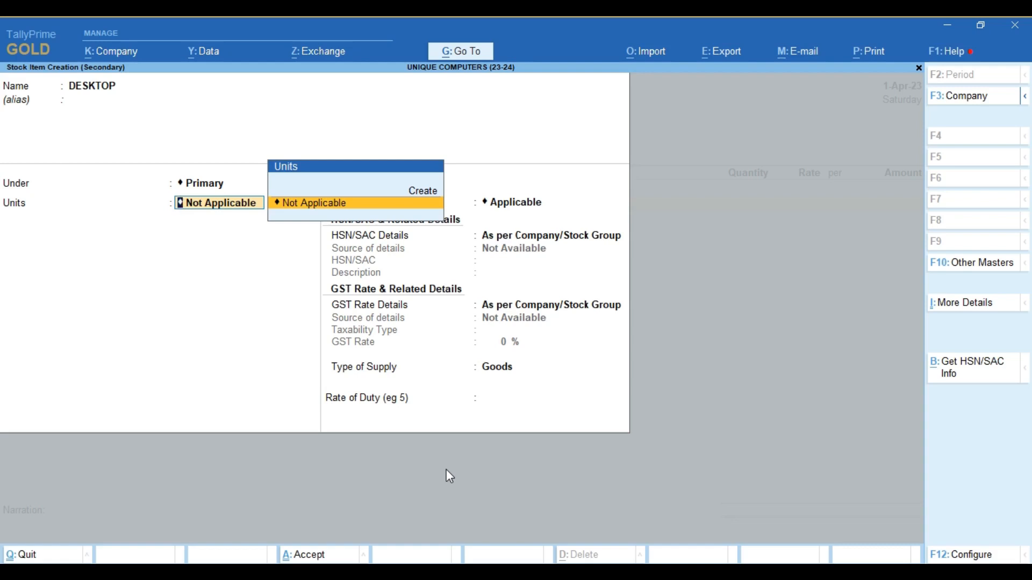
- Choose Create in the DESKTOP item's Units list to start a new unit
key(Up)
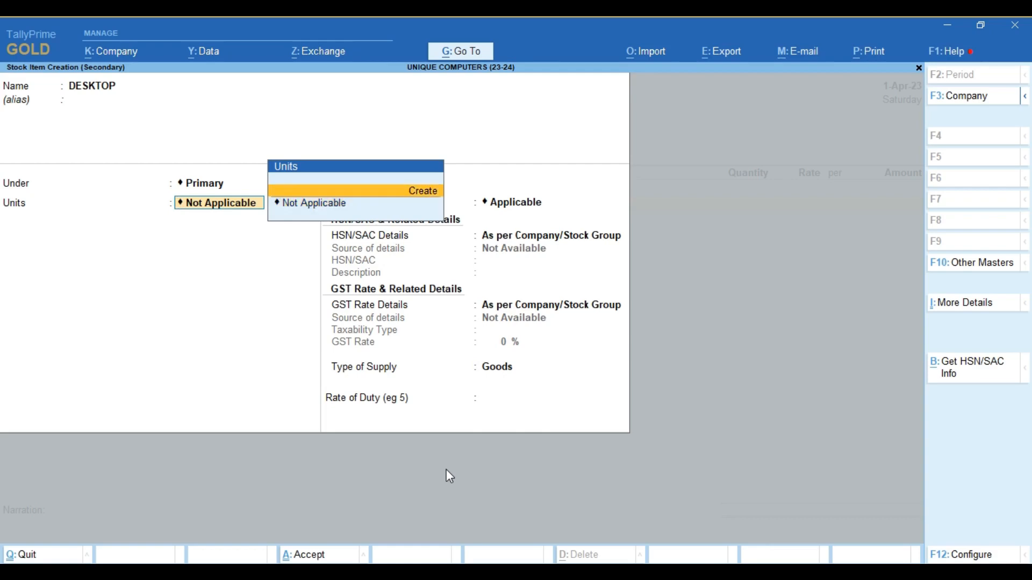
key(Return)
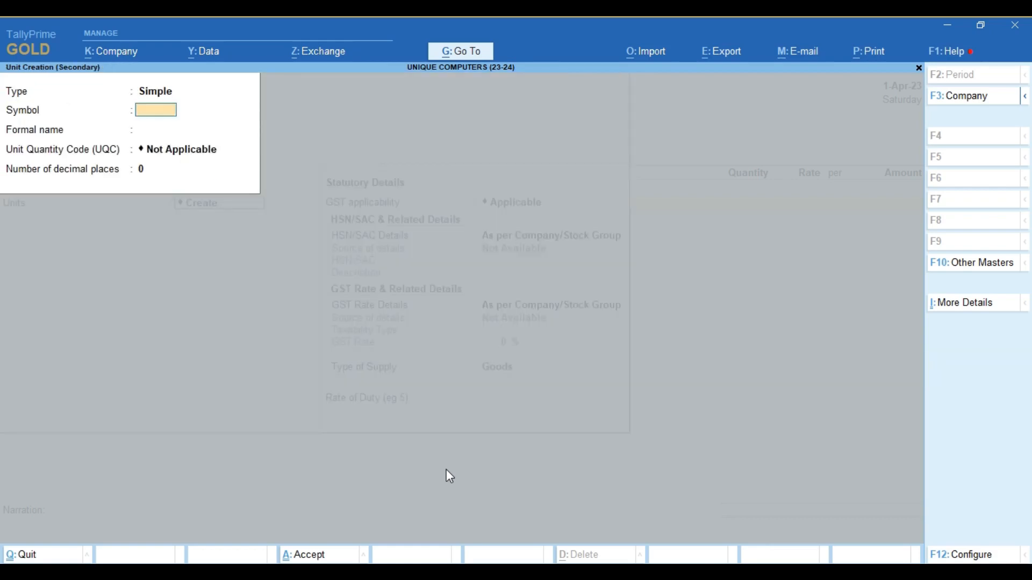
- Create unit NOS with formal name NUMBER, UQC Not Applicable and 0 decimal places
text(NOS)
key(Return)
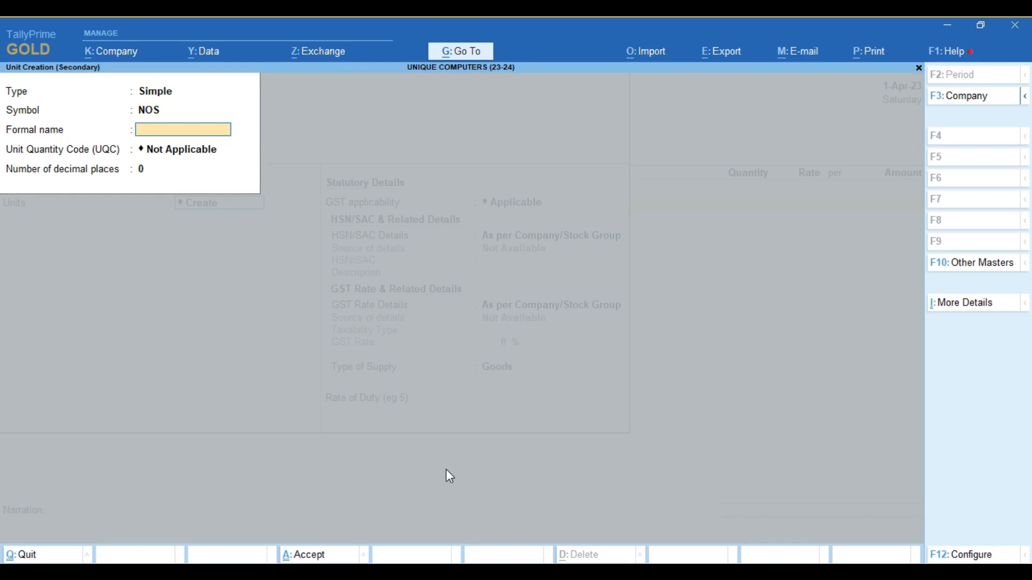
text(NUMBER)
key(Return)
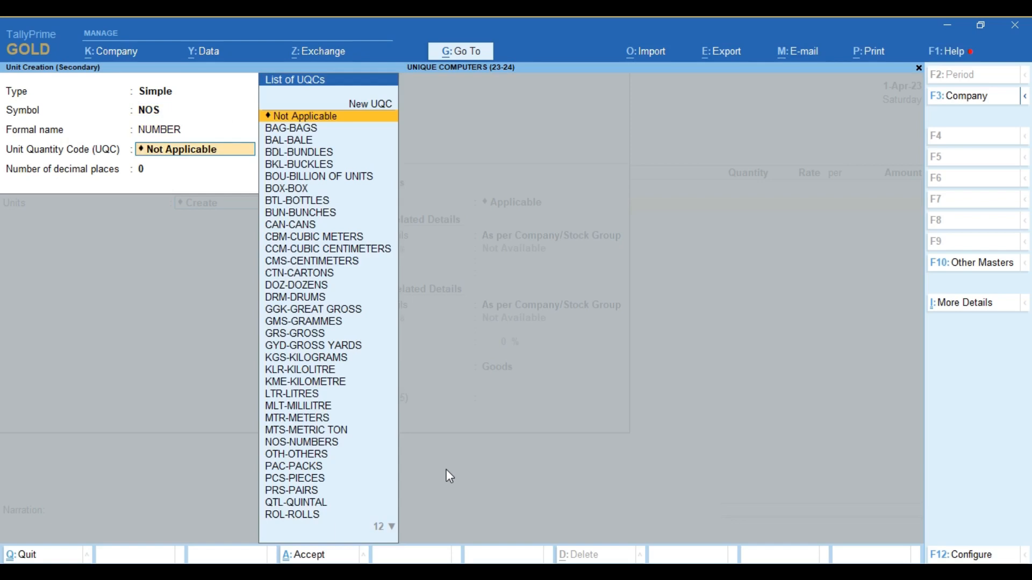
key(Return)
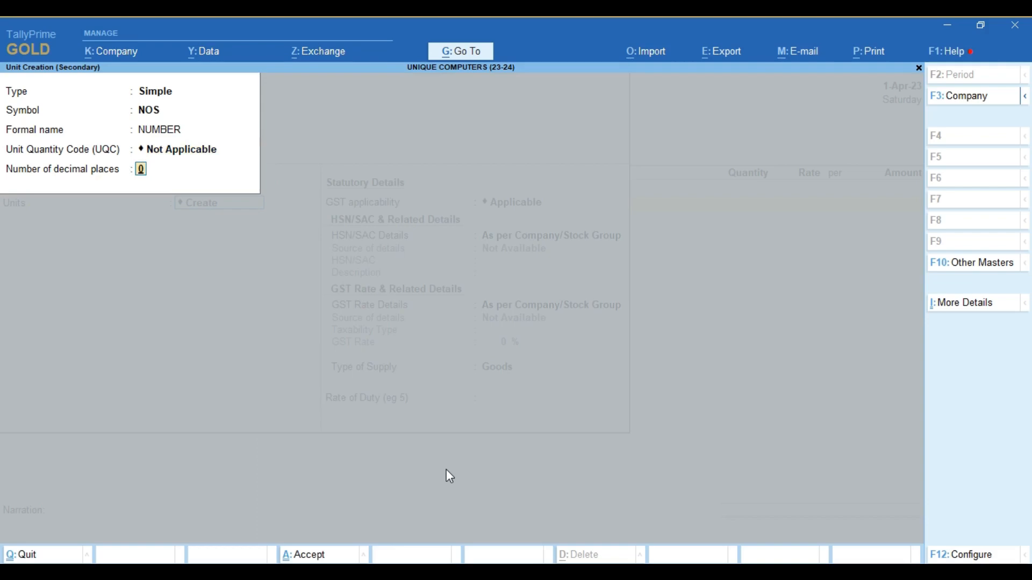
key(Return)
key(Return)
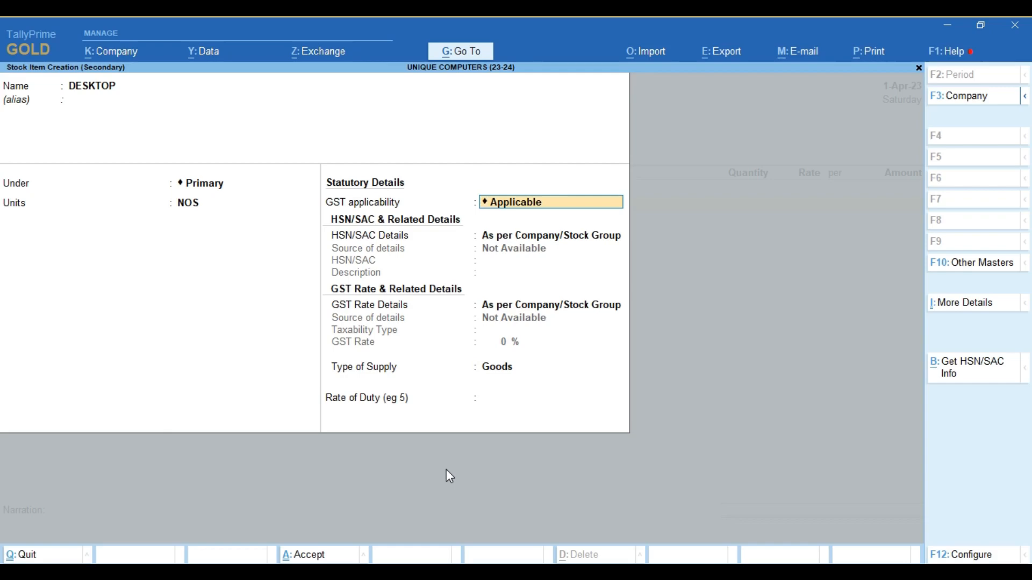
- Specify HSN/SAC details on the DESKTOP item with code 7676
key(Return)
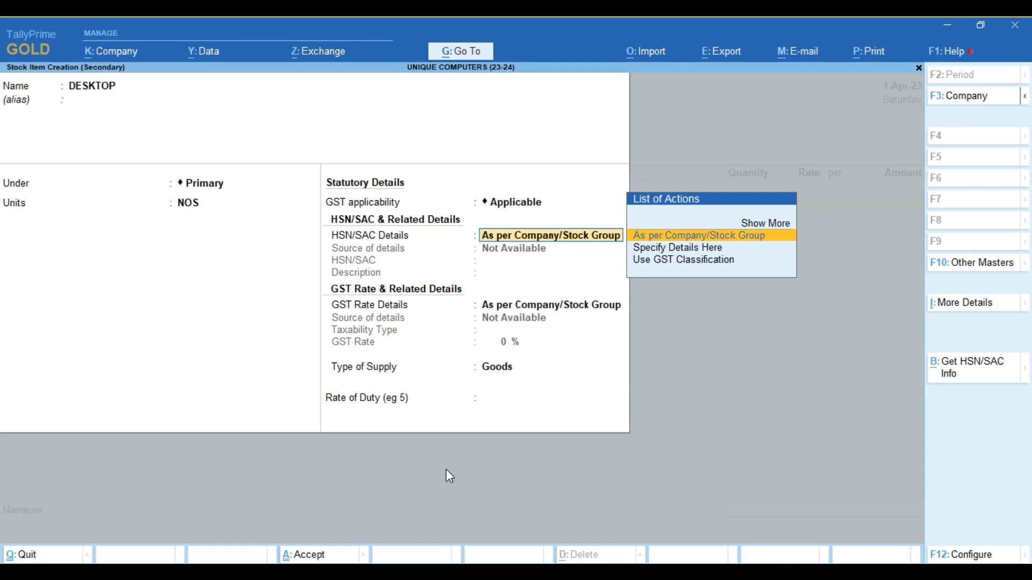
key(Down)
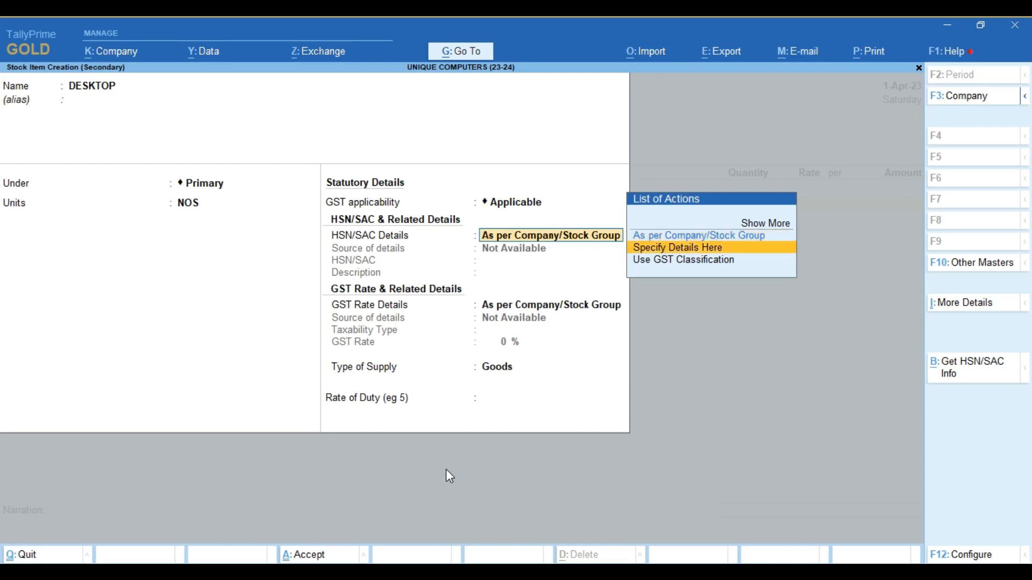
key(Return)
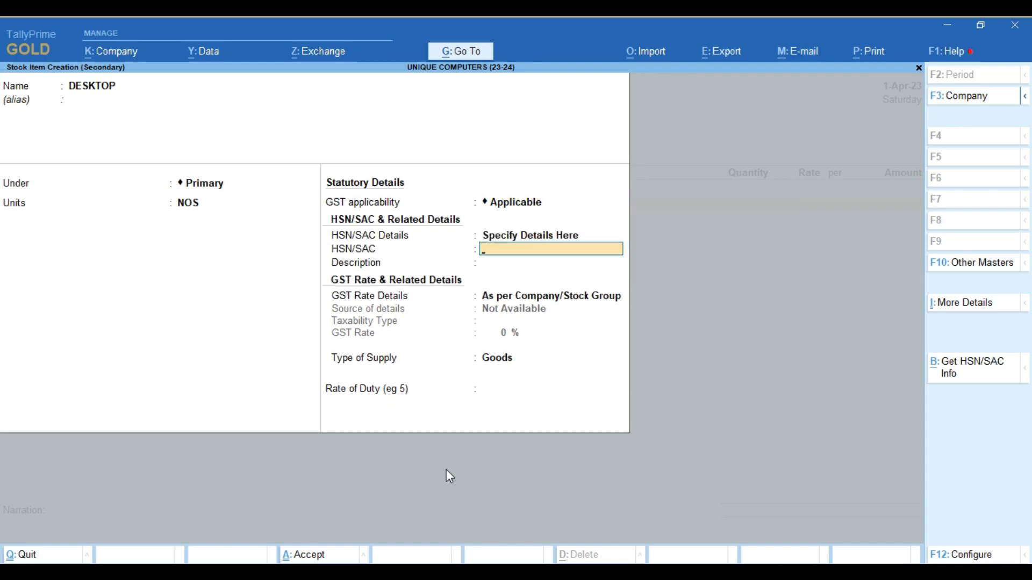
text(7676)
key(Return)
key(Return)
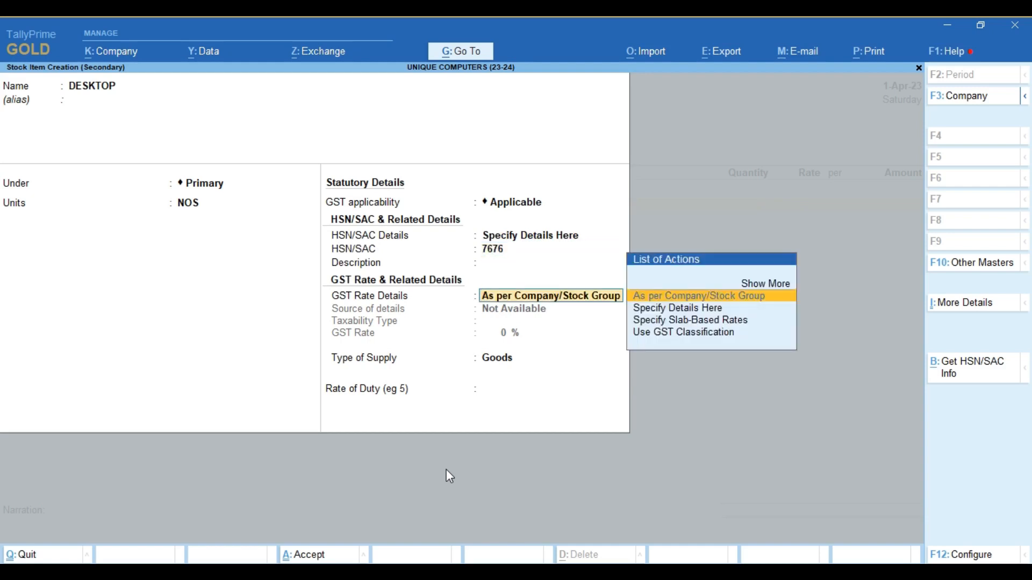
- Specify GST rate details as Taxable at 18% for Goods, and save DESKTOP
key(Down)
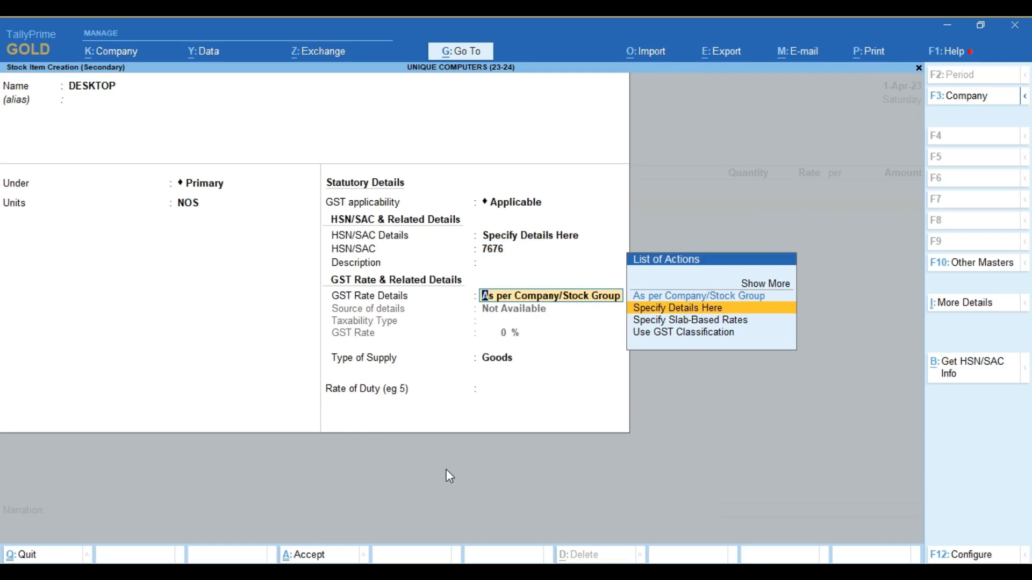
key(Return)
key(Return)
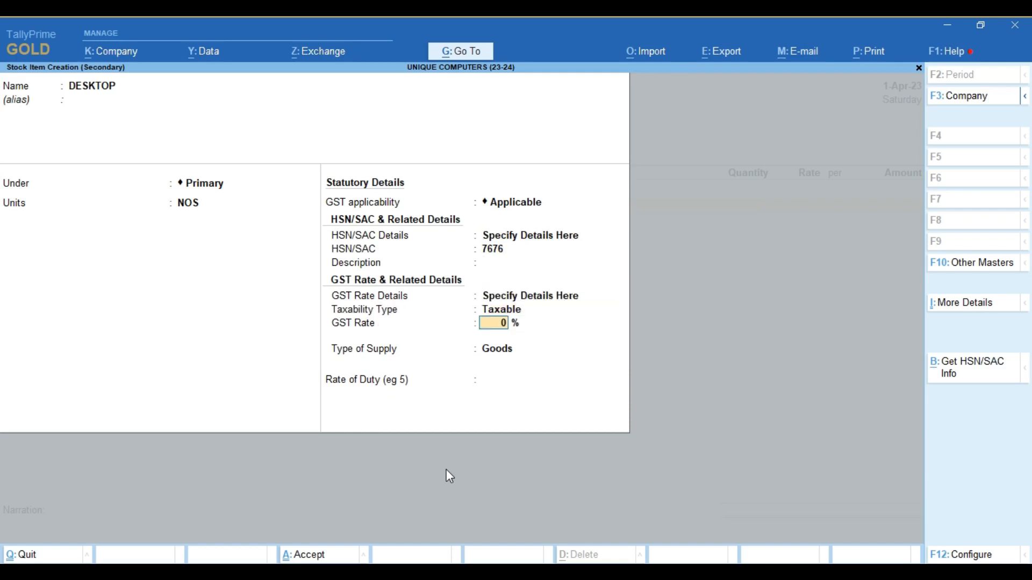
text(18)
key(Return)
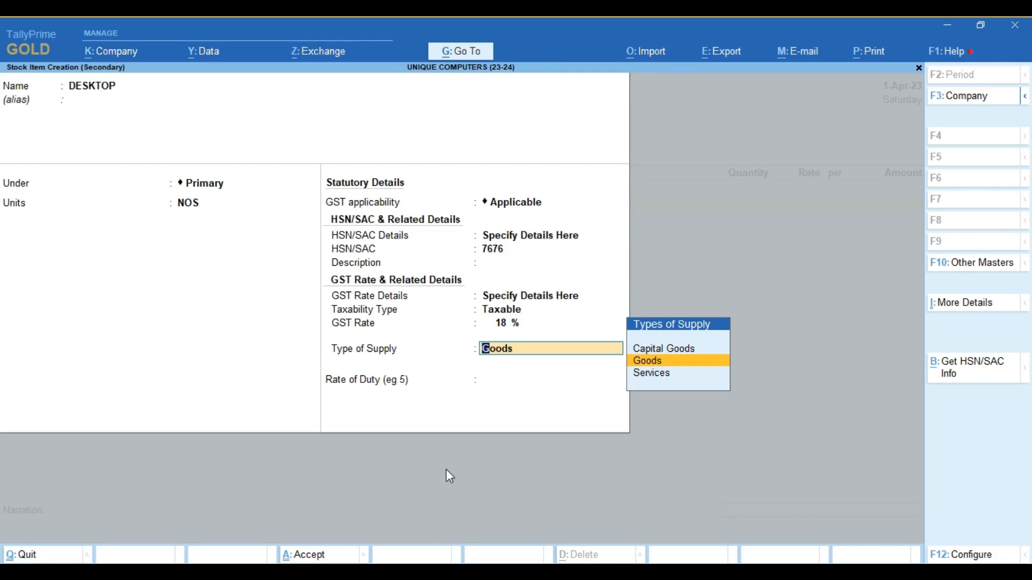
key(Return)
key(Return)
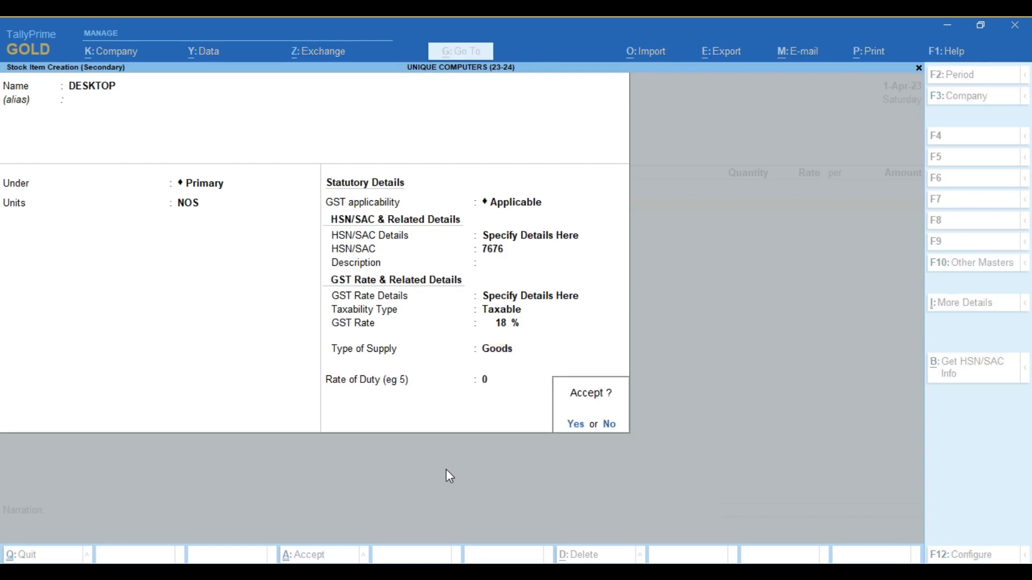
key(Return)
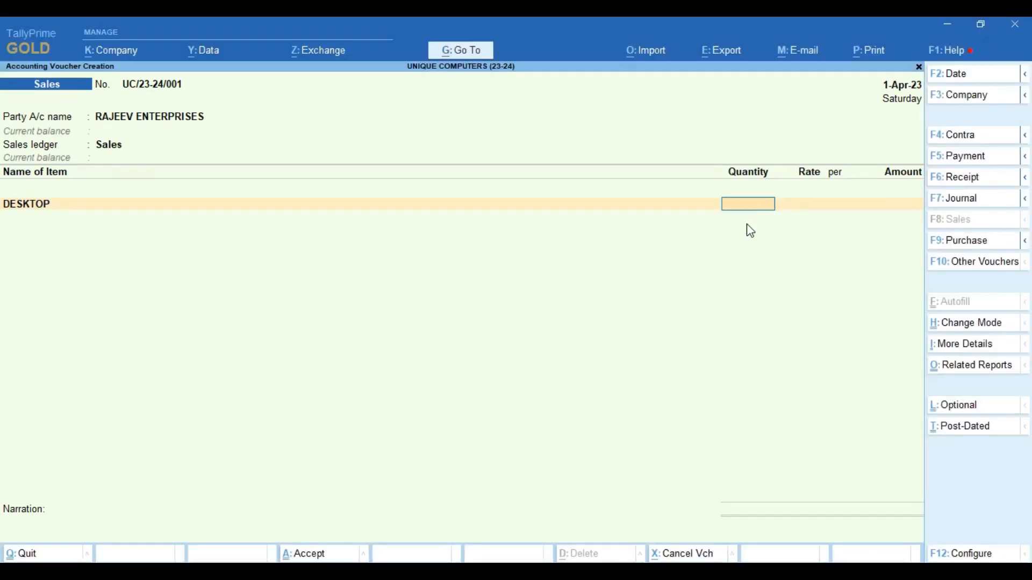
- Enter 12 NOS of DESKTOP at a rate of 40,000
text(12)
key(Return)
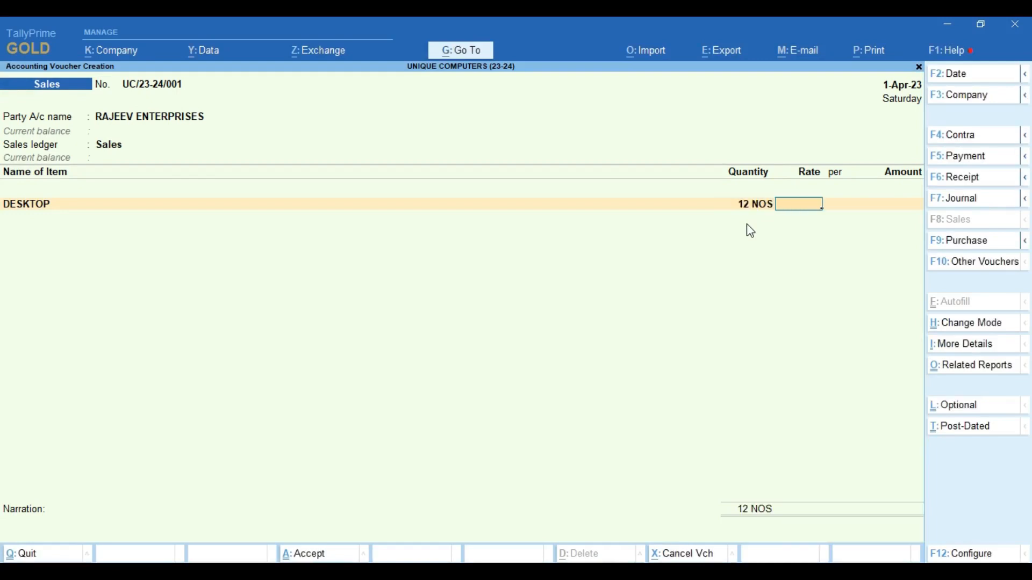
text(40000)
key(Return)
key(Return)
key(Return)
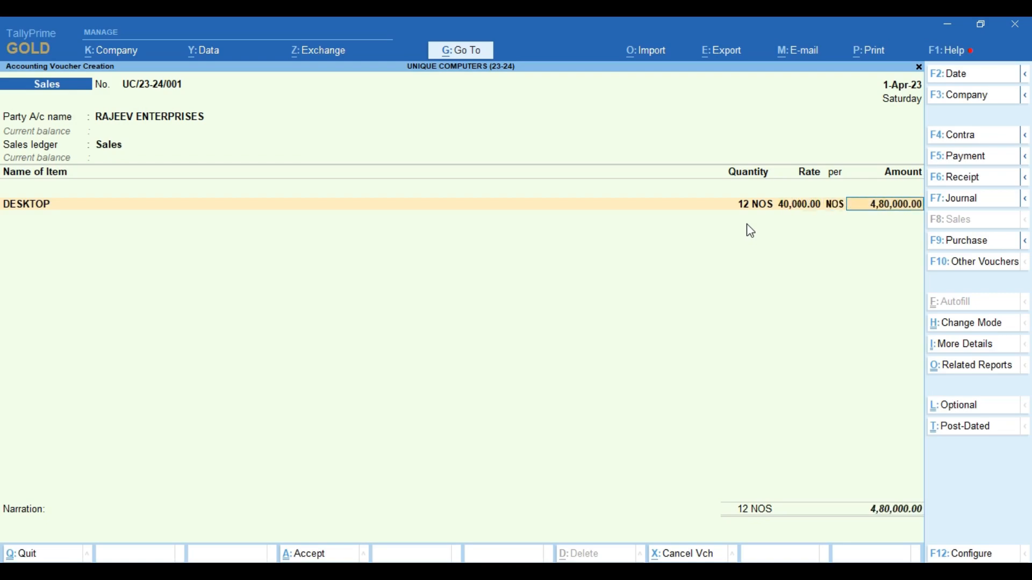
- Add CGST, SGST and IGST ledgers, with IGST at 86,400, and try saving the voucher
text(cg)
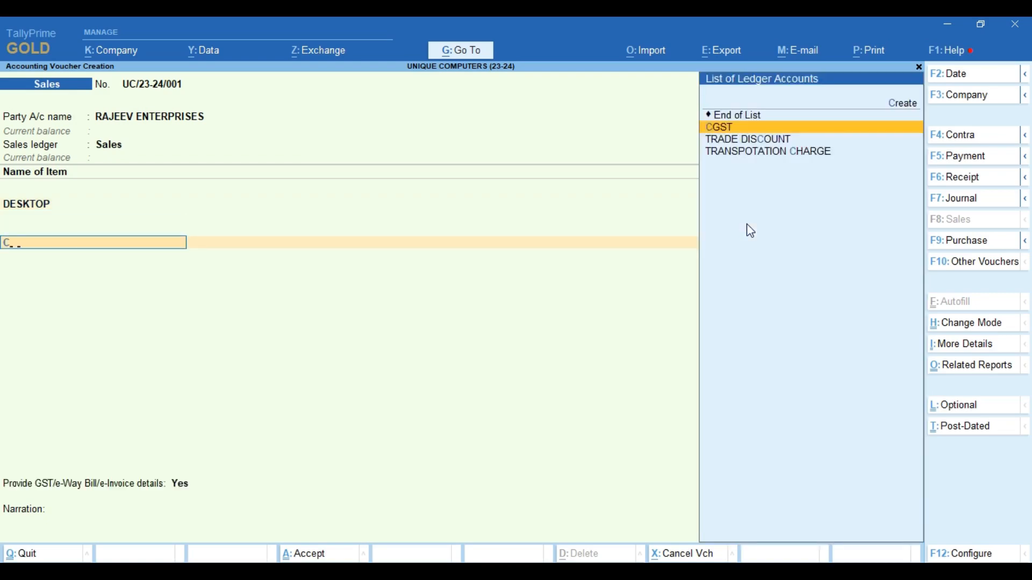
key(Return)
key(Return)
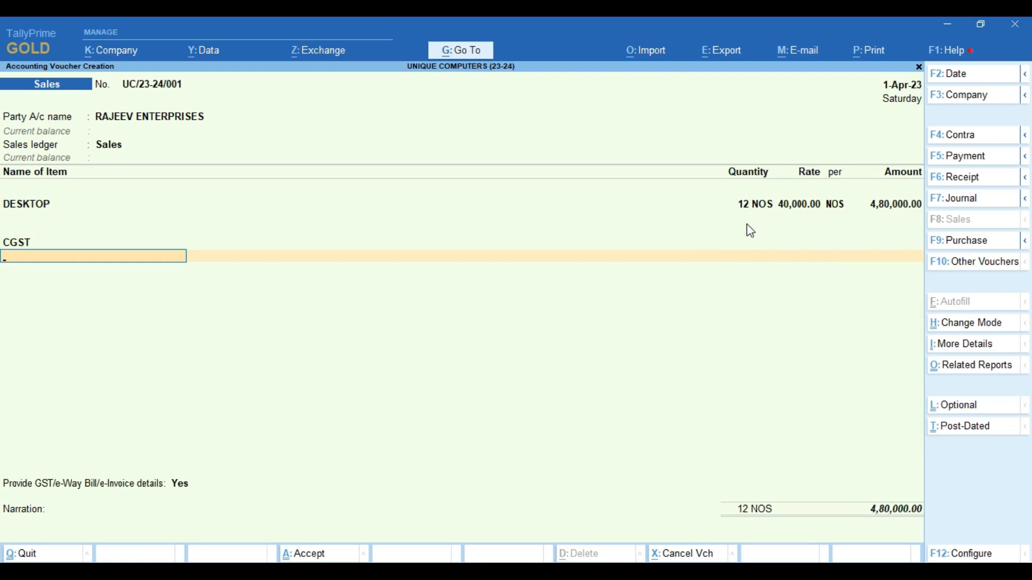
text(SG)
key(Return)
key(Return)
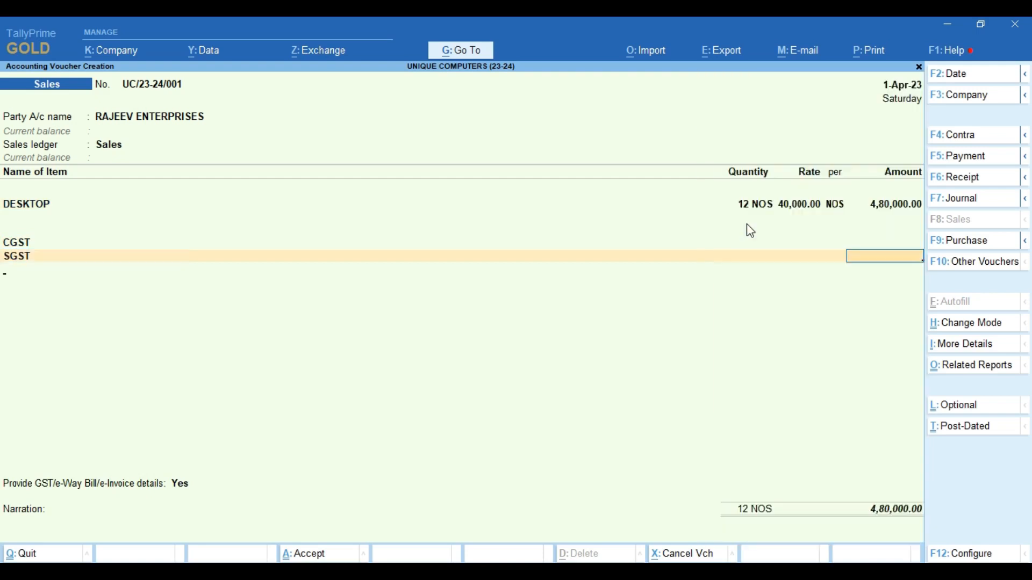
text(IG)
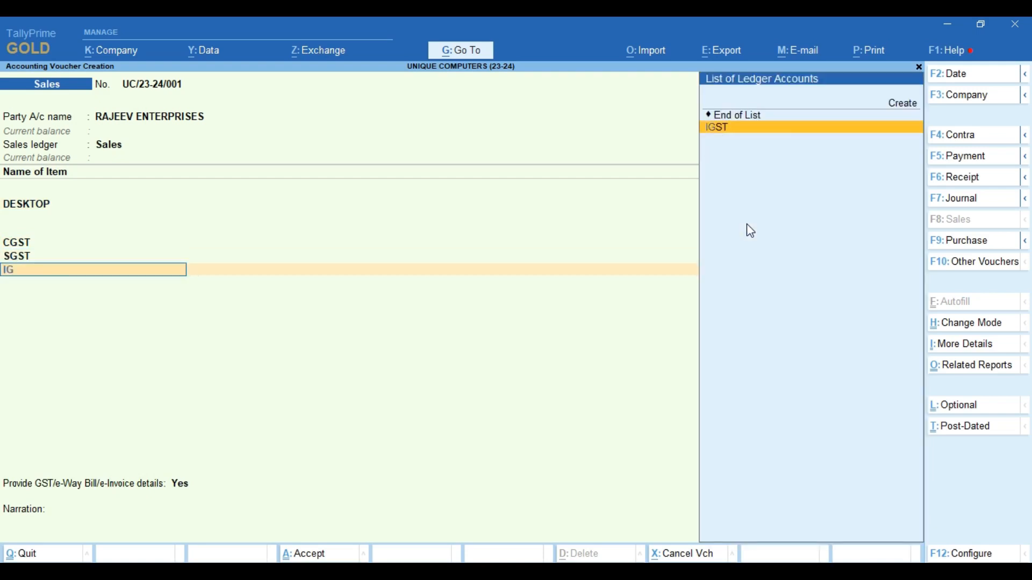
key(Return)
key(Return)
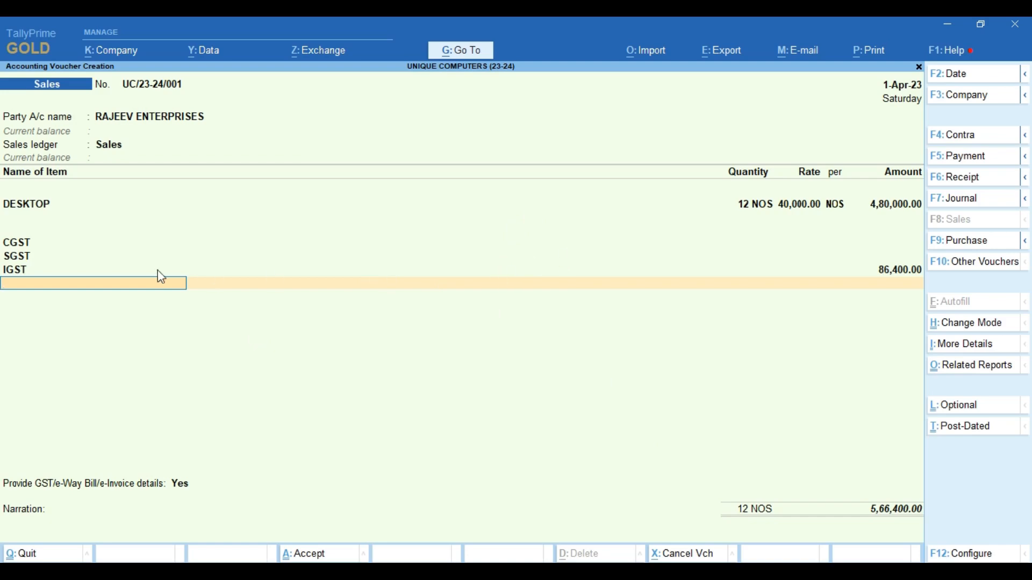
key(ctrl+a)
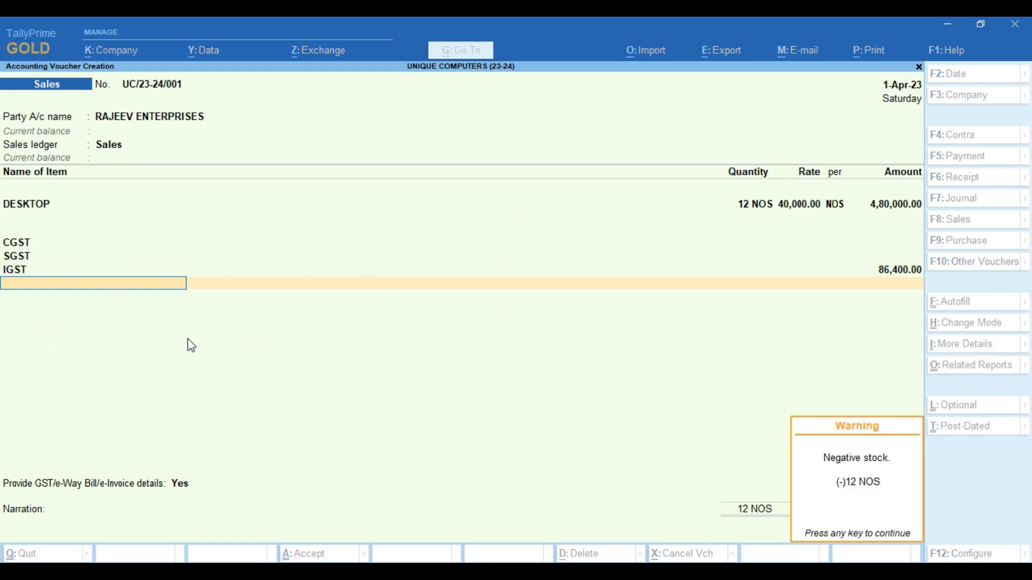
- Dismiss the negative-stock warning and open the Sales voucher type for alteration
click(493, 321)
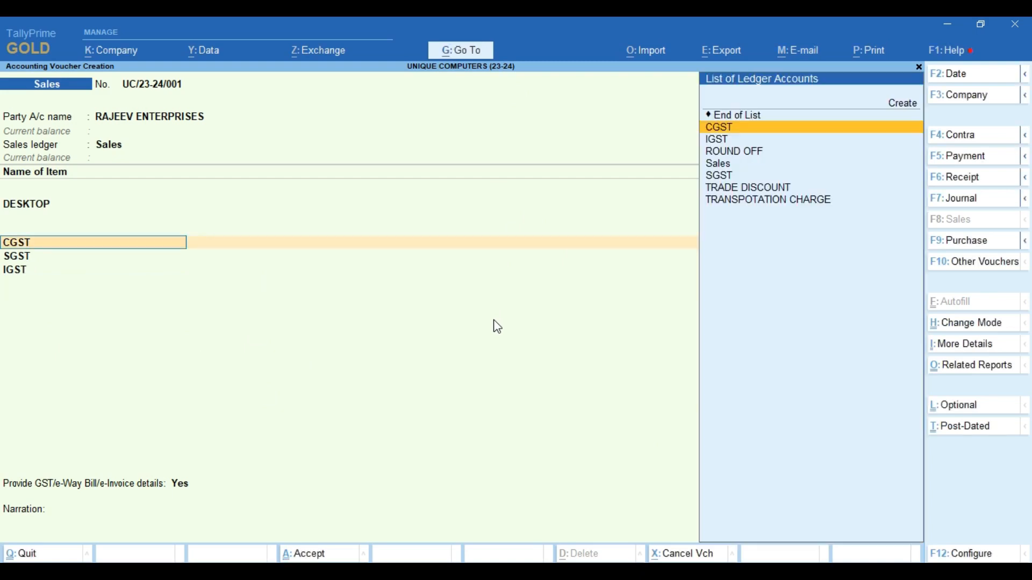
click(460, 59)
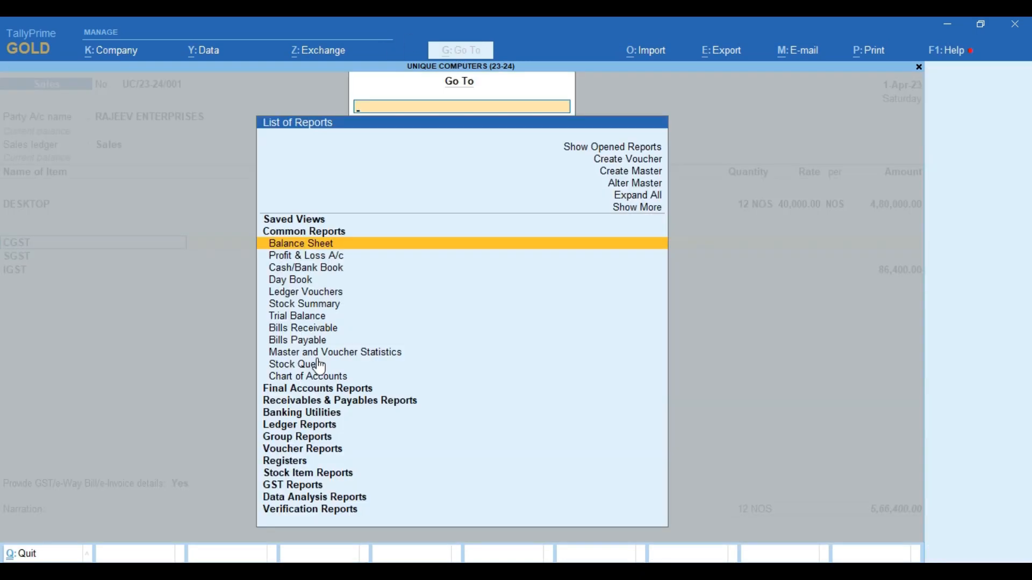
key(Up)
key(Up)
key(Up)
key(Up)
key(Up)
key(Up)
key(Down)
key(Down)
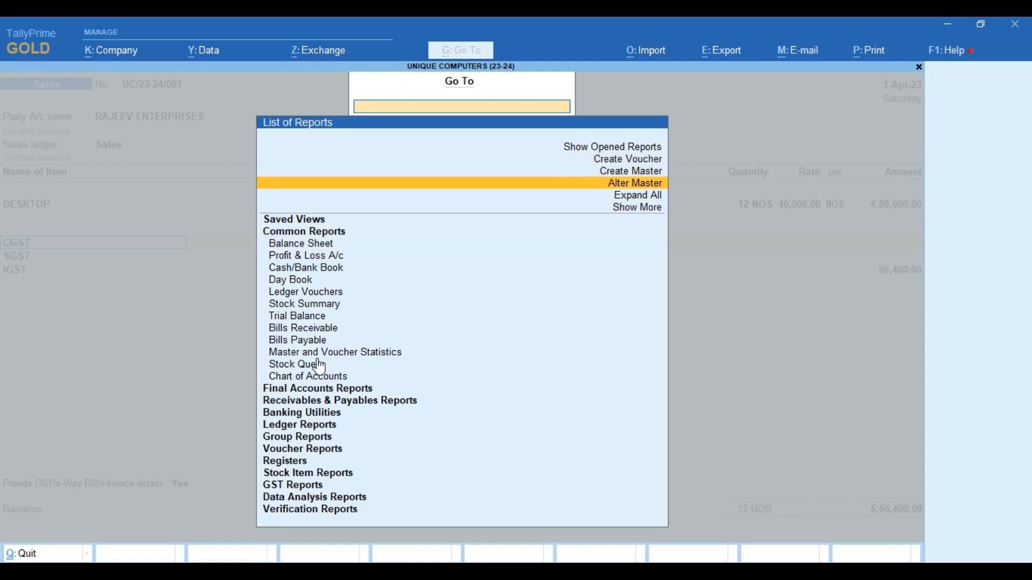
key(Return)
key(Down)
key(Down)
key(Down)
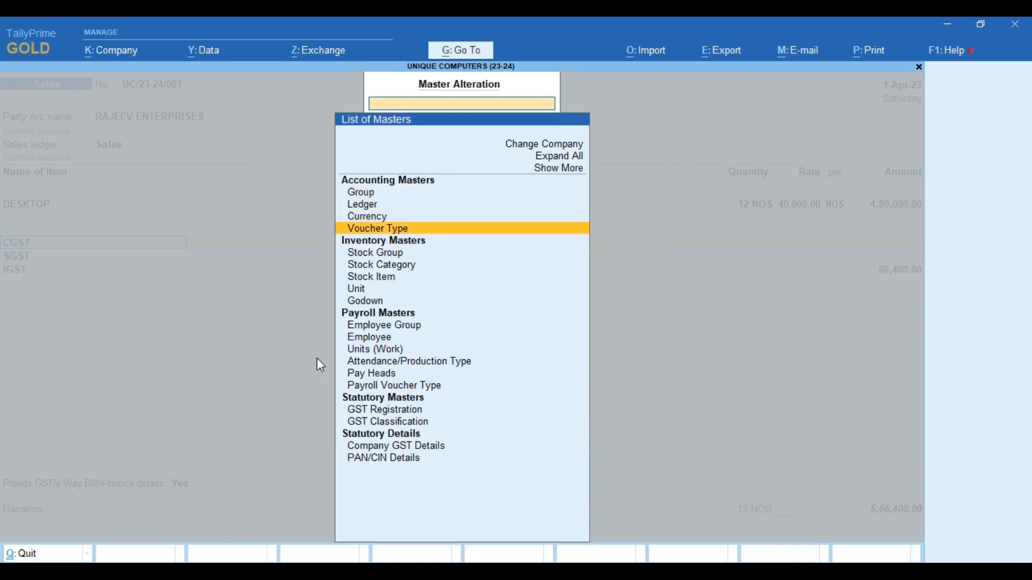
key(Return)
text(SA)
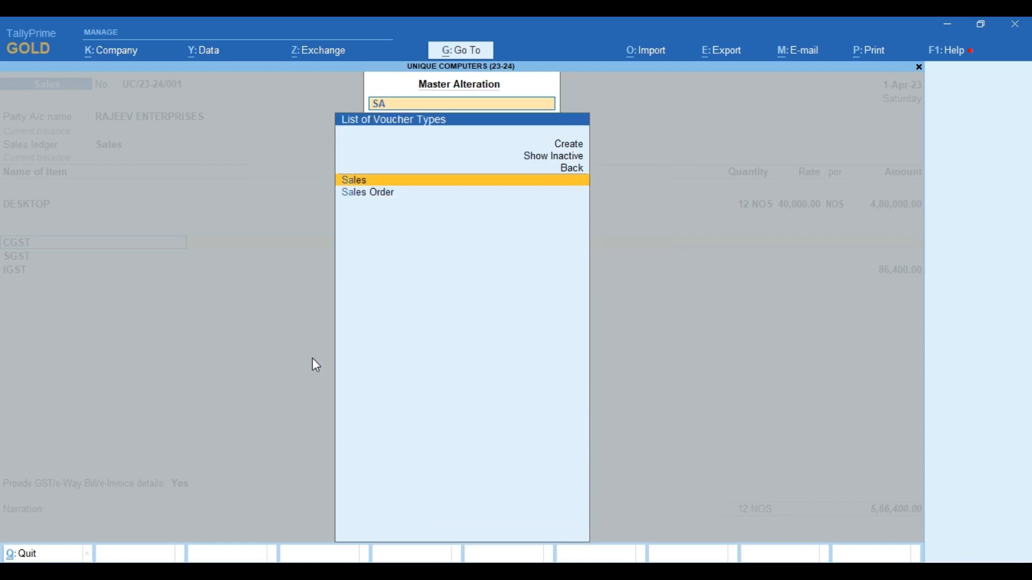
key(Return)
key(Return)
key(Return)
key(Return)
key(Return)
key(Return)
key(Return)
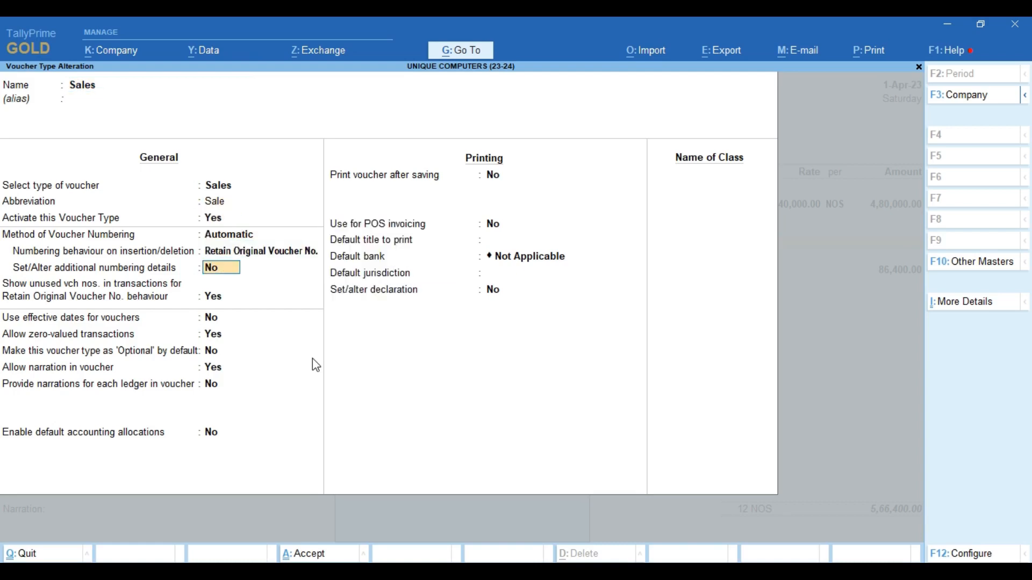
- Add a voucher class named SALES and open its settings
key(Return)
key(Return)
key(Return)
key(Return)
key(Return)
key(Return)
key(Return)
key(Return)
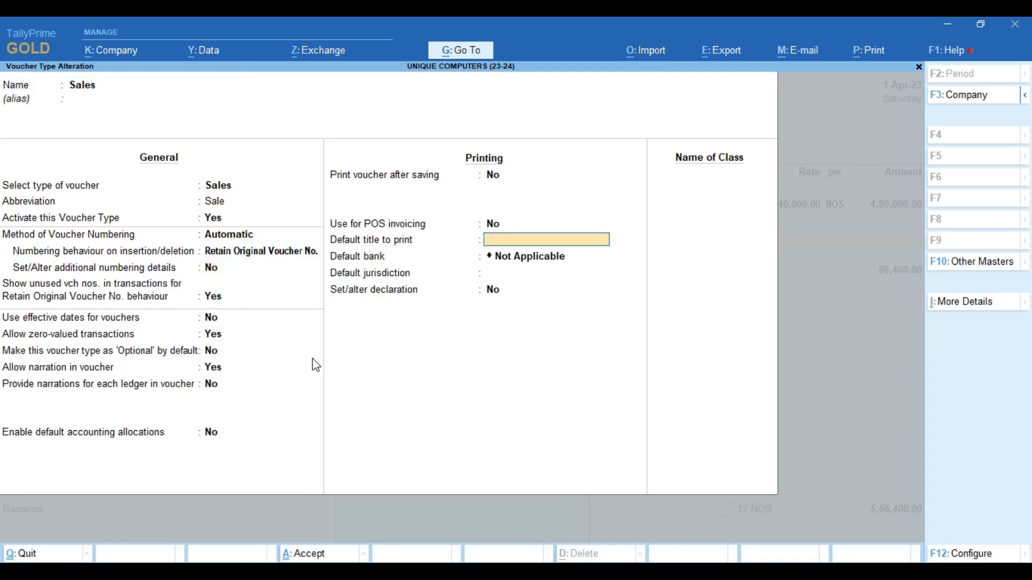
key(Return)
key(Return)
key(Return)
key(Return)
text(SALES)
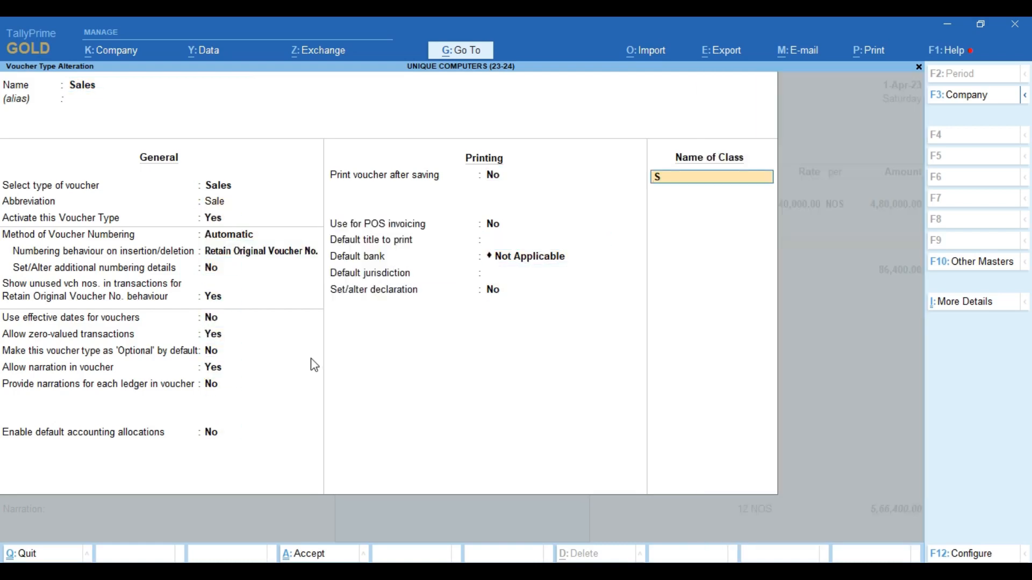
key(Return)
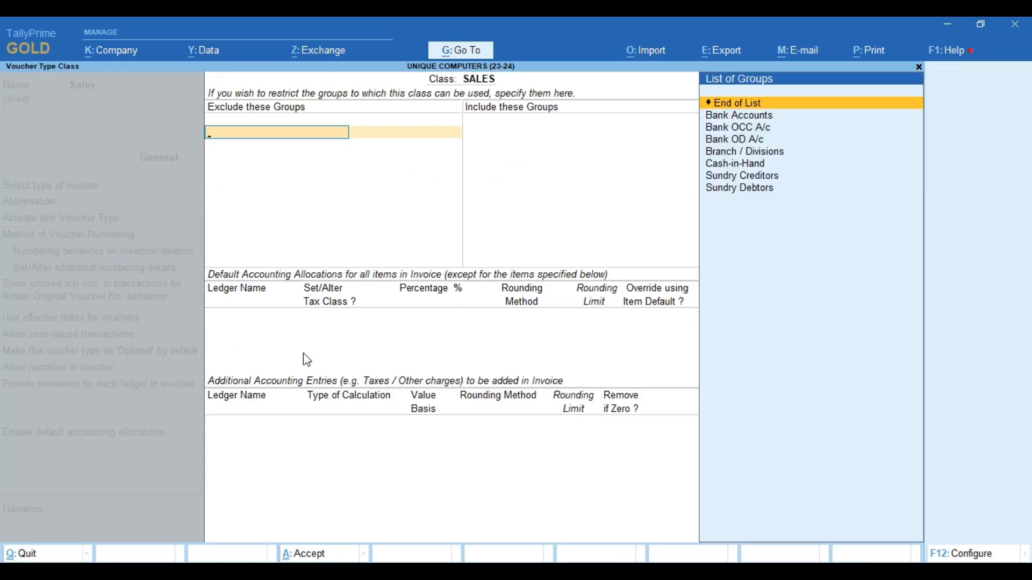
- Leave group lists empty, allocate 100% to Sales, and add transportation charge as user defined value
key(Return)
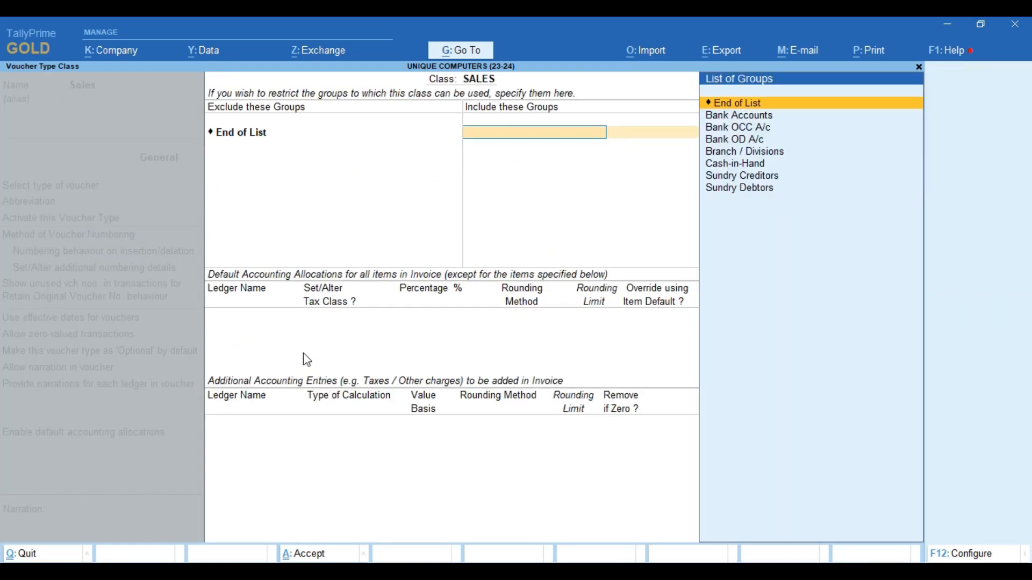
key(Return)
key(Return)
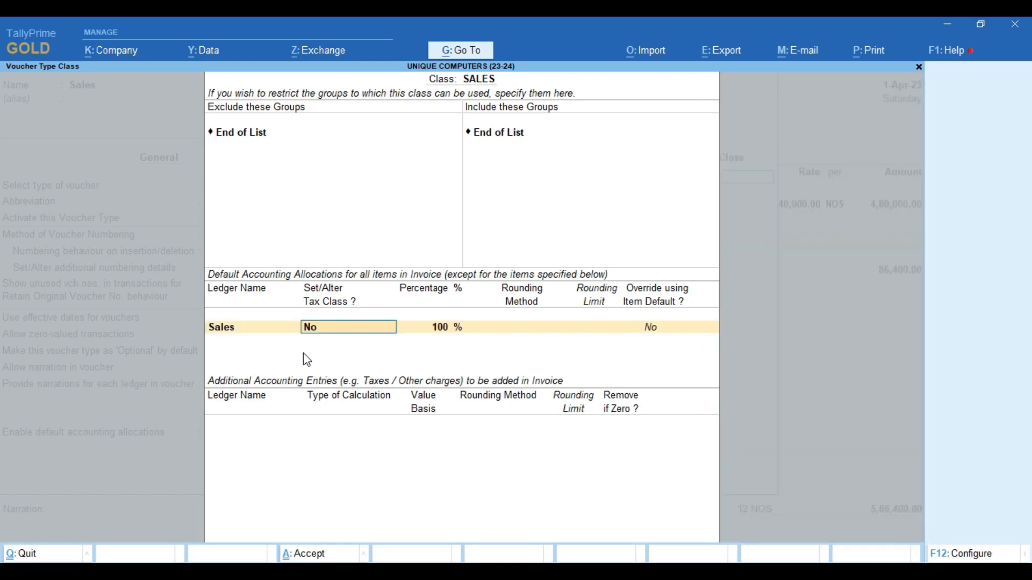
key(Return)
key(Return)
key(Return)
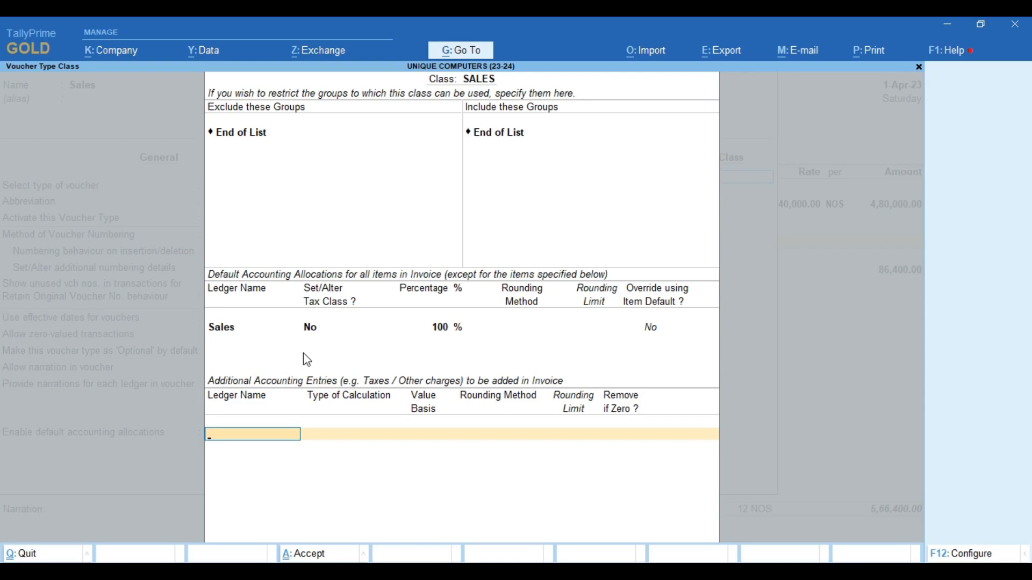
text(CG)
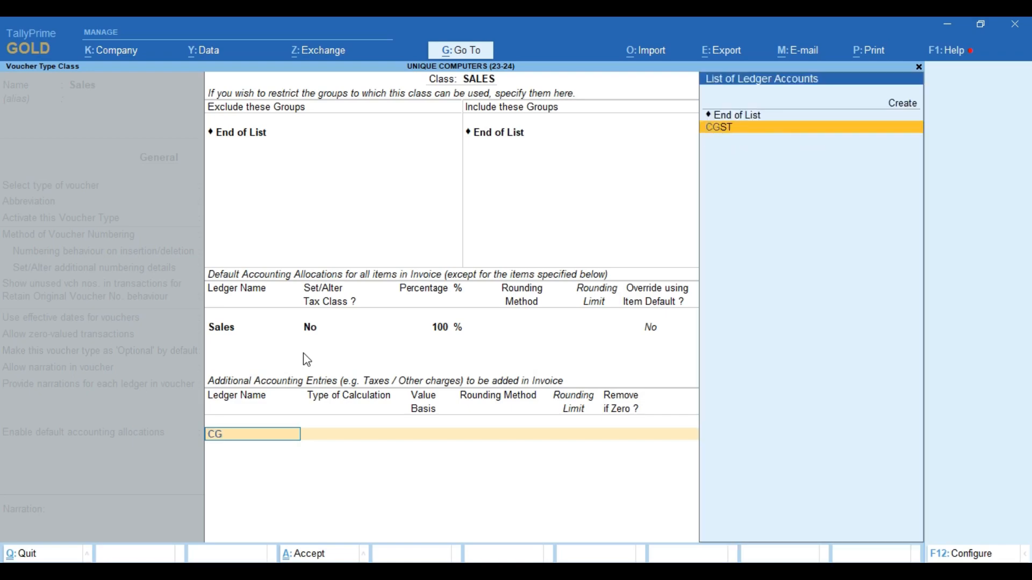
key(Return)
key(Return)
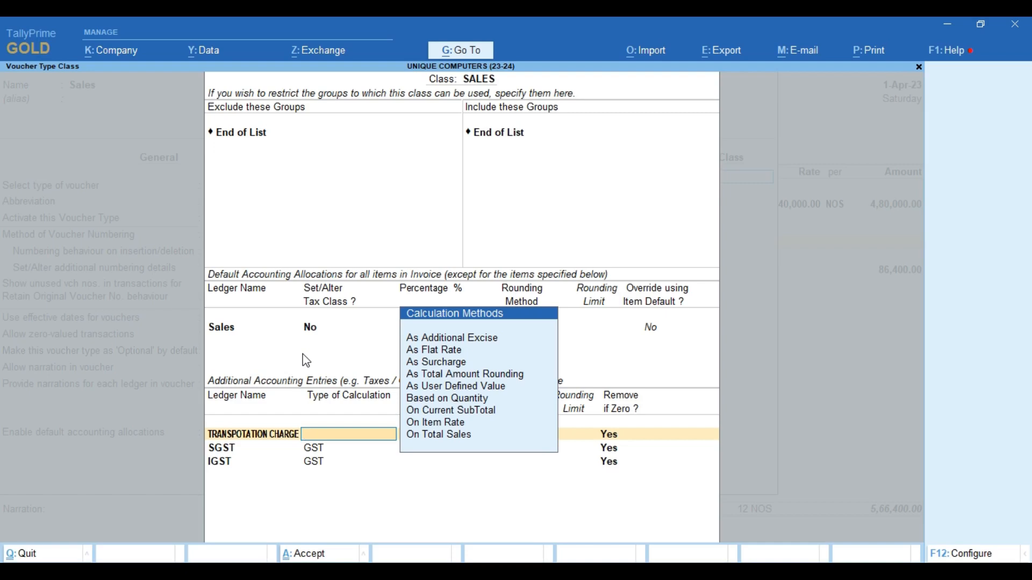
key(Down)
key(Down)
key(Down)
key(Down)
key(Down)
key(Down)
key(Down)
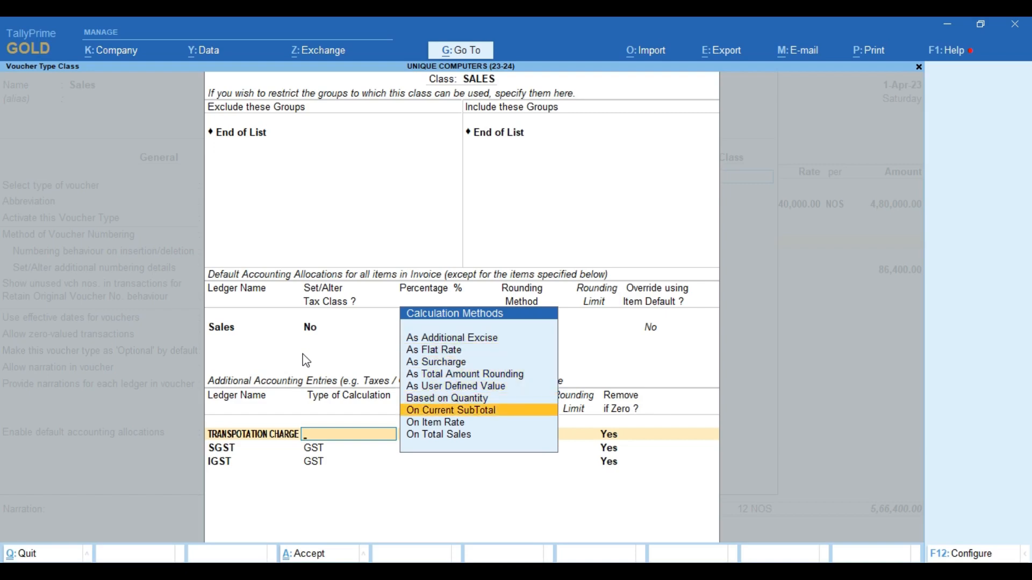
key(Up)
key(Up)
key(Return)
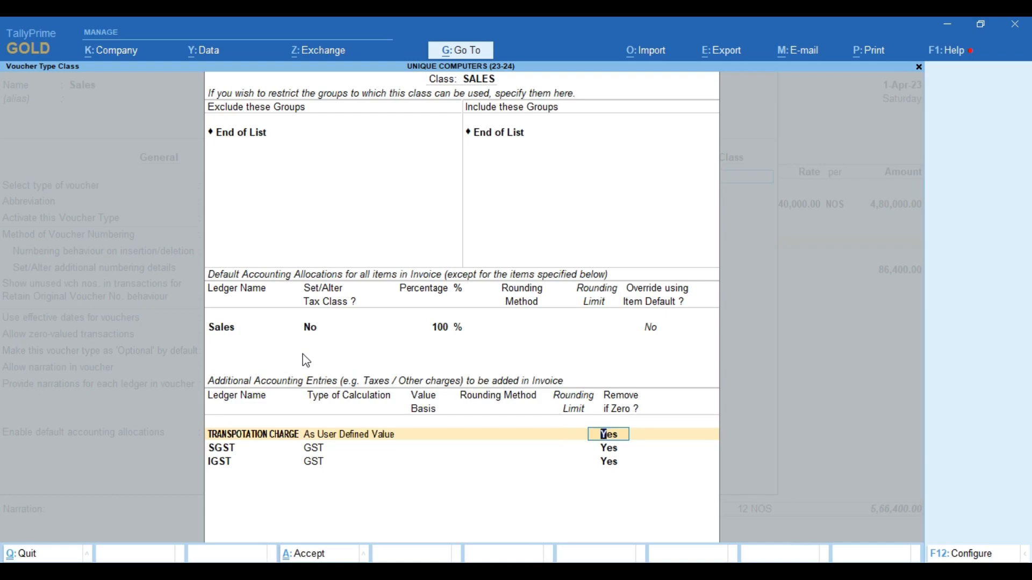
key(Return)
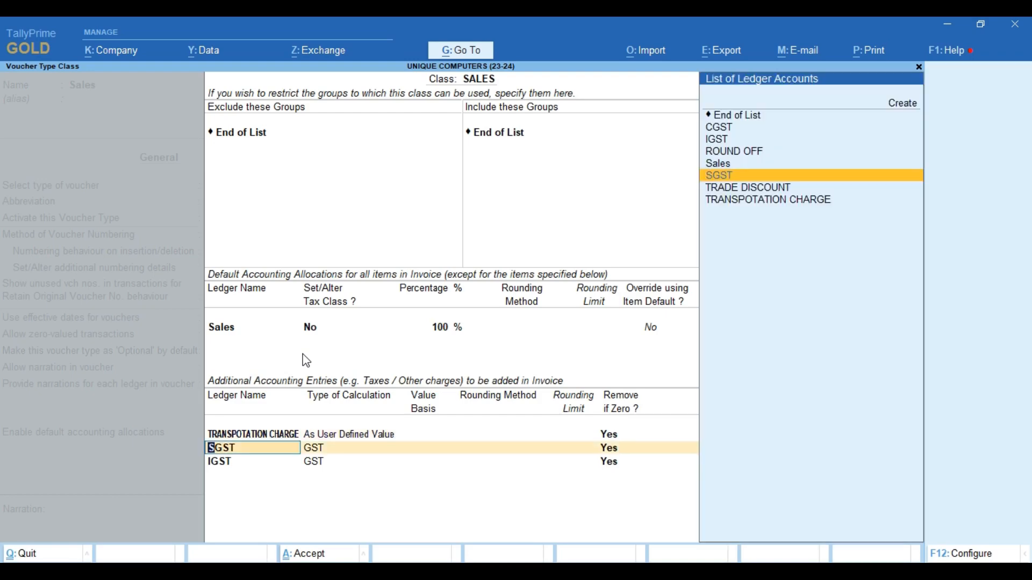
- Add CGST, SGST and IGST as additional accounting entries
text(CG)
key(Return)
key(Return)
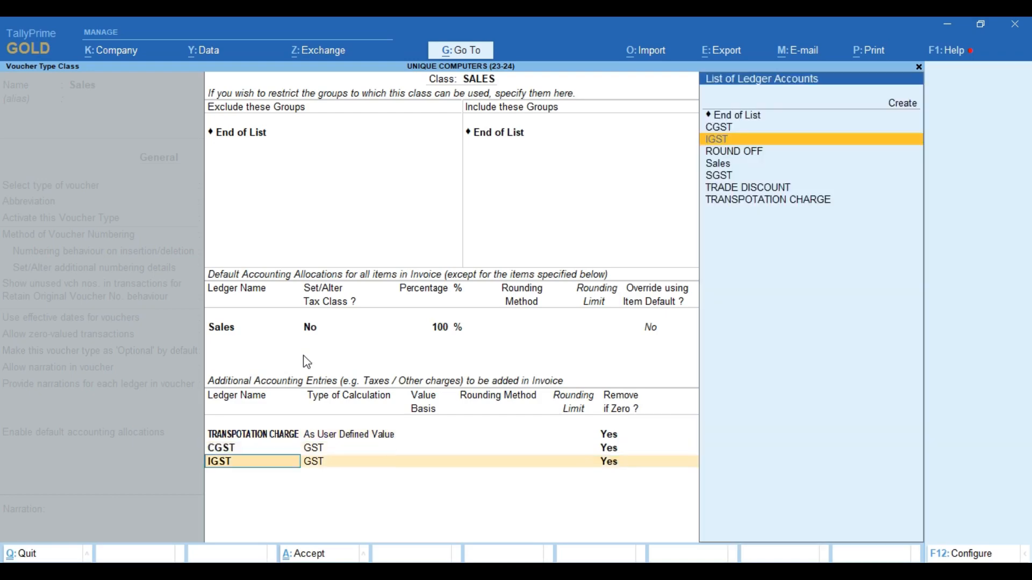
text(SG)
key(Return)
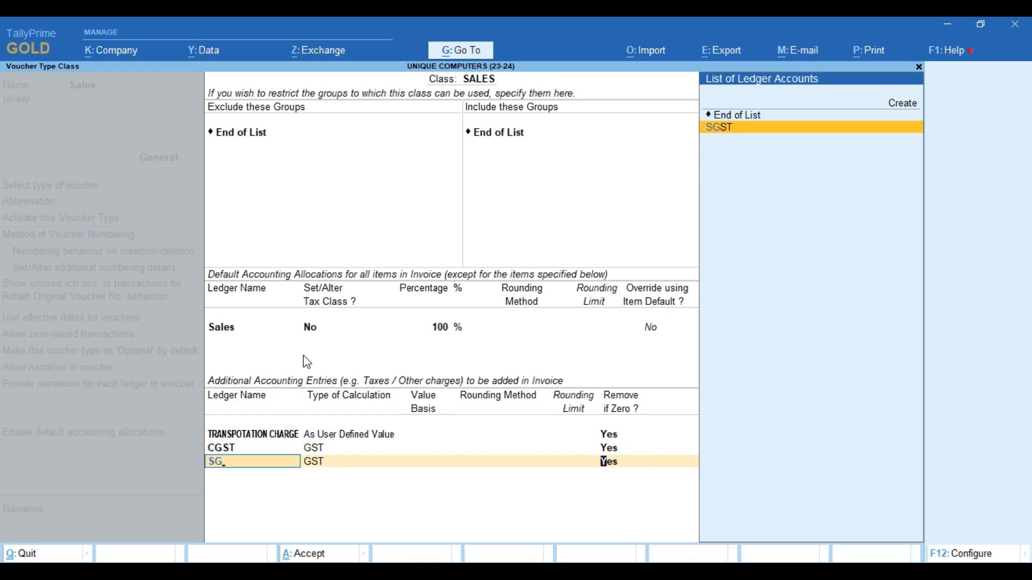
key(Return)
text(IG)
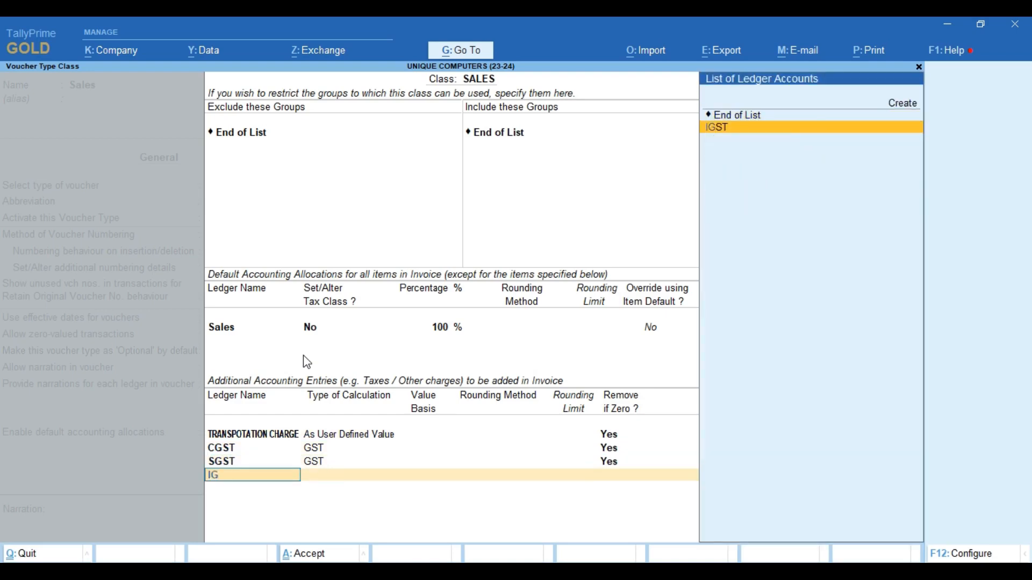
key(Return)
key(Return)
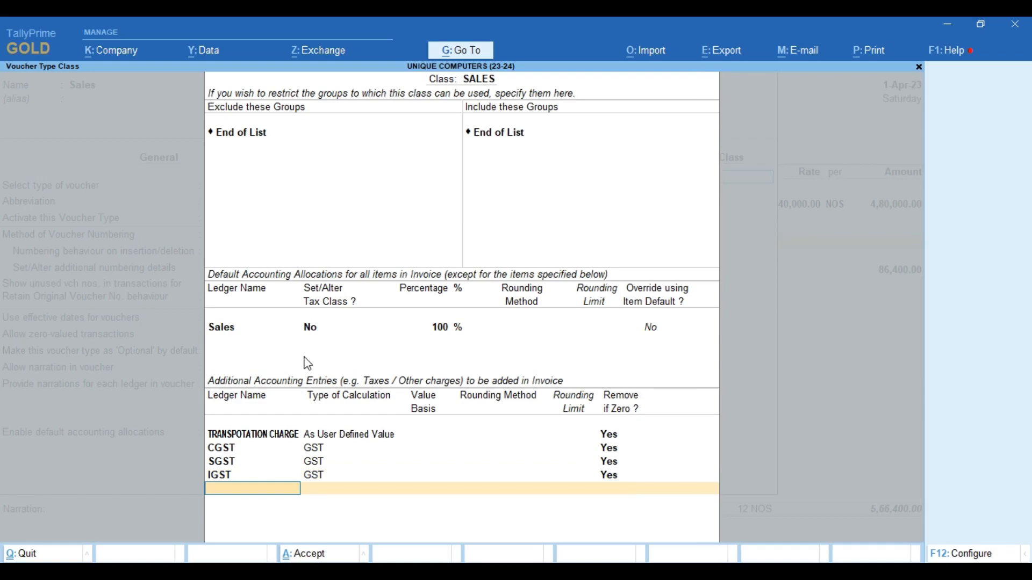
- Add ROUND OFF with normal total-amount rounding, limit 1, and accept the class
text(R)
key(Return)
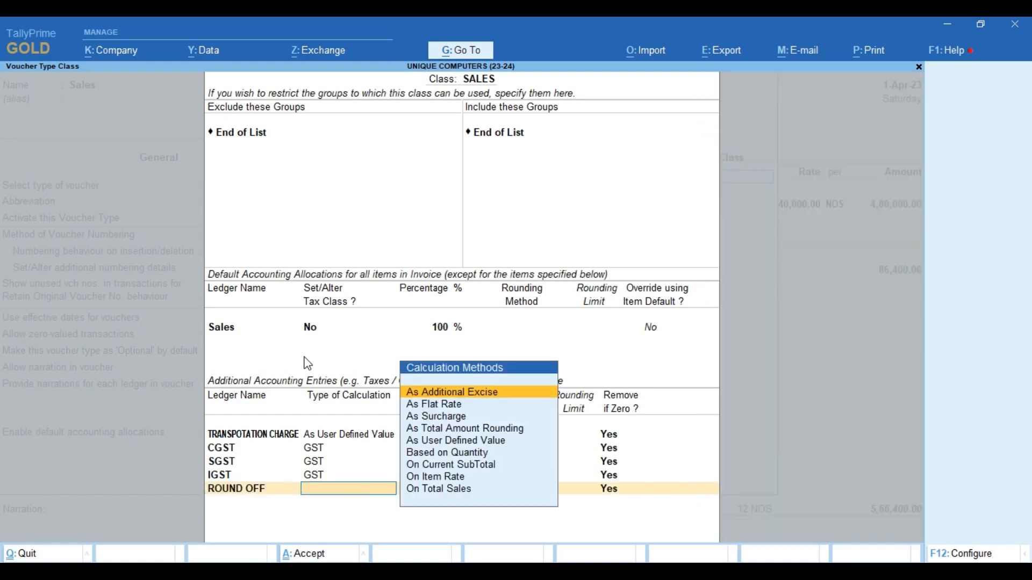
key(Down)
key(Down)
key(Down)
key(Down)
key(Down)
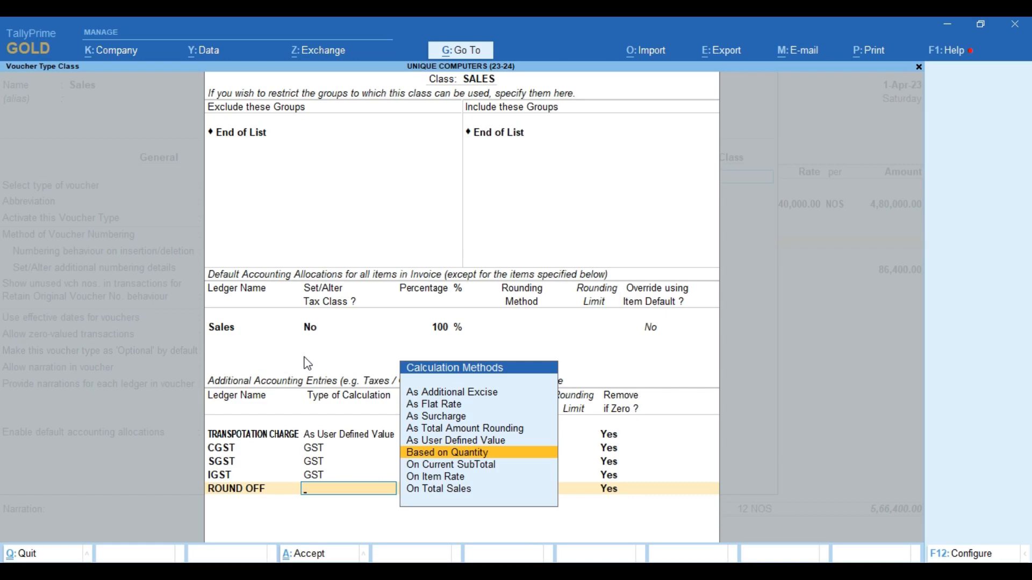
key(Up)
key(Up)
key(Up)
key(Down)
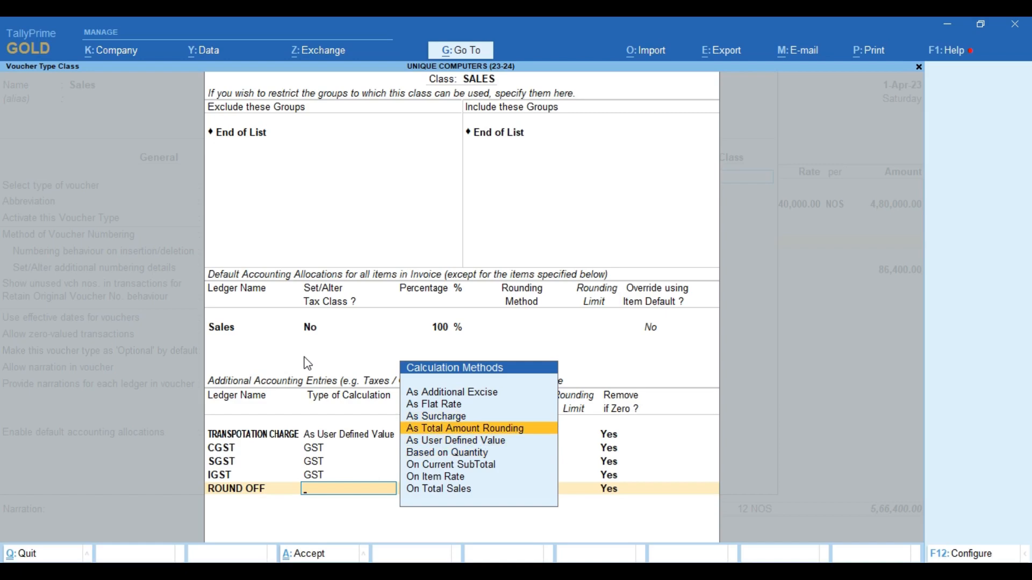
key(Return)
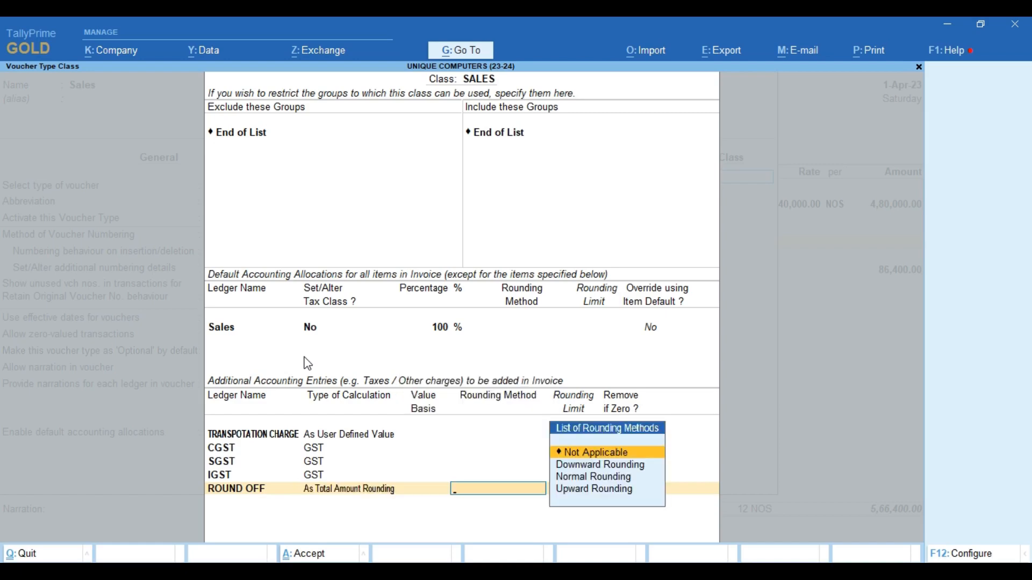
key(Down)
key(Down)
key(Return)
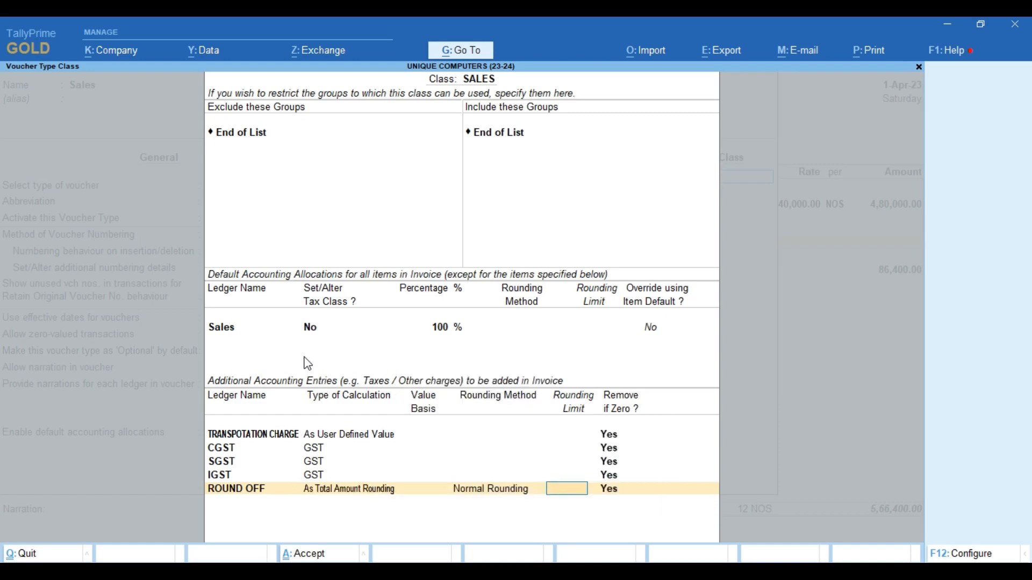
text(1)
key(Return)
key(Return)
key(Up)
key(Up)
key(Up)
key(Up)
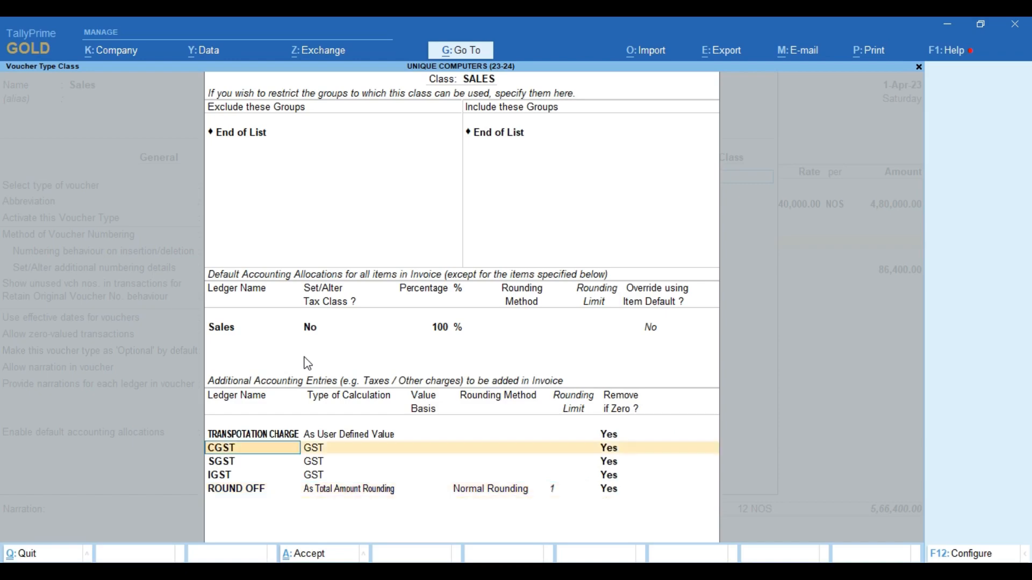
key(Up)
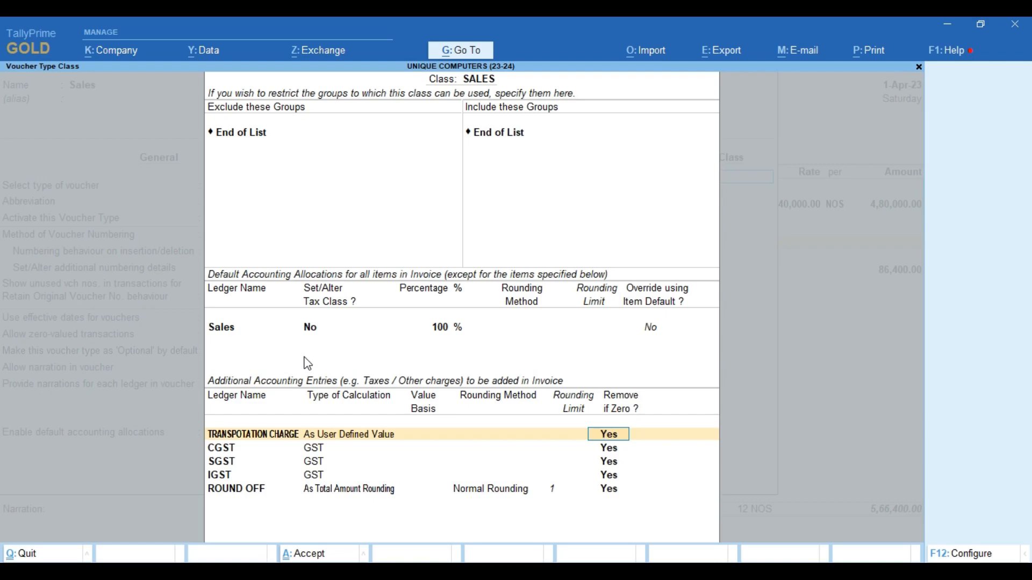
key(ctrl+a)
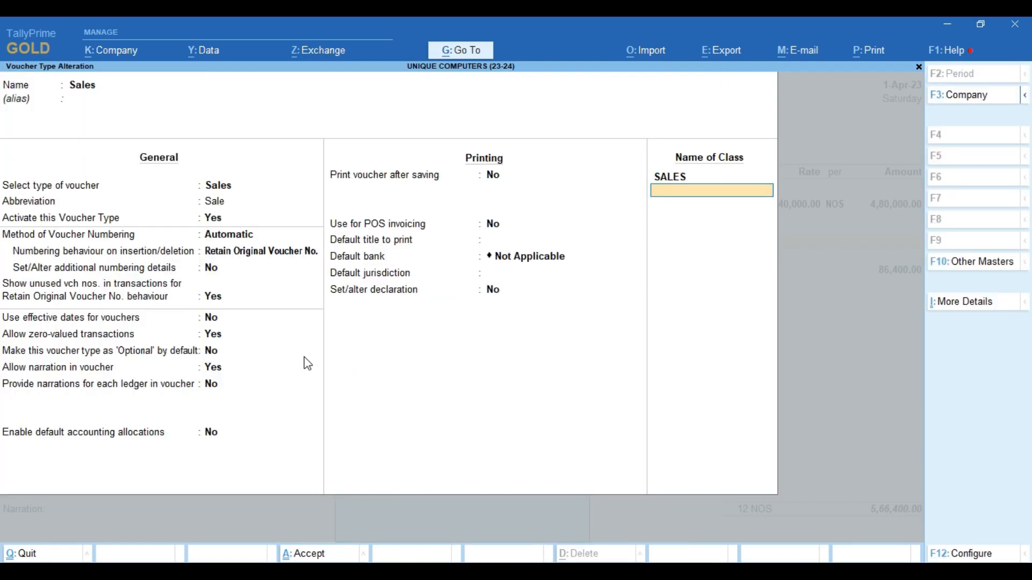
- Save the voucher type and start a SALES-class sales voucher for RAJEEV ENTERPRISES
key(ctrl+a)
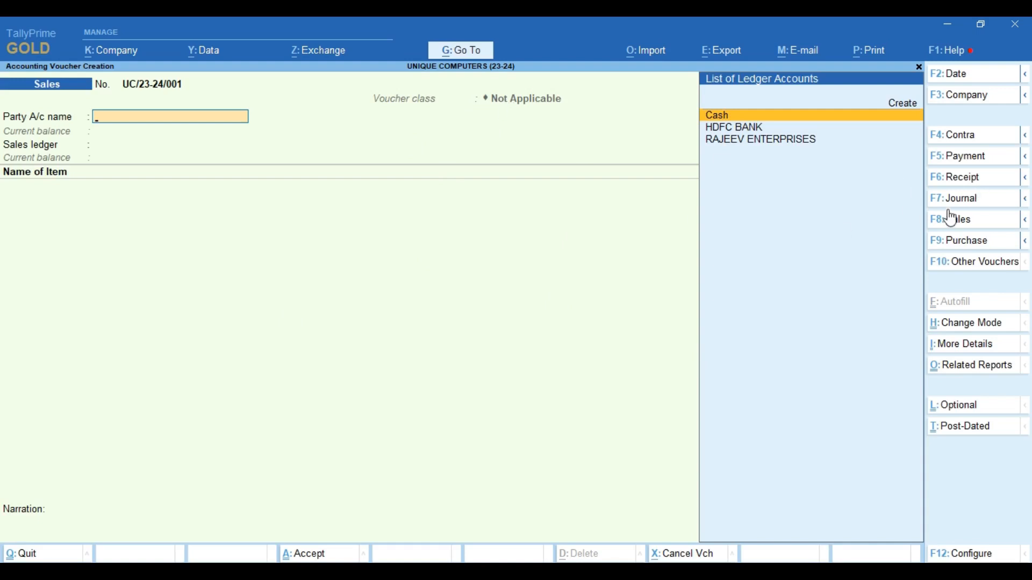
click(969, 220)
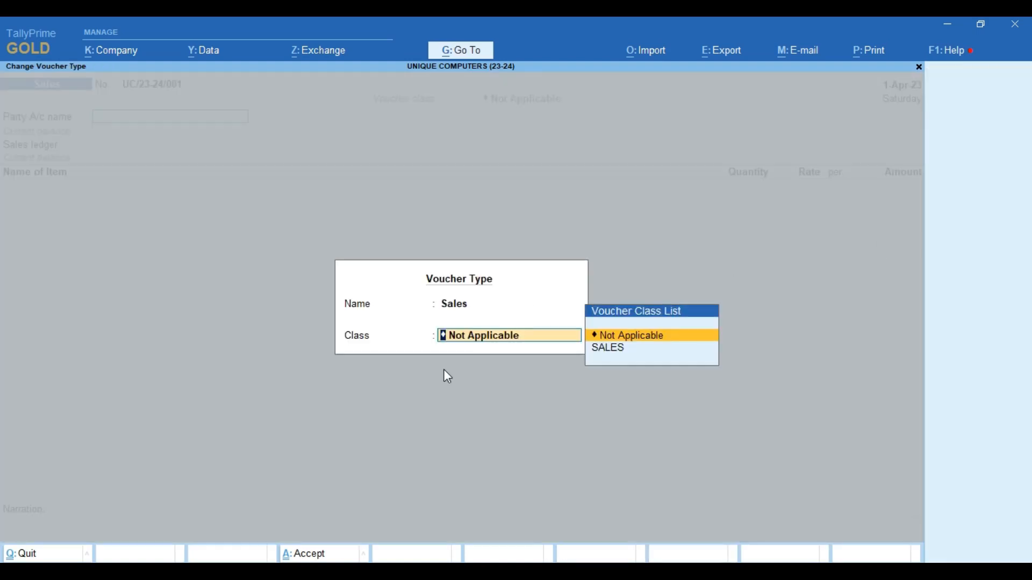
key(Down)
key(Return)
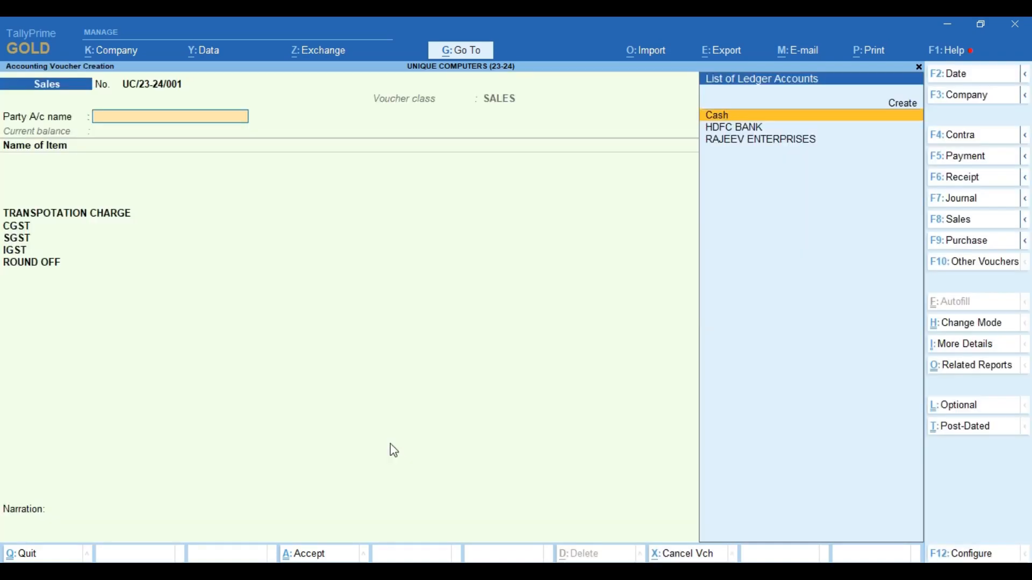
key(Down)
key(Down)
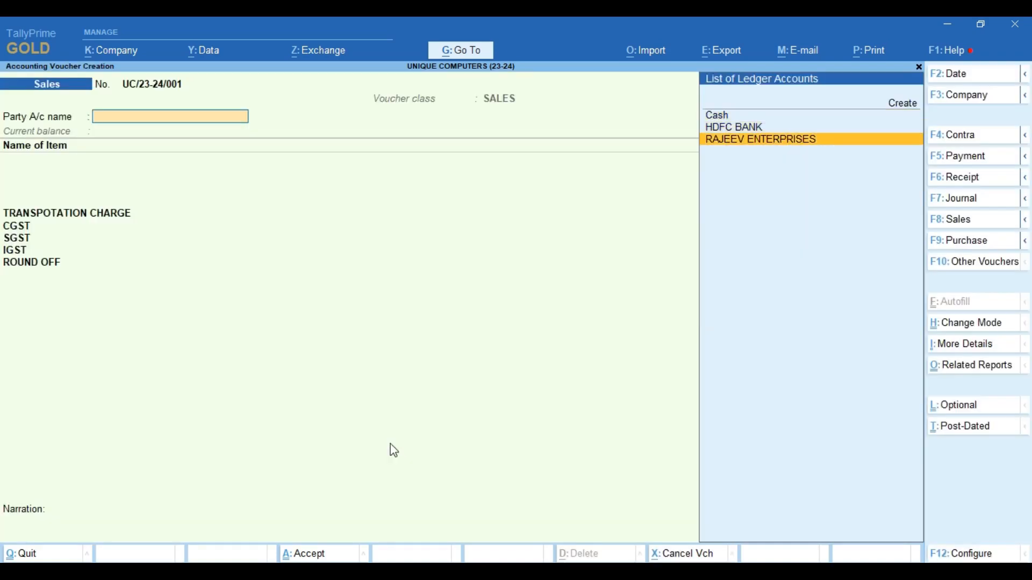
key(Return)
- Bill 12 NOS of DESKTOP at 40,000, keeping GST details set to Yes
text(DES)
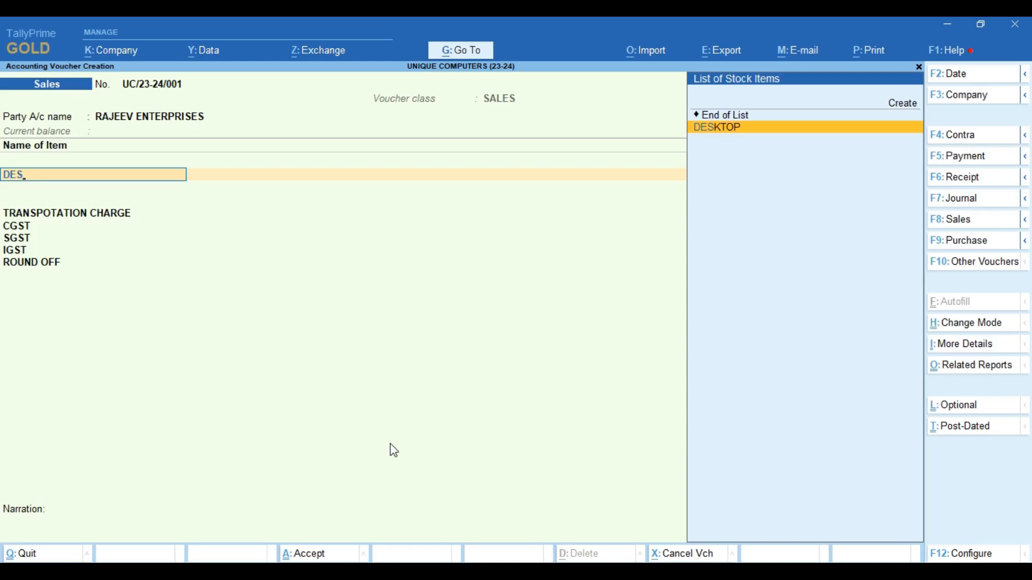
key(Return)
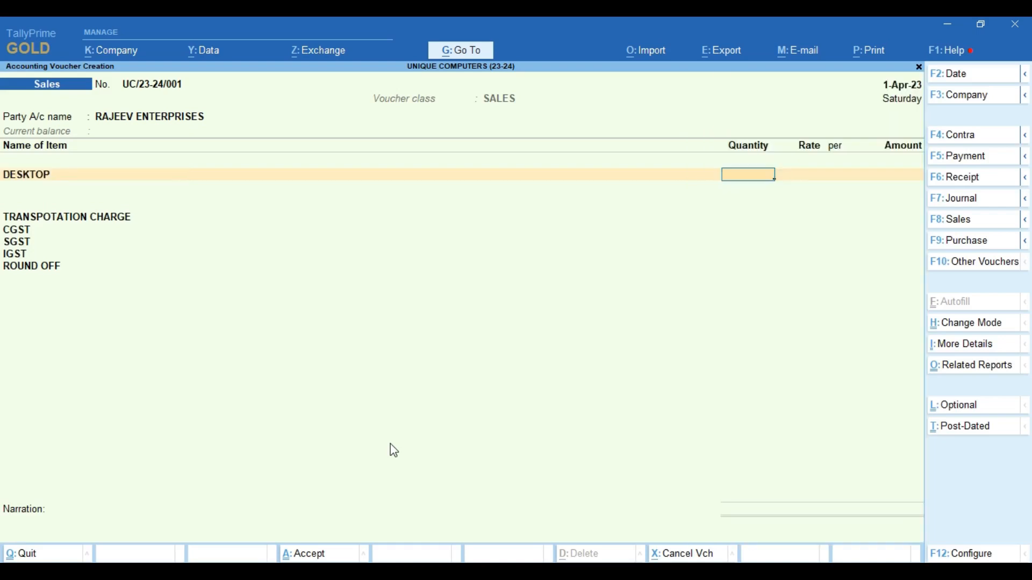
text(12)
key(Return)
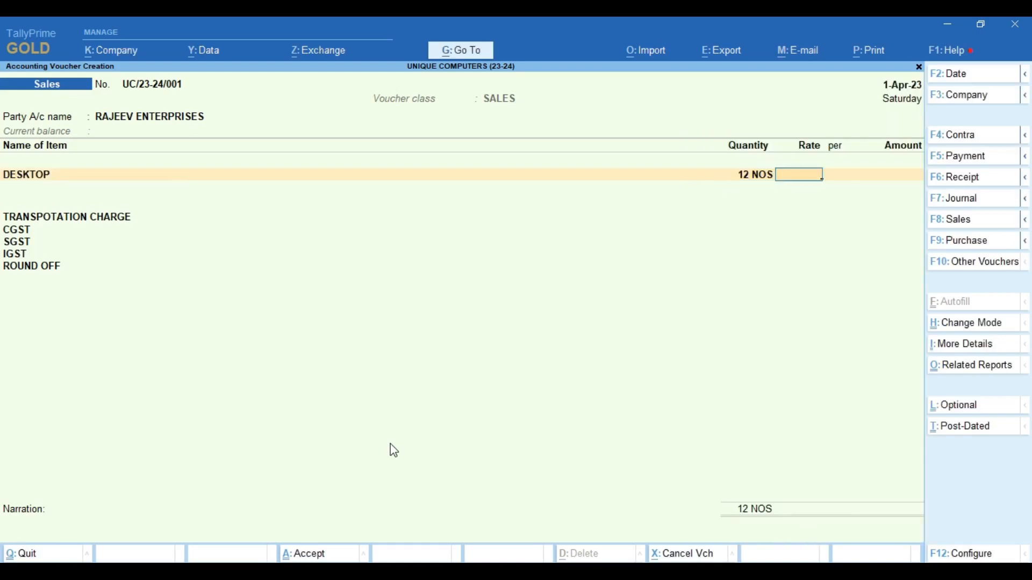
text(40,000)
key(Return)
key(Return)
key(Return)
key(Return)
key(Return)
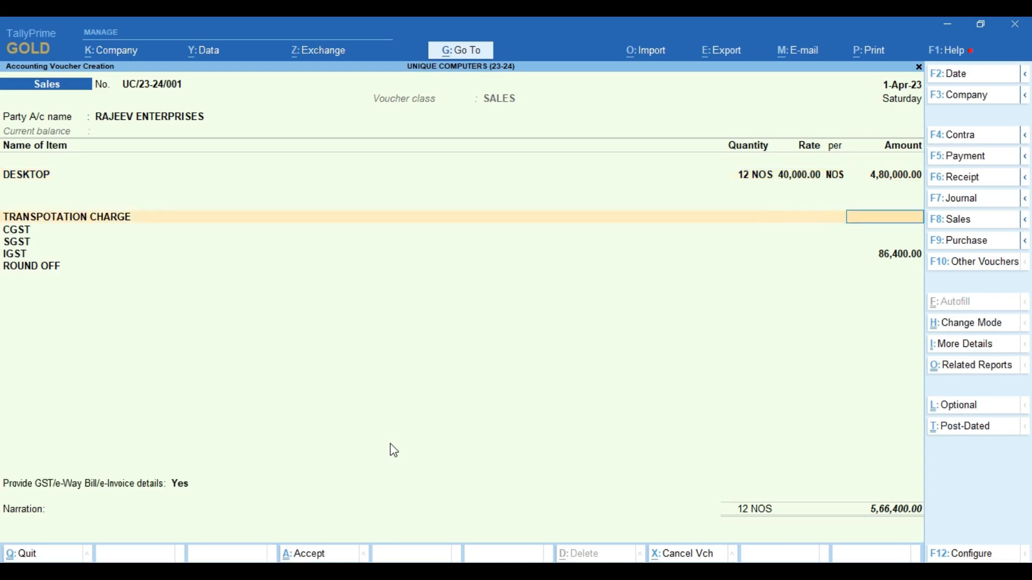
key(Return)
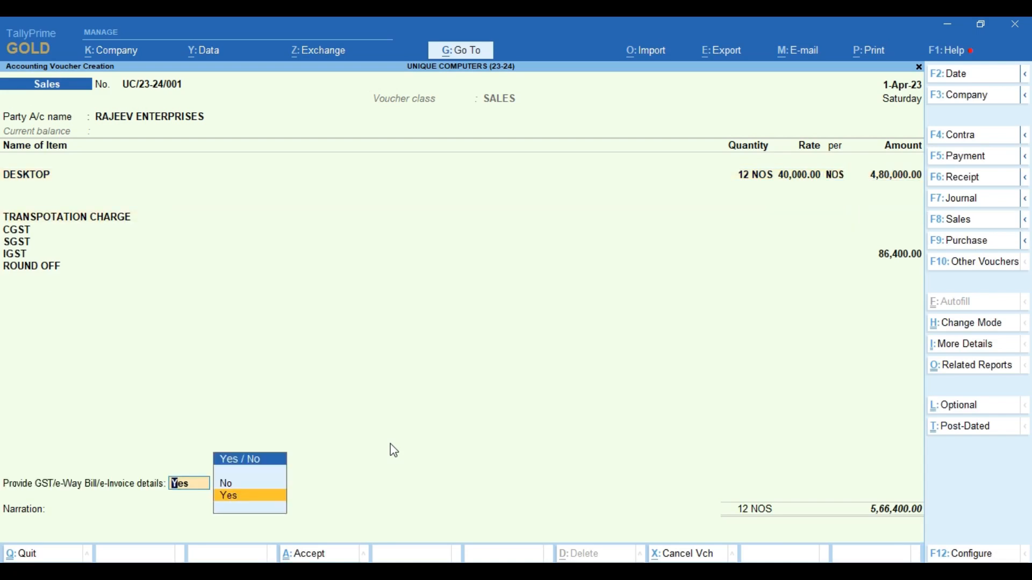
key(BackSpace)
key(BackSpace)
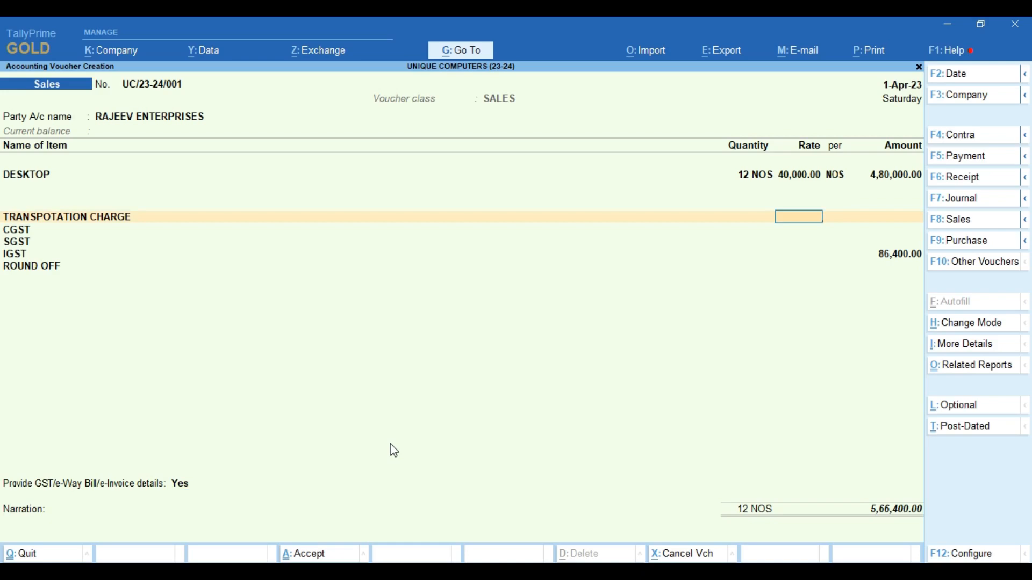
- Clear the transportation rate and enter a transportation amount of 1,000.00
text(3)
key(Return)
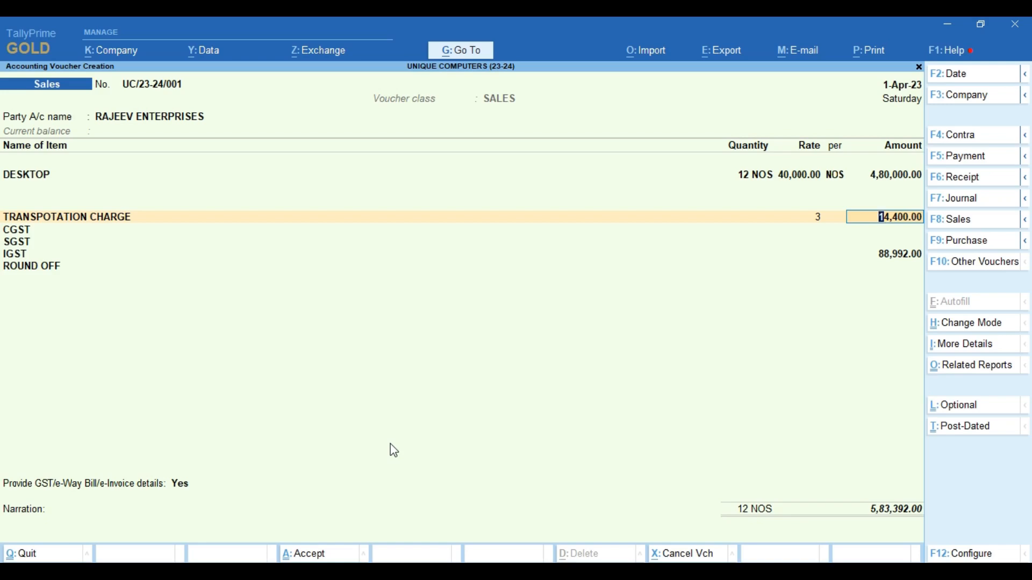
key(BackSpace)
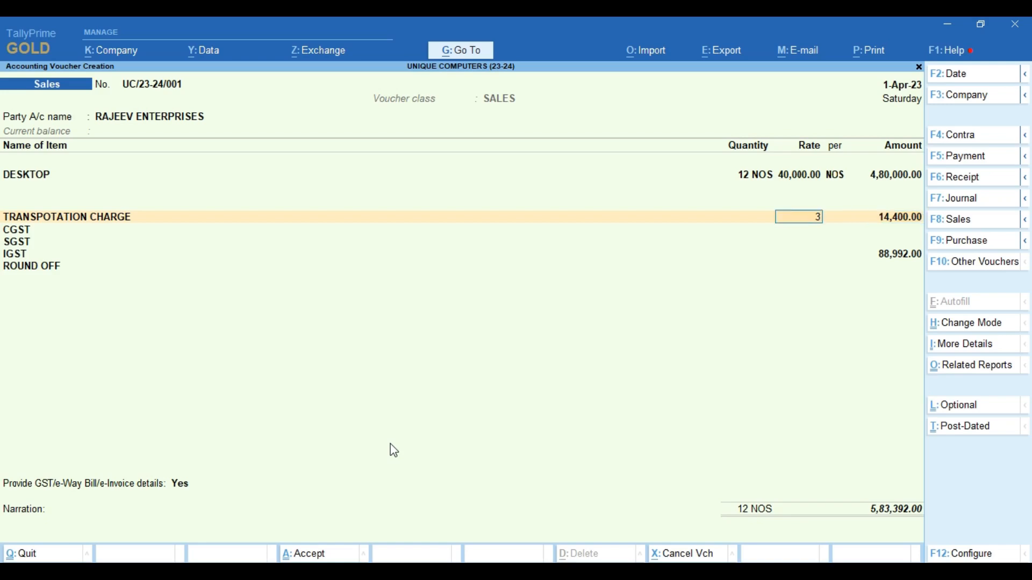
key(BackSpace)
key(Return)
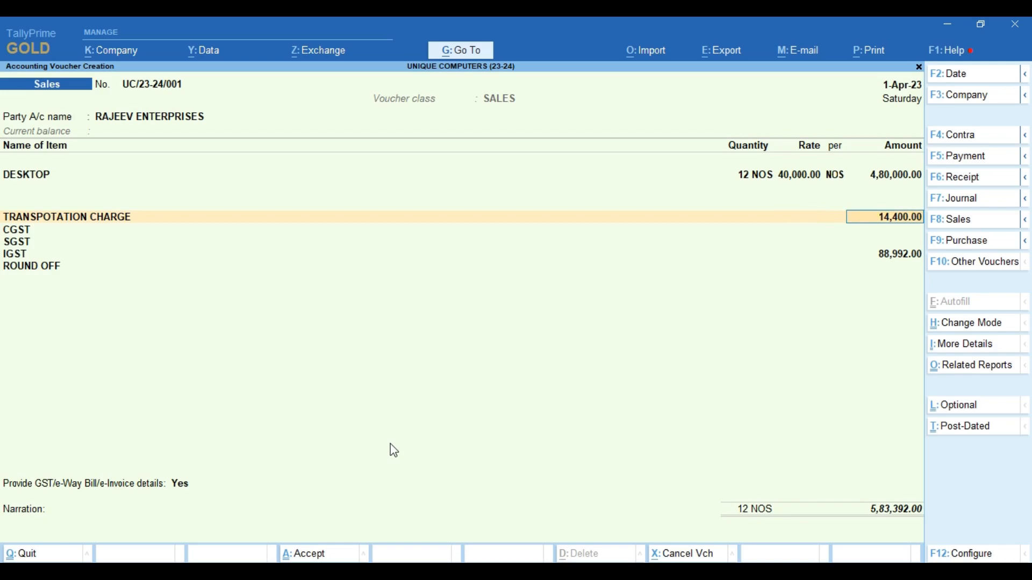
text(1000)
key(Return)
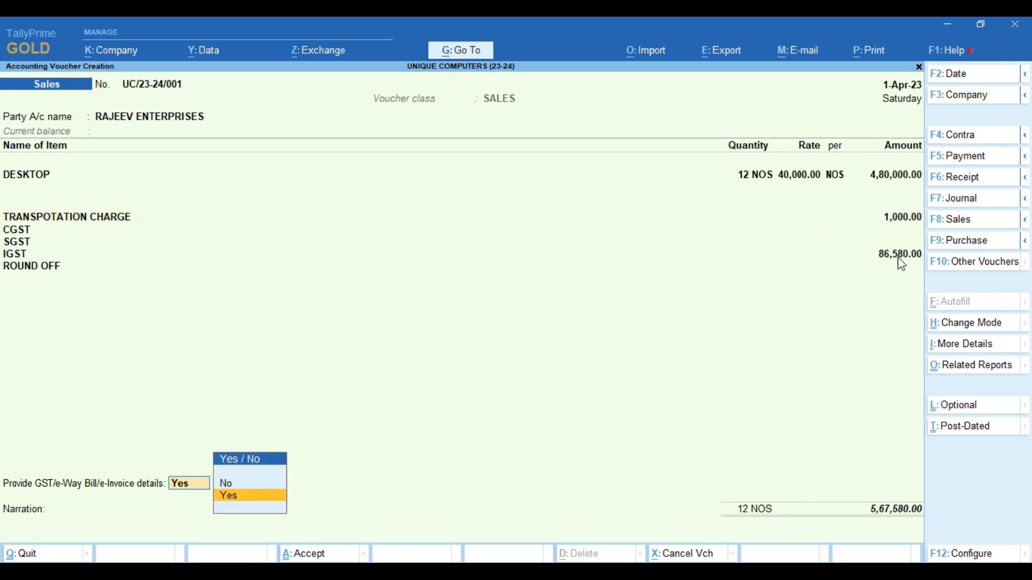
- Keep Provide GST/e-Way Bill details at Yes to open the e-Way Bill form
click(868, 286)
key(Return)
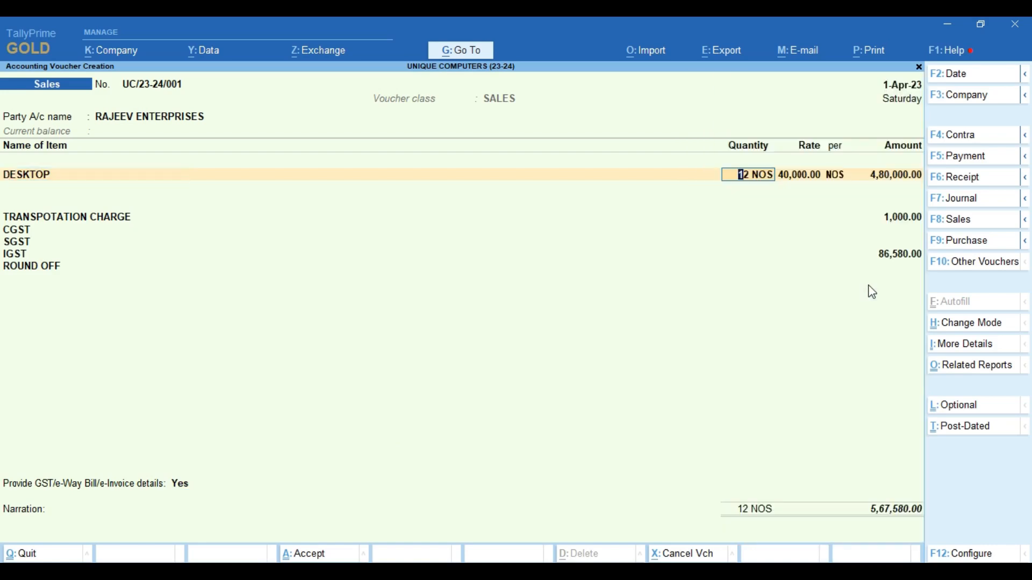
click(181, 486)
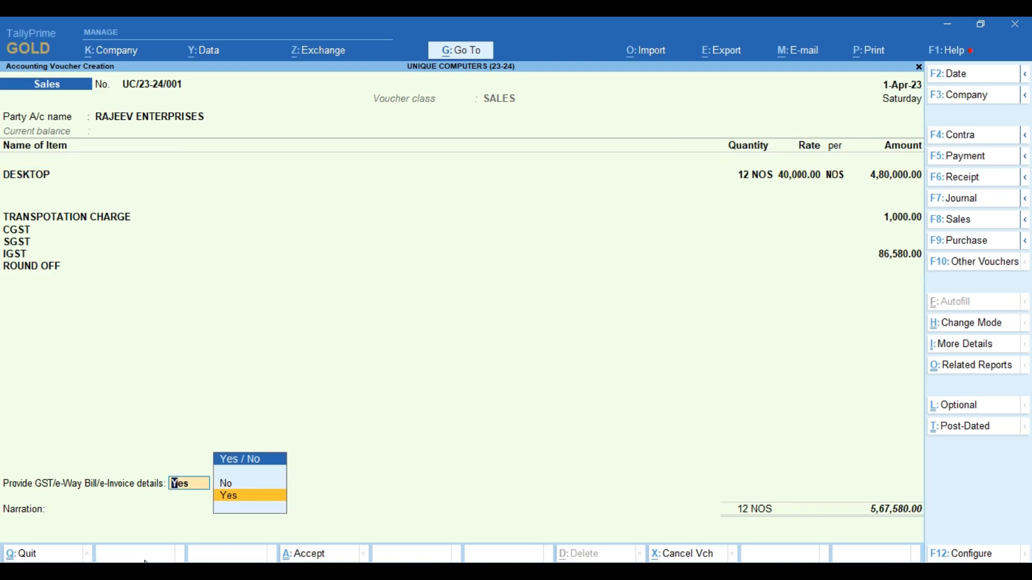
key(Return)
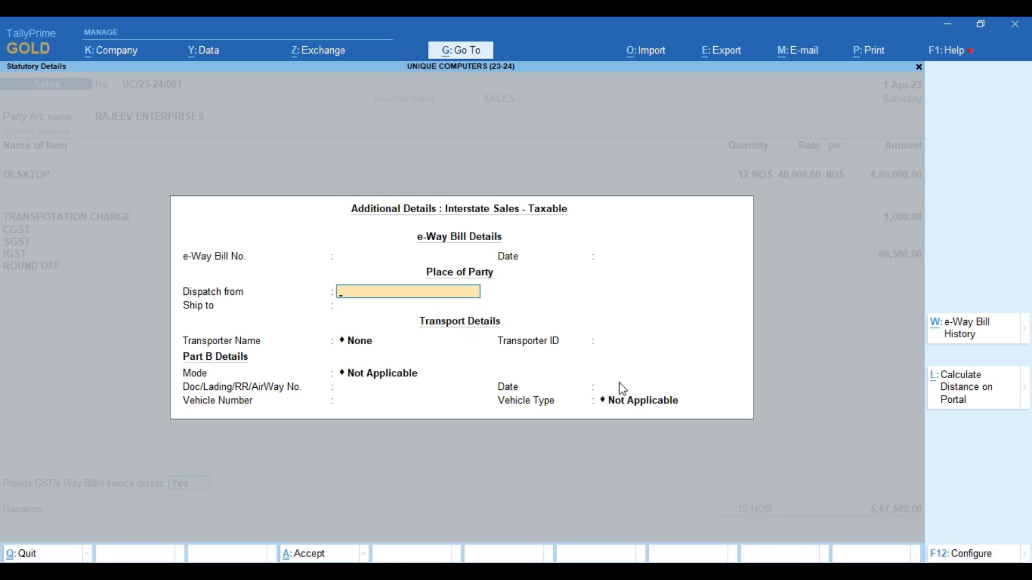
- Turn on Show Sub Type, Document Type and consignor/consignee details in e-Way Bill settings
click(970, 556)
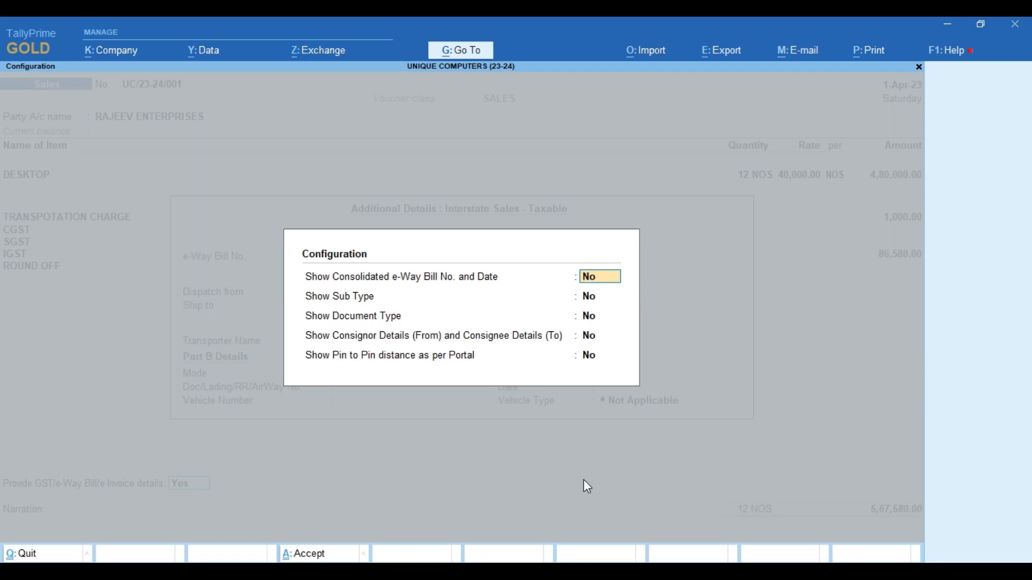
key(Return)
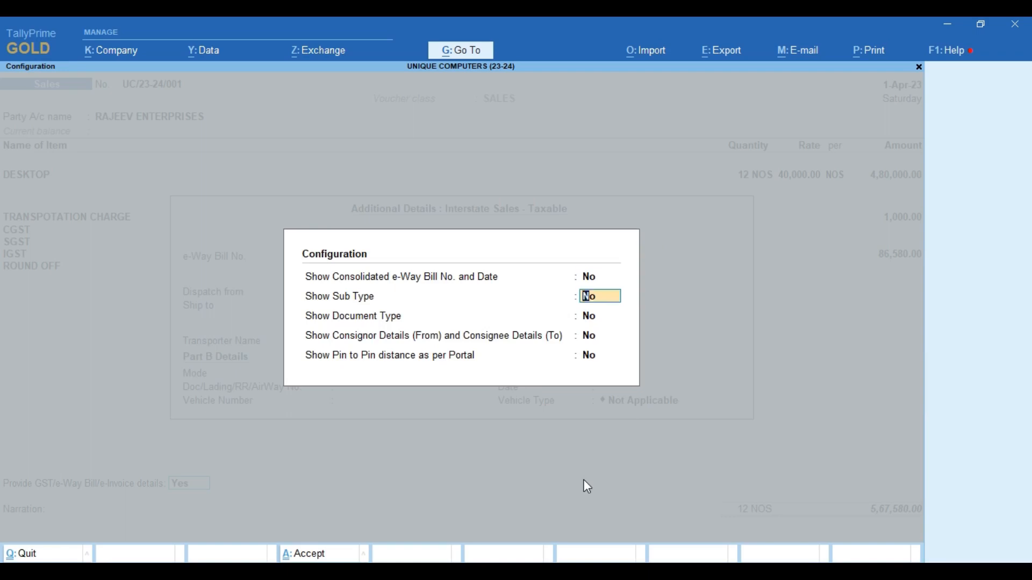
text(Y)
key(Return)
text(Y)
key(Return)
text(Y)
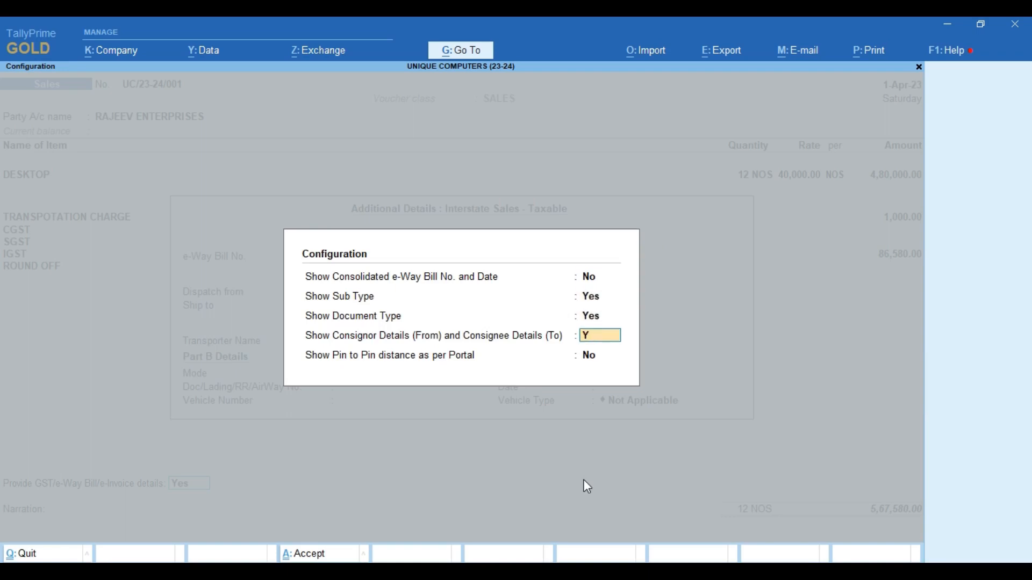
key(Return)
text(Y)
key(Return)
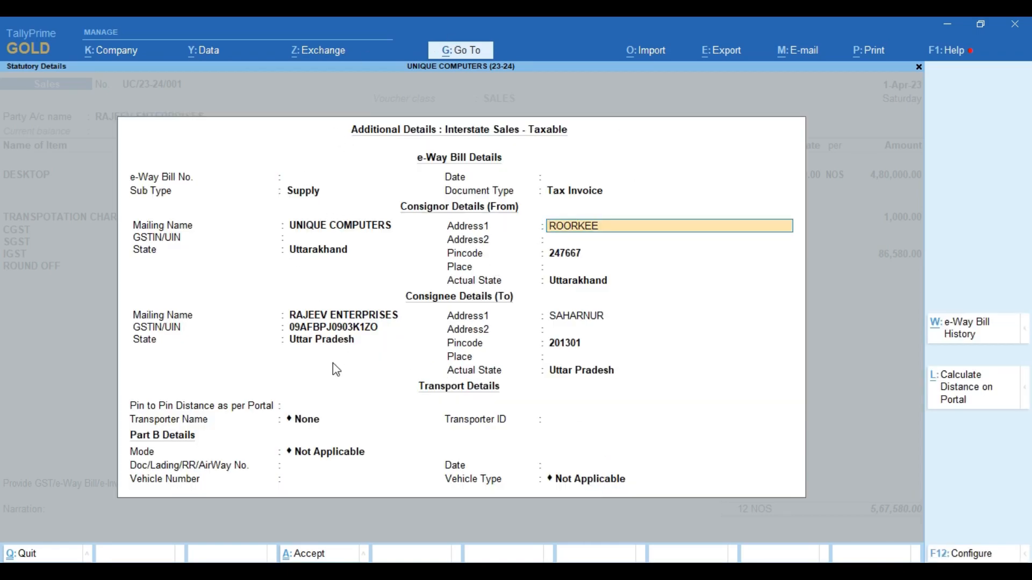
- Set e-Way Bill date 1-Apr-23 and consignor place ROORKEE in Uttarakhand
click(554, 178)
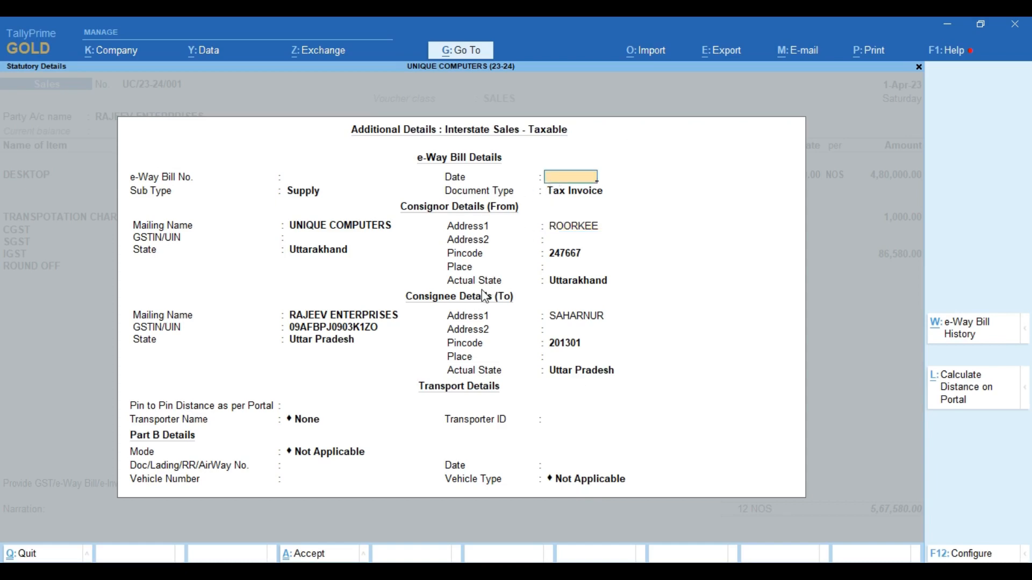
text(1-4)
key(Return)
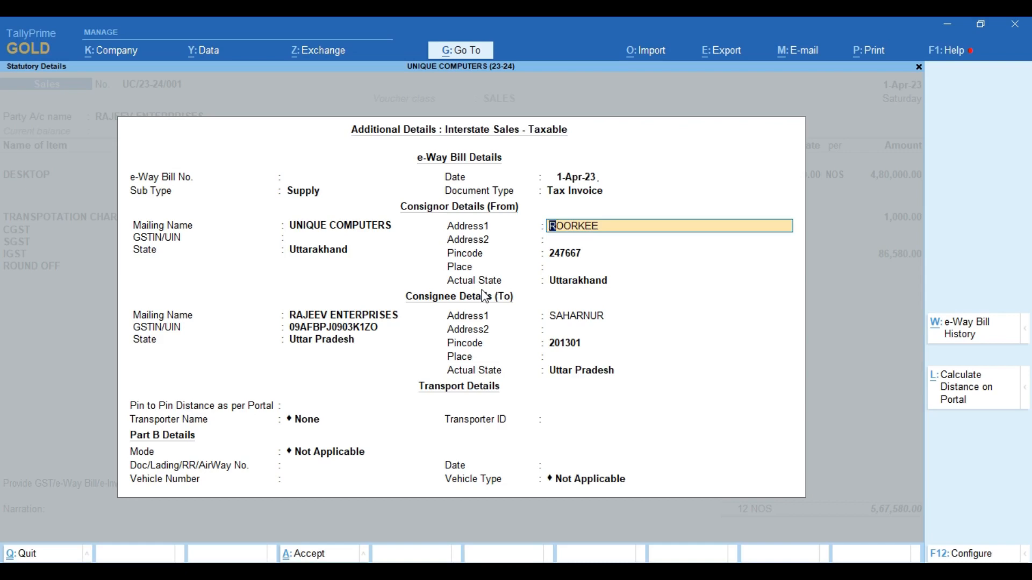
key(Return)
key(Return)
key(Return)
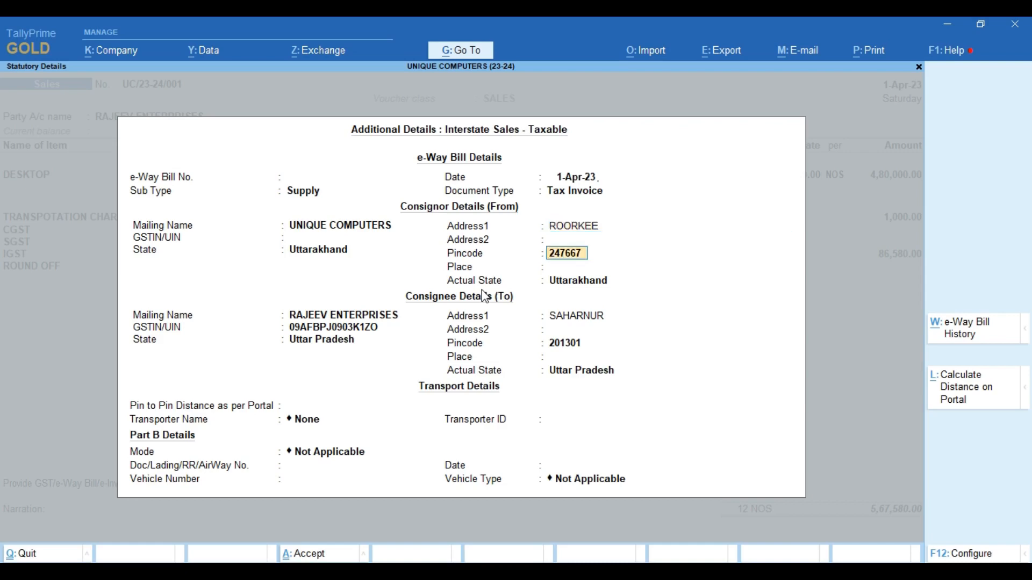
text(ROORKEE)
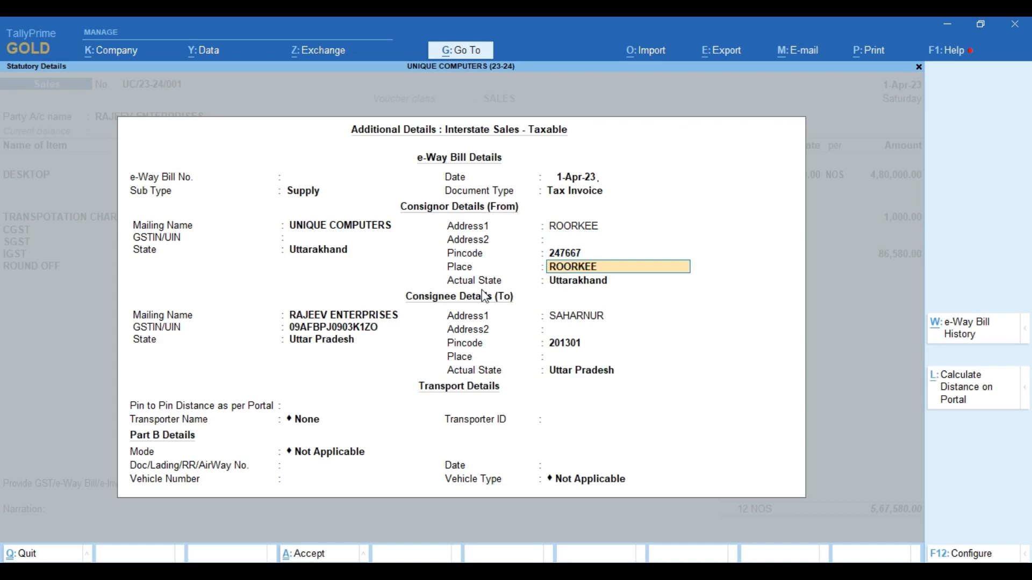
key(Return)
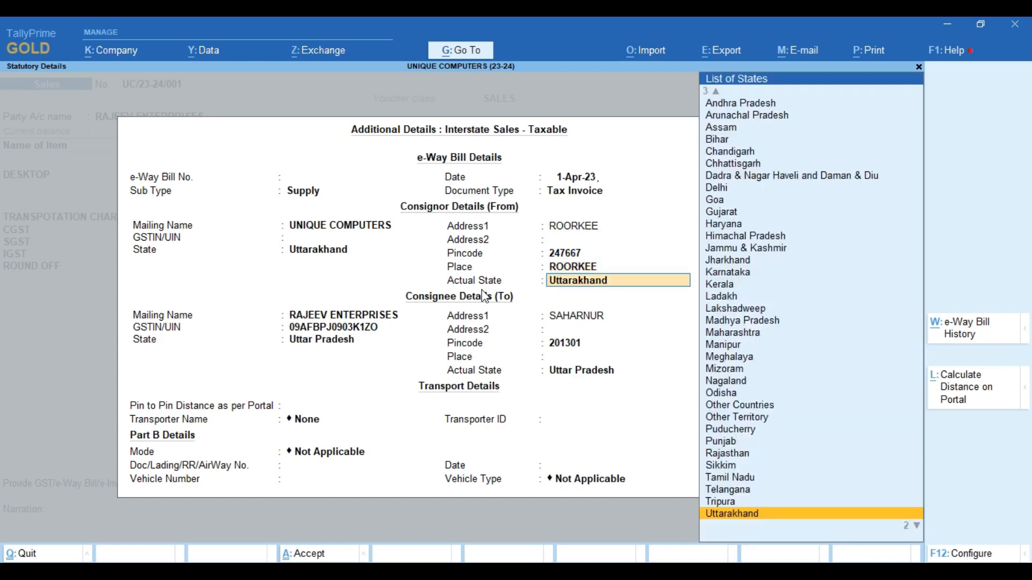
key(Return)
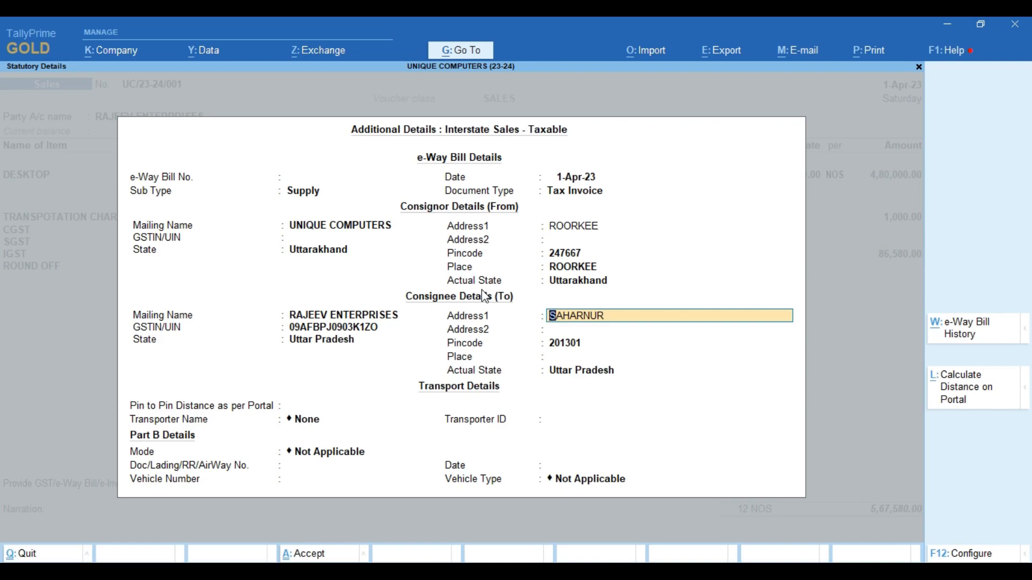
- Set consignee place SAHARNPUR with Uttar Pradesh state, then switch to the web browser
key(Return)
key(Return)
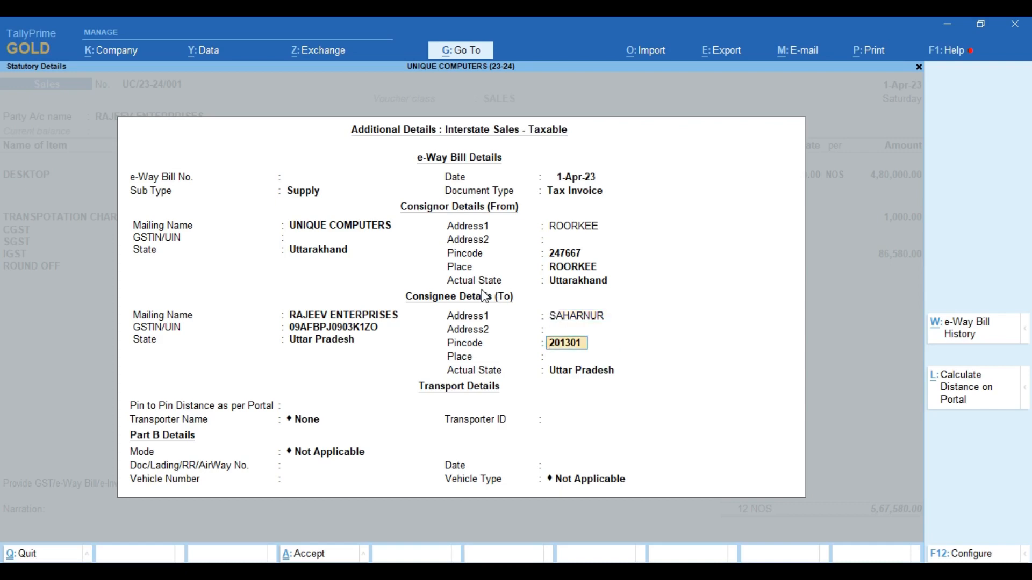
key(Return)
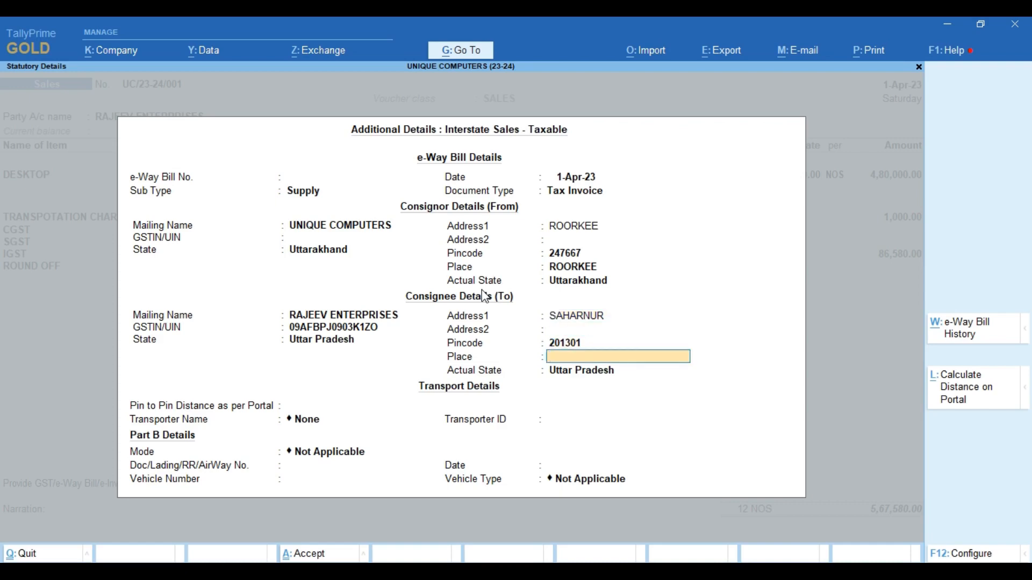
text(SAHARNPUR)
key(Return)
key(Return)
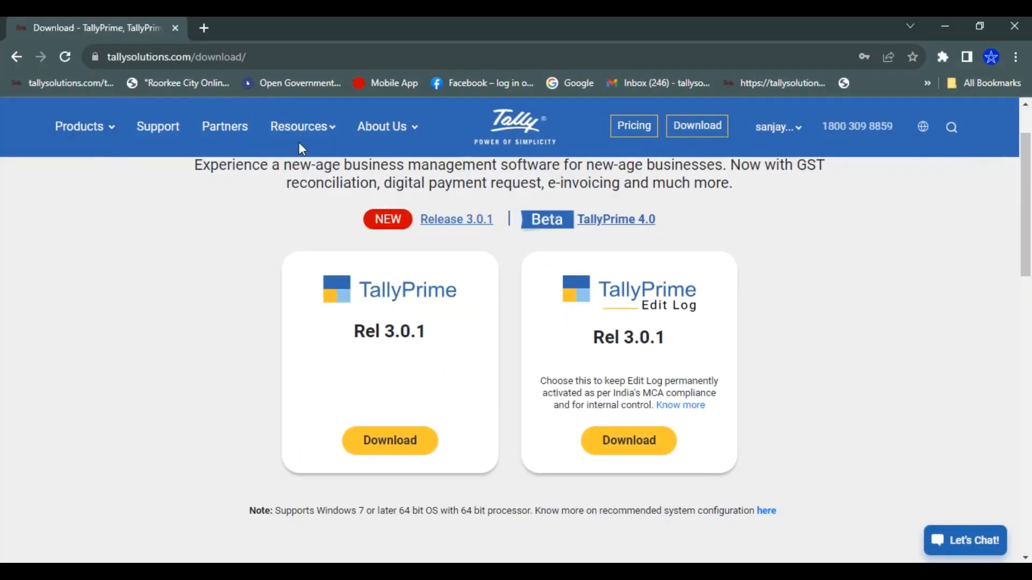
click(238, 68)
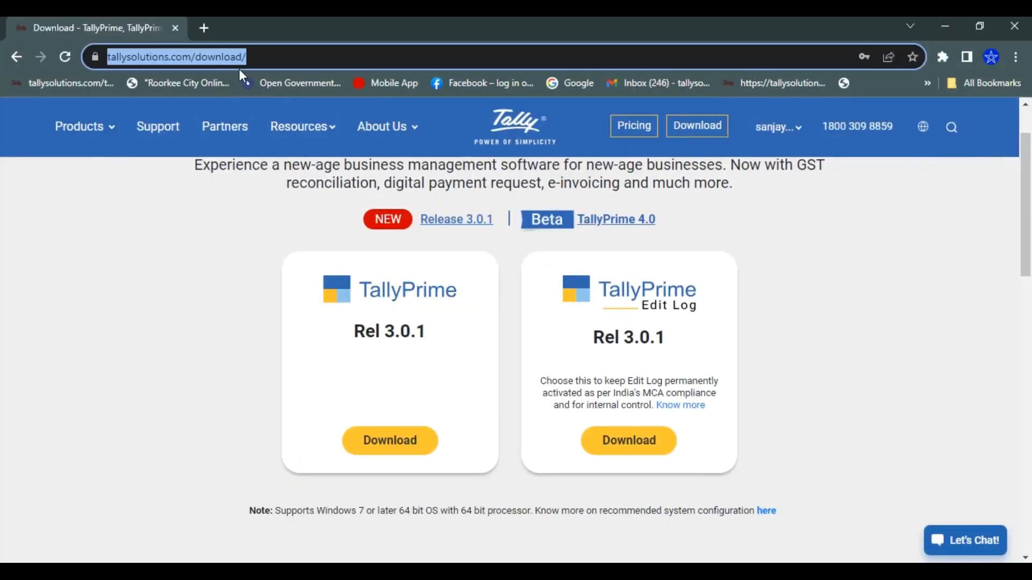
- Search 'pin to pin distance', open the ewaybillgst.gov.in distance search page, then return to TallyPrime
text(PiN TO P)
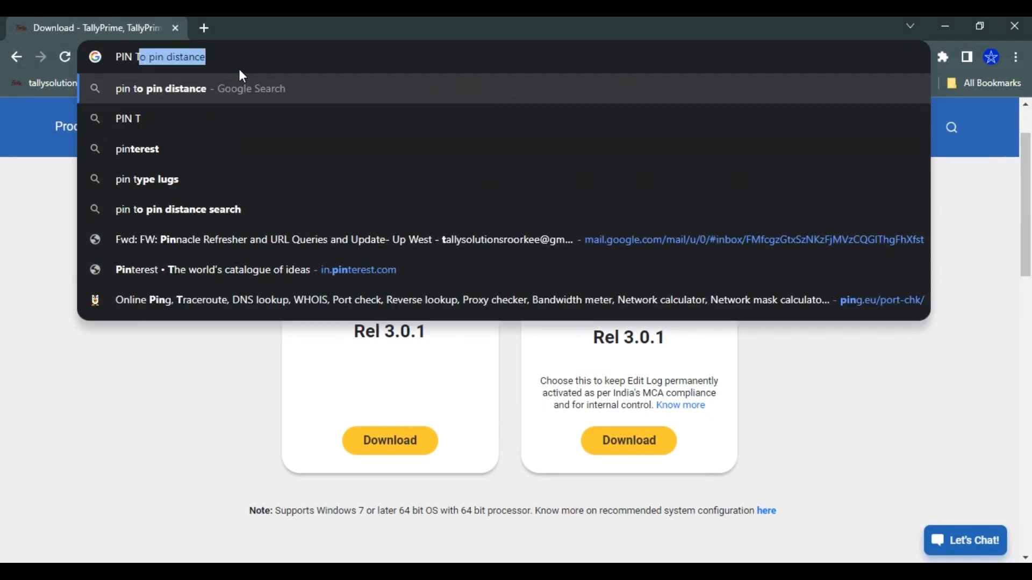
text(IN)
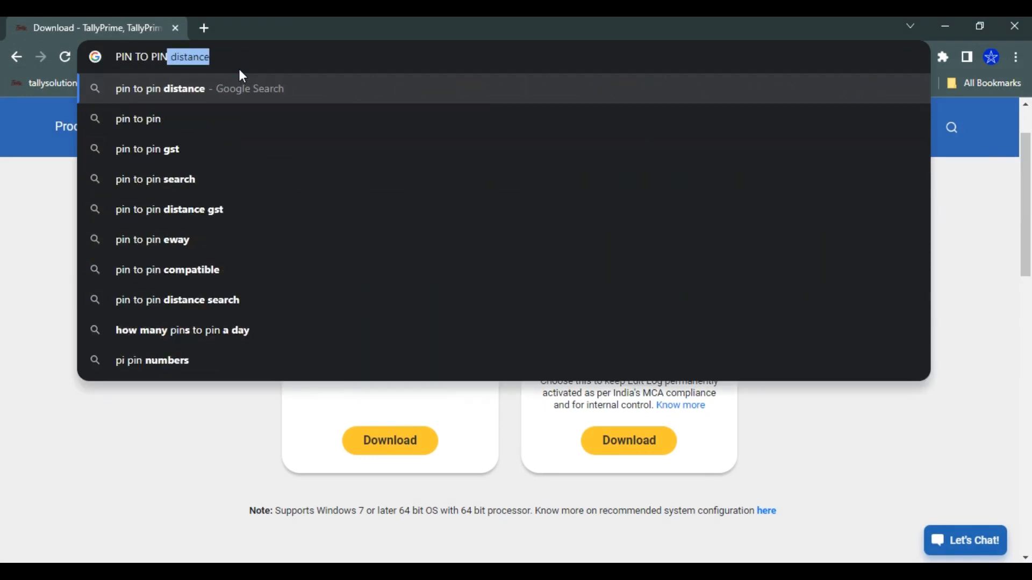
text( DIStance)
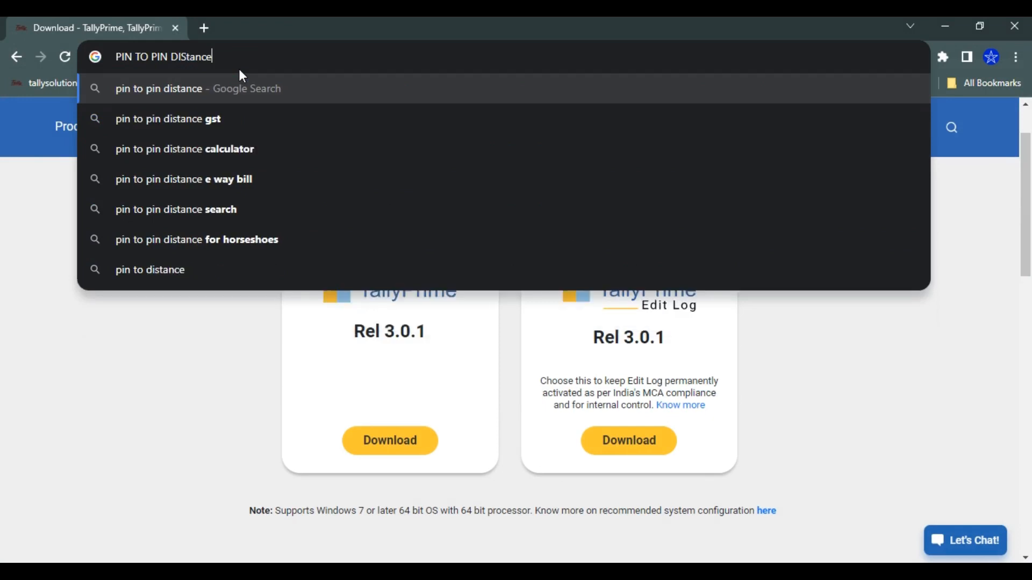
key(Return)
click(261, 278)
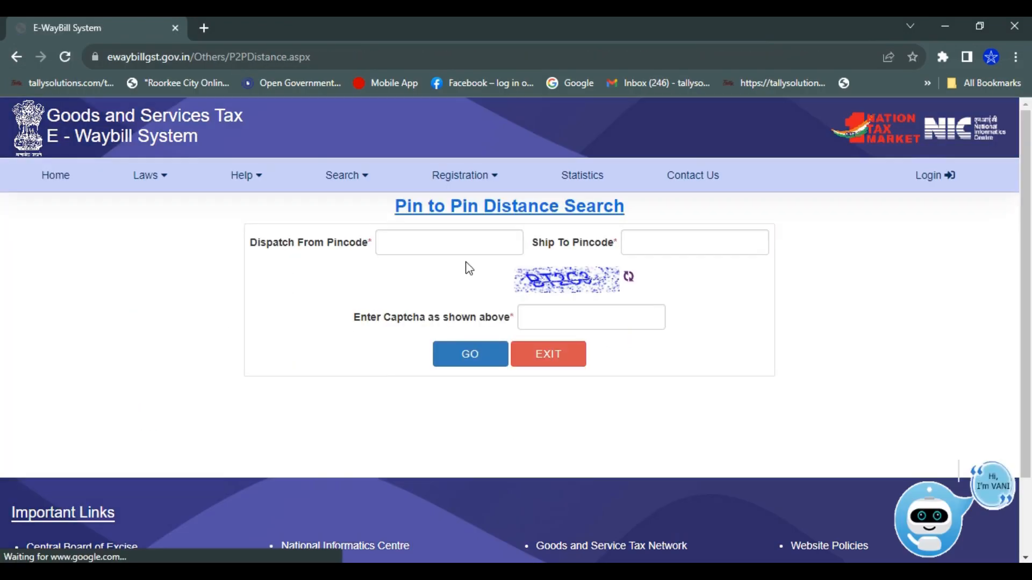
click(452, 243)
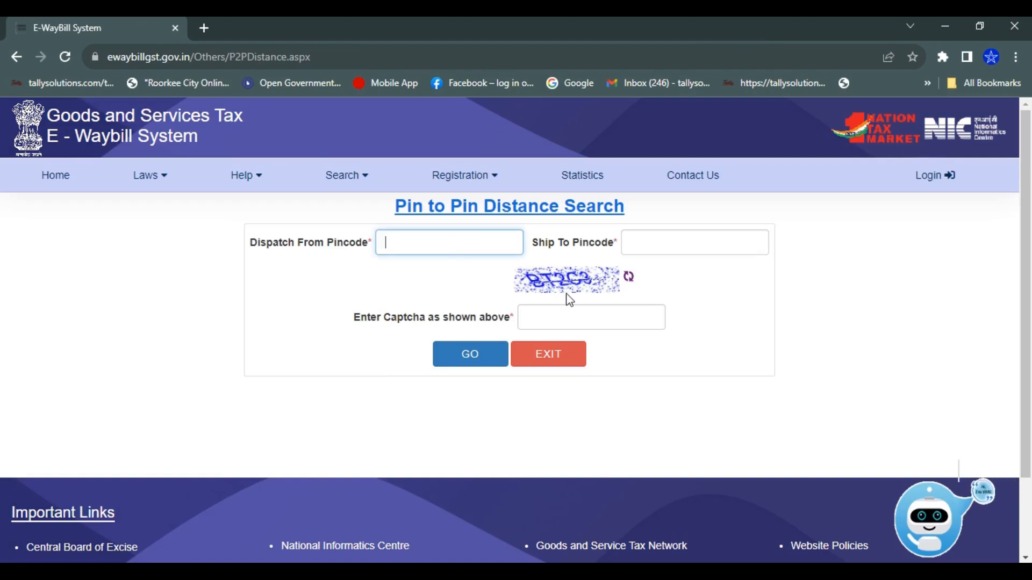
click(945, 25)
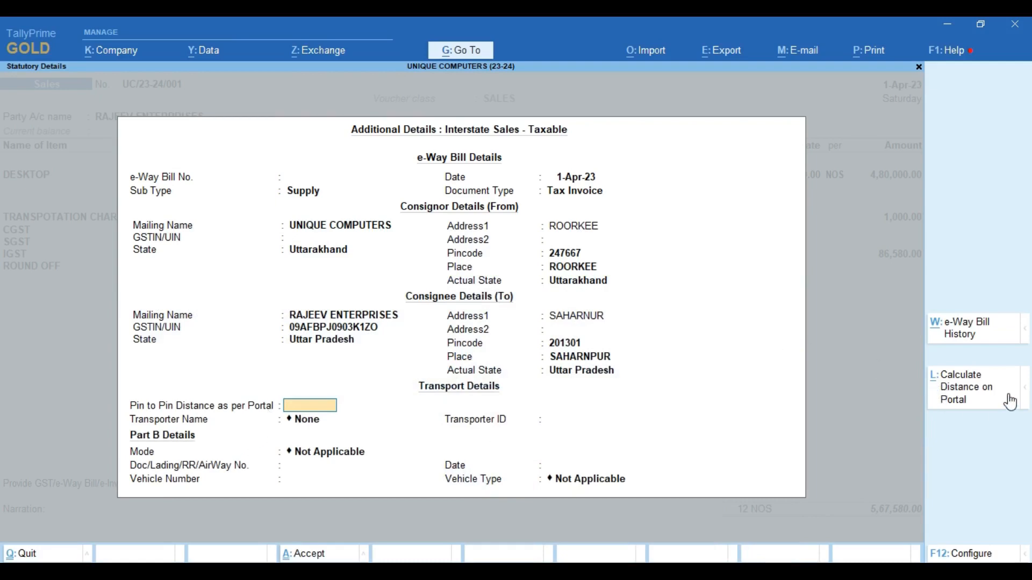
- Request the portal distance for 247667 to 201301, close the portal, and leave distance blank
click(960, 398)
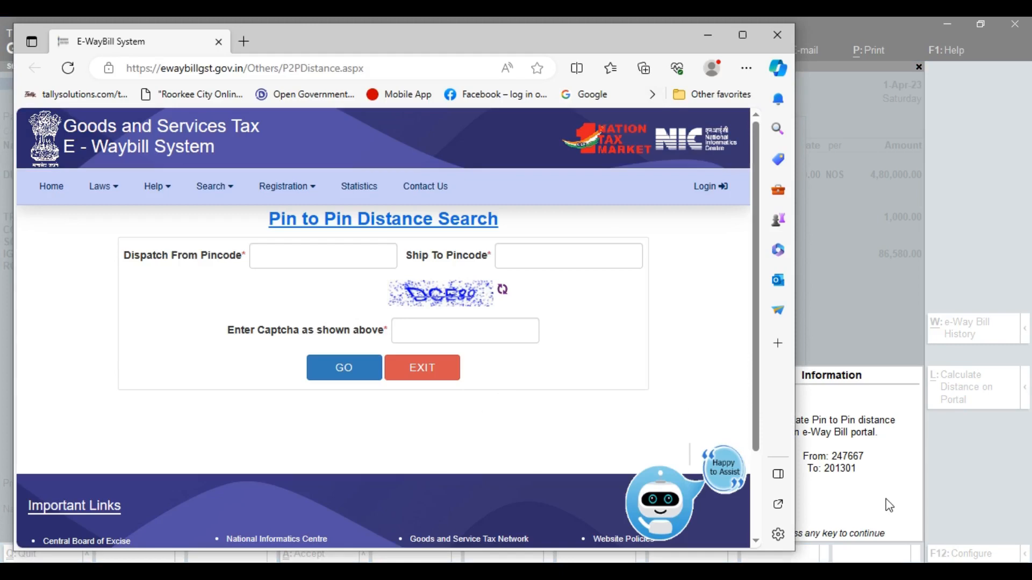
click(777, 34)
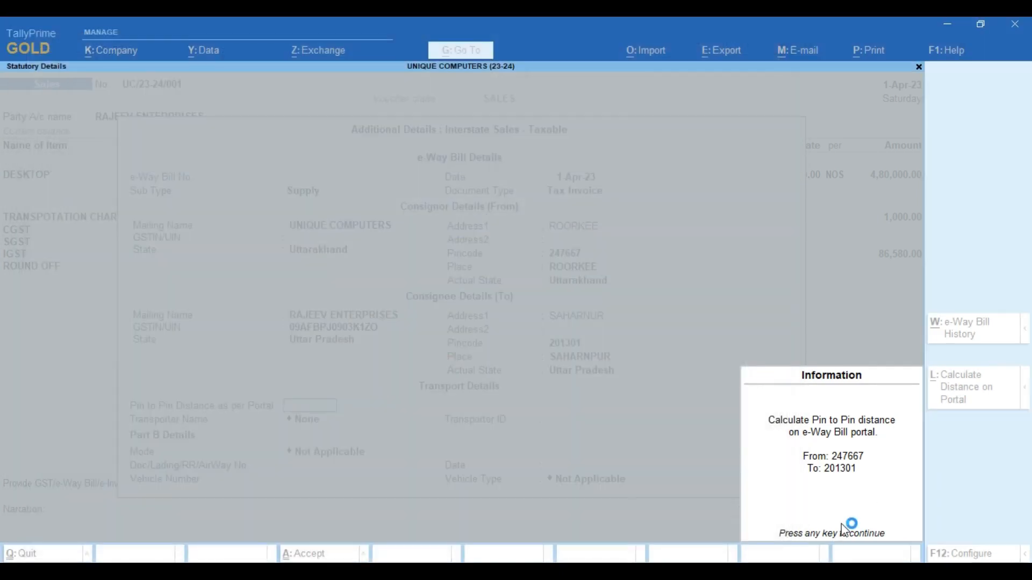
click(861, 497)
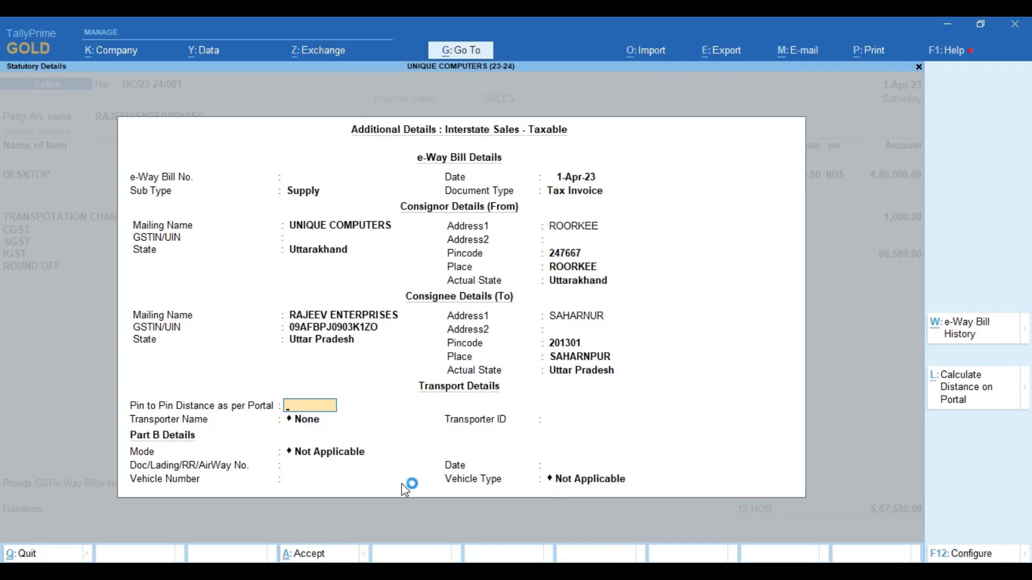
key(Return)
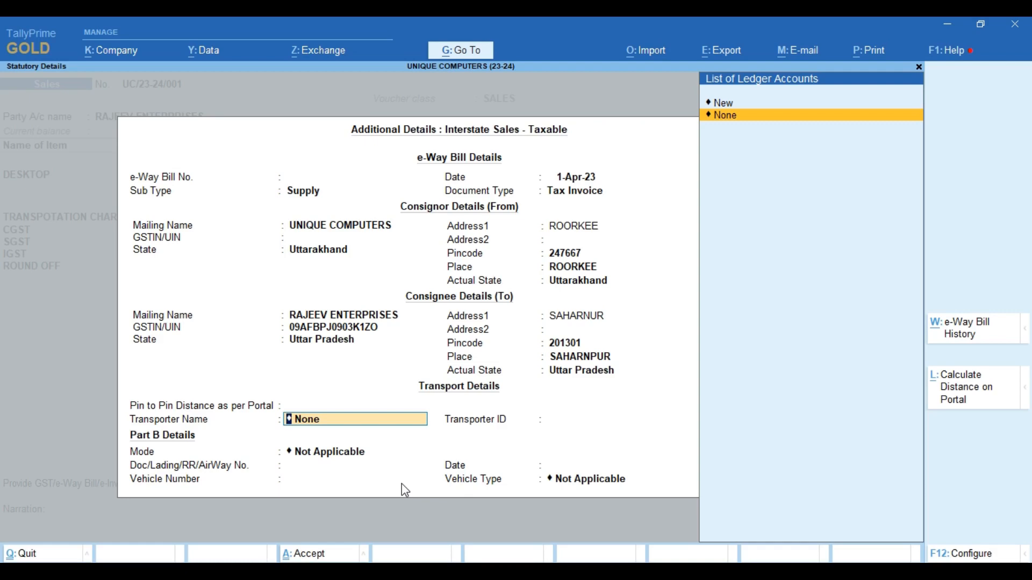
- Create new transporter MUNESH TRANSPORT and begin entering its transporter ID
key(Up)
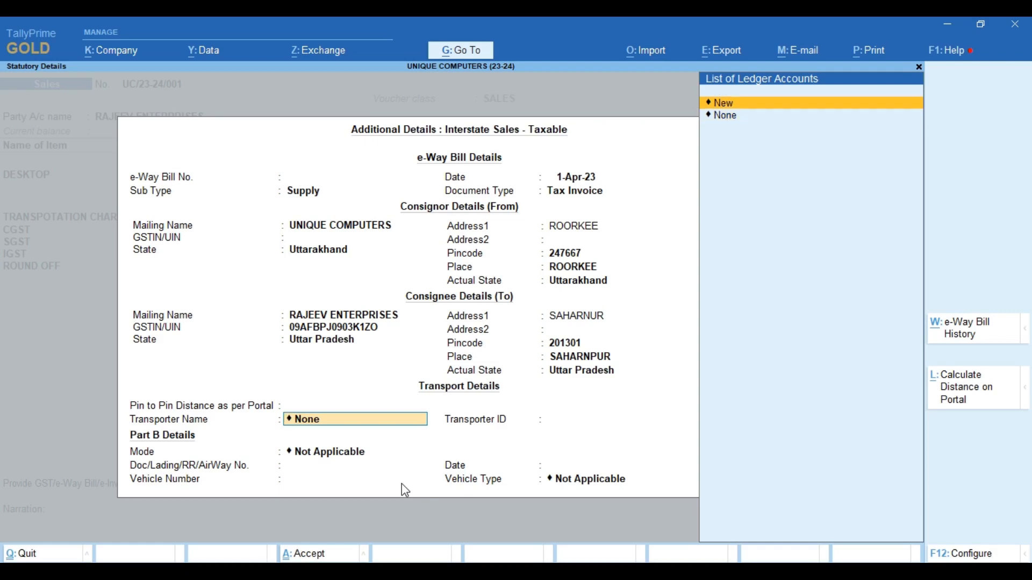
key(Return)
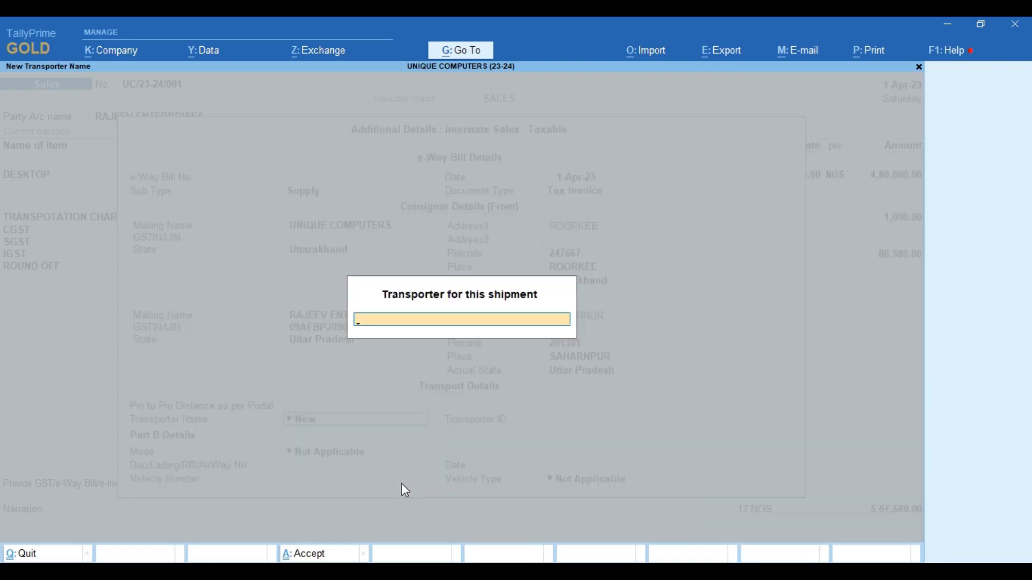
text(MUNESH TRANS)
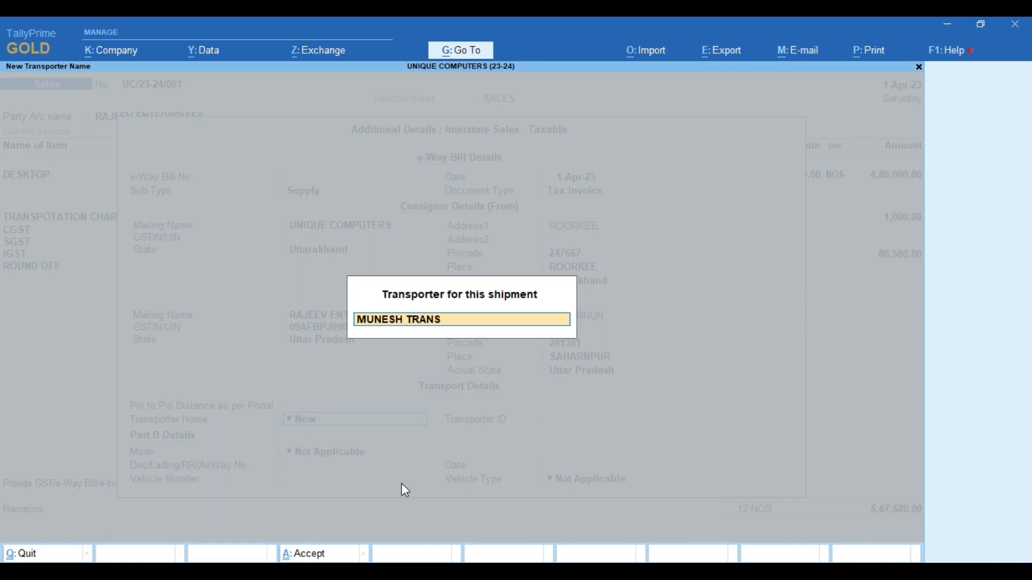
text(PORT)
key(Return)
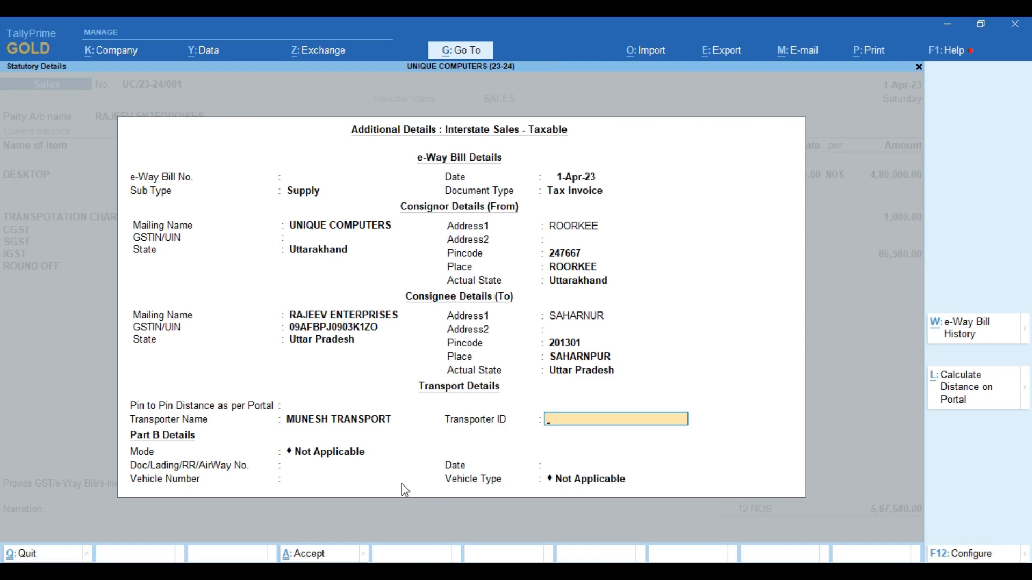
text(05BCV)
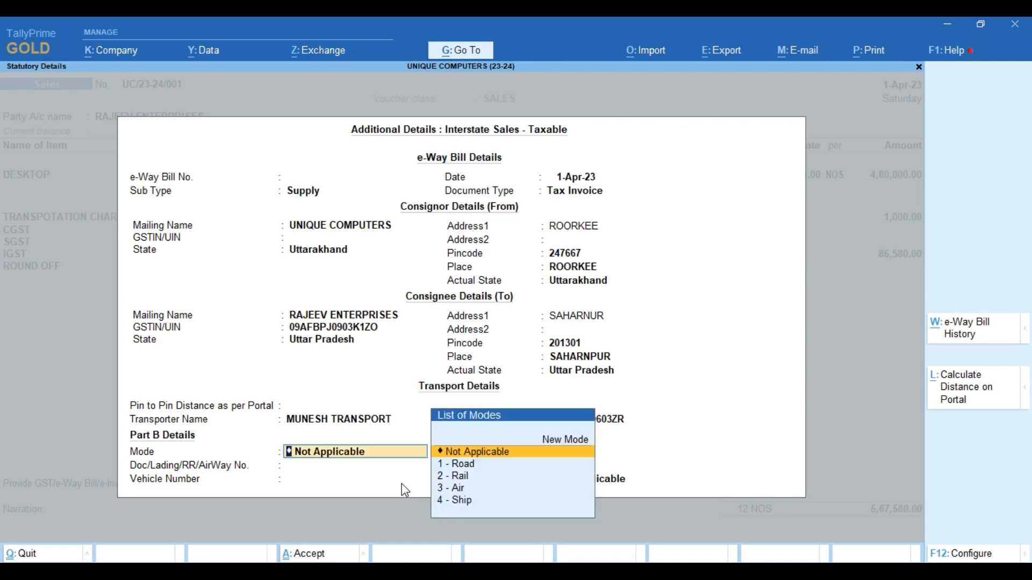
- Set transport mode to 1 - Road and vehicle number UK090304
key(Down)
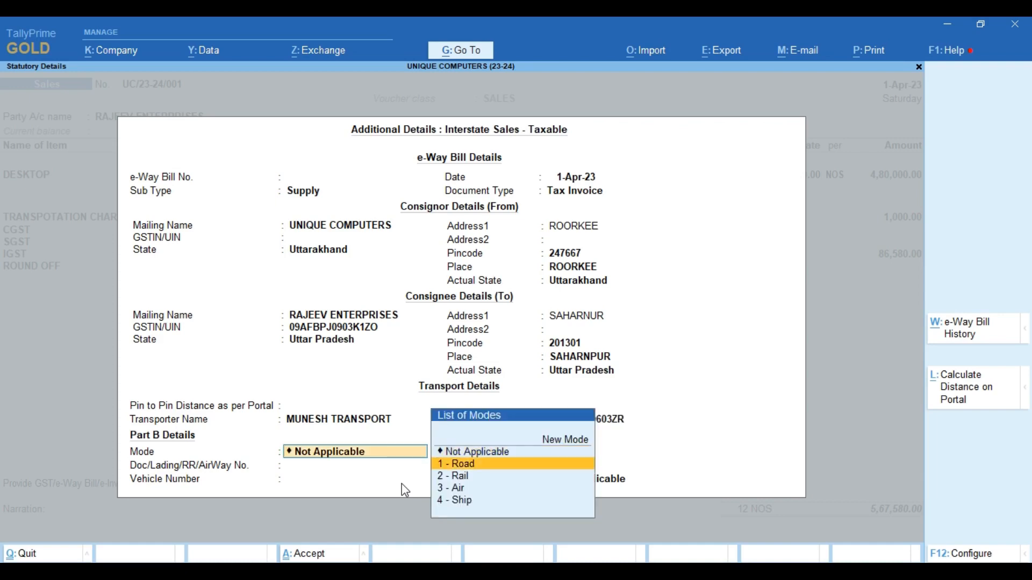
key(Return)
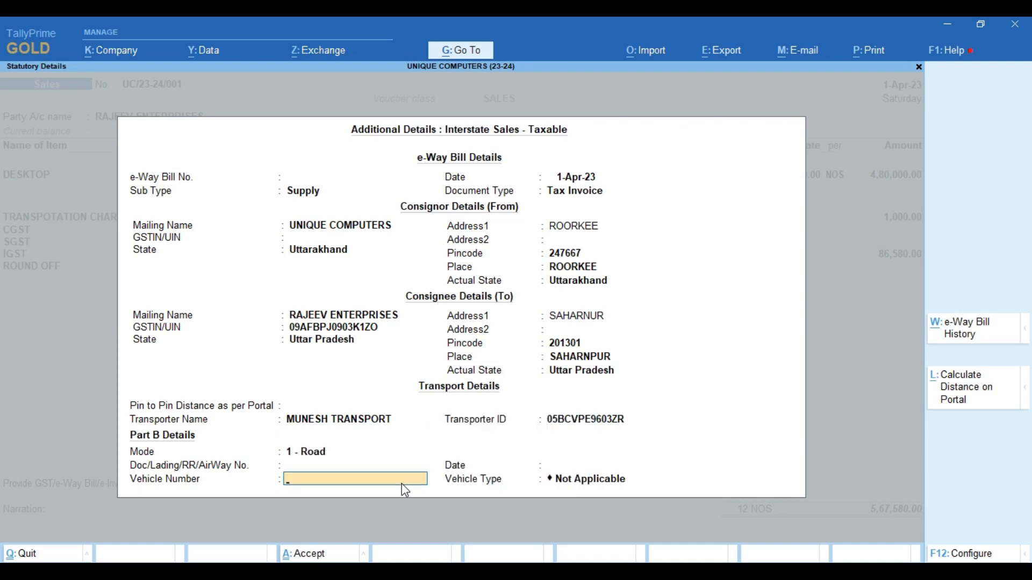
key(Return)
key(BackSpace)
key(BackSpace)
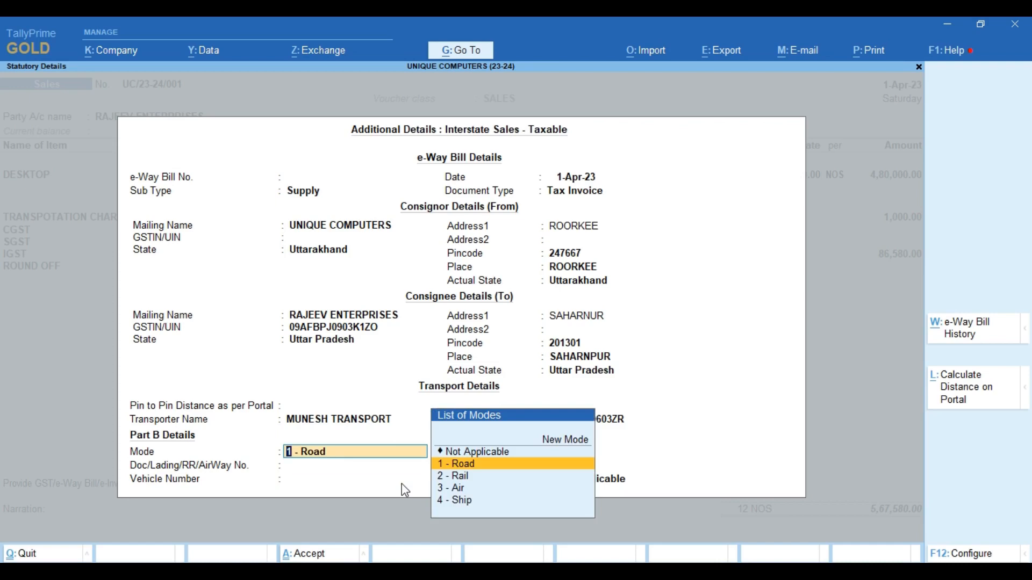
key(Return)
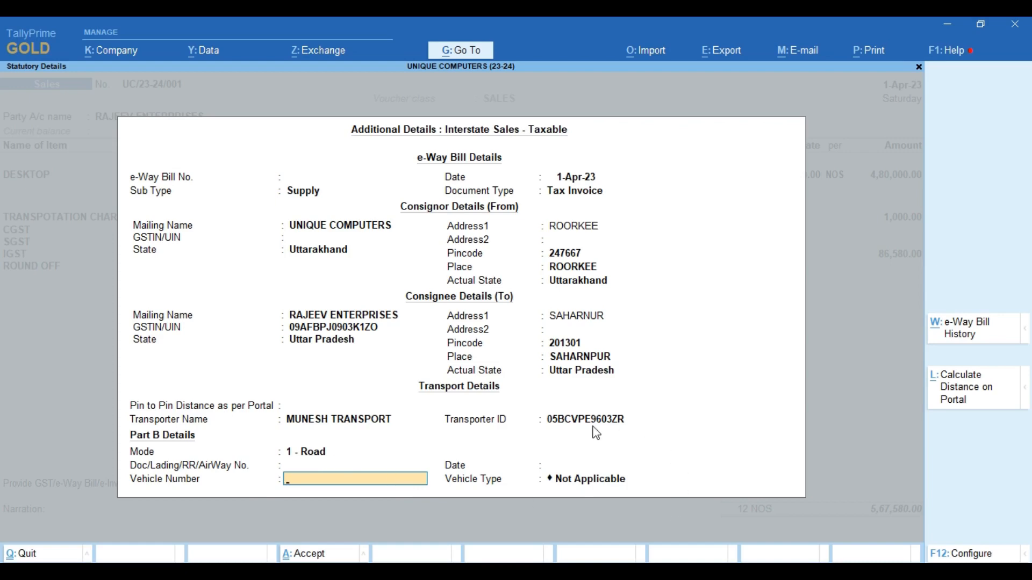
click(619, 422)
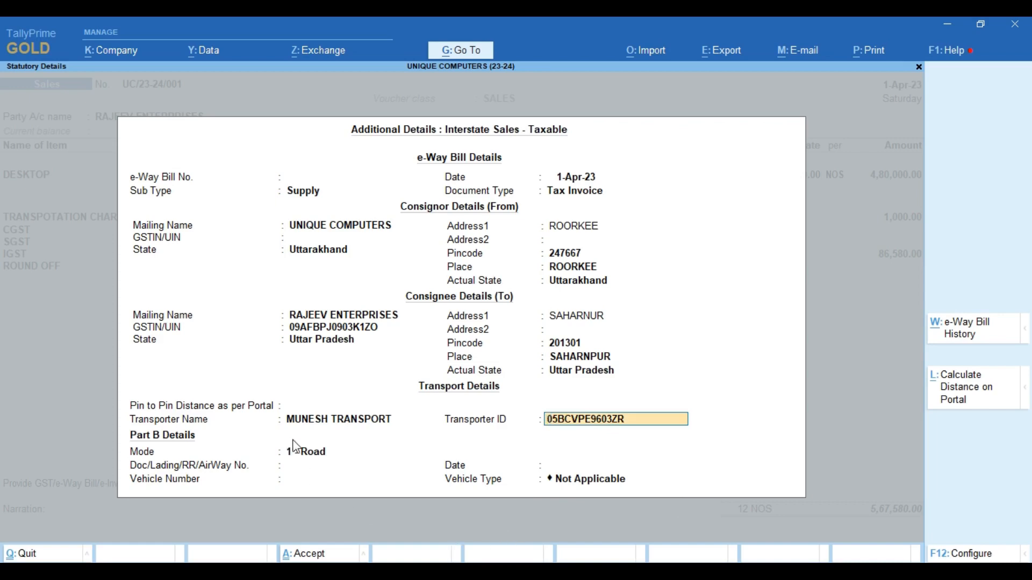
click(314, 455)
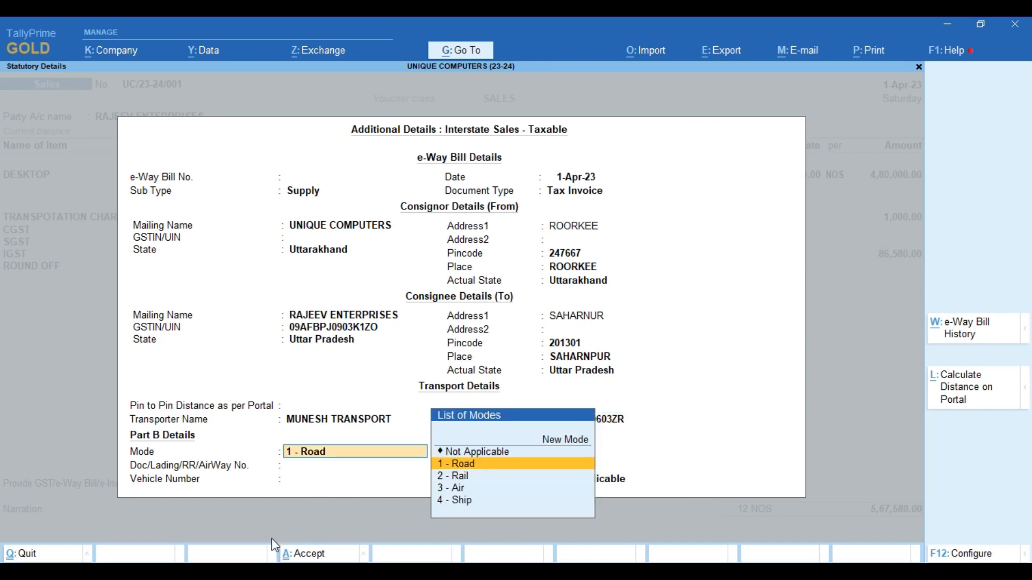
key(Return)
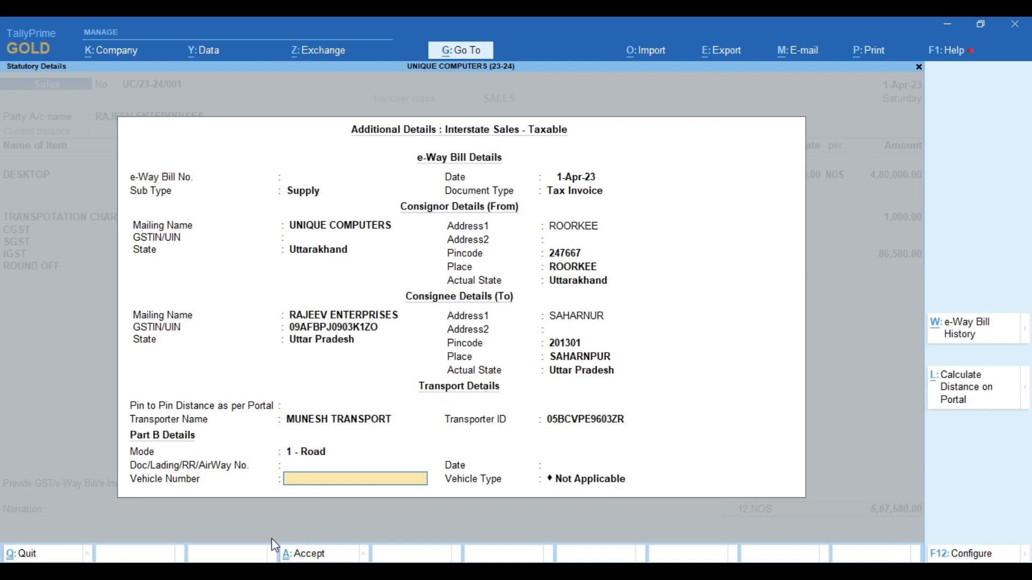
text(UK090304)
key(Return)
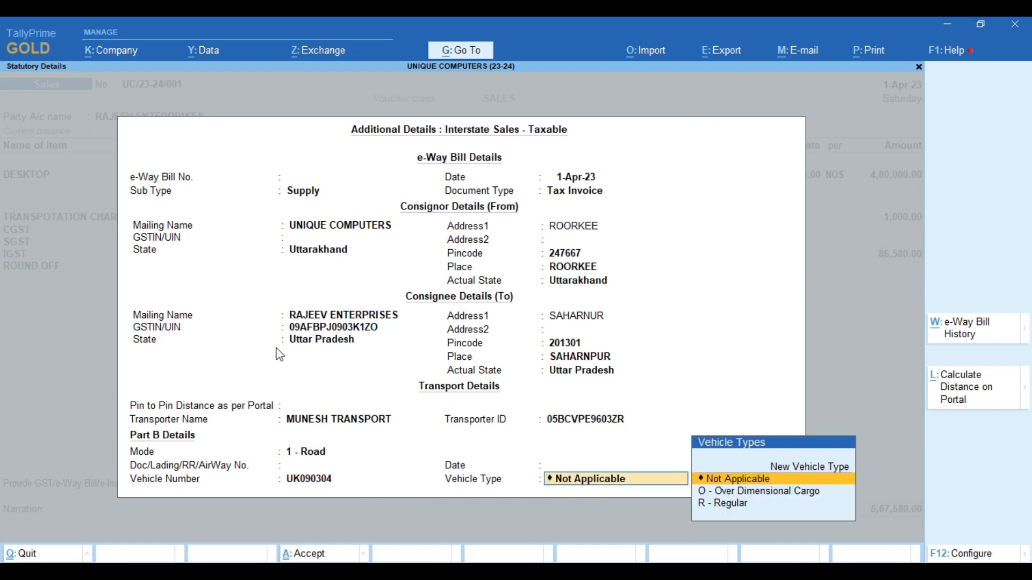
- Set the Part B date to 1-Apr-23 and vehicle type R - Regular, then accept
key(Return)
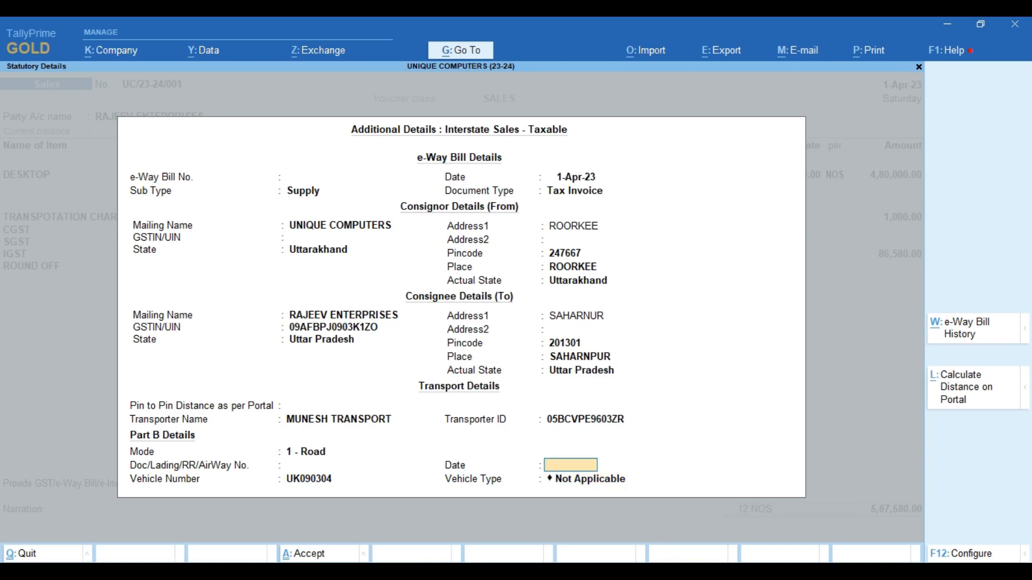
text(5)
key(BackSpace)
text(1)
key(Return)
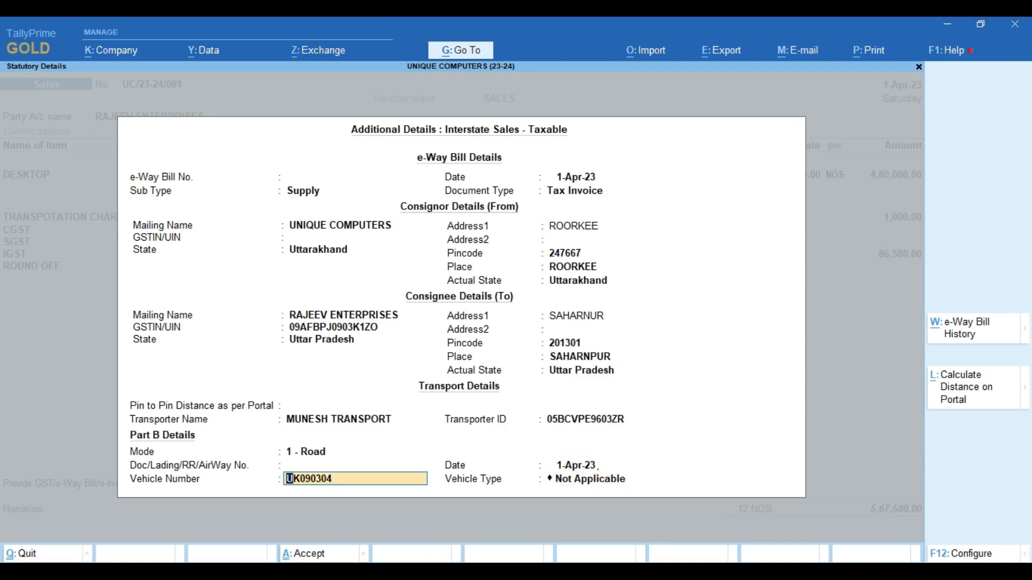
key(Return)
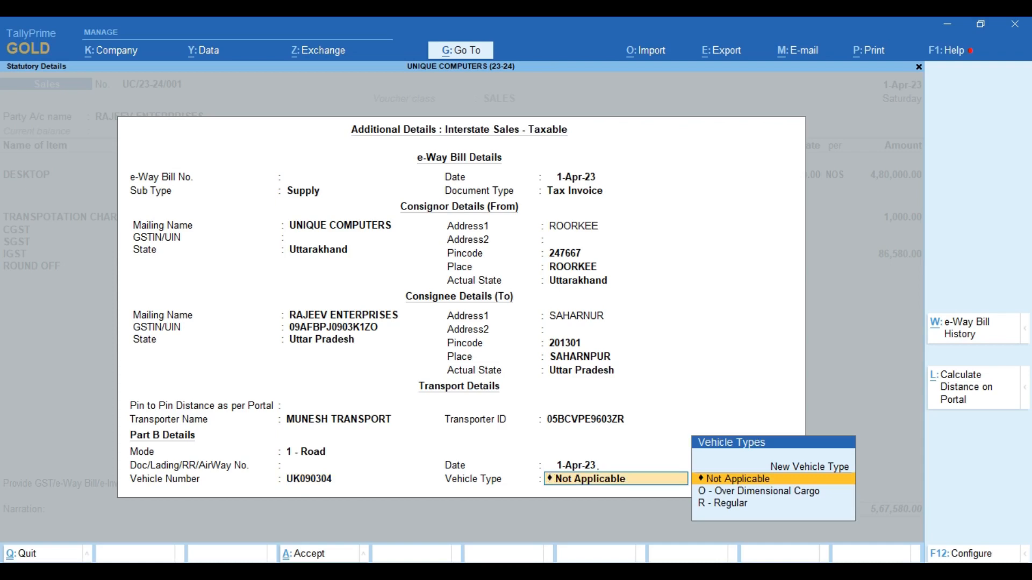
key(Down)
key(Down)
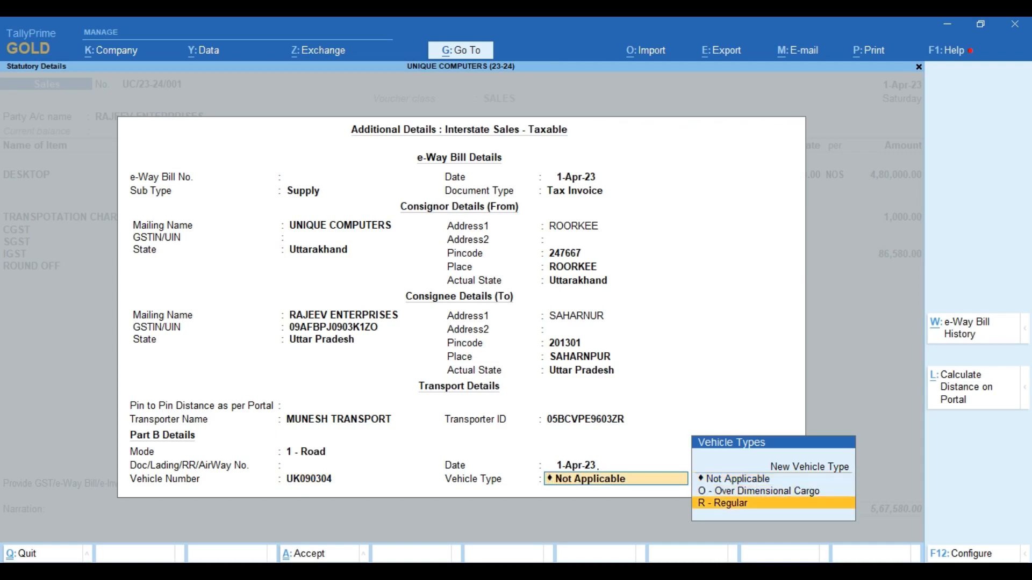
key(Return)
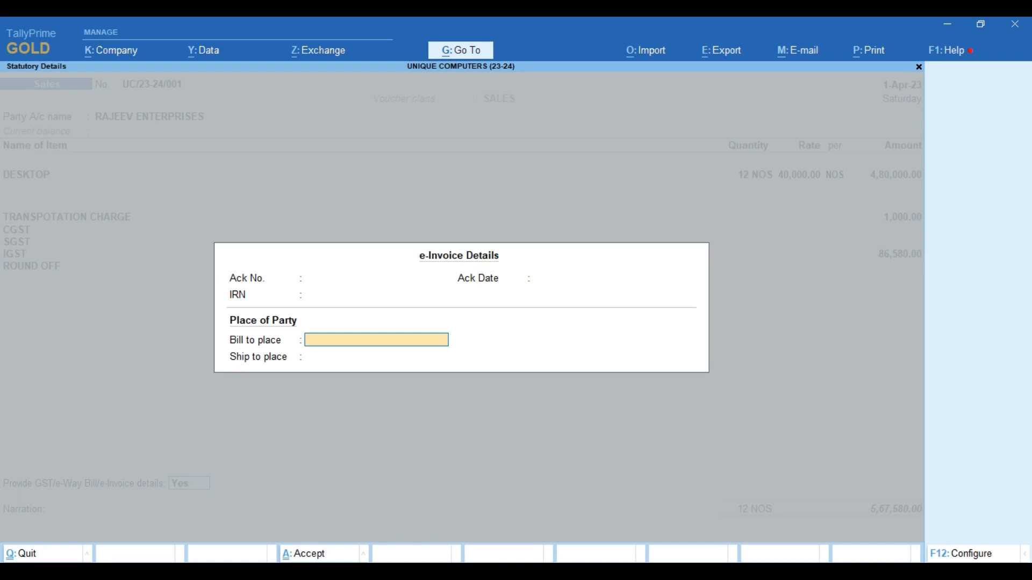
- Enter ROORKEE as bill-to place and SAHARANPUR as ship-to place, then accept the voucher
text(ROORKEE)
key(Return)
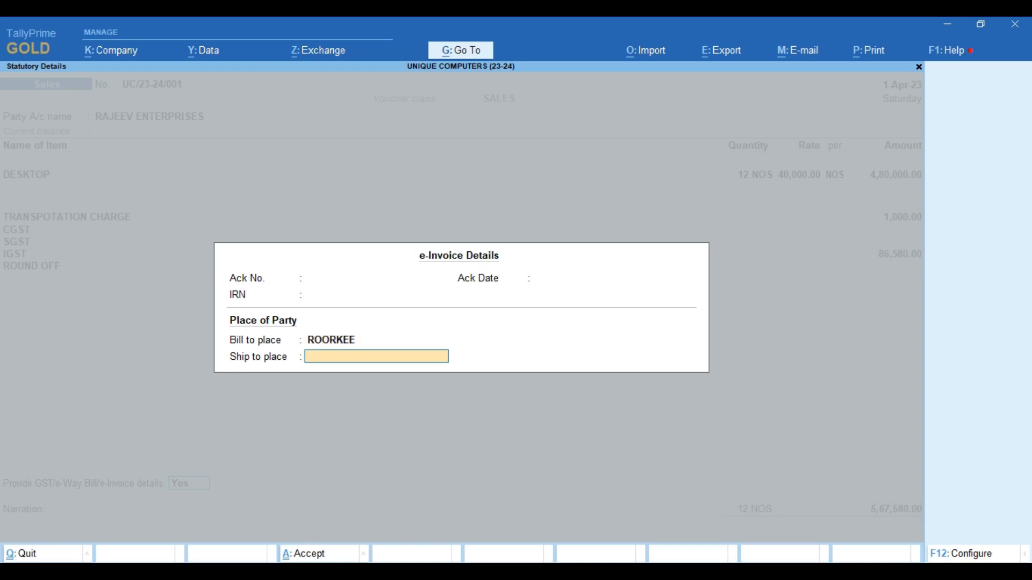
text(SAHARANPUR)
key(Return)
key(Return)
key(Return)
key(Return)
key(Return)
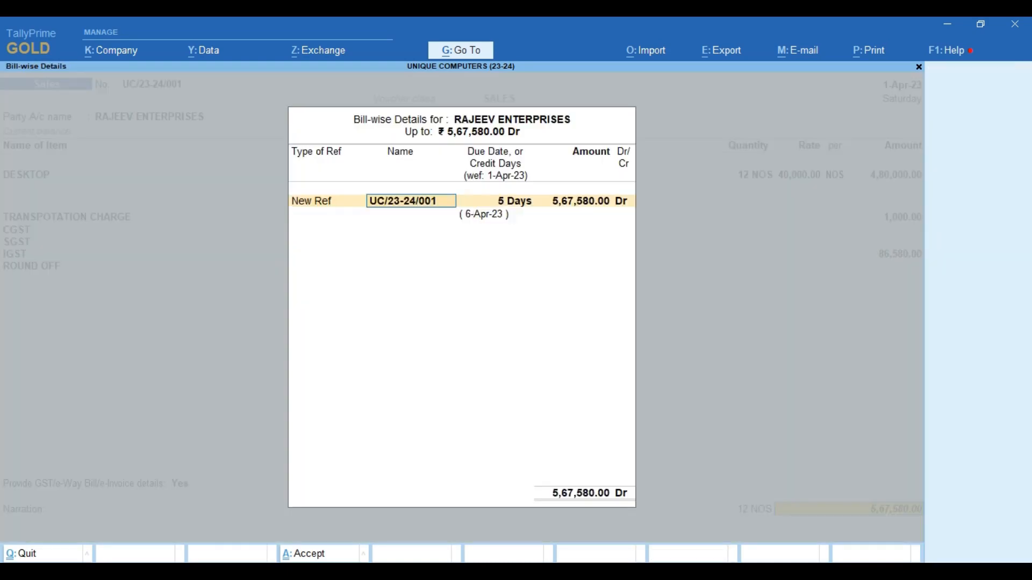
key(Return)
key(Return)
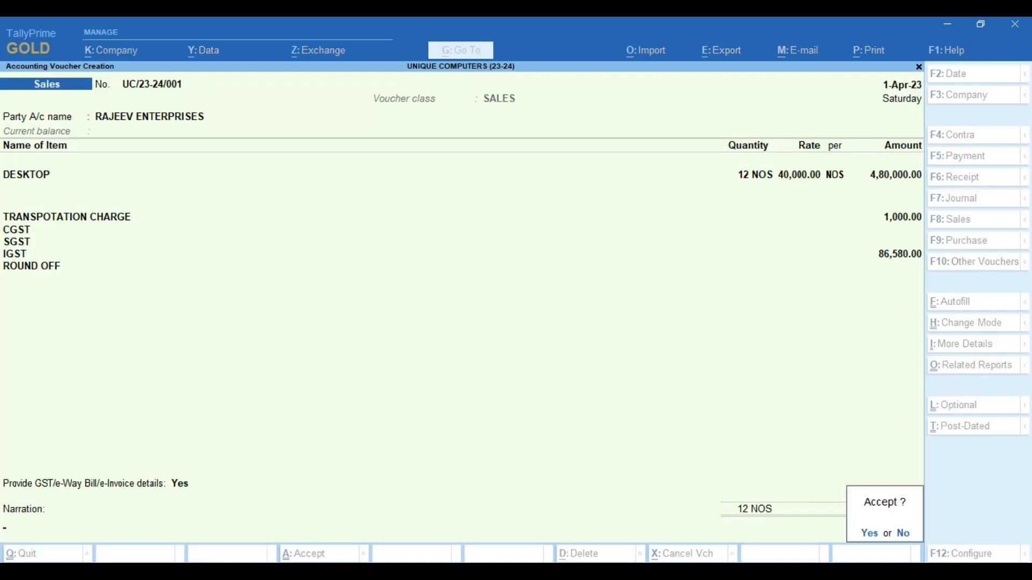
key(Return)
key(Return)
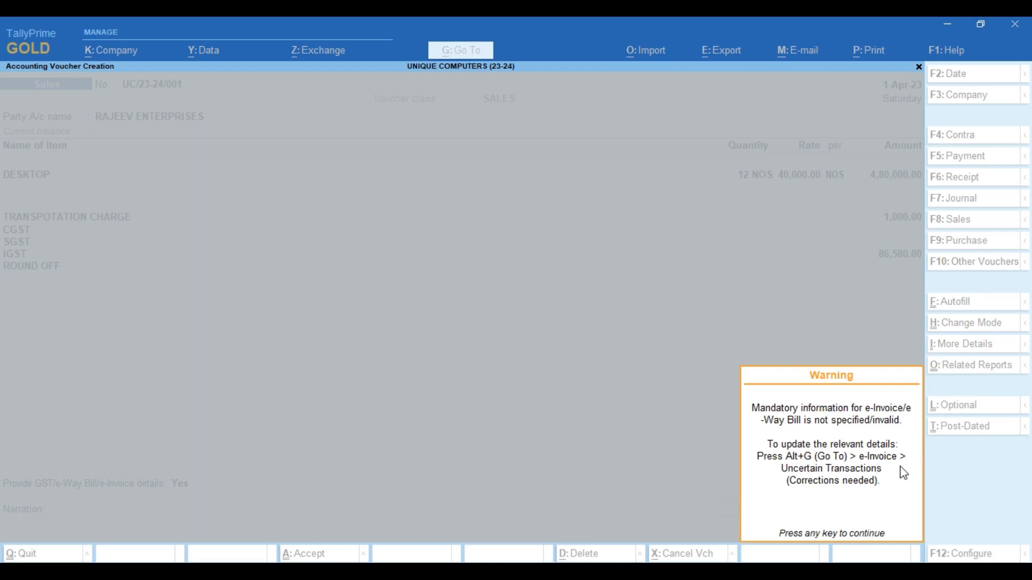
- Save the sales voucher and jump to the e-Invoice report via EI
key(Return)
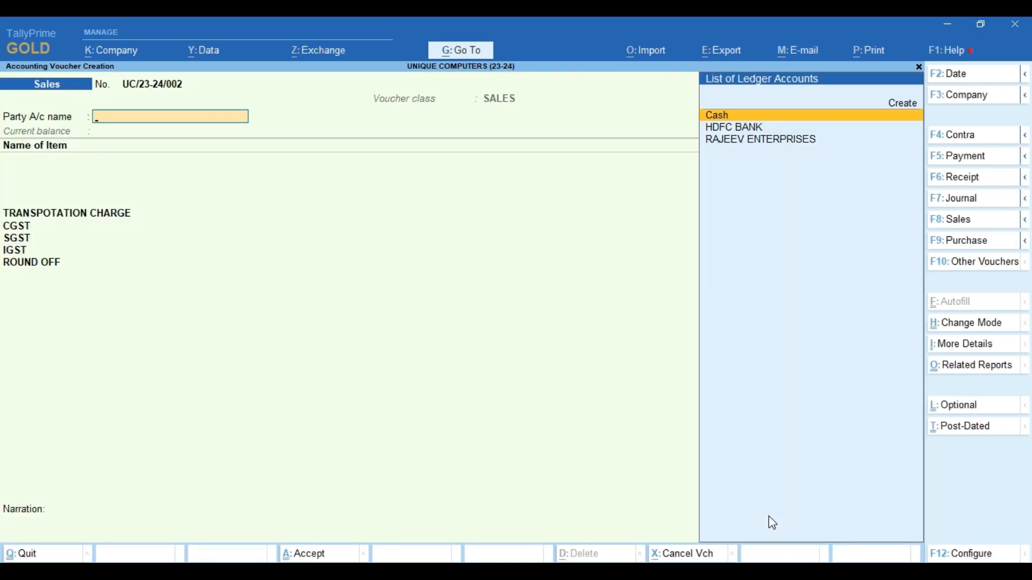
click(461, 50)
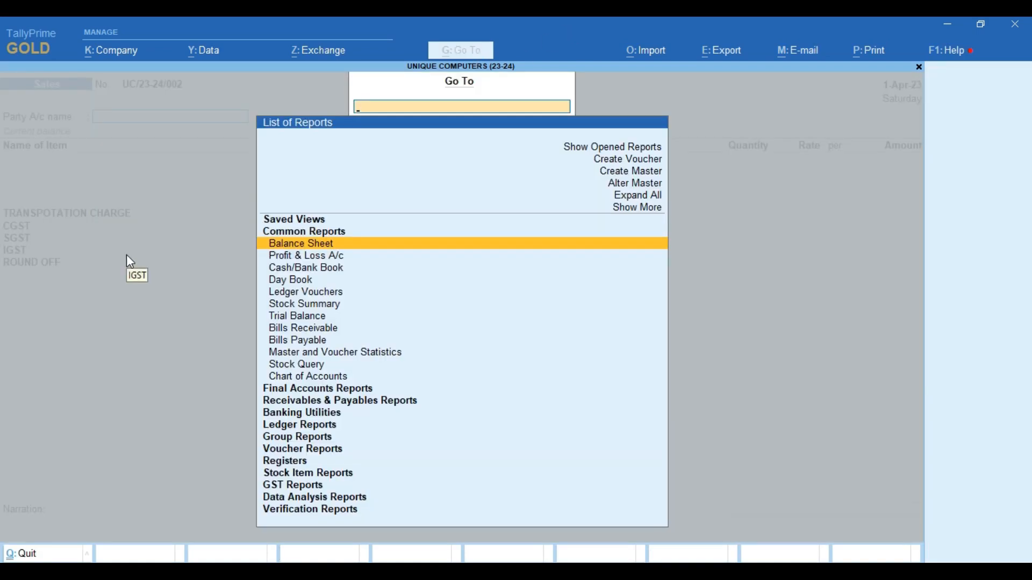
text(EI)
key(Return)
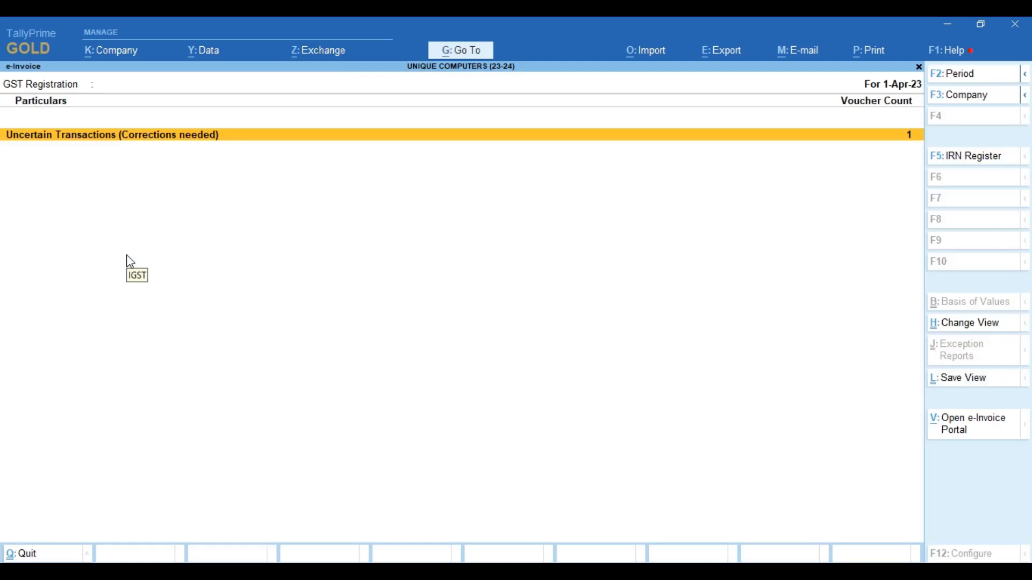
- Drill into the GST registration exception and begin entering the company's GSTIN
key(Return)
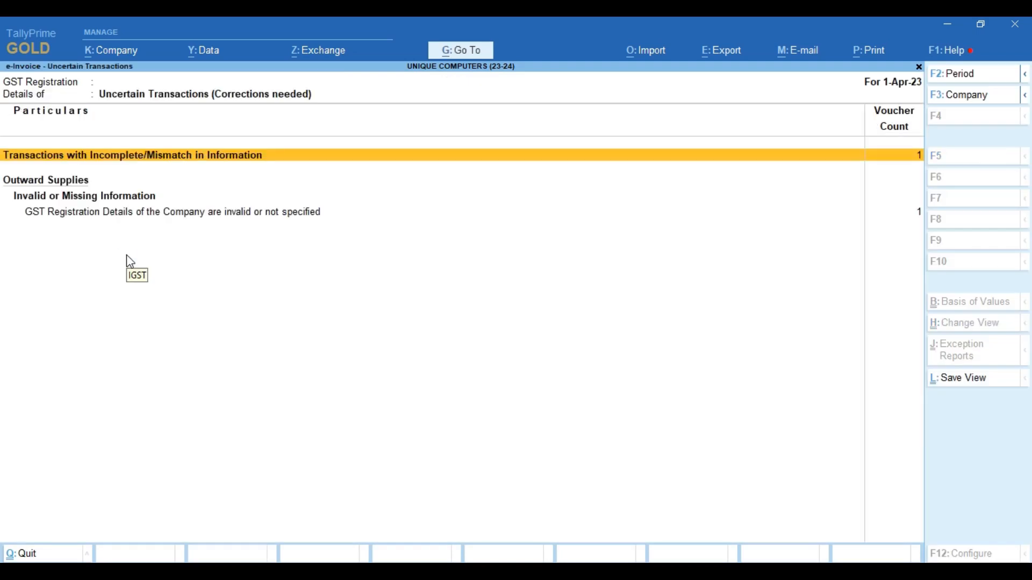
key(Down)
key(Down)
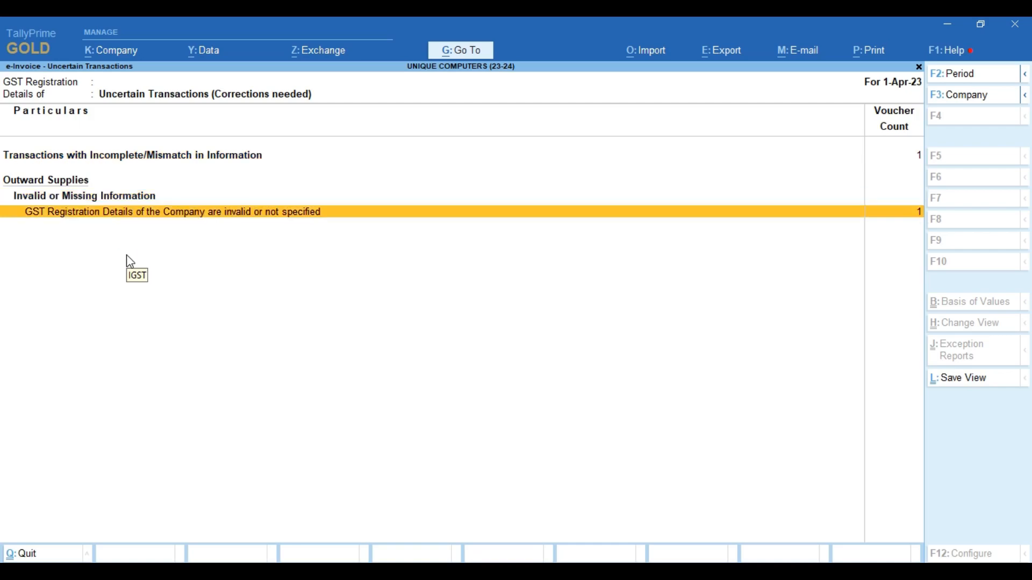
key(Return)
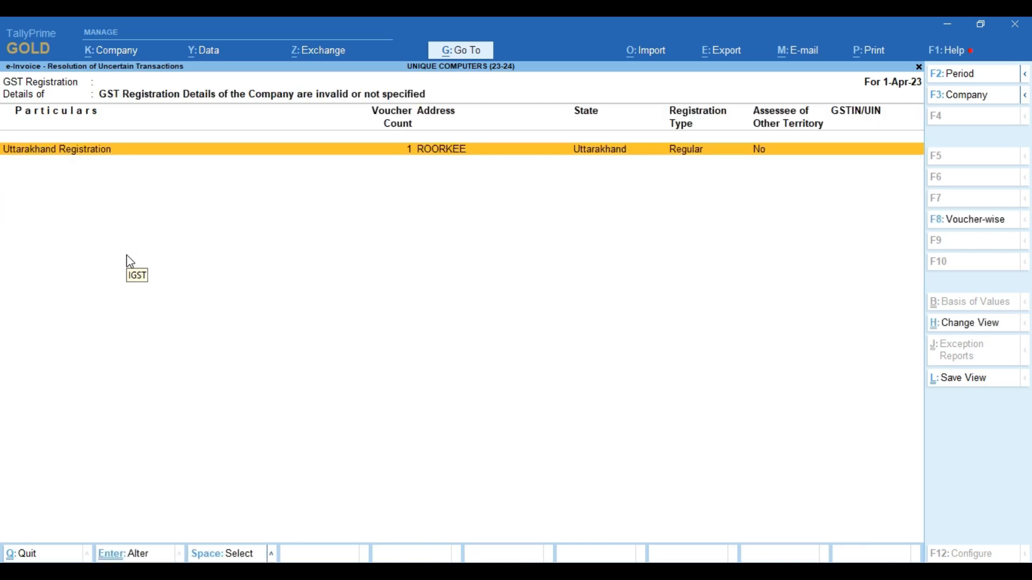
key(Return)
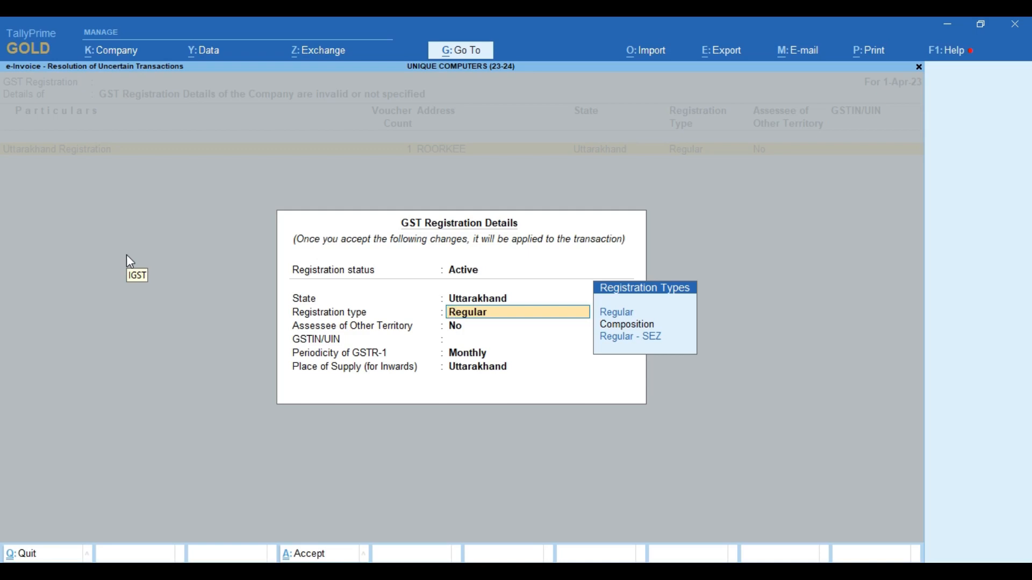
key(Return)
key(Return)
text(0)
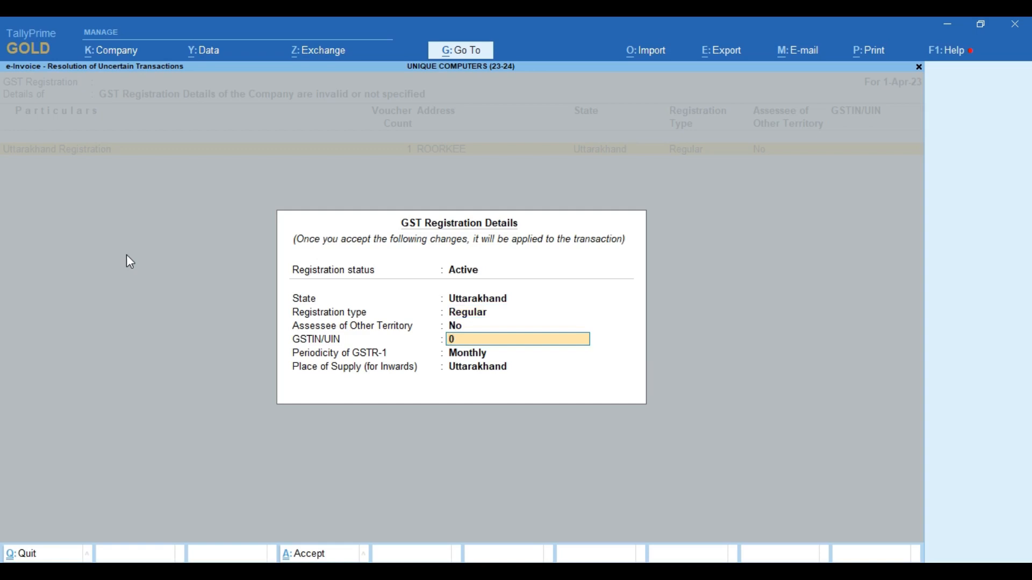
text(5BGVI)
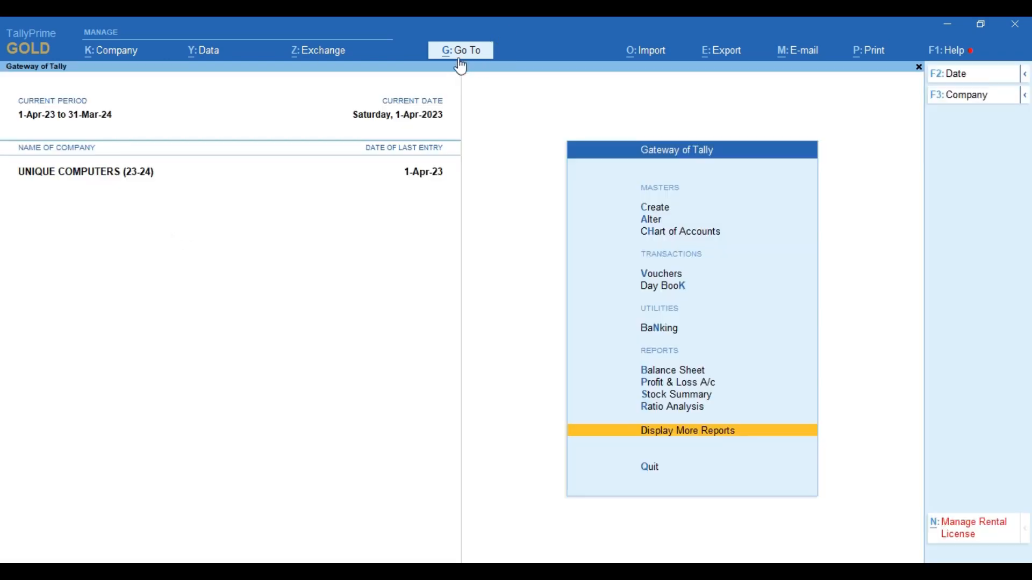
- Open the e-Invoice report through Display More Reports > GST Reports
key(alt+g)
key(Escape)
key(Return)
key(Down)
key(Down)
key(Down)
key(Down)
key(Down)
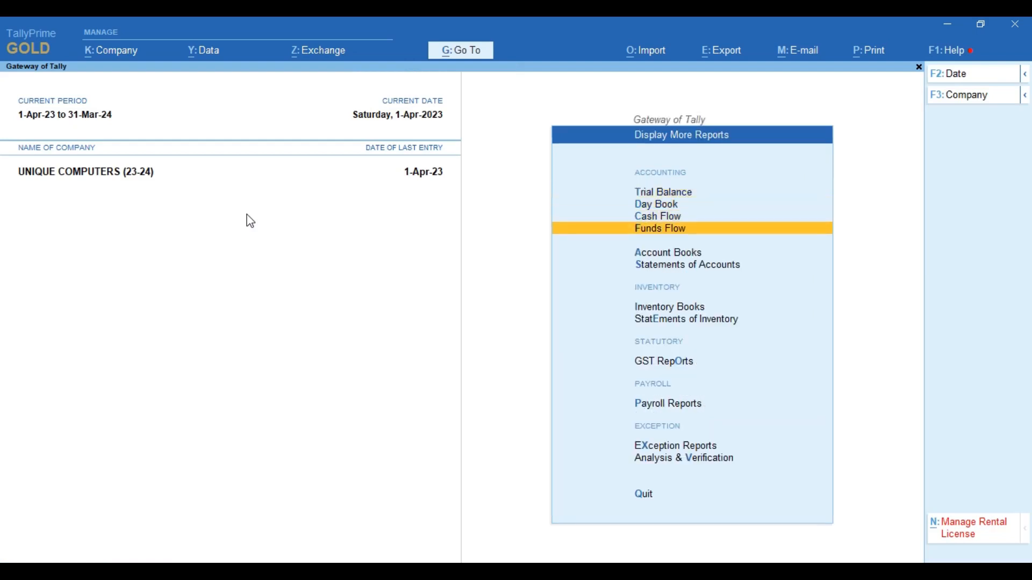
key(Down)
key(Down)
key(Down)
key(Return)
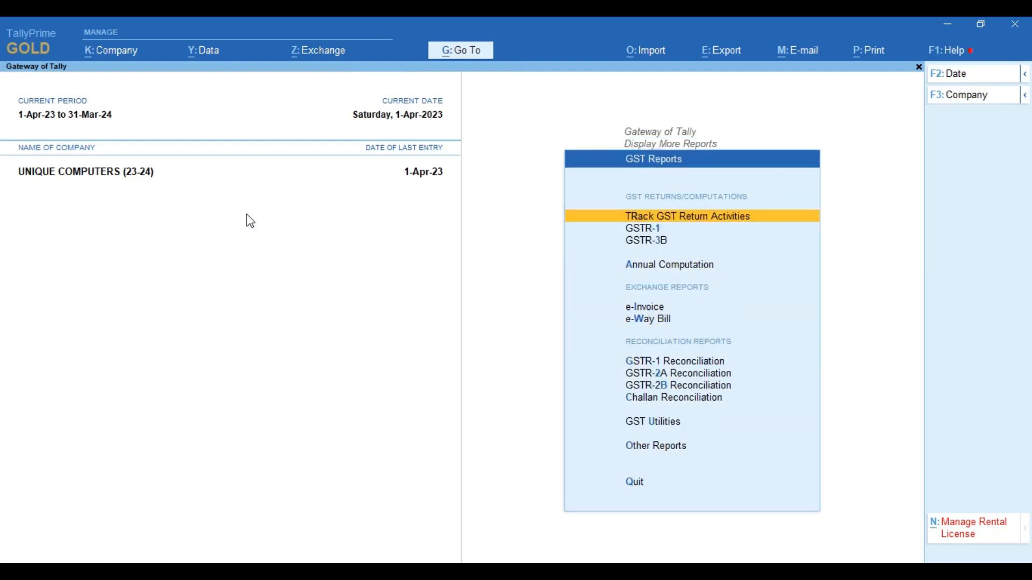
key(Down)
key(Down)
key(Down)
key(Down)
key(Down)
key(Up)
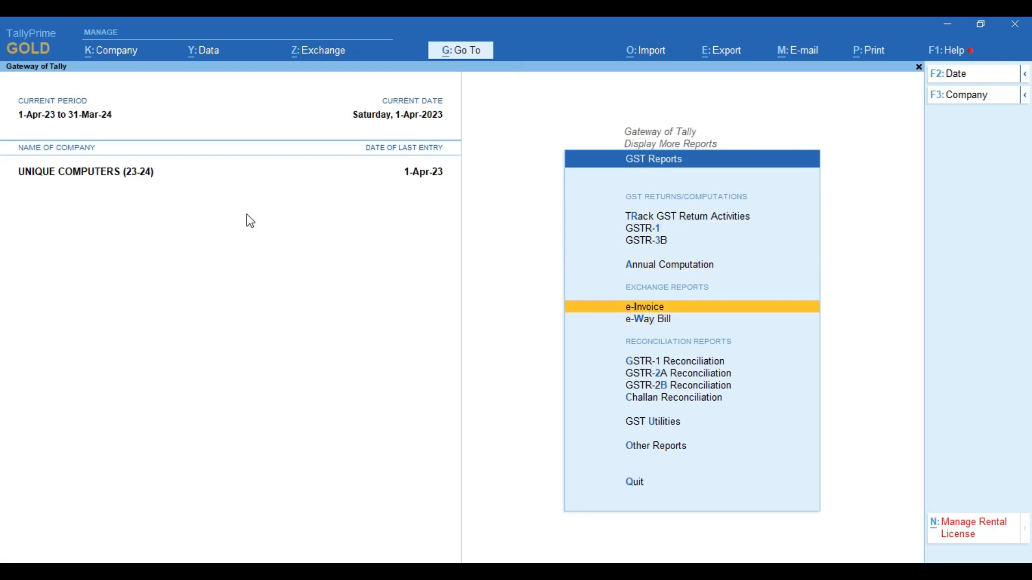
key(Down)
key(Up)
key(Return)
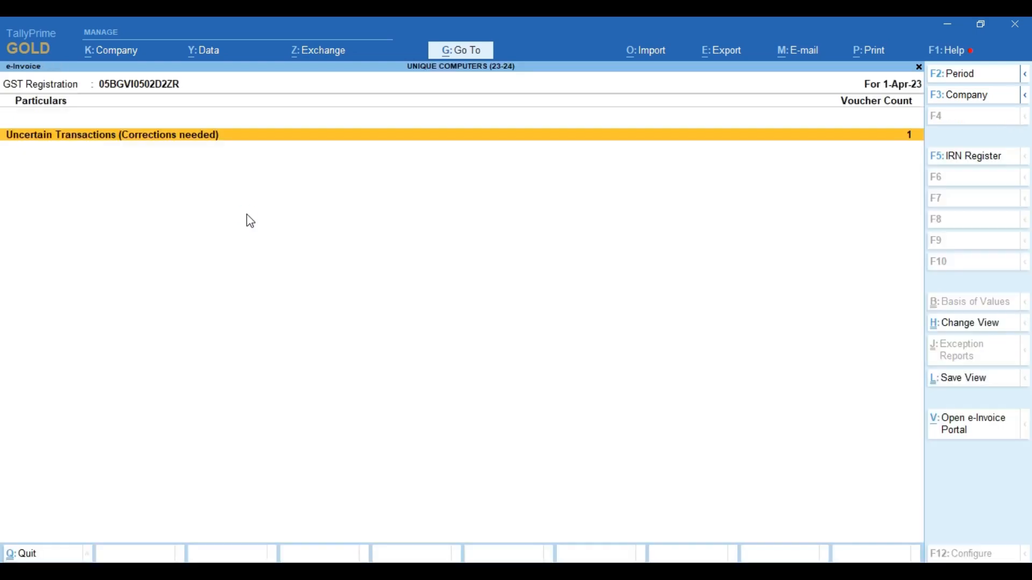
- Retype the company's full GSTIN in GST Registration Details and accept the update
key(Return)
key(Down)
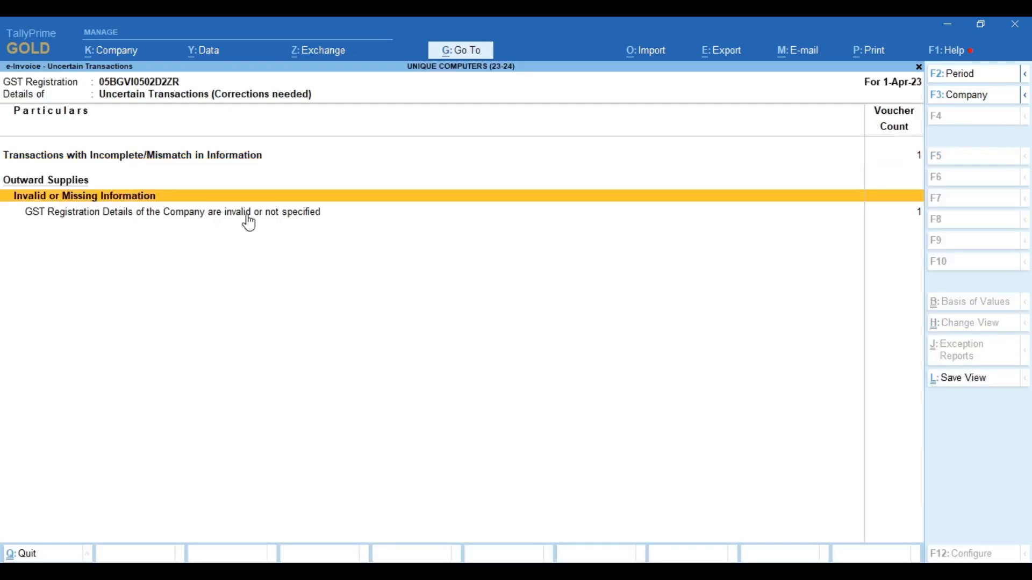
key(Down)
key(Return)
key(Return)
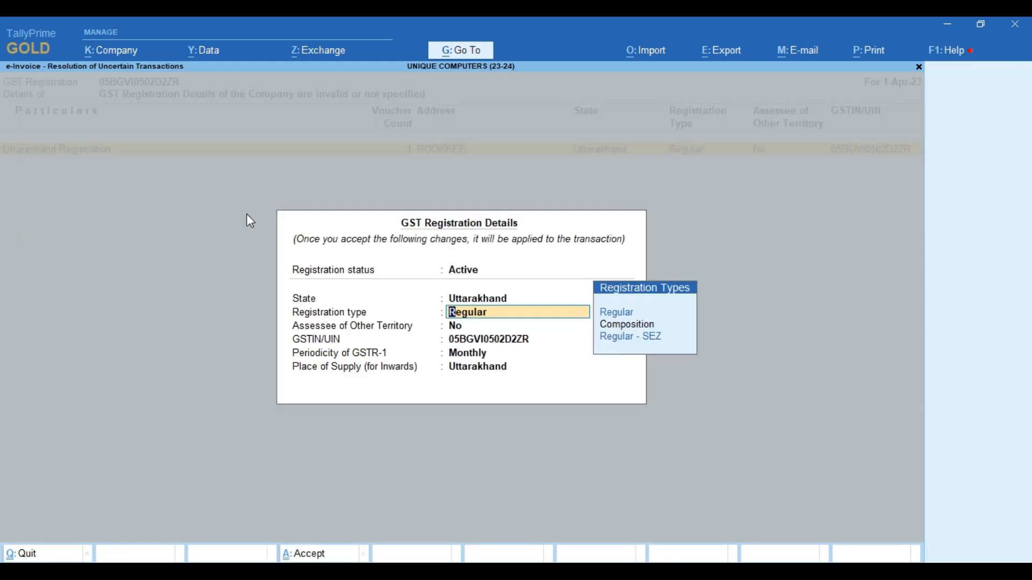
key(Return)
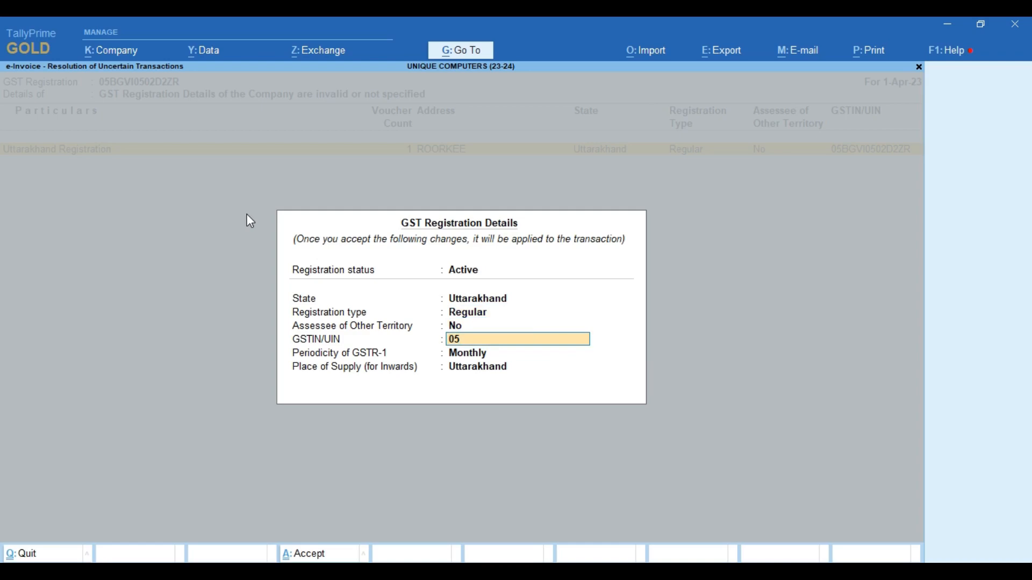
key(Return)
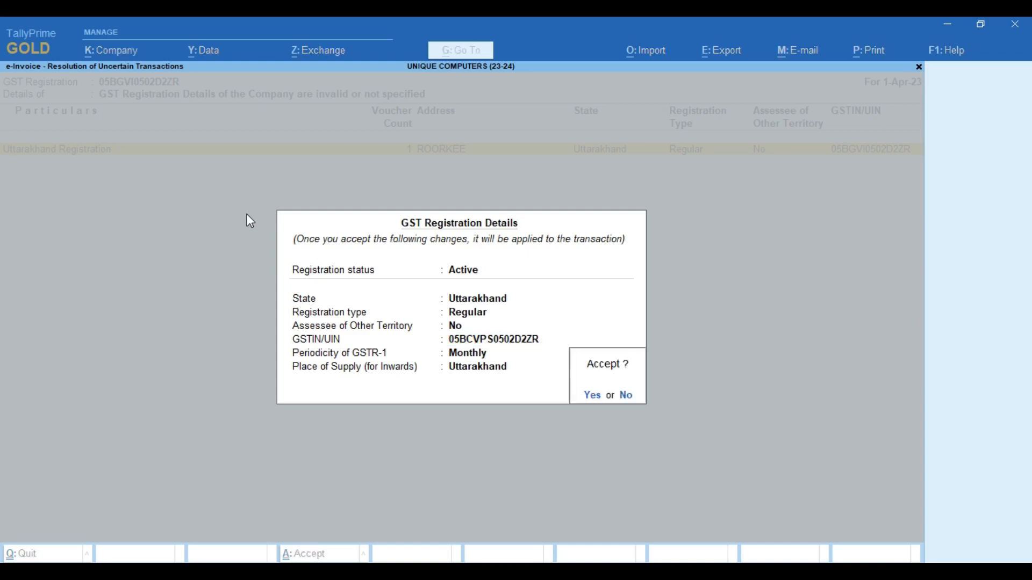
key(y)
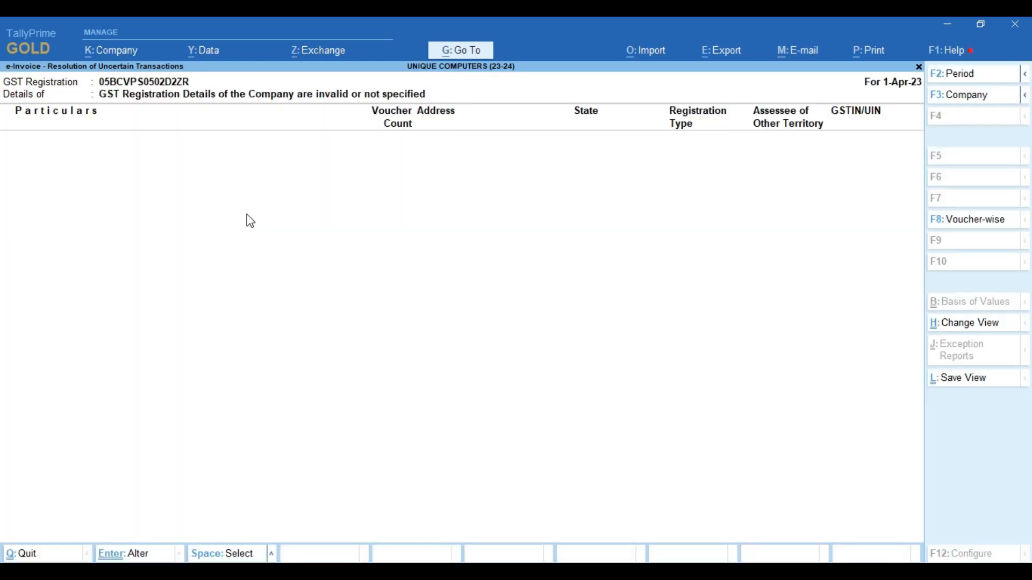
key(Escape)
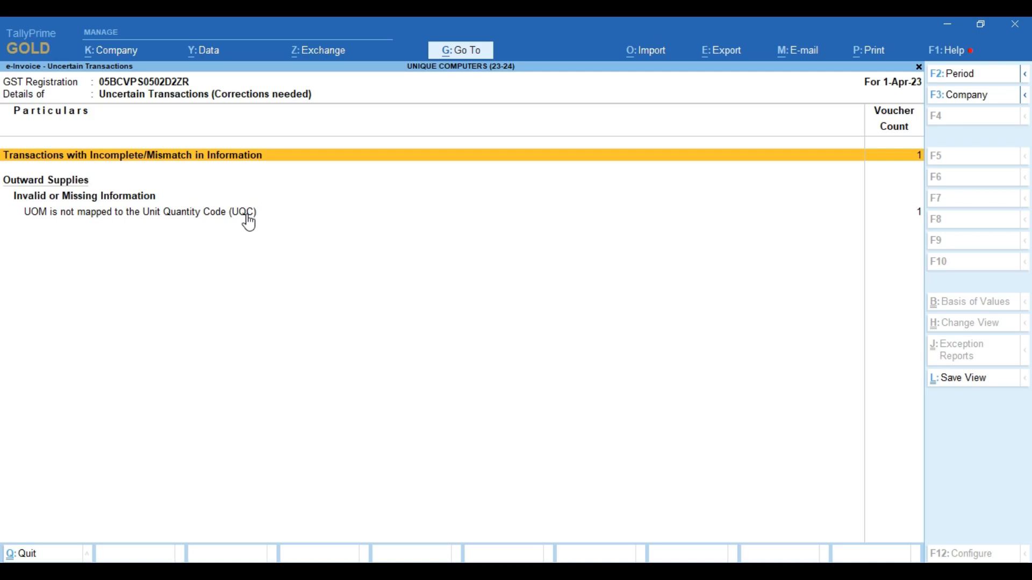
- Map unit NOS to UQC NOS-NUMBERS effective 1-Apr-23 and confirm the change
key(Down)
key(Down)
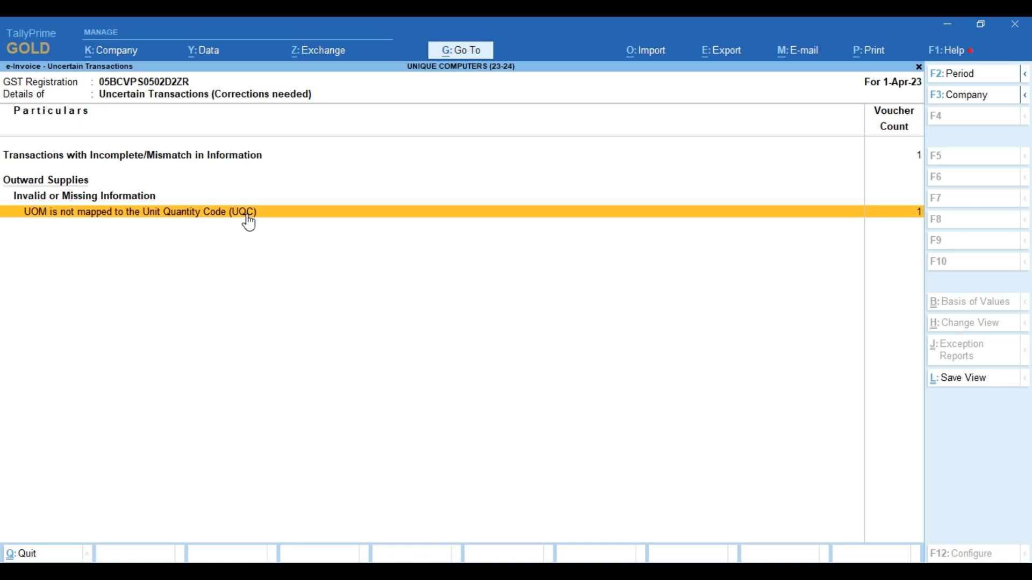
click(249, 221)
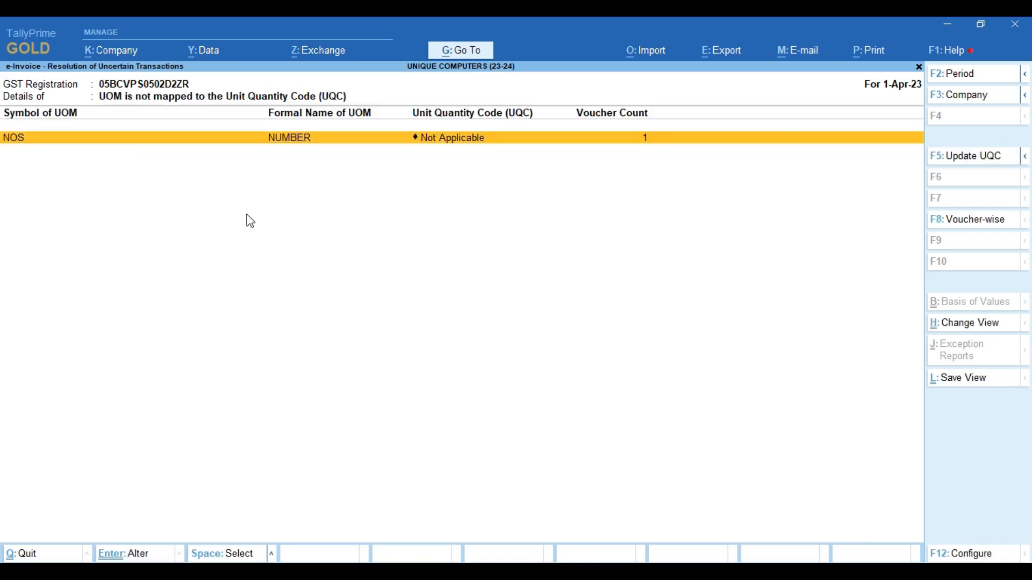
key(Return)
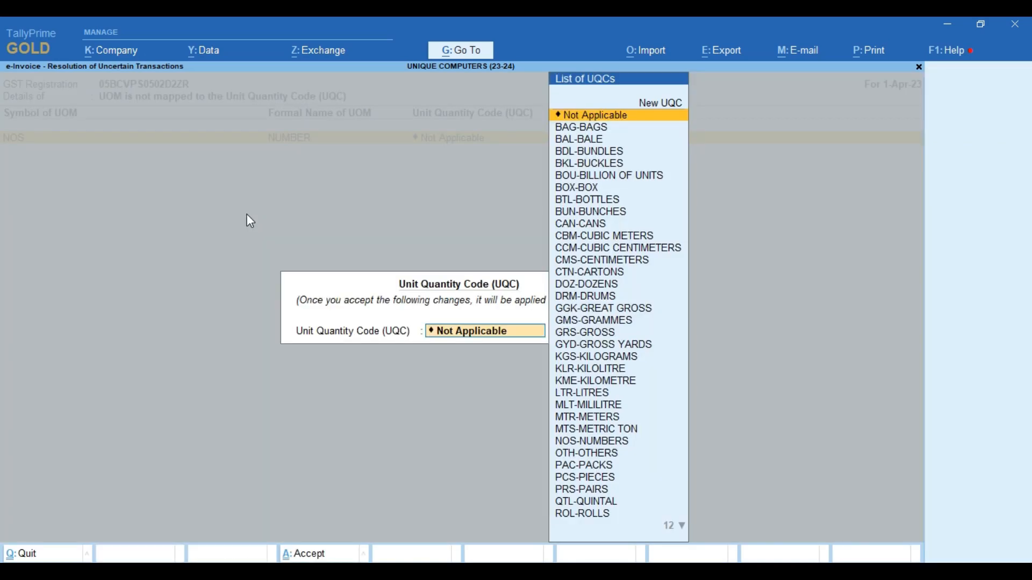
text(NU)
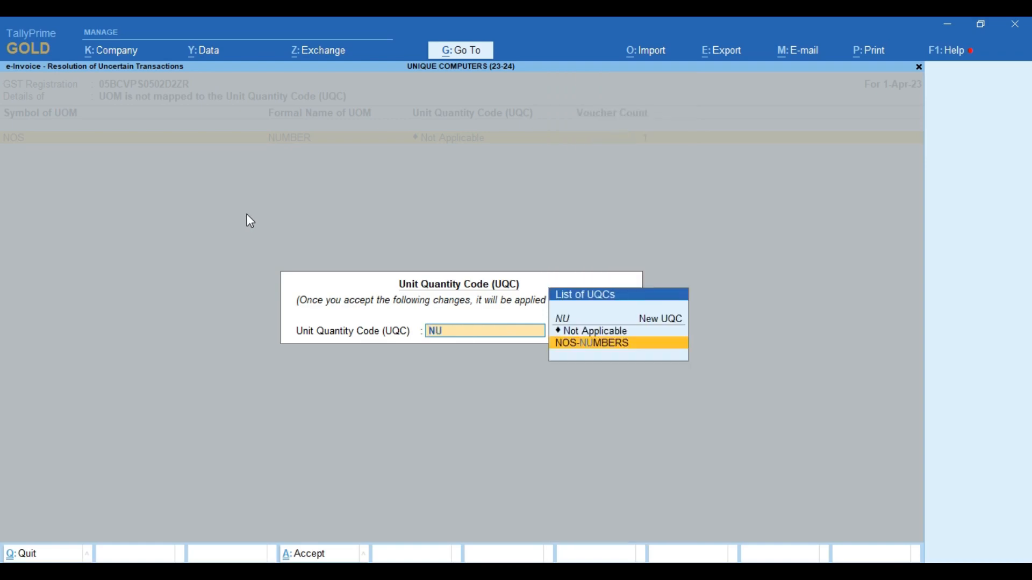
key(Return)
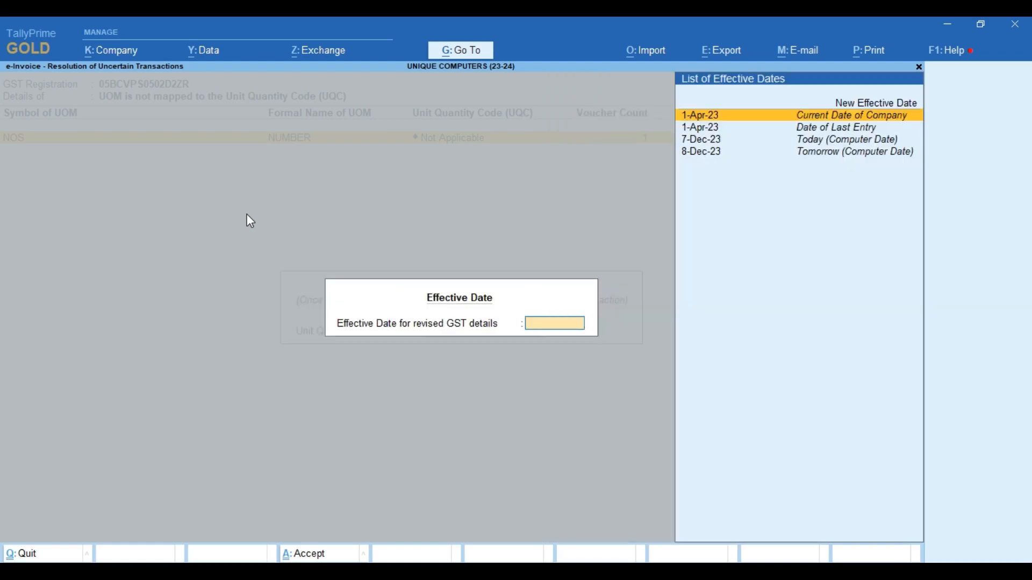
key(Up)
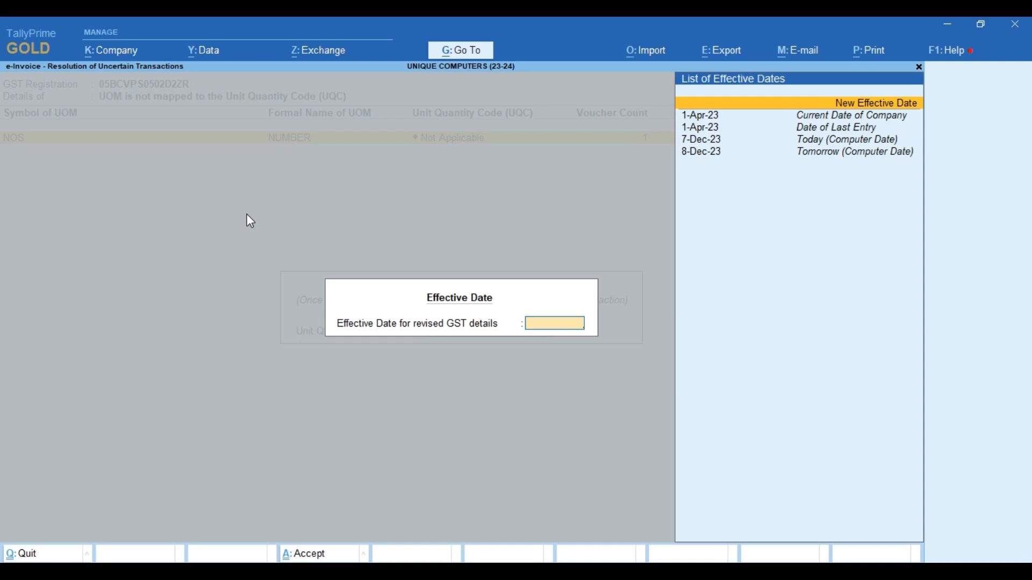
key(Down)
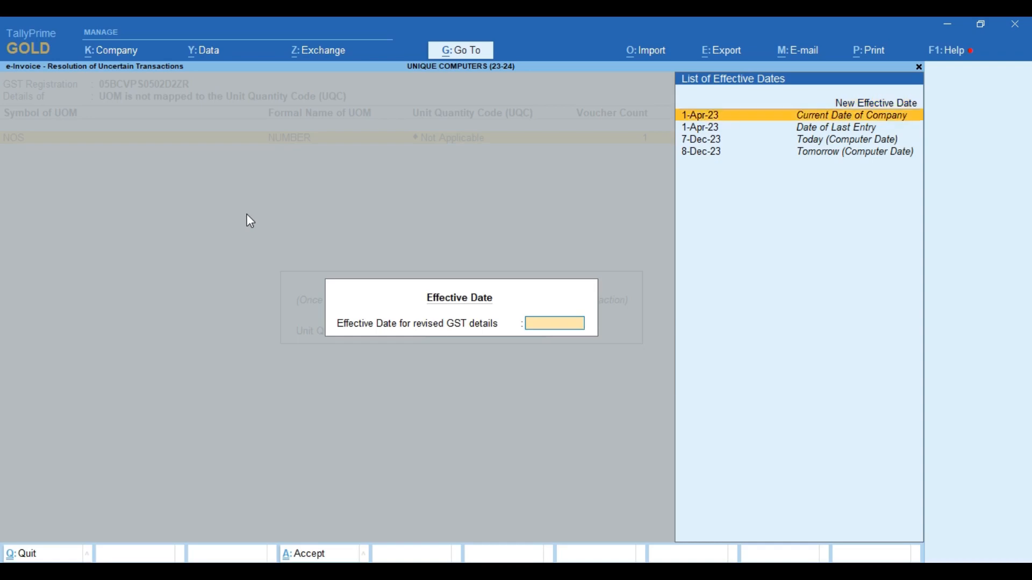
key(Return)
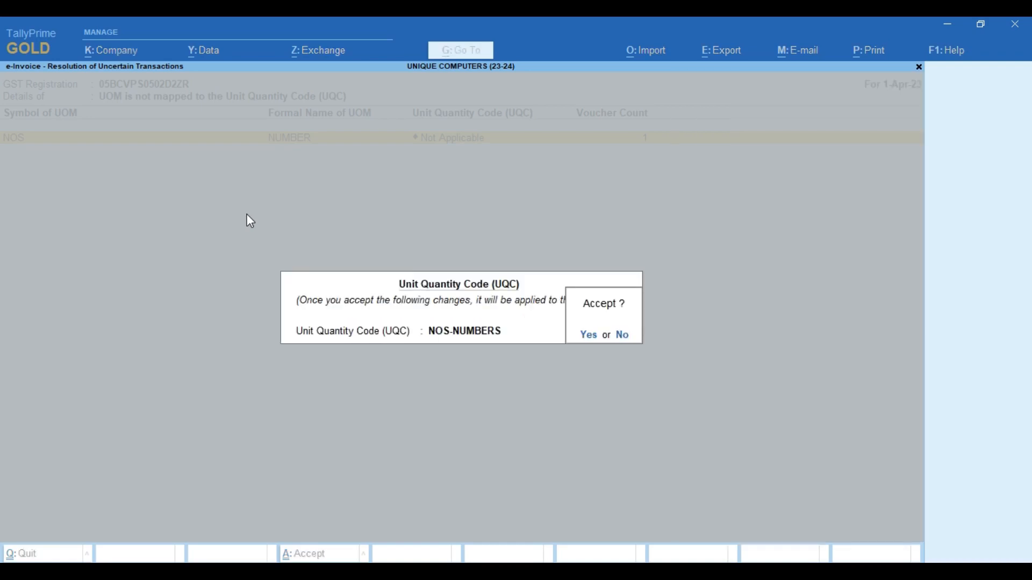
key(y)
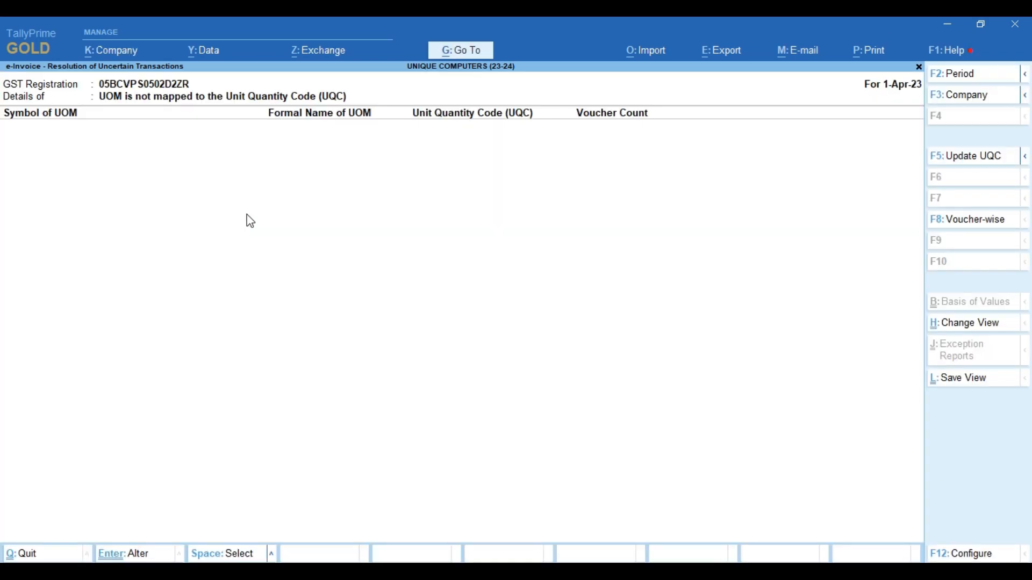
key(Escape)
- Complete the Transporter ID in Rajeev Enterprises' missing-information exception and save the correction
key(Escape)
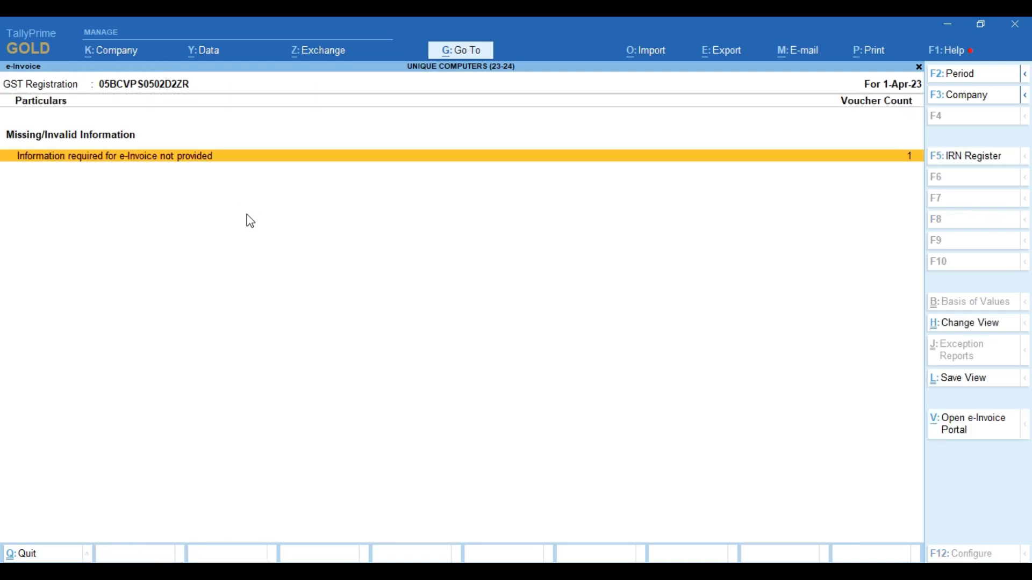
key(Escape)
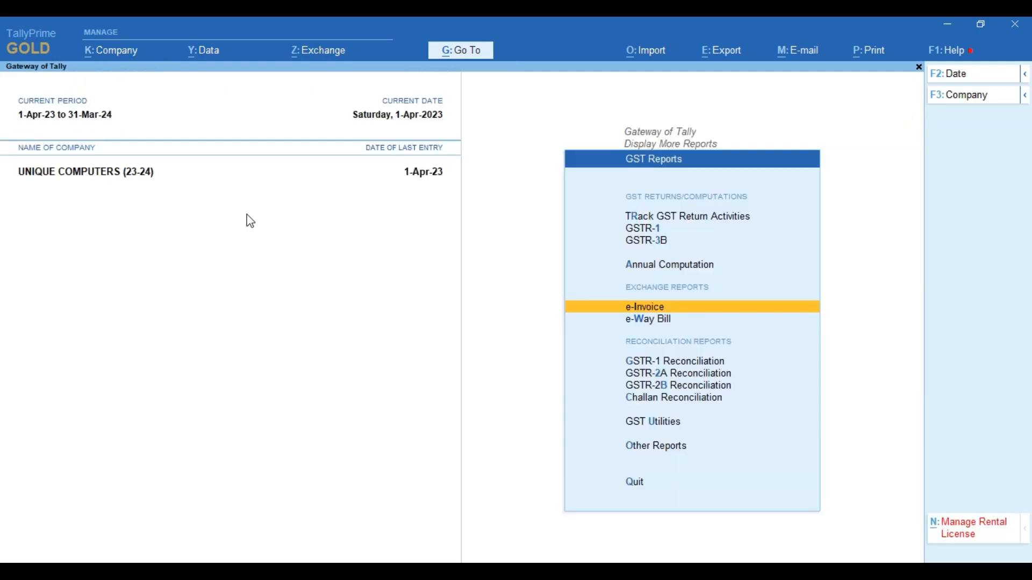
key(Return)
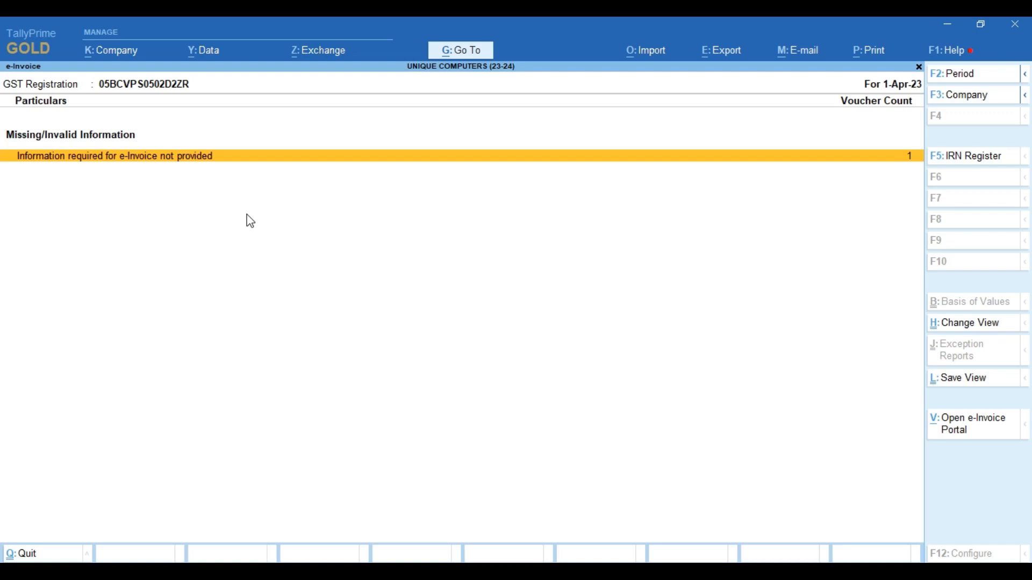
key(Return)
key(Return)
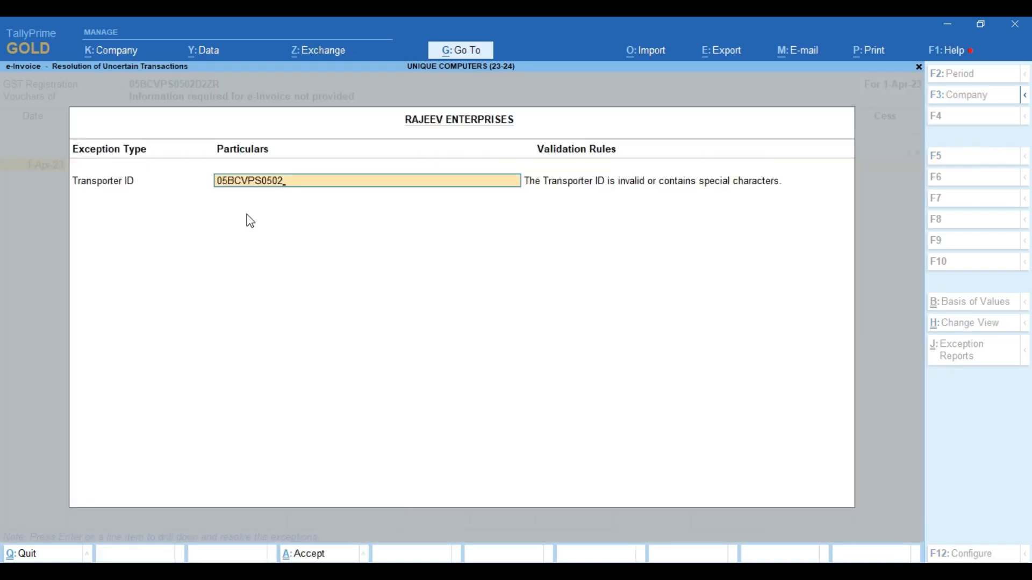
text(D2ZR)
key(Return)
key(y)
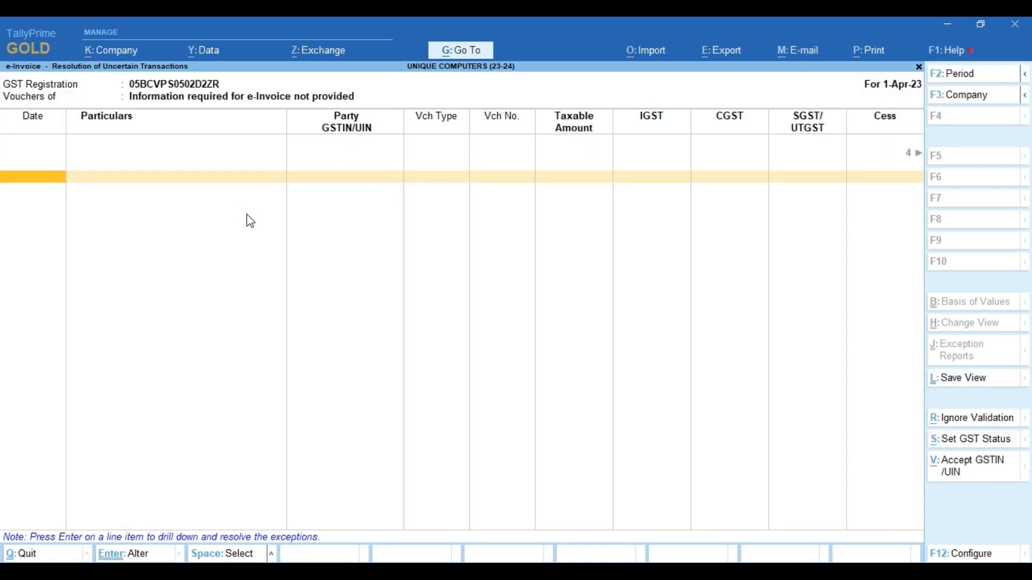
key(Escape)
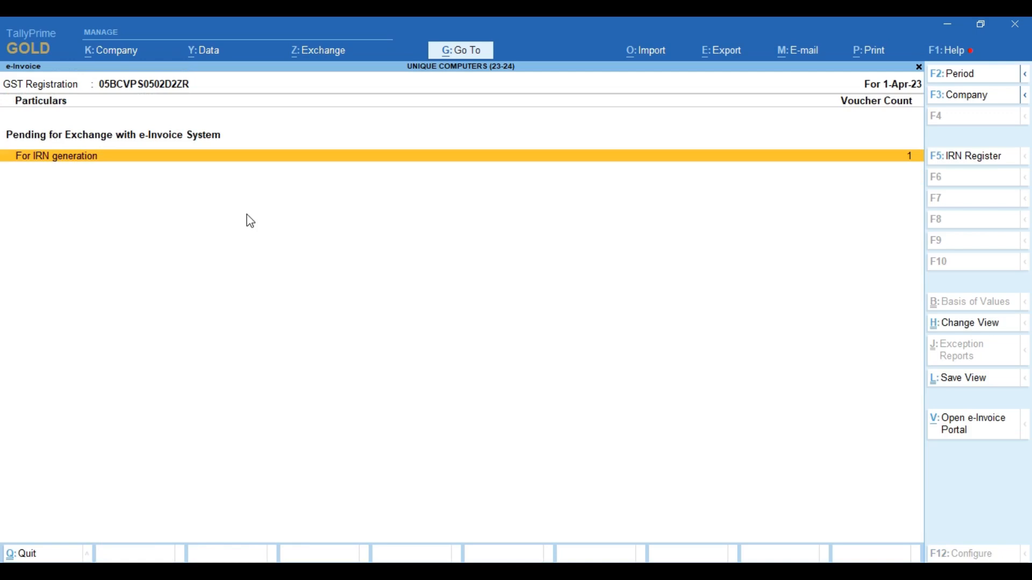
- Open the pending Rajeev Enterprises voucher and set Provide GST/e-Way Bill/e-Invoice details to Yes
key(Return)
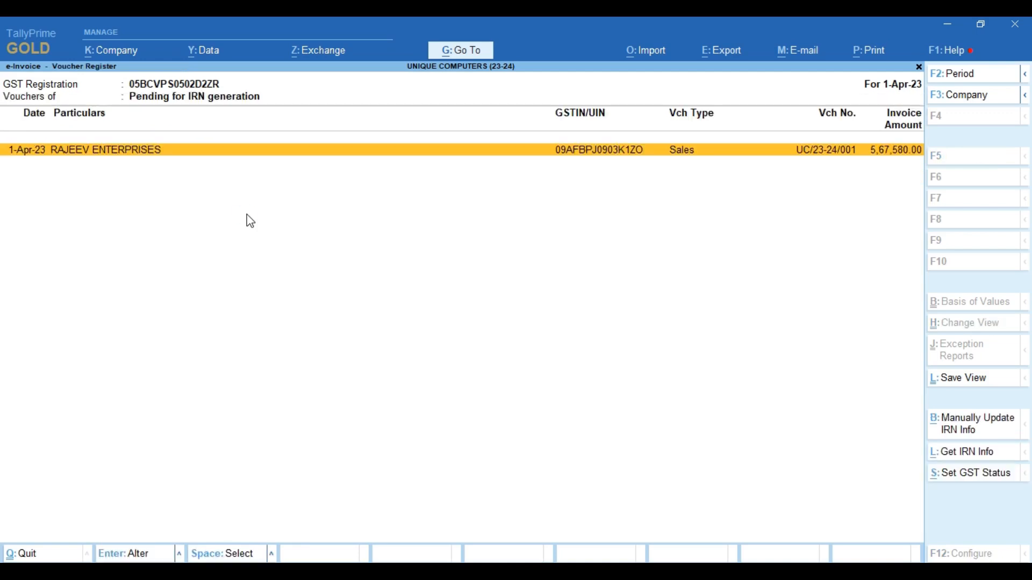
key(Return)
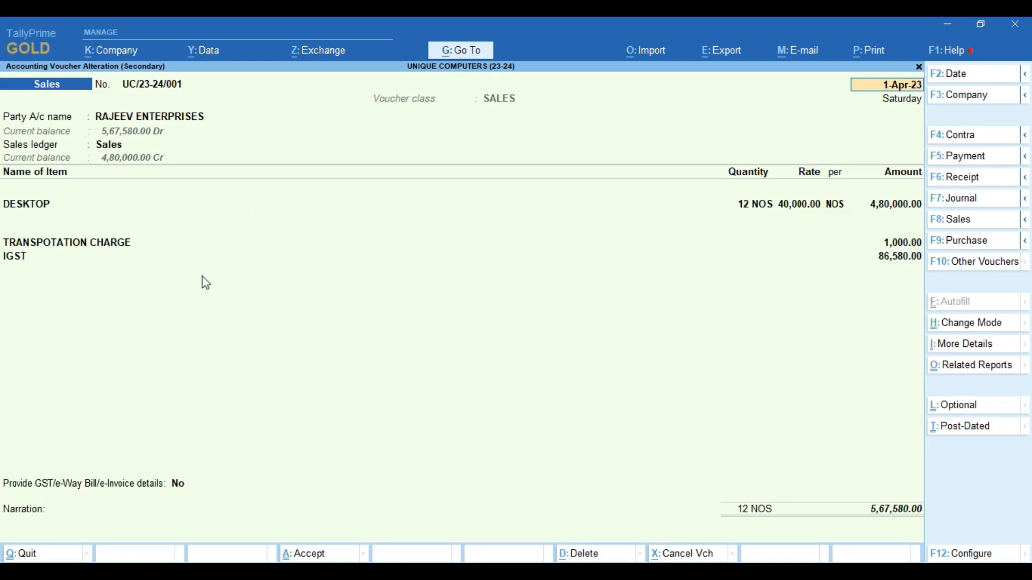
click(180, 493)
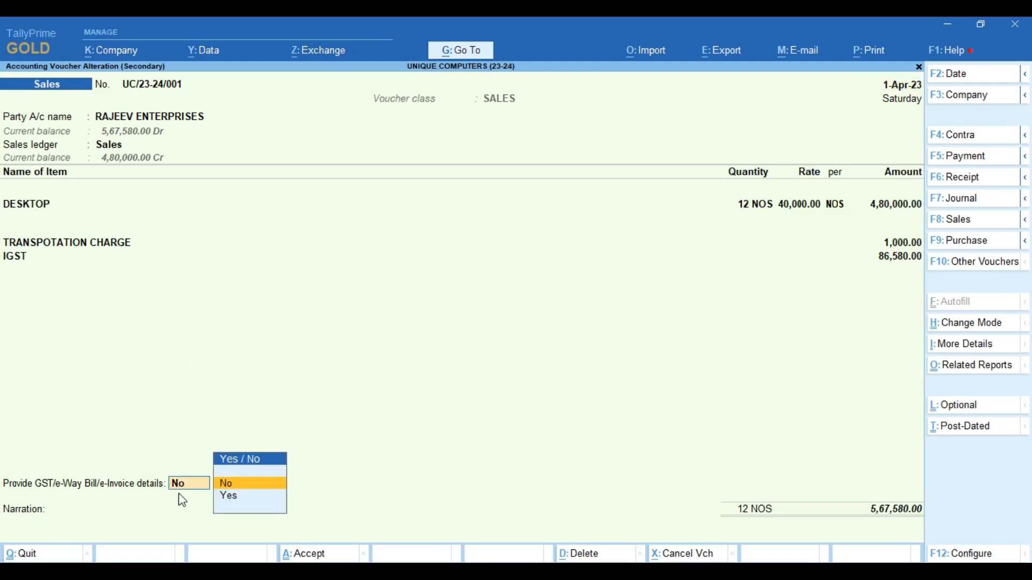
key(Down)
- Step through the e-Way Bill and e-Invoice details, set a 5-day credit period, and save
key(Return)
key(Return)
key(Return)
key(Return)
key(Return)
key(Return)
key(Return)
key(Return)
key(Return)
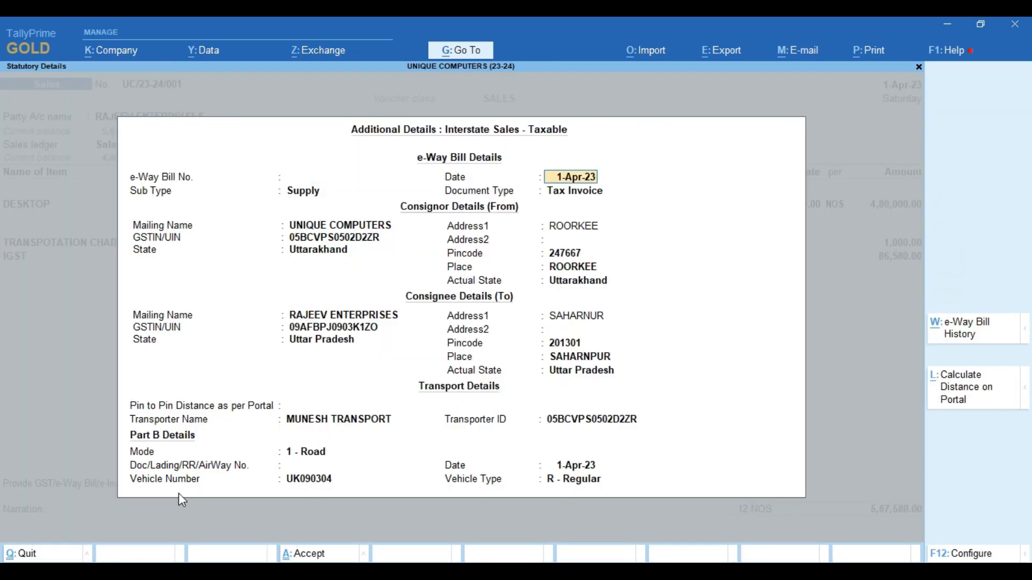
key(Return)
key(Return)
key(Return)
key(Return)
key(Return)
key(Return)
key(Return)
key(Return)
key(Return)
key(Return)
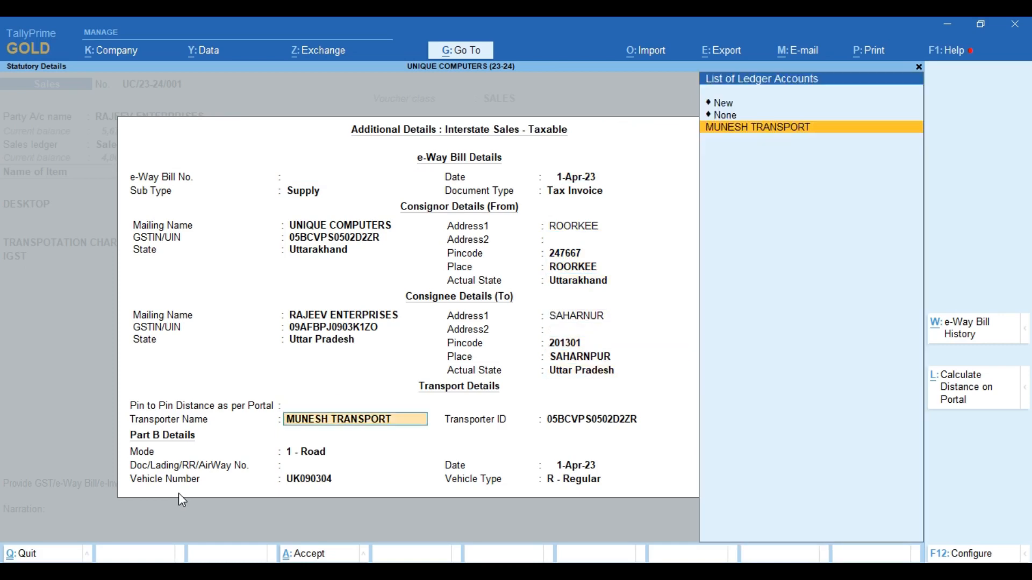
key(Return)
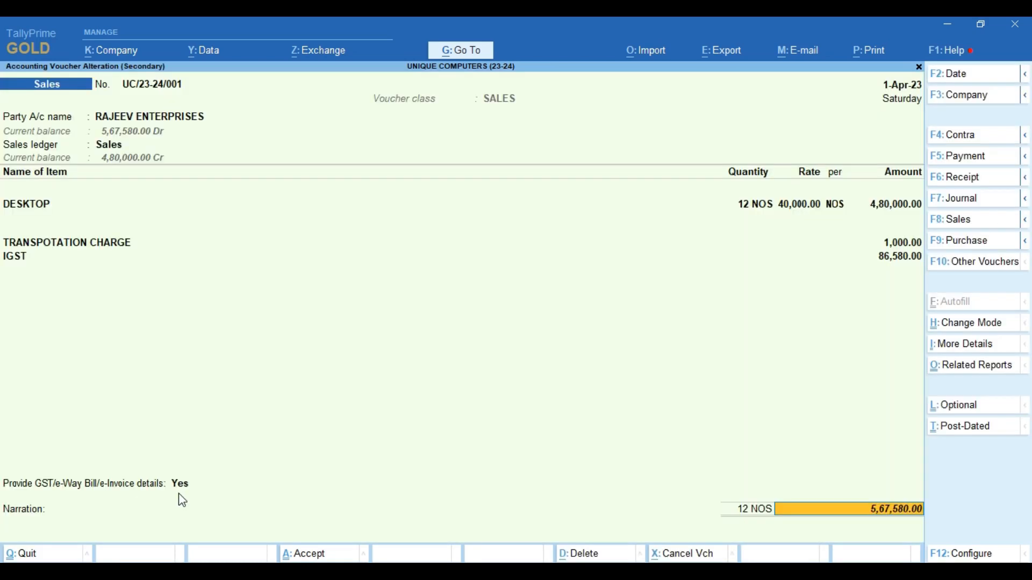
key(Return)
key(Return)
key(Return)
text(5)
key(Return)
key(Return)
key(Return)
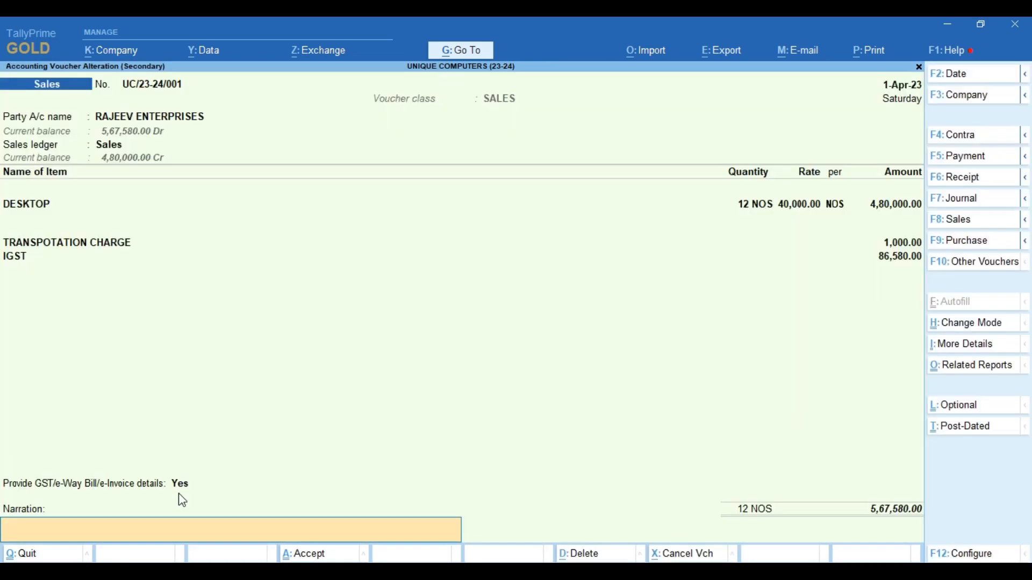
key(Return)
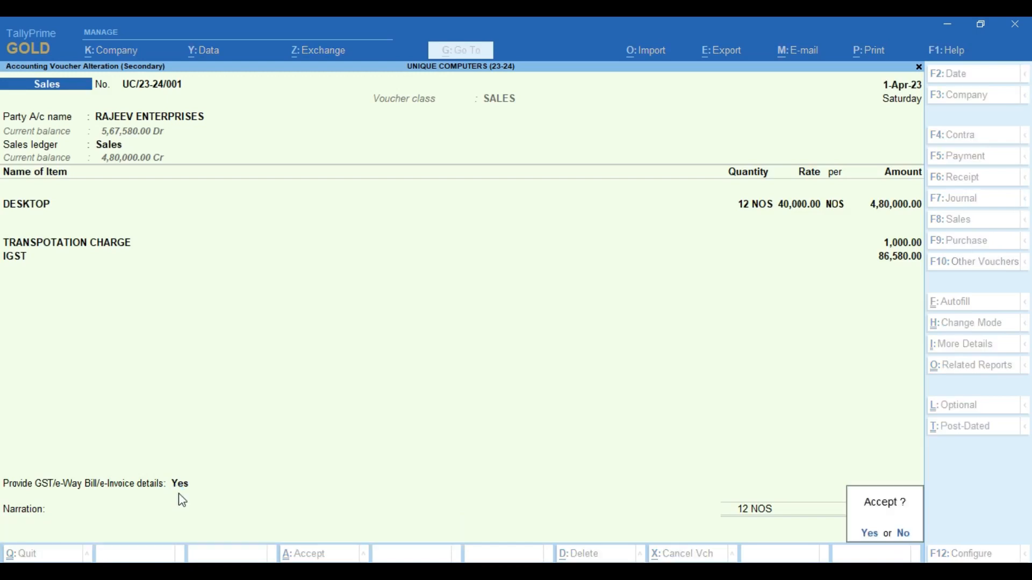
key(Return)
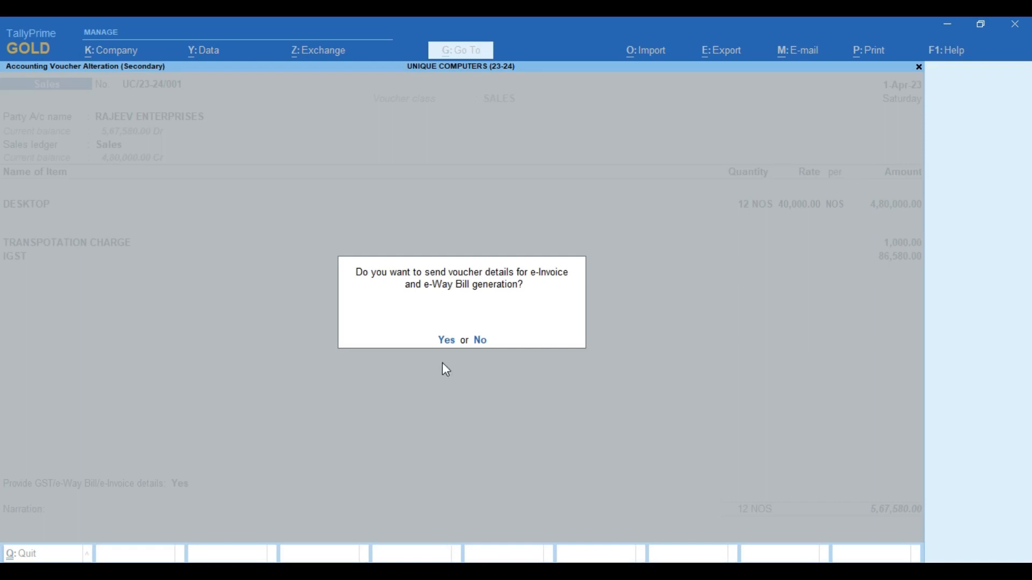
- Agree to send the voucher for e-Invoice generation, then close the e-Invoice login
click(447, 340)
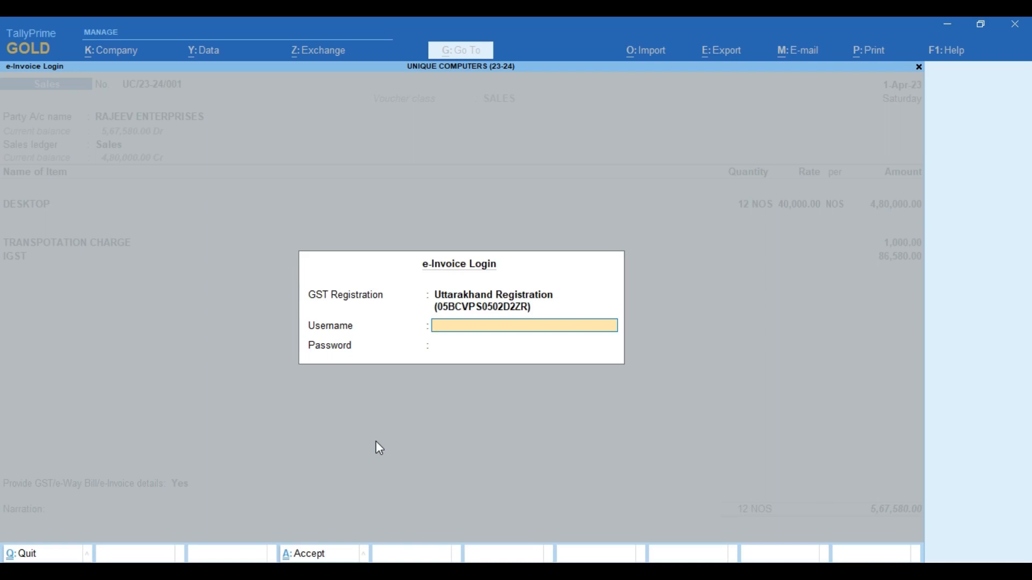
key(Escape)
key(Escape)
key(Escape)
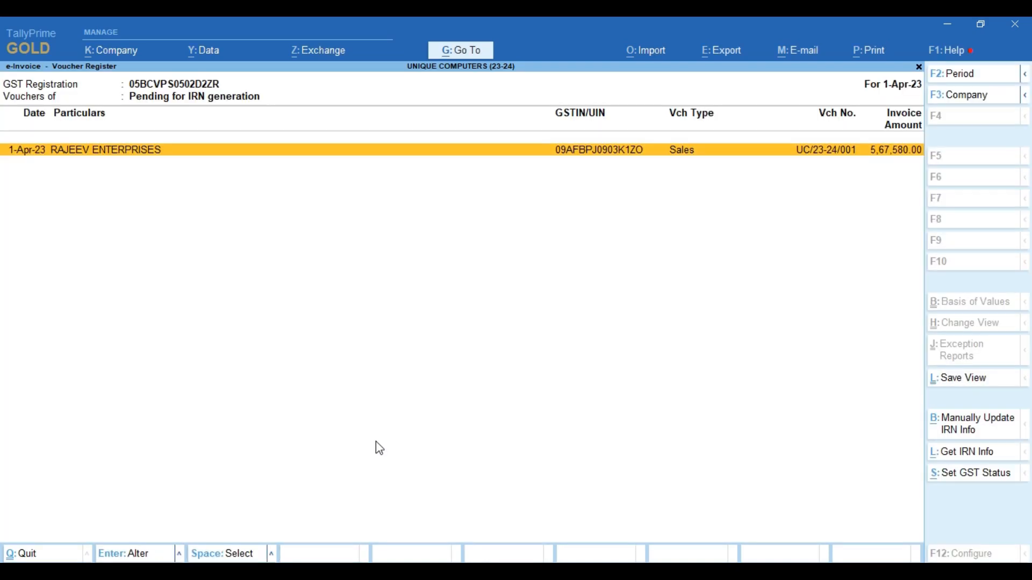